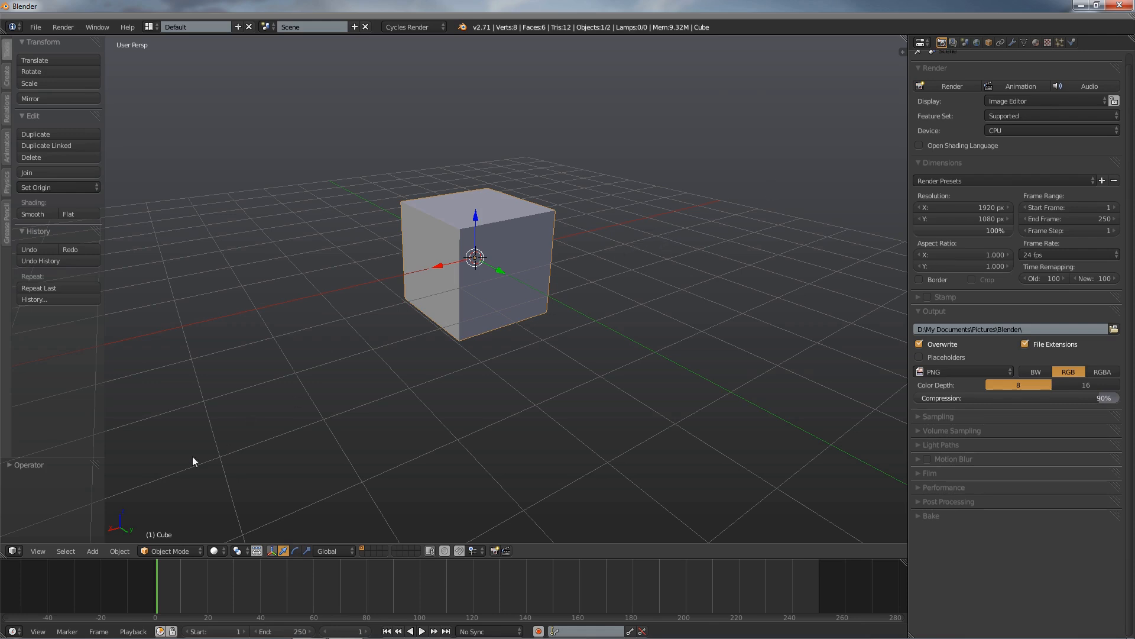
Switch the 3D view to the Node Editor's compositing nodes, enabling Use Nodes and Backdrop.
left_click(13, 551)
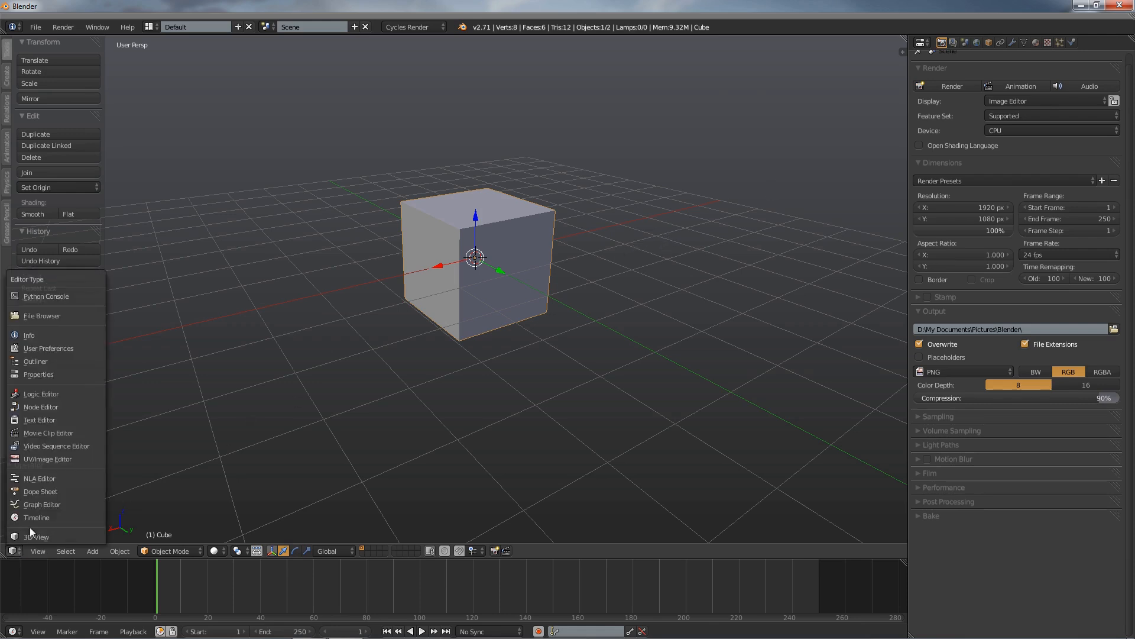
left_click(59, 407)
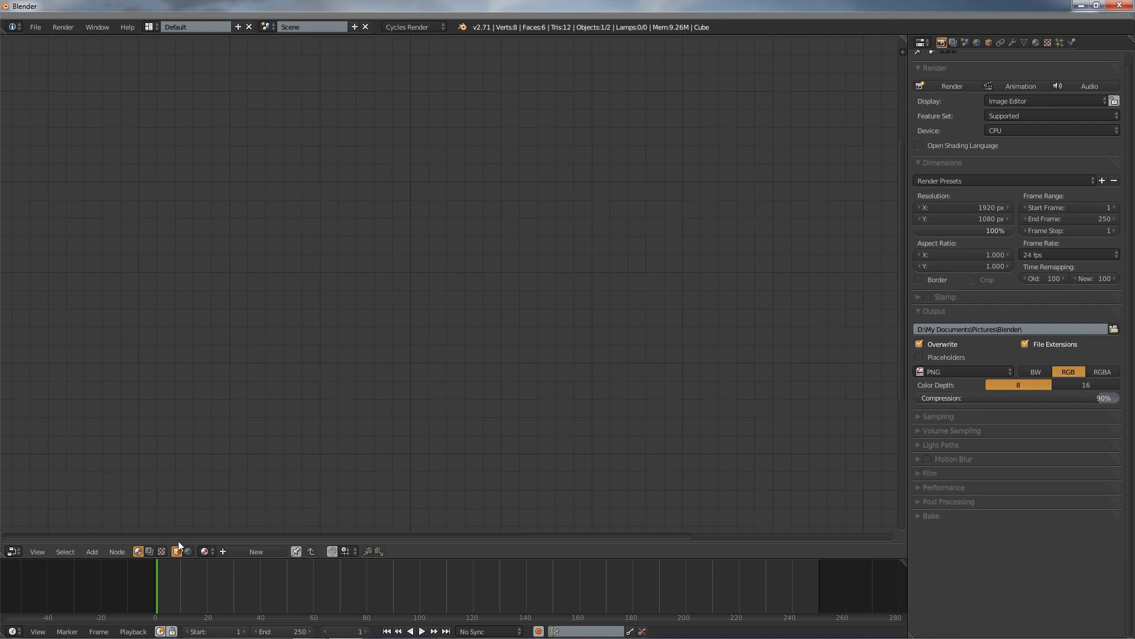
left_click(149, 551)
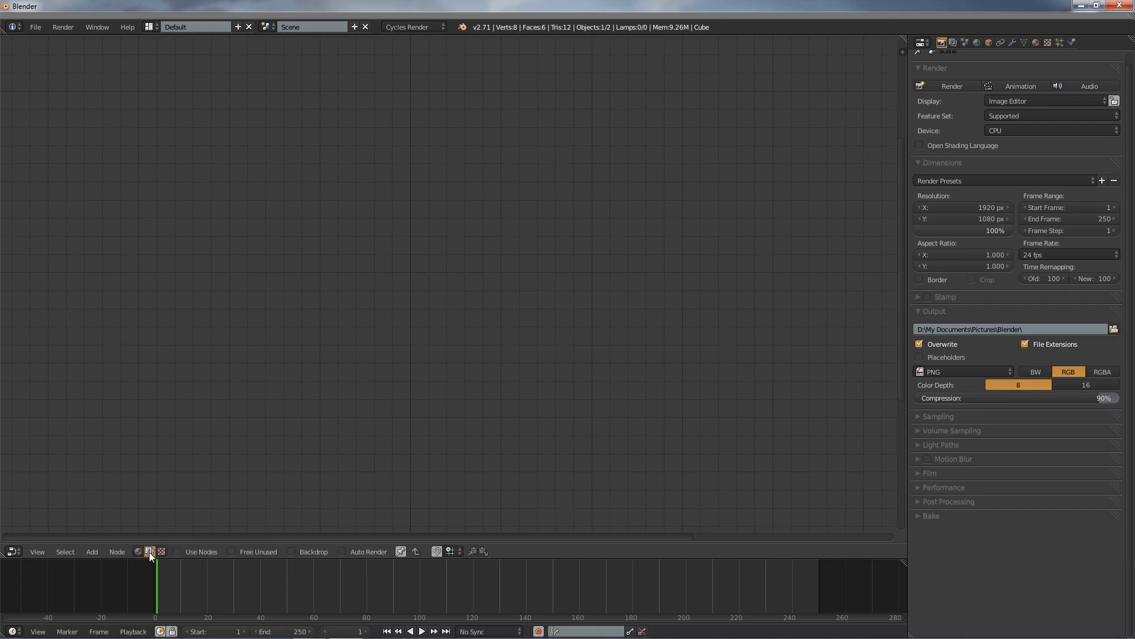
left_click(177, 551)
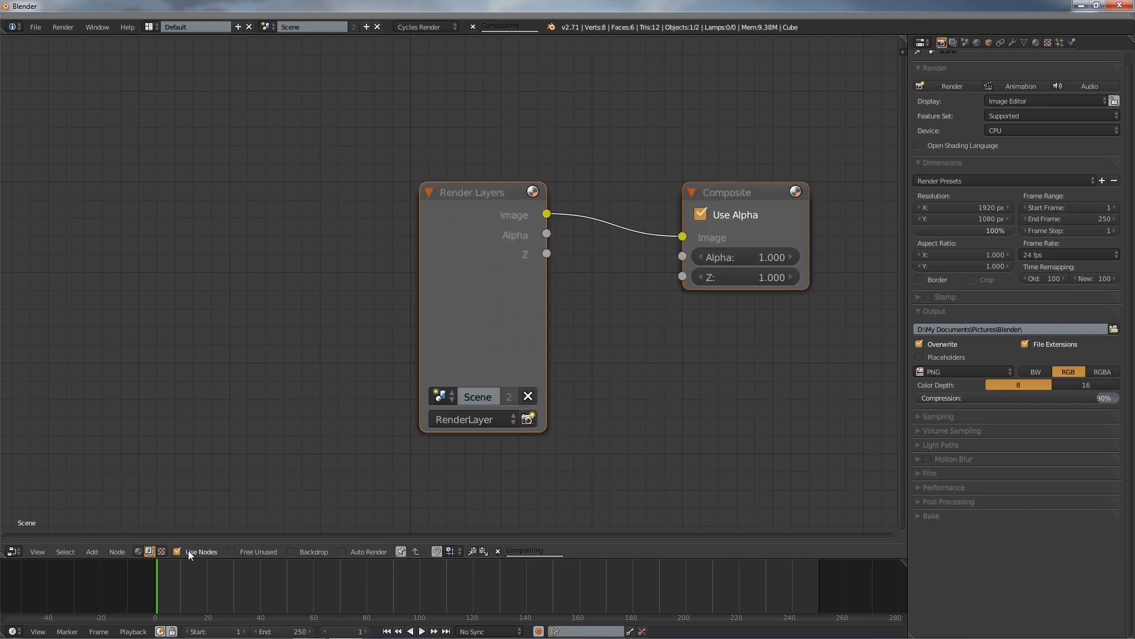
left_click(291, 551)
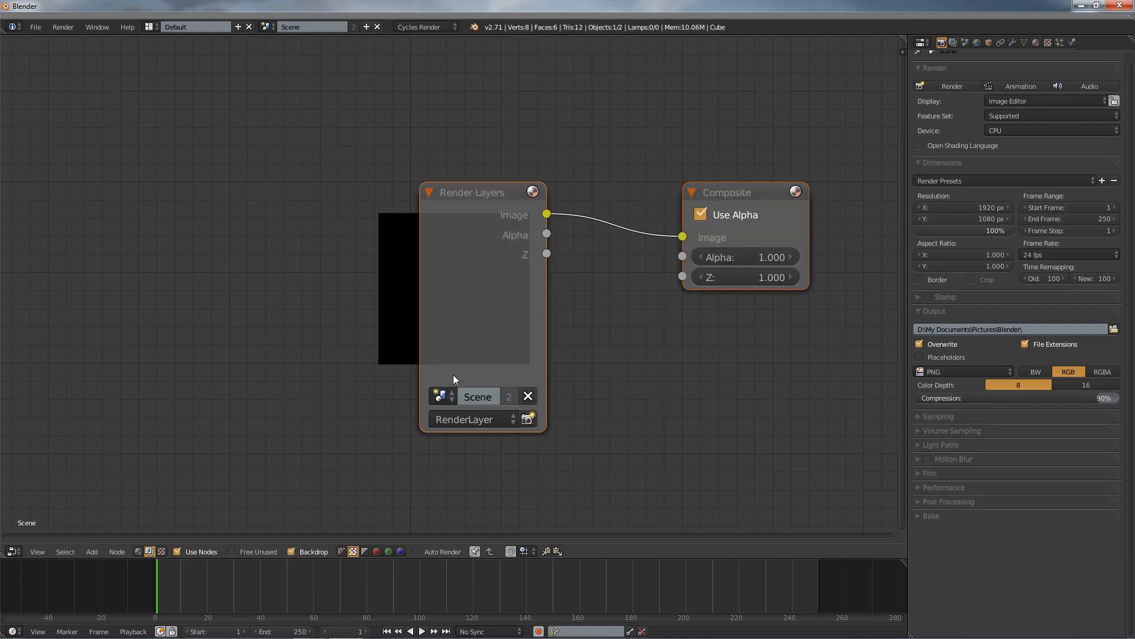
Delete the Render Layers node and add an Image input node in its place, to the left of the backdrop.
left_click(474, 190)
left_click_drag(473, 192, 198, 211)
key("Delete")
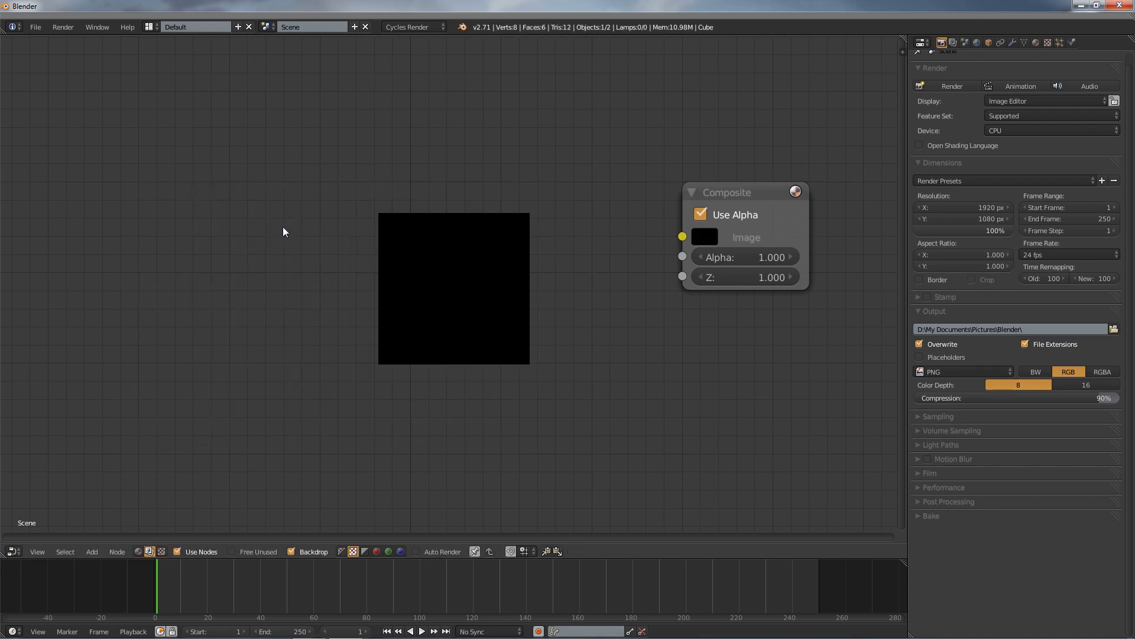
key("shift+a")
mouse_move(268, 239)
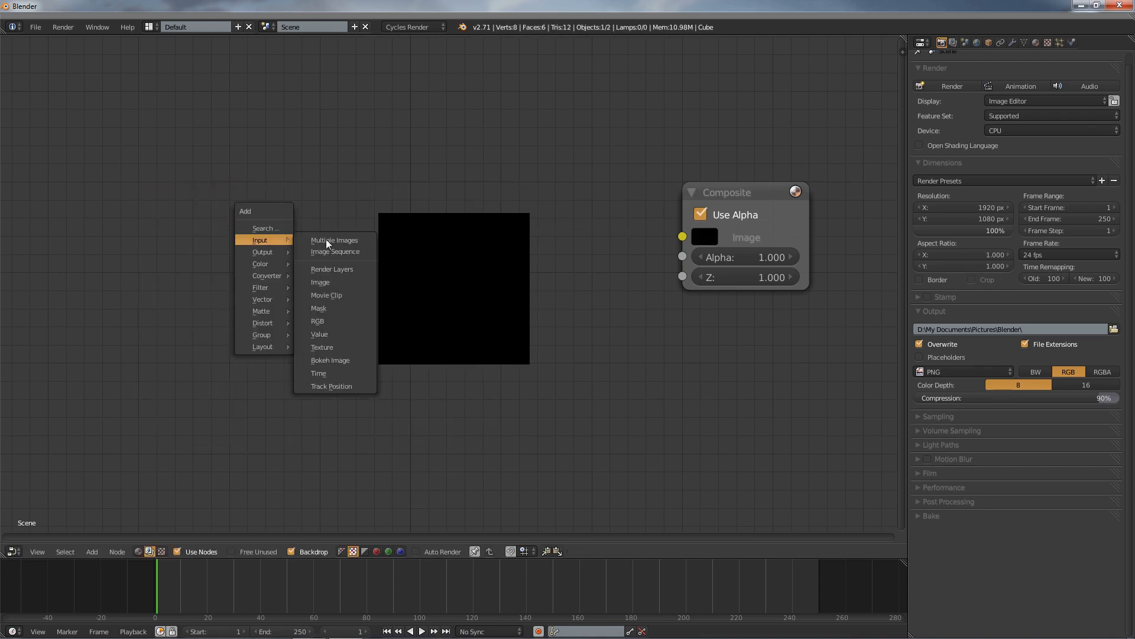
left_click(348, 292)
left_click(225, 197)
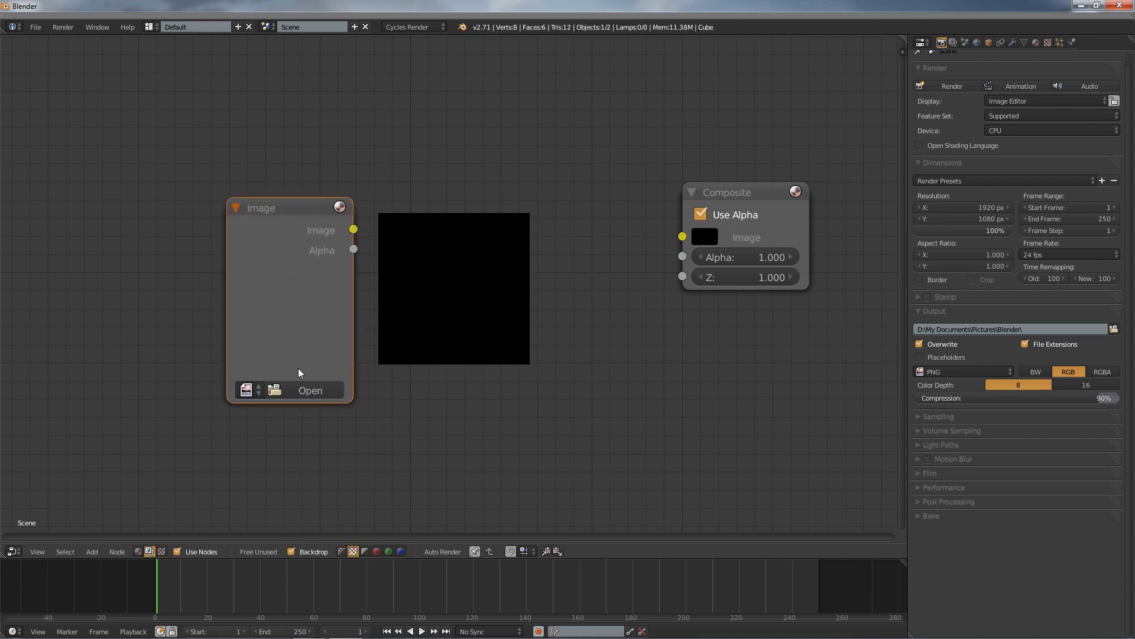
Load BE-introimage.png from the vertical-lines-old-tv-intro tutorial folder into the Image node and move the node farther left.
left_click(297, 390)
left_click(34, 259)
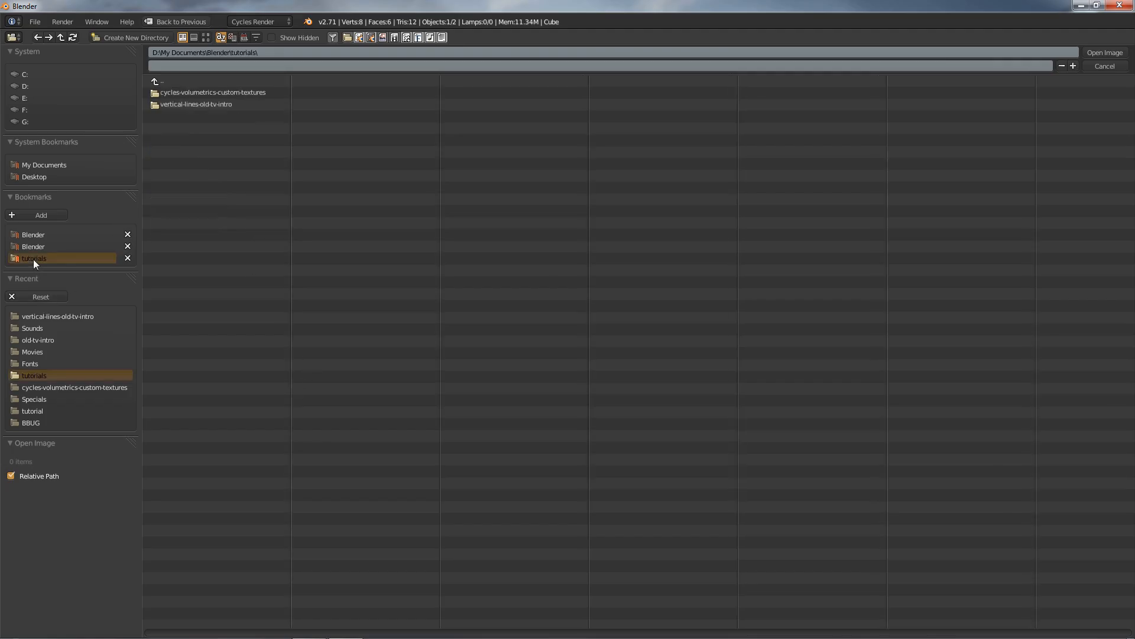
left_click(183, 104)
double_click(186, 91)
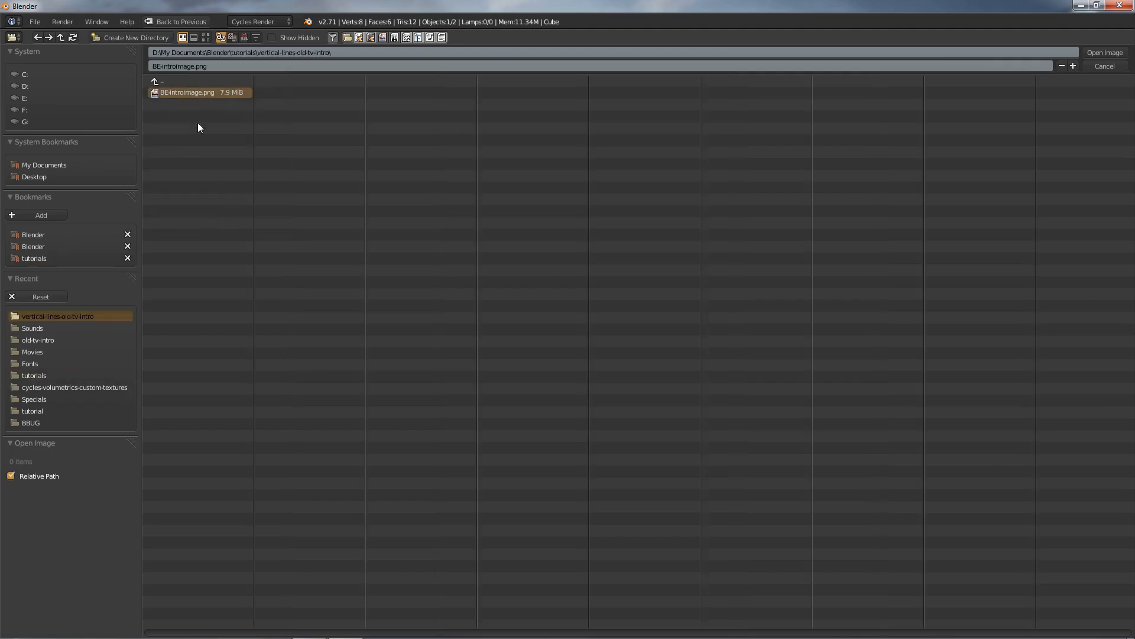
left_click_drag(306, 248, 155, 167)
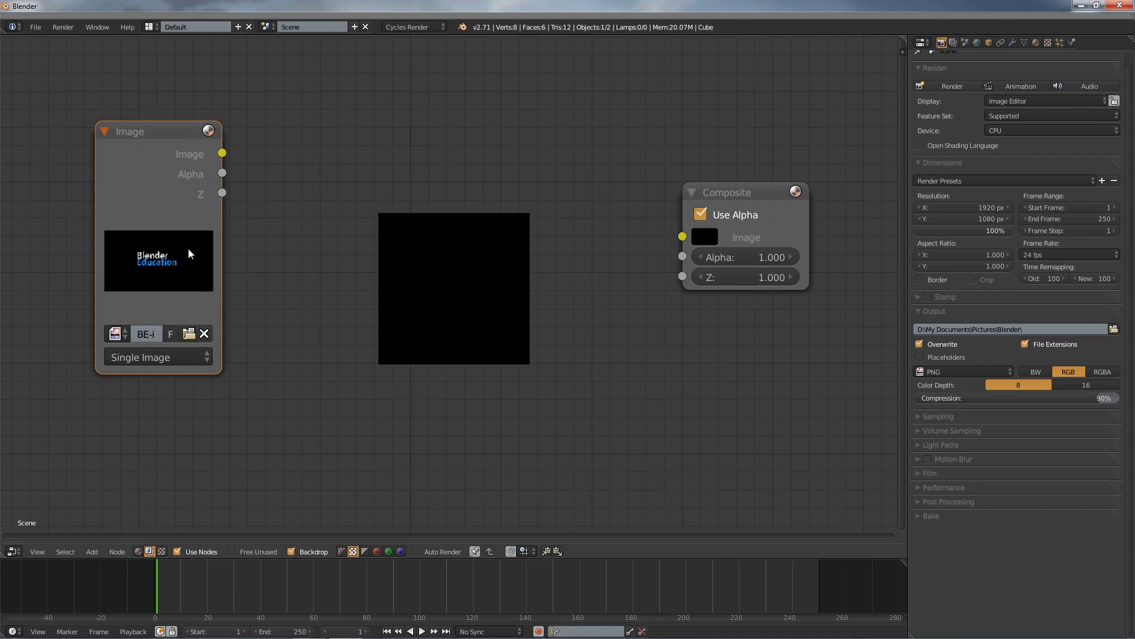
Add a Viewer output node beside the Image node and connect the Image output to its Image input.
key("shift+a")
mouse_move(353, 283)
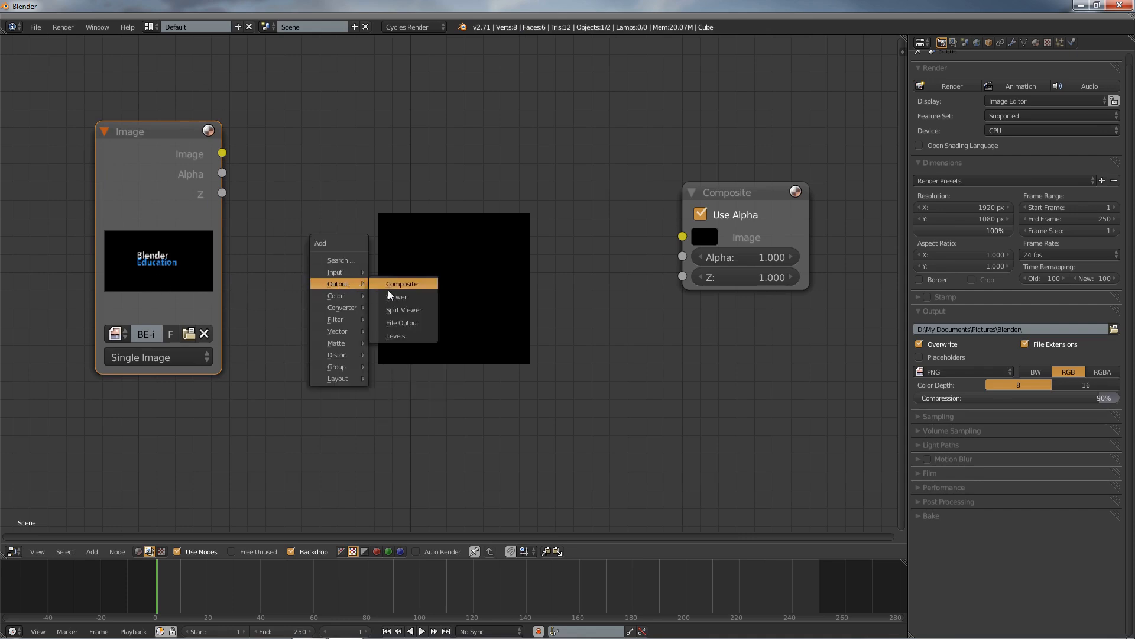
left_click(394, 296)
left_click(311, 110)
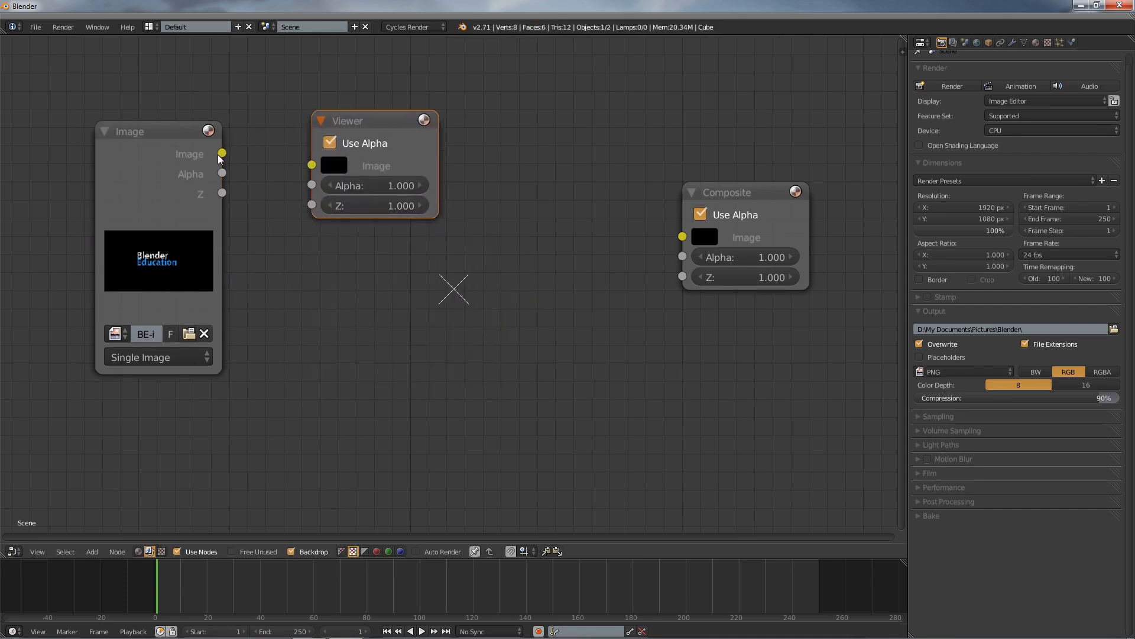
left_click_drag(222, 153, 312, 165)
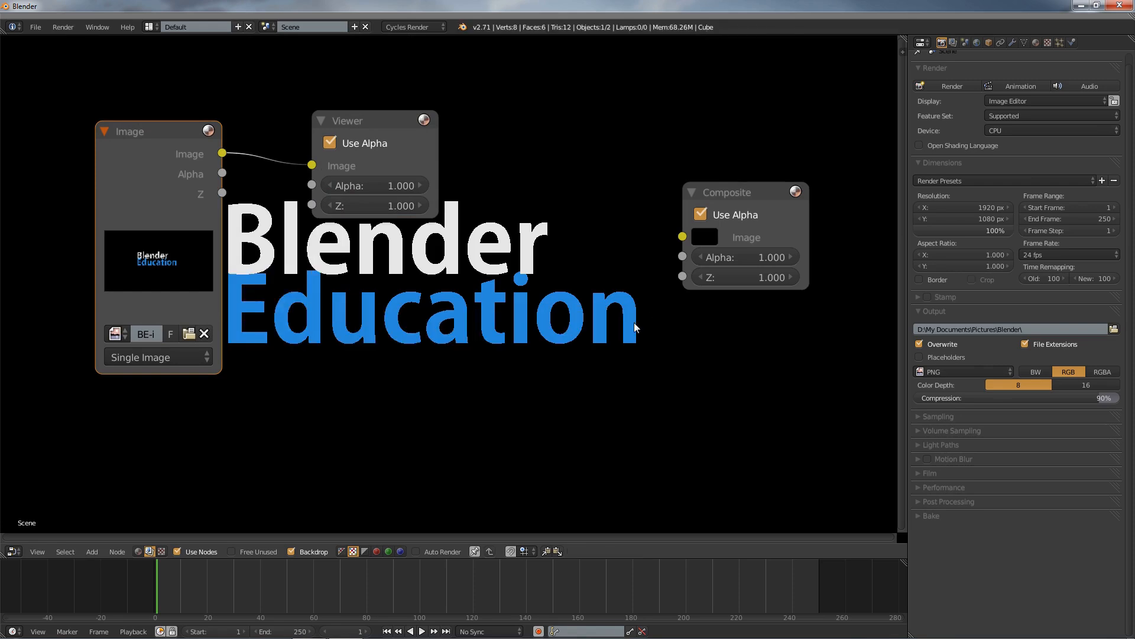
Shrink the backdrop preview until the whole image fits, and move the Image and Viewer nodes to opposite sides of it.
key("v")
key("v")
key("v")
key("v")
key("v")
key("v")
key("v")
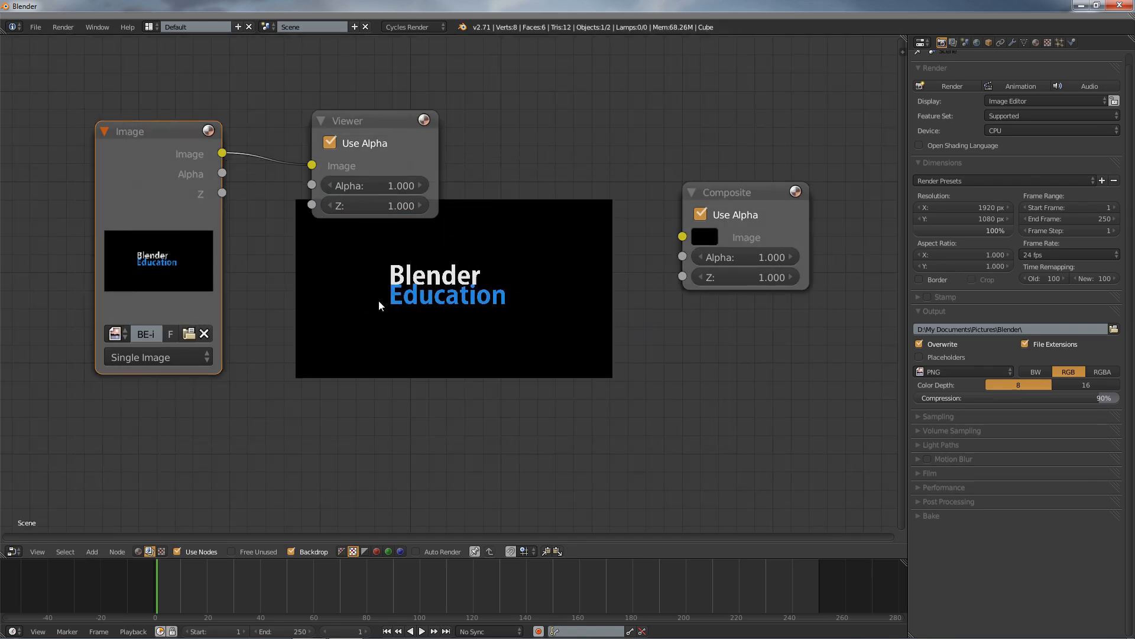
middle_click_drag(306, 285, 512, 336)
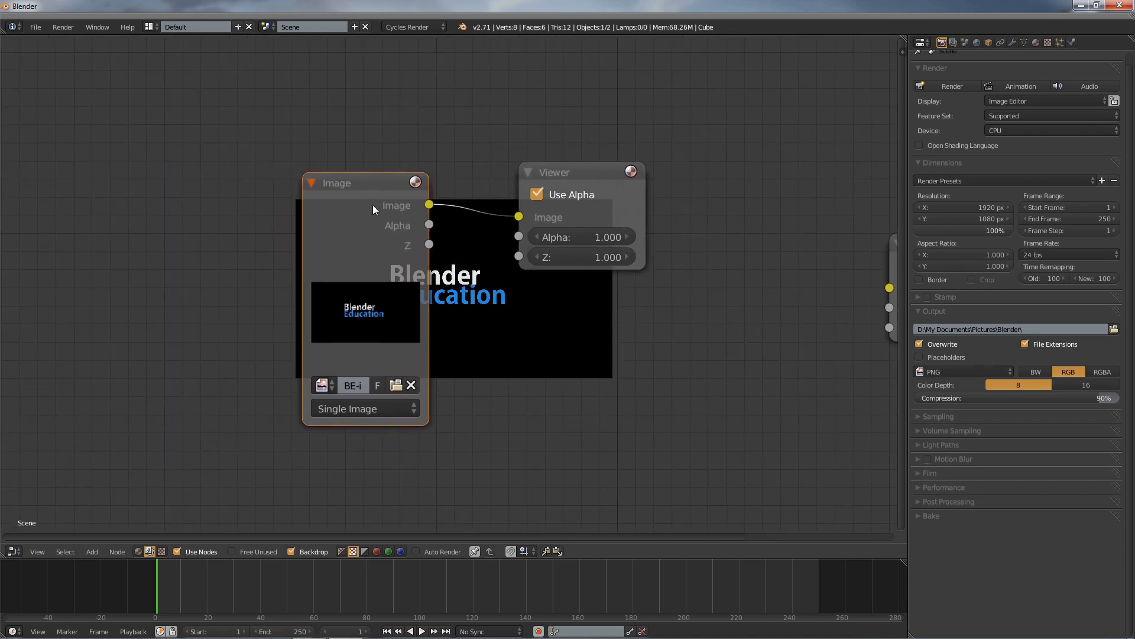
left_click_drag(349, 196, 56, 203)
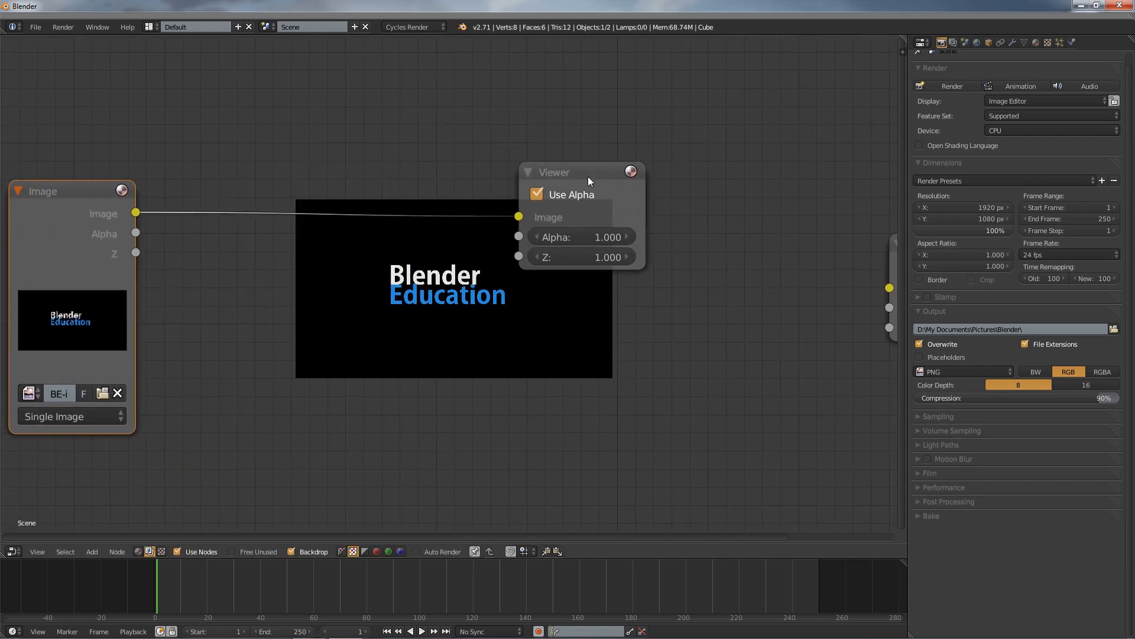
left_click_drag(588, 176, 822, 292)
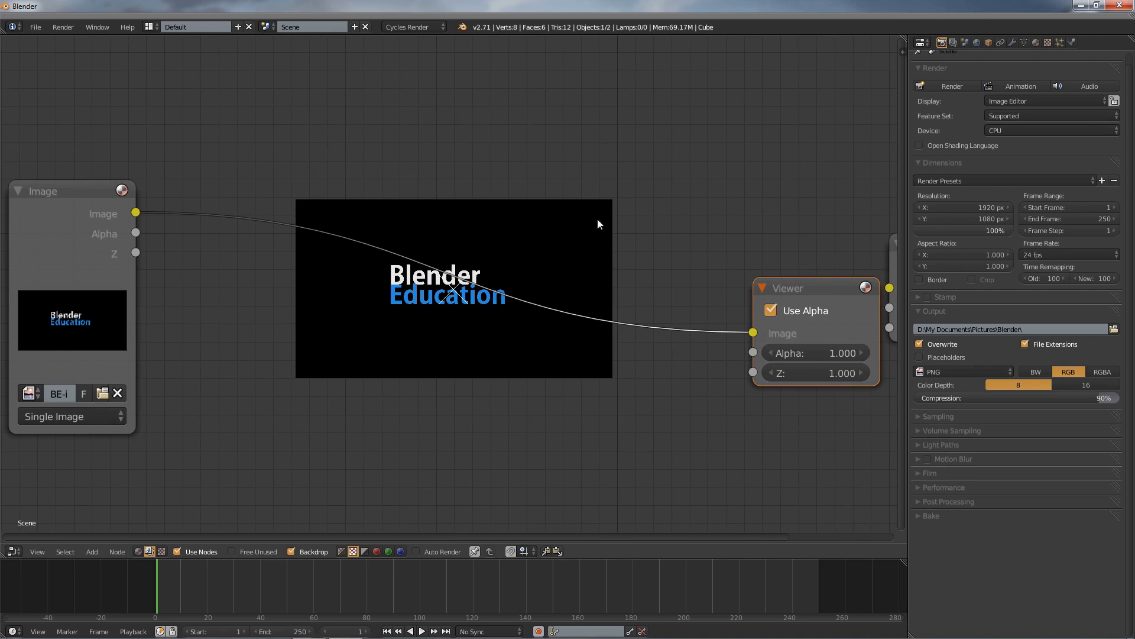
Add a Texture input node above and to the left of the Image node.
scroll(550, 249, "down", 4)
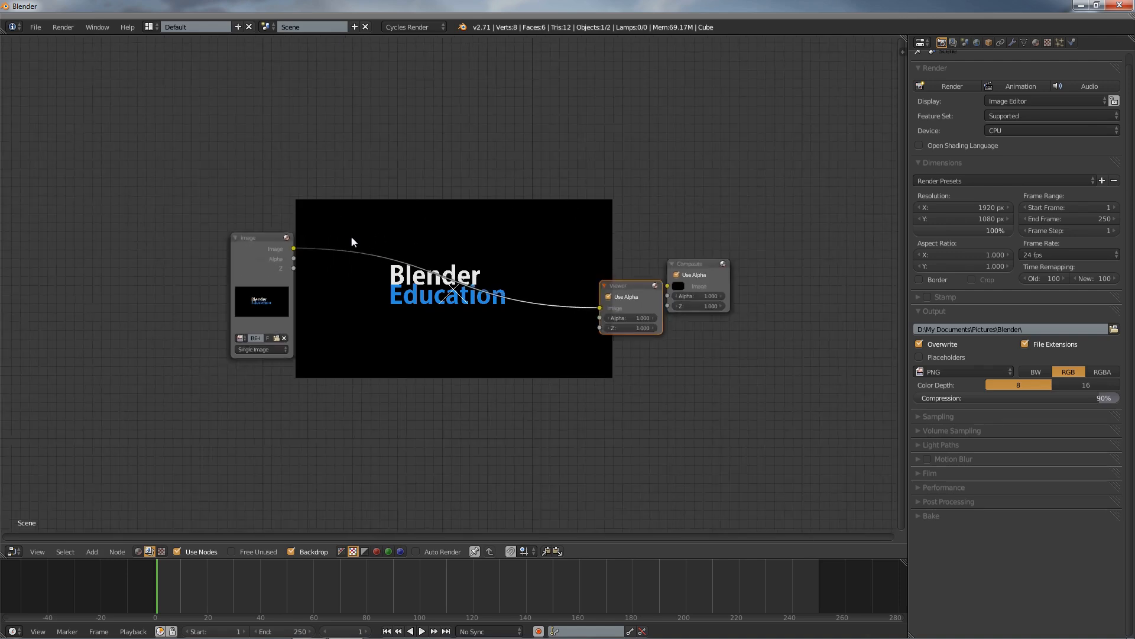
middle_click_drag(352, 243, 465, 360)
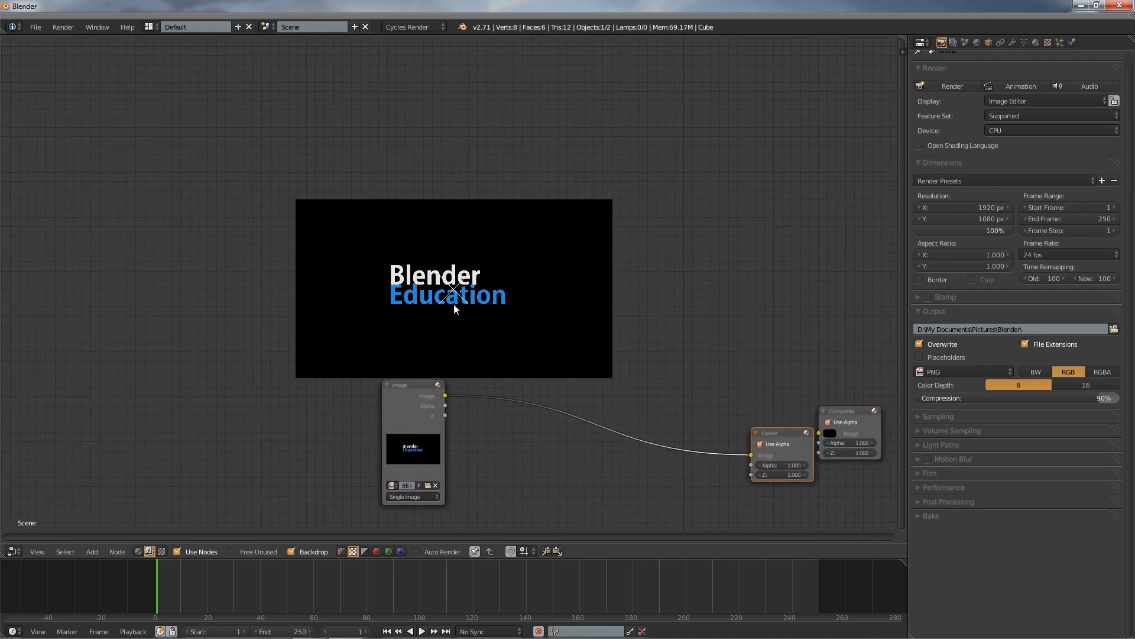
key("shift+a")
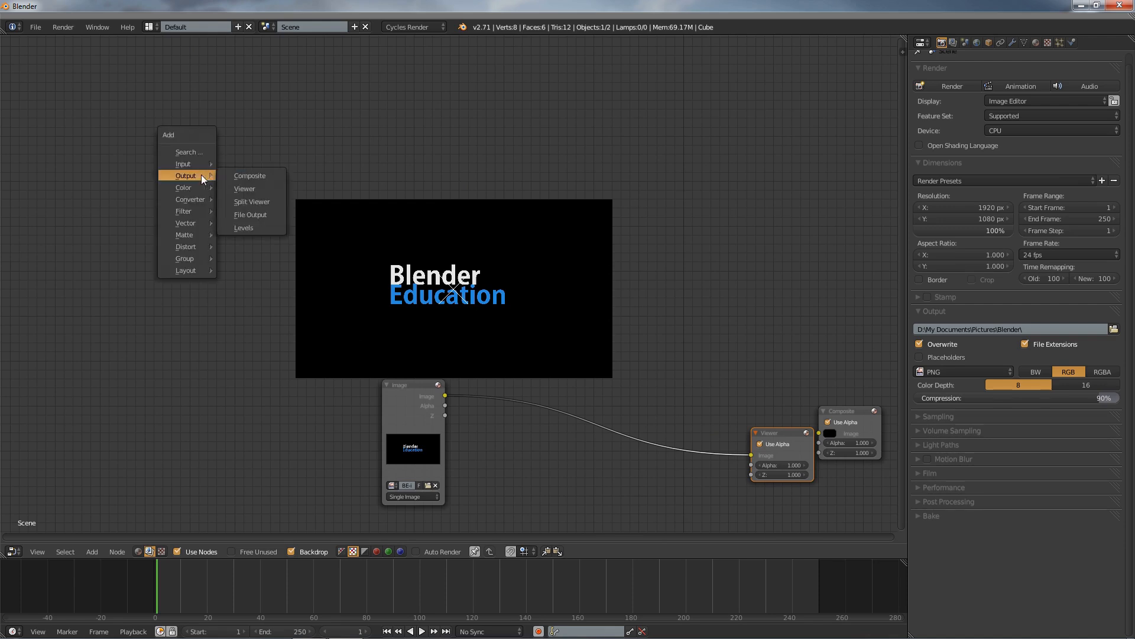
mouse_move(187, 165)
left_click(254, 271)
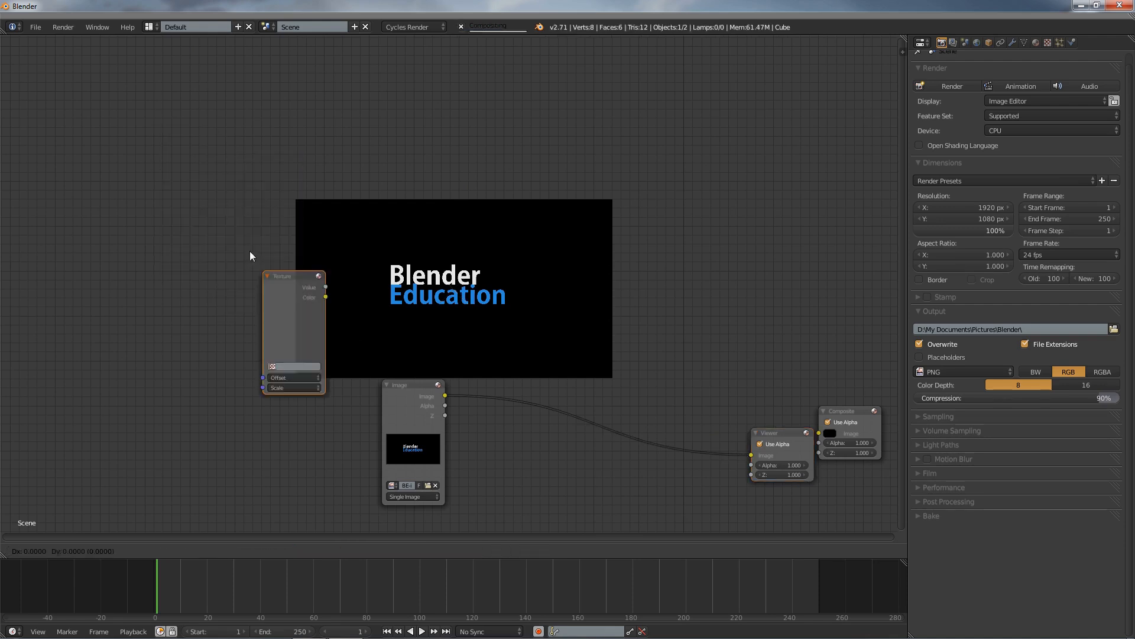
left_click(133, 156)
Create a new brush texture in the texture properties and set its type to Wood.
scroll(157, 237, "up", 1)
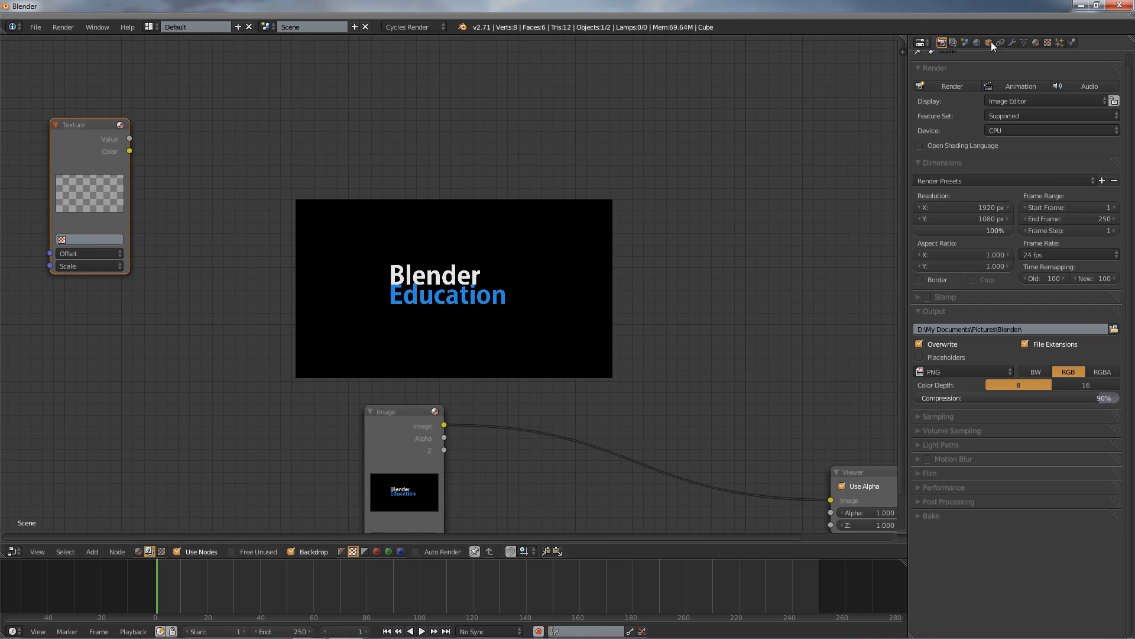
left_click(1049, 42)
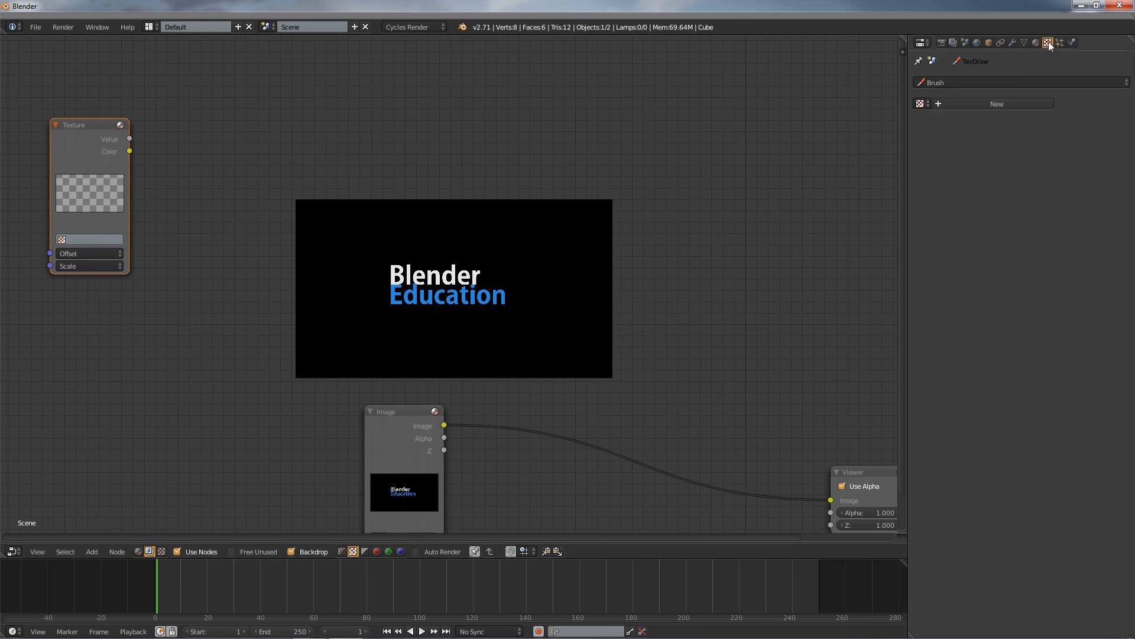
left_click(966, 105)
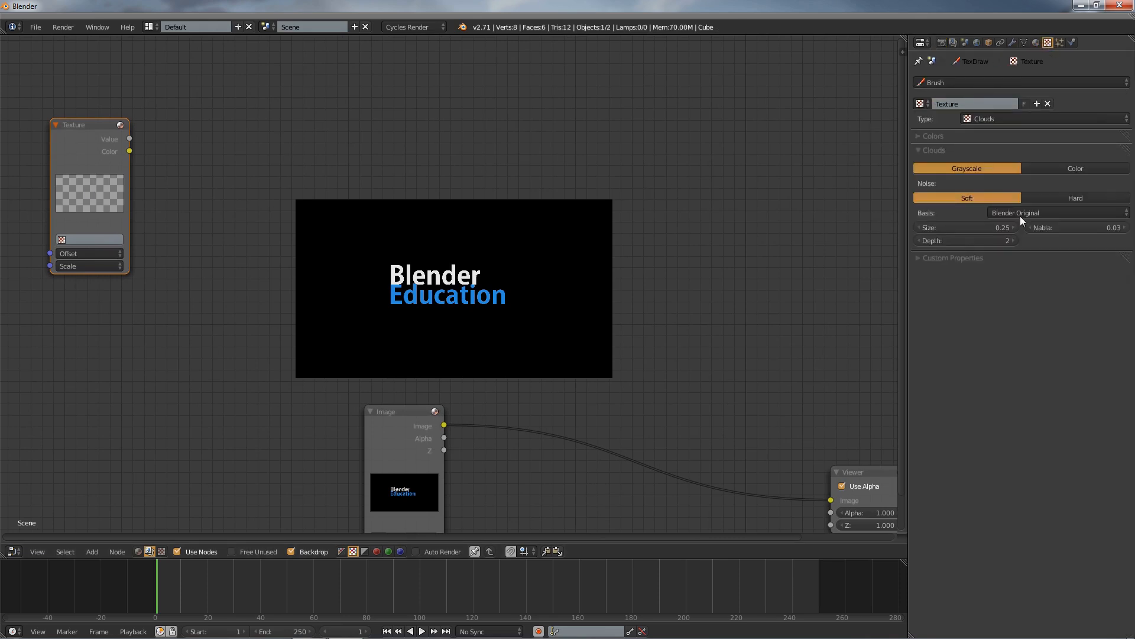
left_click(994, 118)
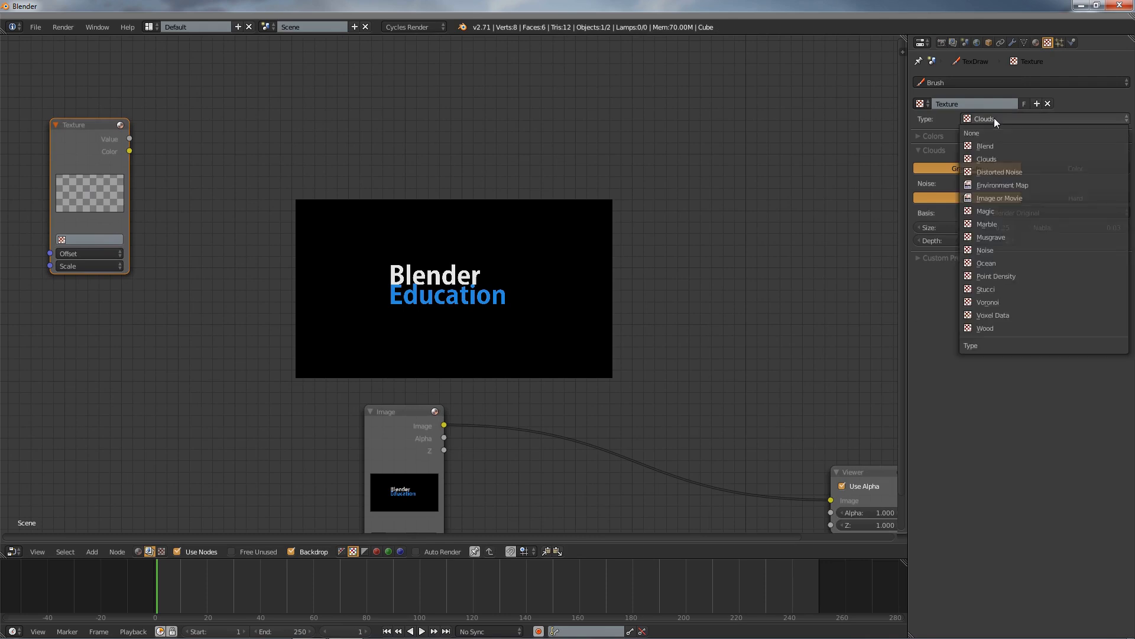
left_click(990, 330)
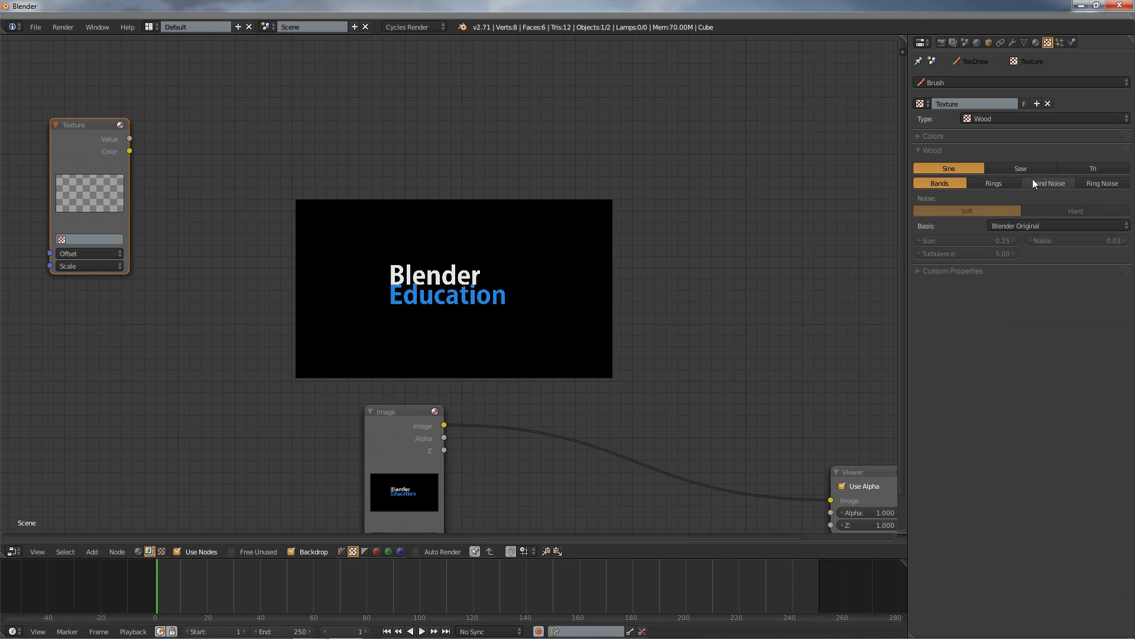
Set the wood texture's pattern to Band Noise with a turbulence of 1.
left_click(1055, 182)
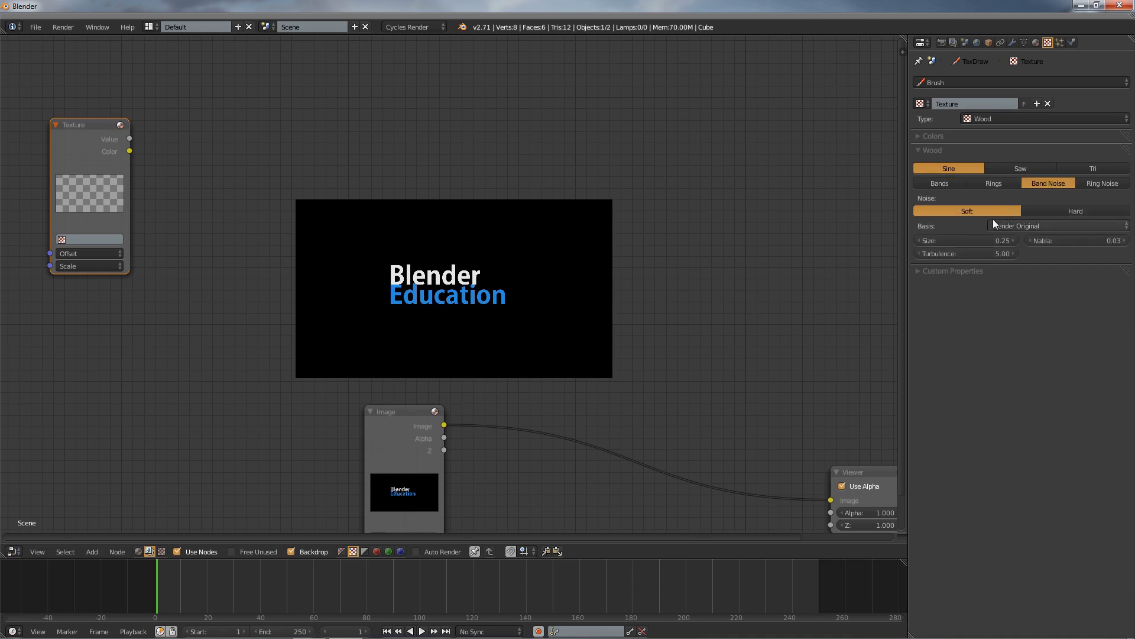
left_click(942, 256)
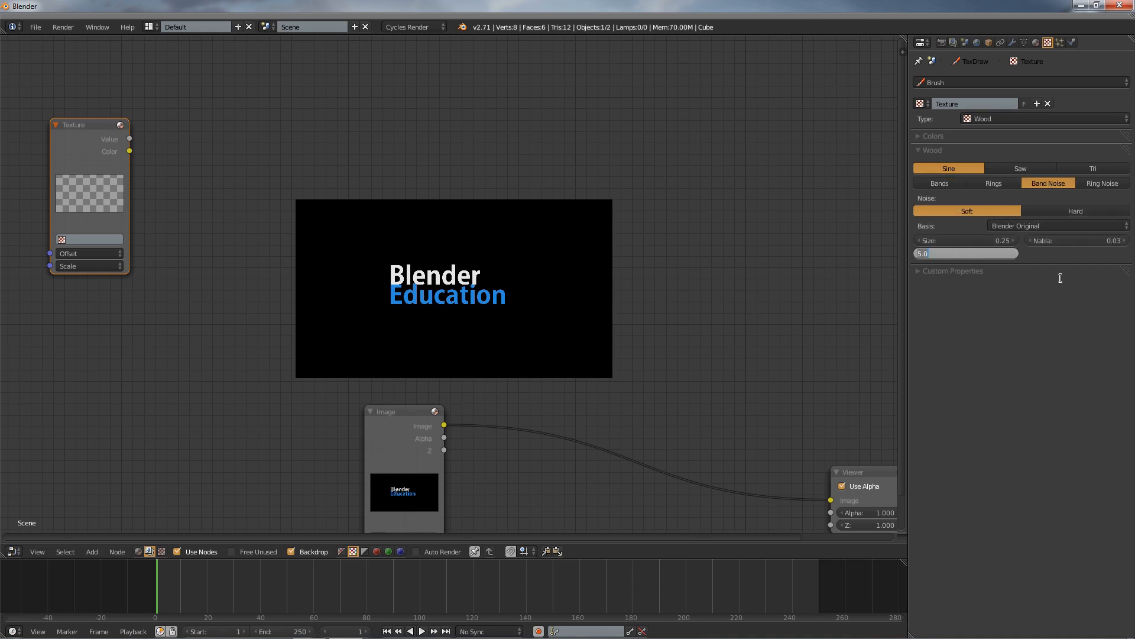
type("1")
key("Return")
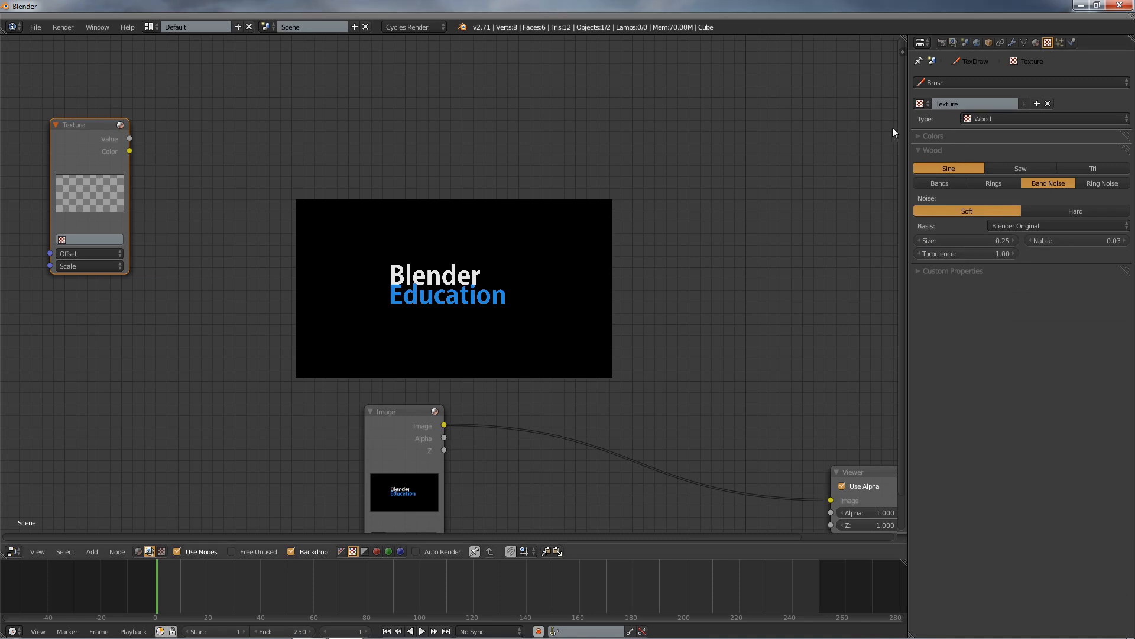
Rename the wood texture to "stripes" and assign it to the Texture node.
left_click(965, 104)
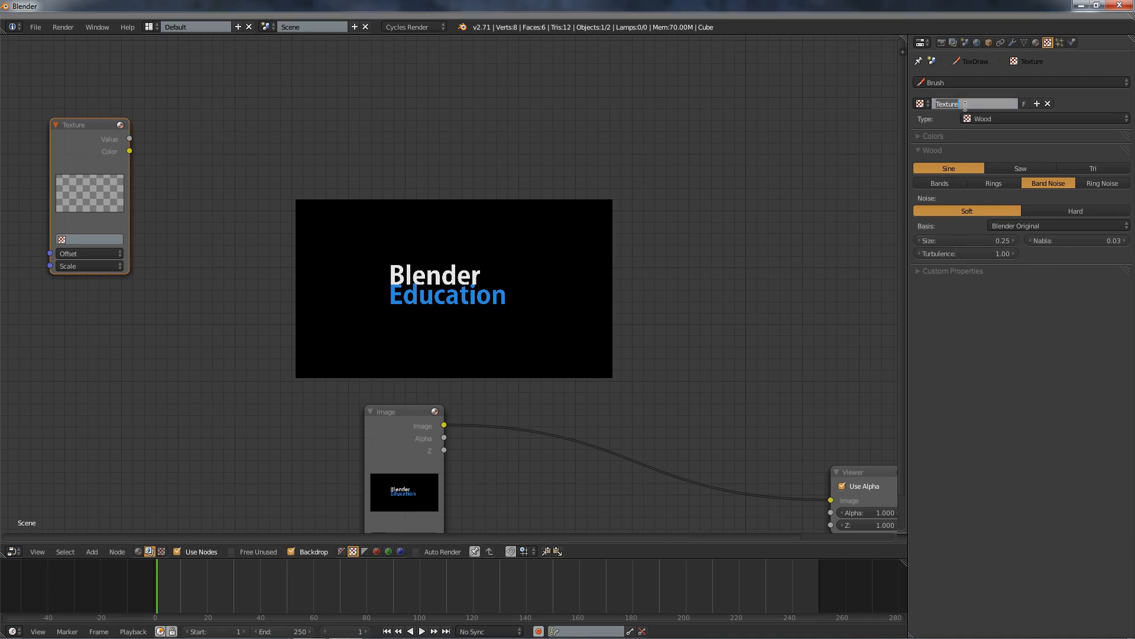
type("stripes")
key("Return")
left_click(81, 241)
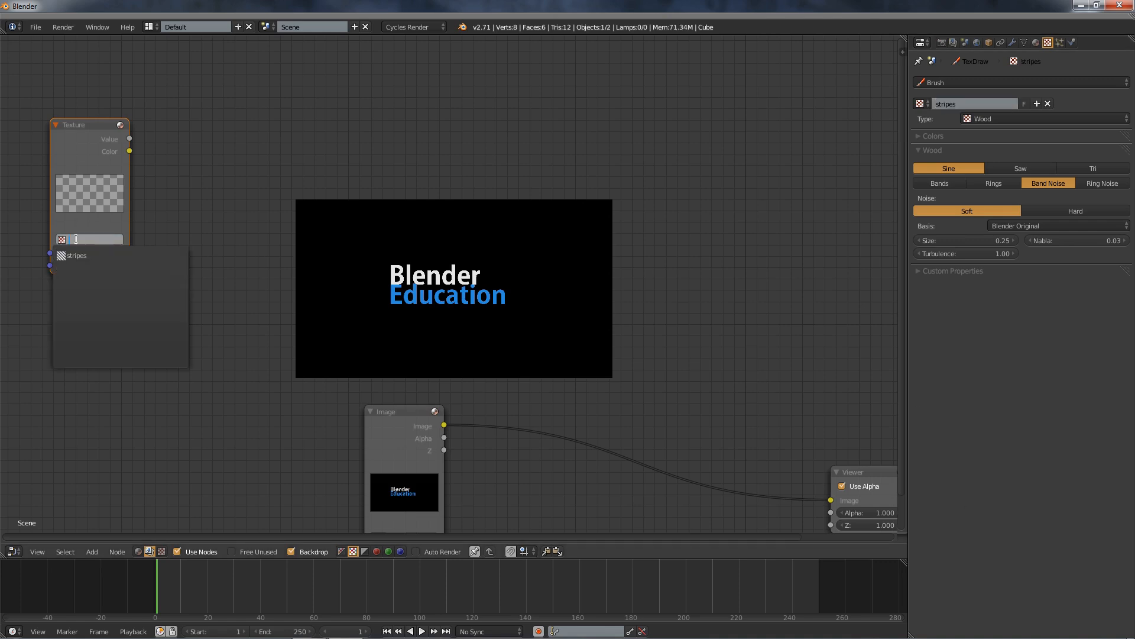
left_click(81, 256)
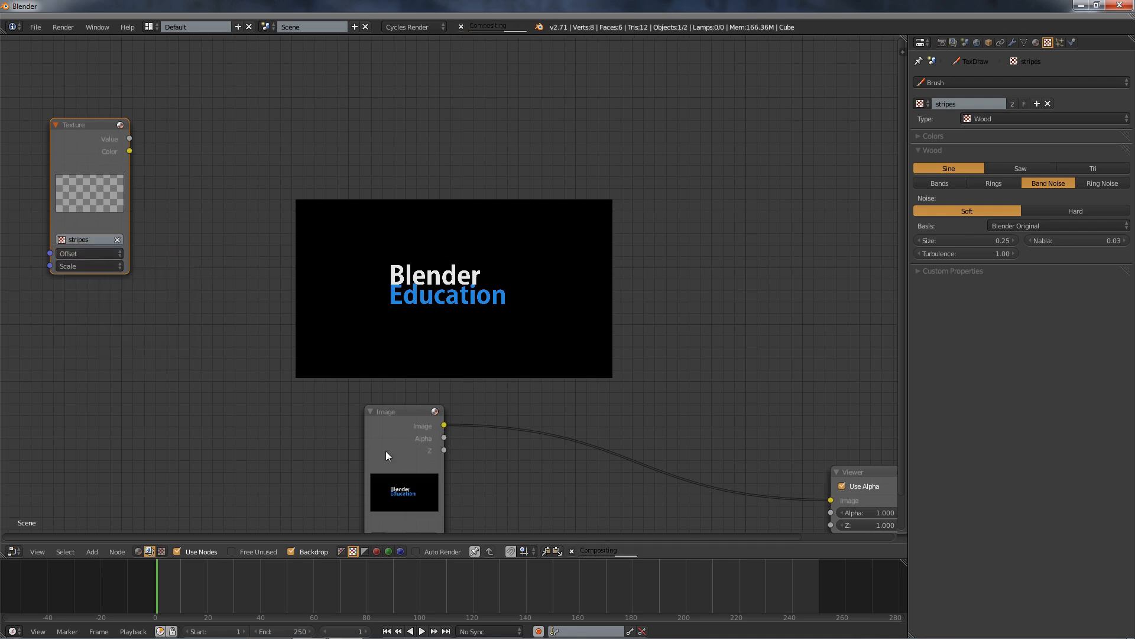
Move the Viewer node to the upper right of the backdrop and connect the Texture node's Value output to its Image input.
scroll(828, 411, "down", 1)
left_click_drag(799, 442, 390, 166)
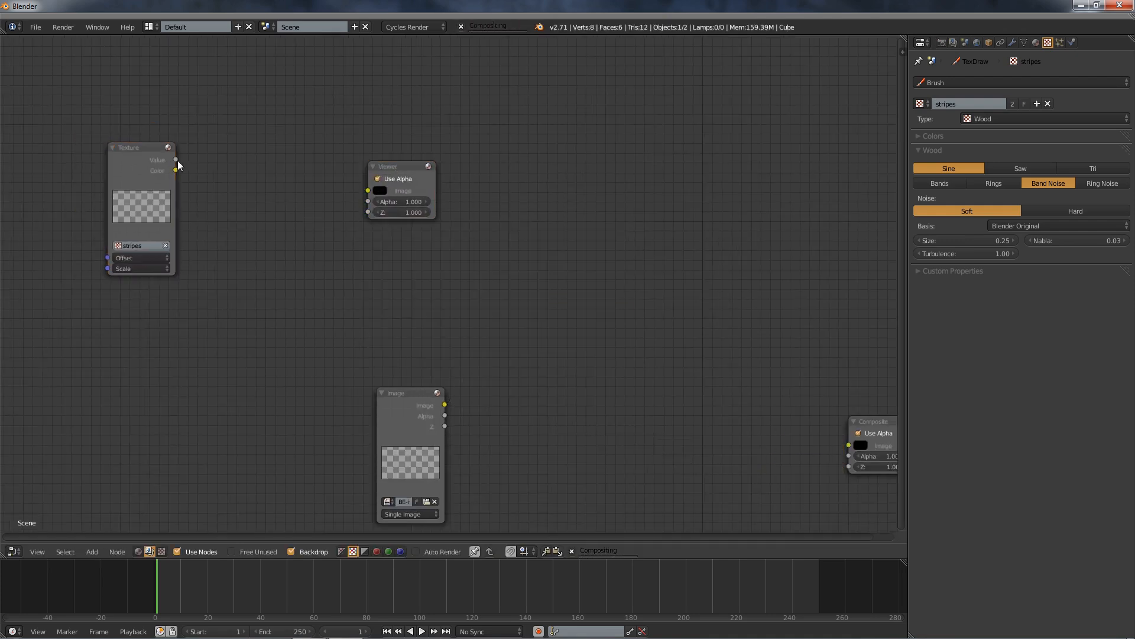
left_click_drag(175, 159, 701, 131)
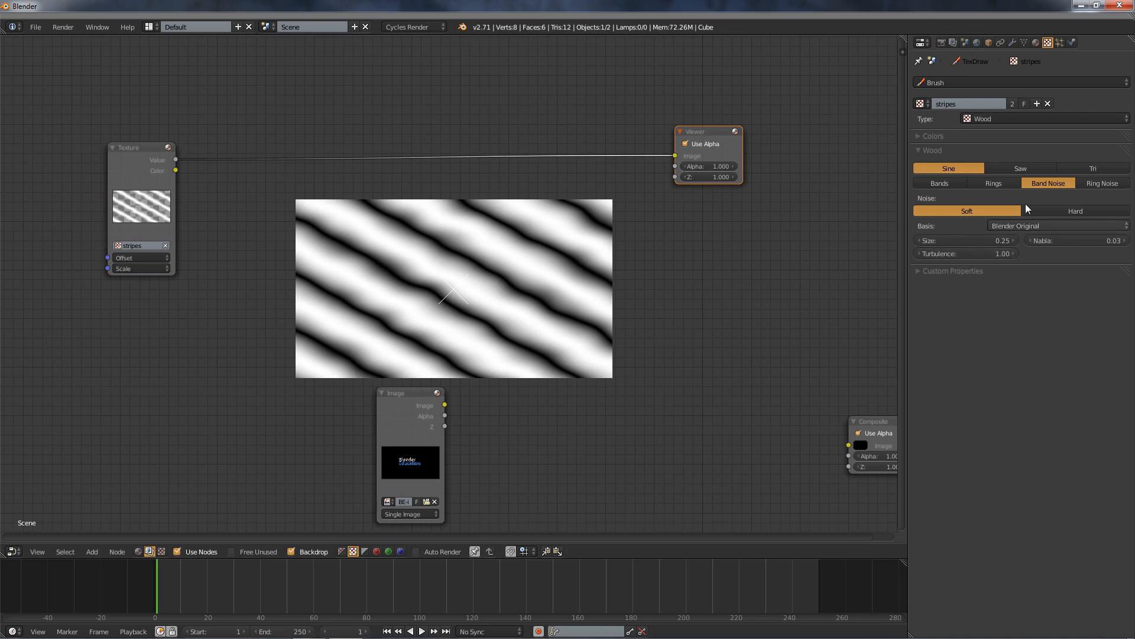
Try the Bands pattern on the stripes texture and switch back to Band Noise.
left_click(949, 183)
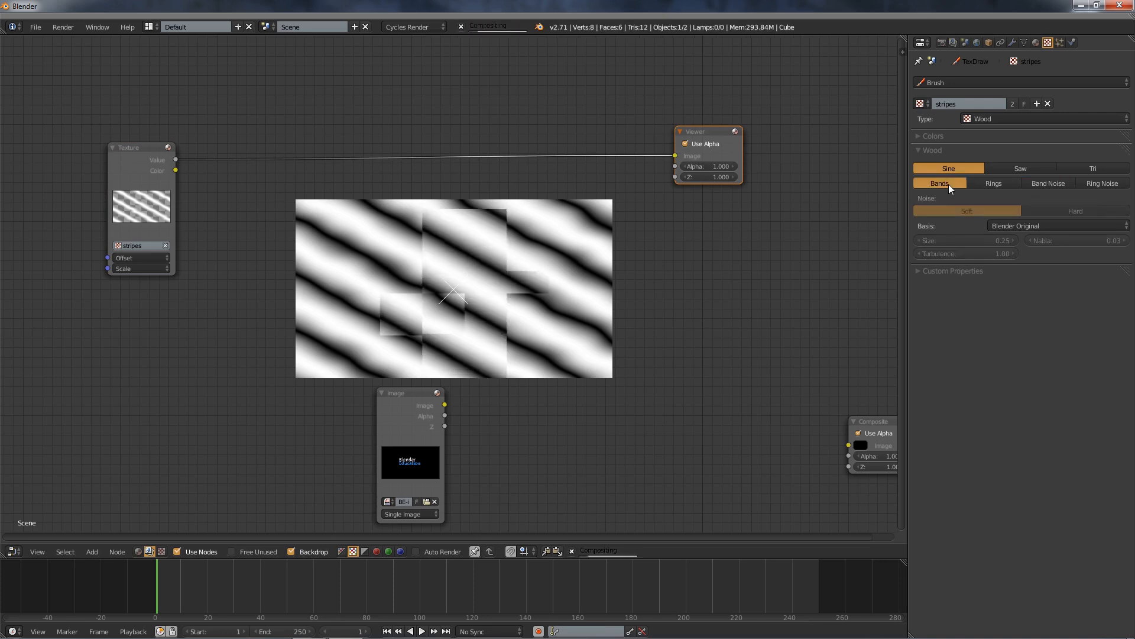
left_click(1048, 186)
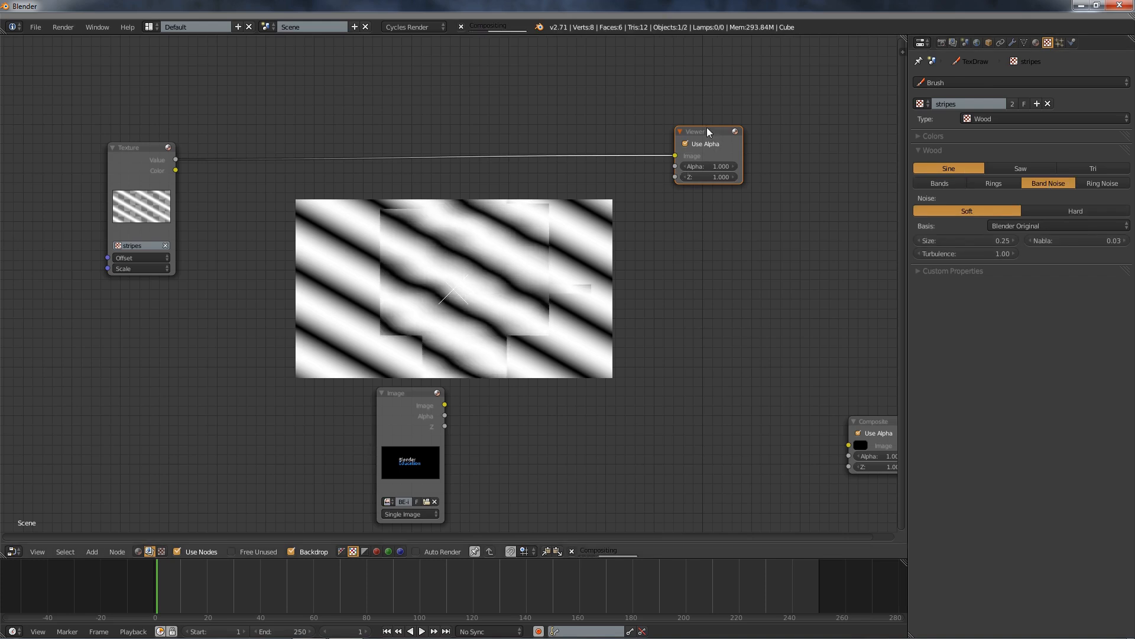
Move the Viewer node a little farther away from the Texture node.
left_click_drag(728, 129, 782, 142)
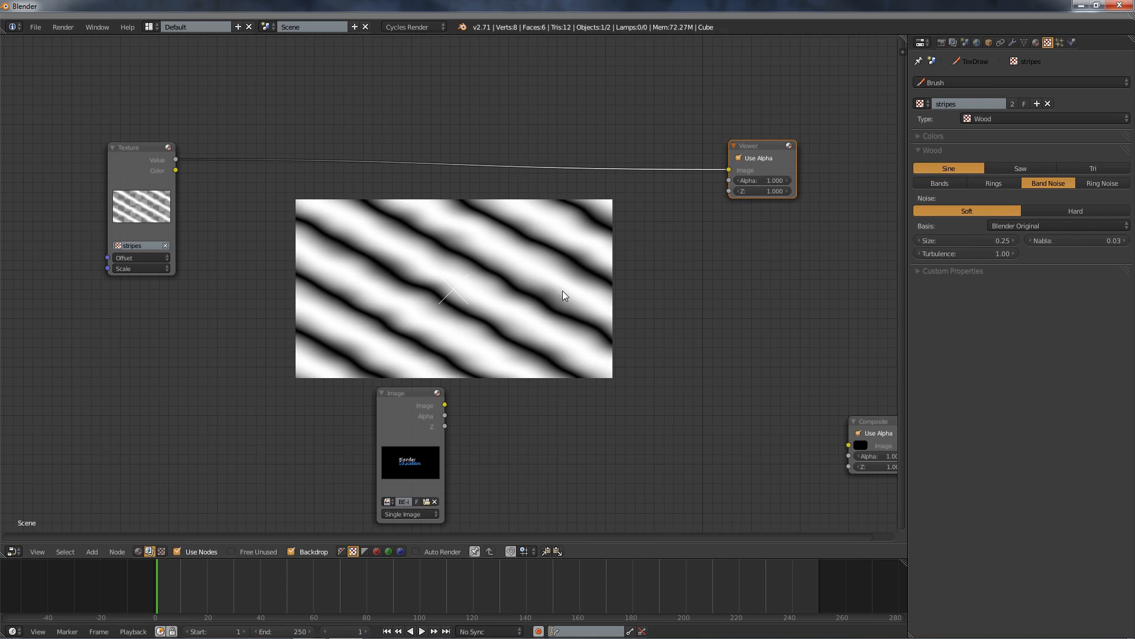
scroll(448, 300, "down", 1)
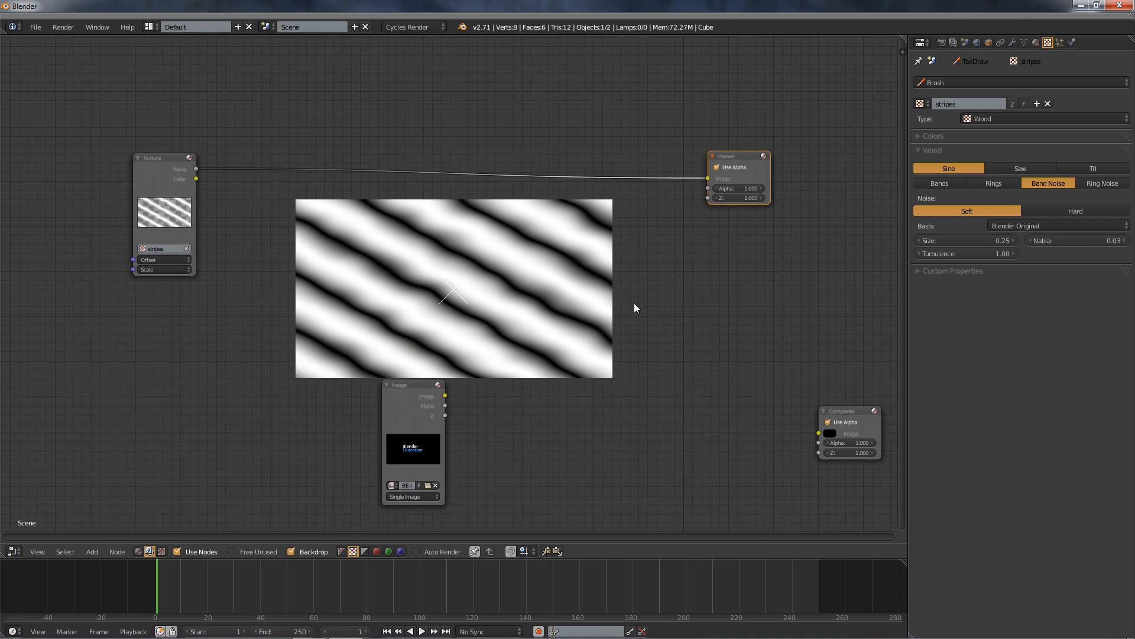
scroll(411, 289, "up", 1)
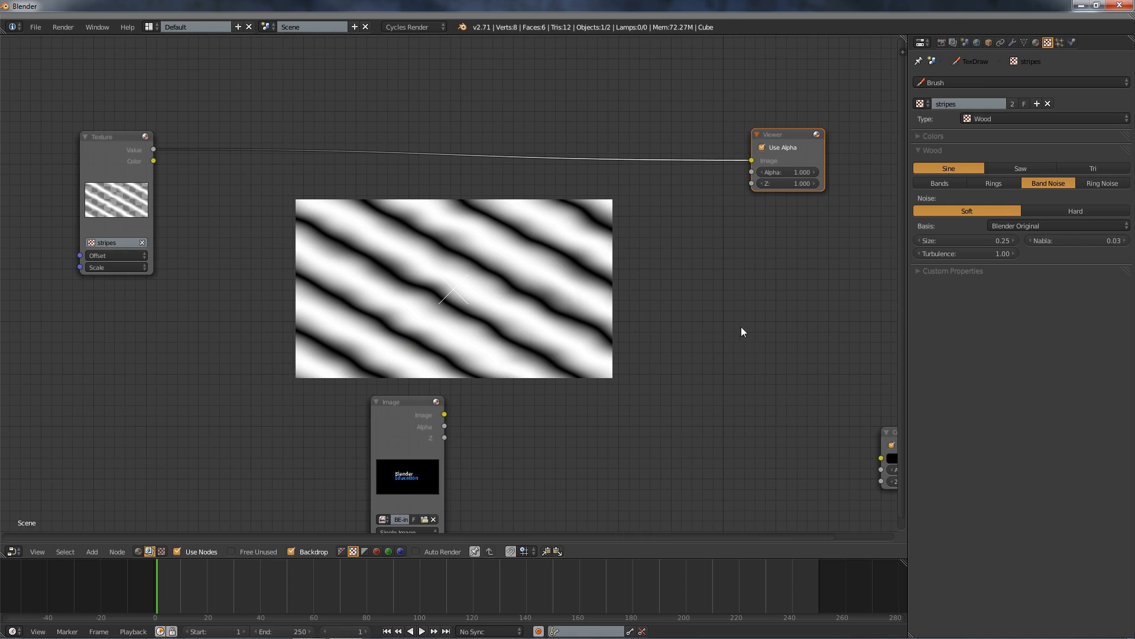
scroll(722, 314, "down", 1)
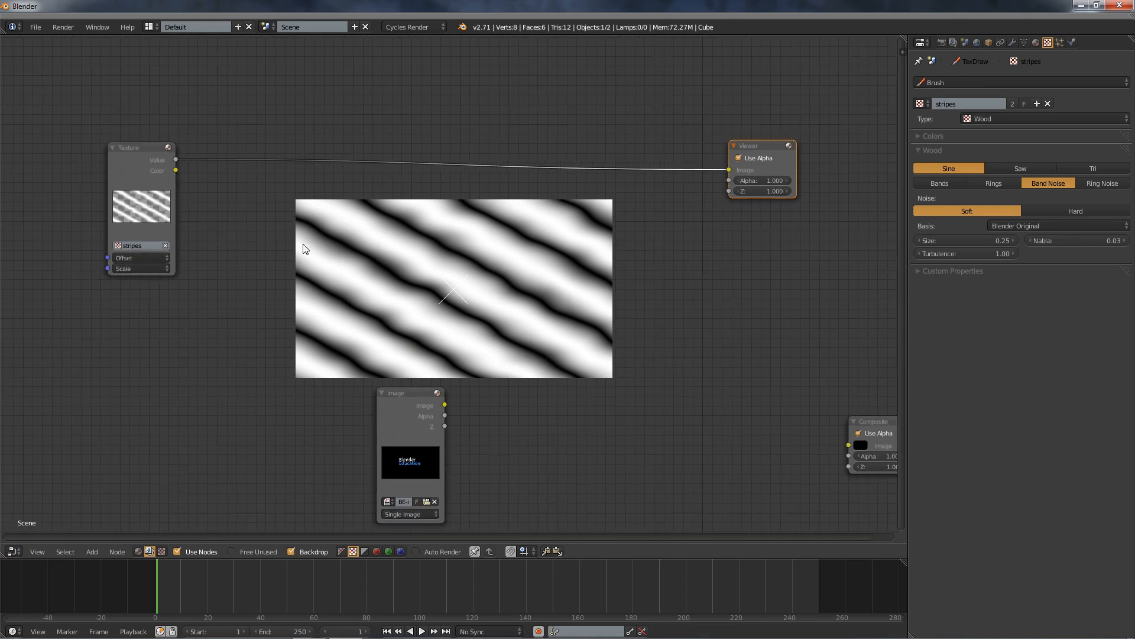
Set the Texture node's scale to 16 in X and 9 in Y.
middle_click_drag(304, 246, 479, 367)
scroll(479, 367, "up", 1)
middle_click_drag(374, 335, 311, 392)
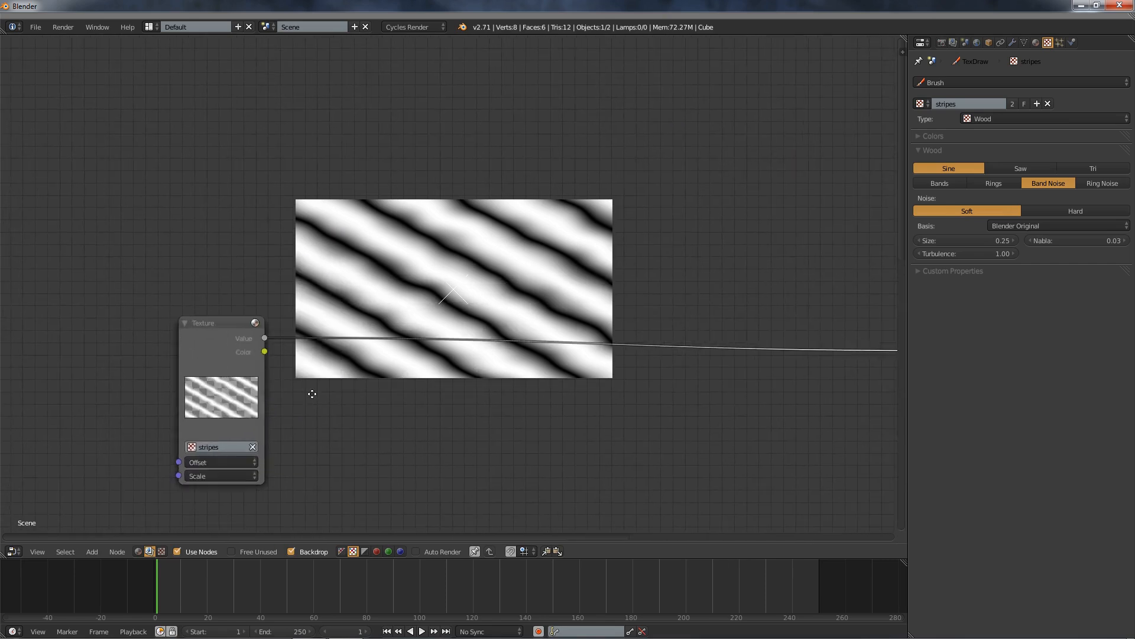
scroll(314, 399, "up", 1)
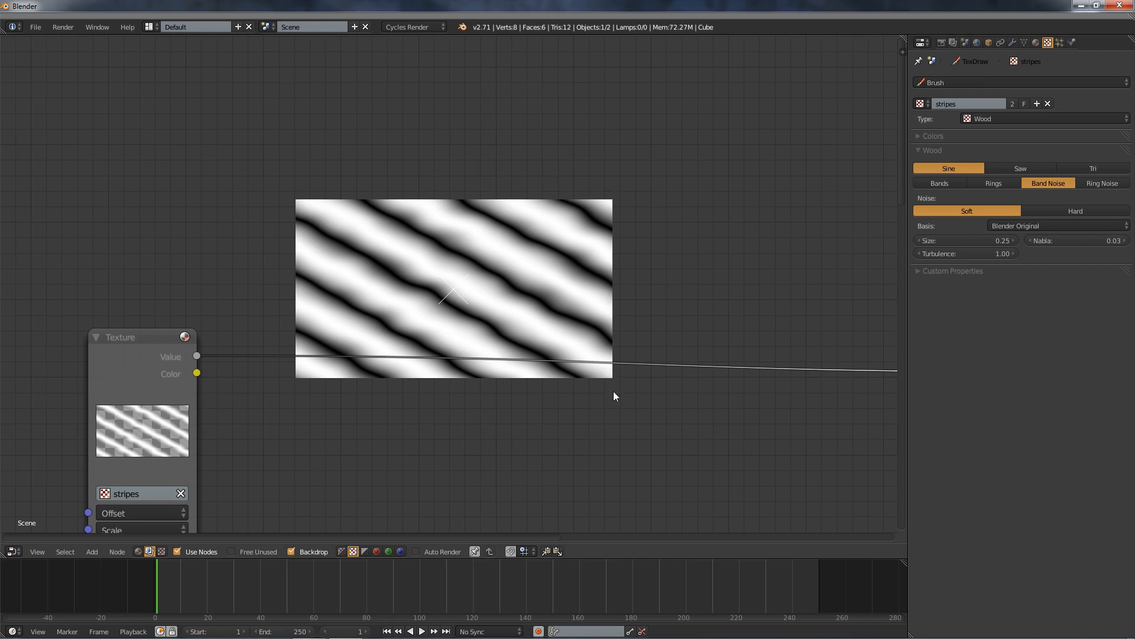
middle_click_drag(474, 387, 534, 175)
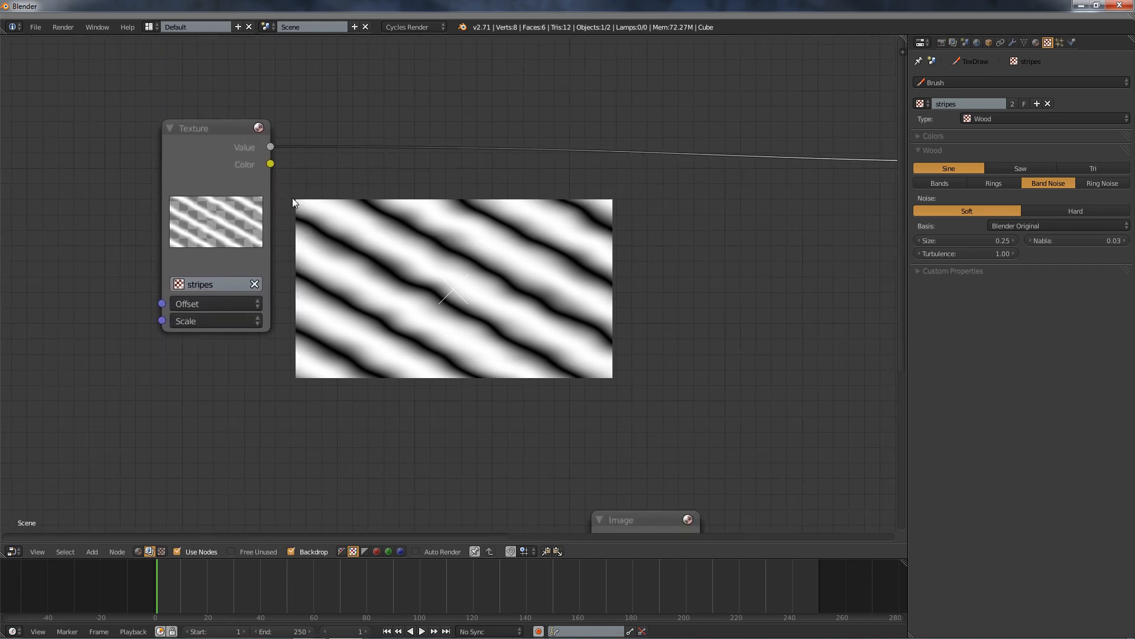
scroll(360, 322, "up", 3)
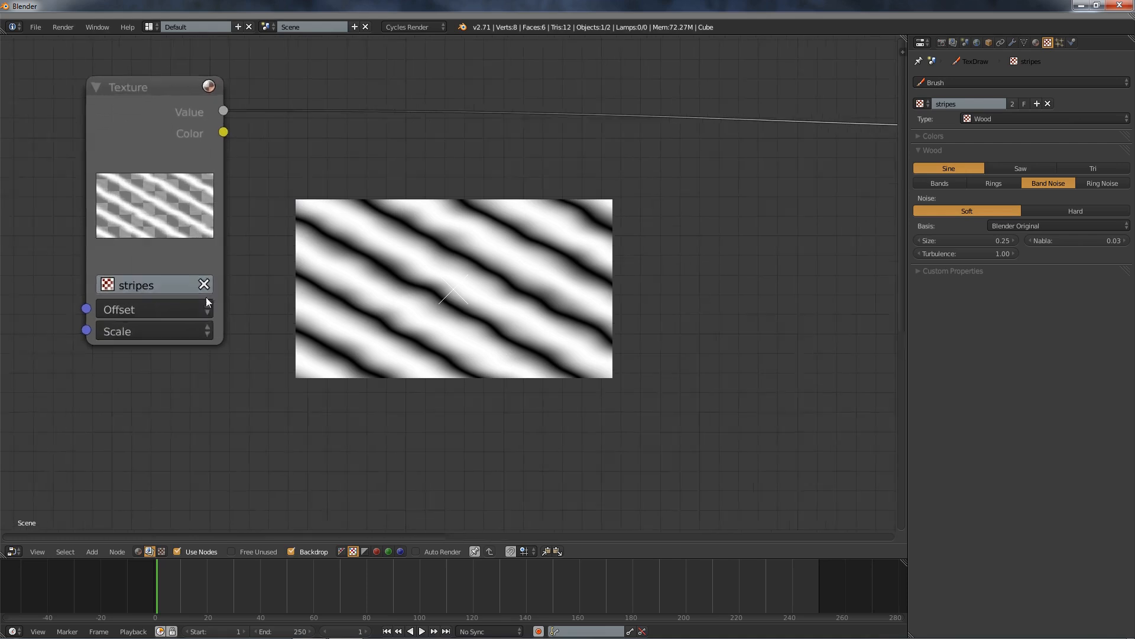
middle_click_drag(215, 343, 291, 315)
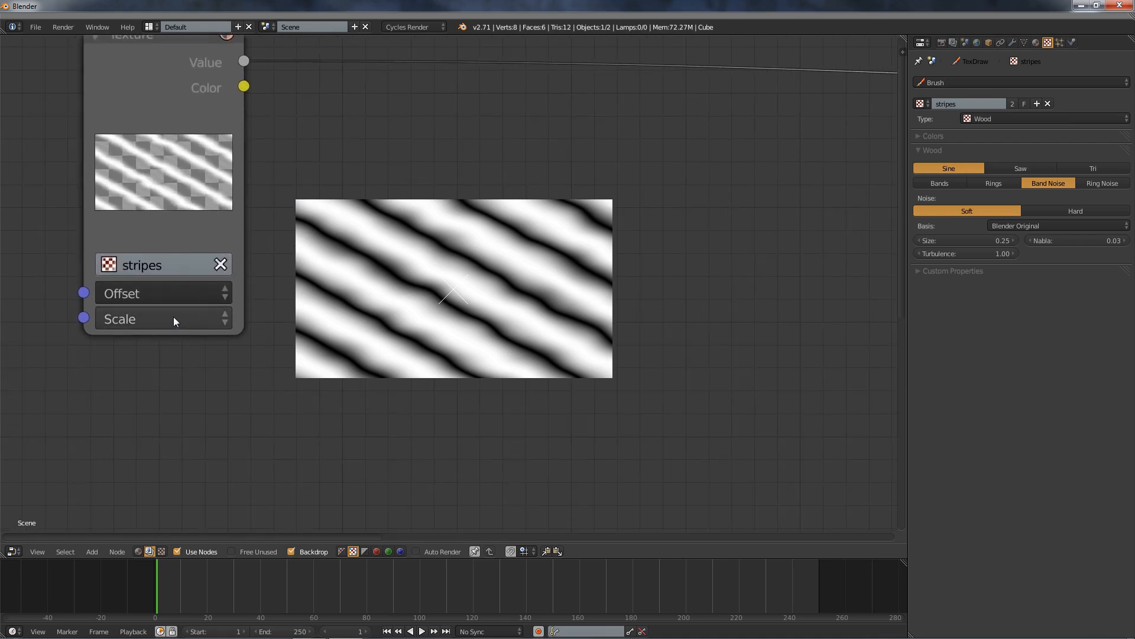
left_click(175, 321)
left_click(182, 348)
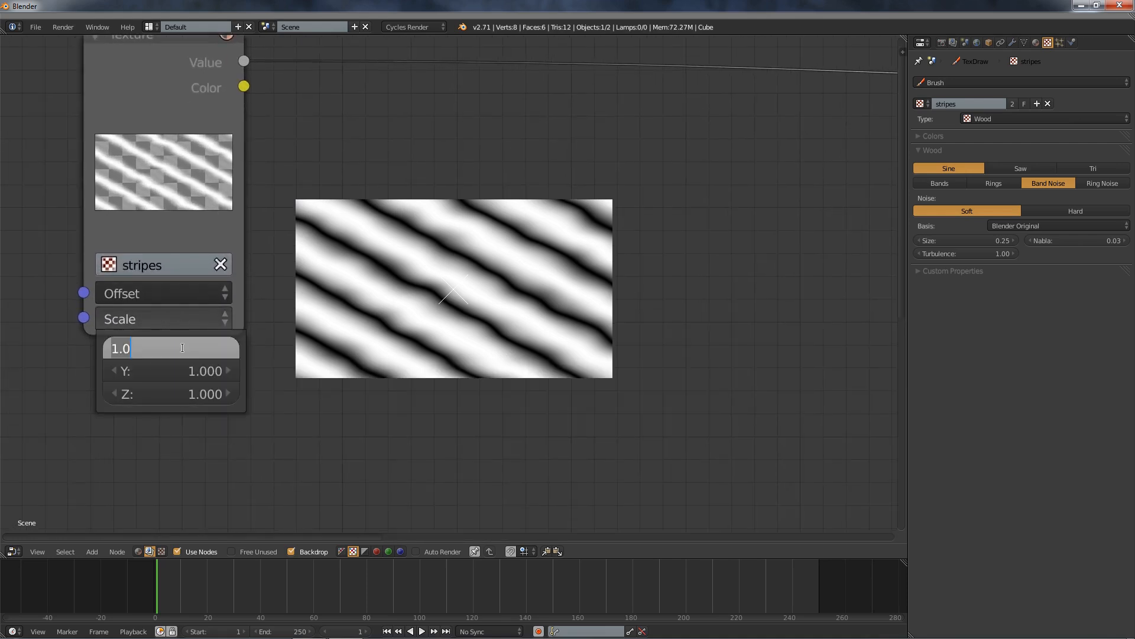
type("16")
key("Return")
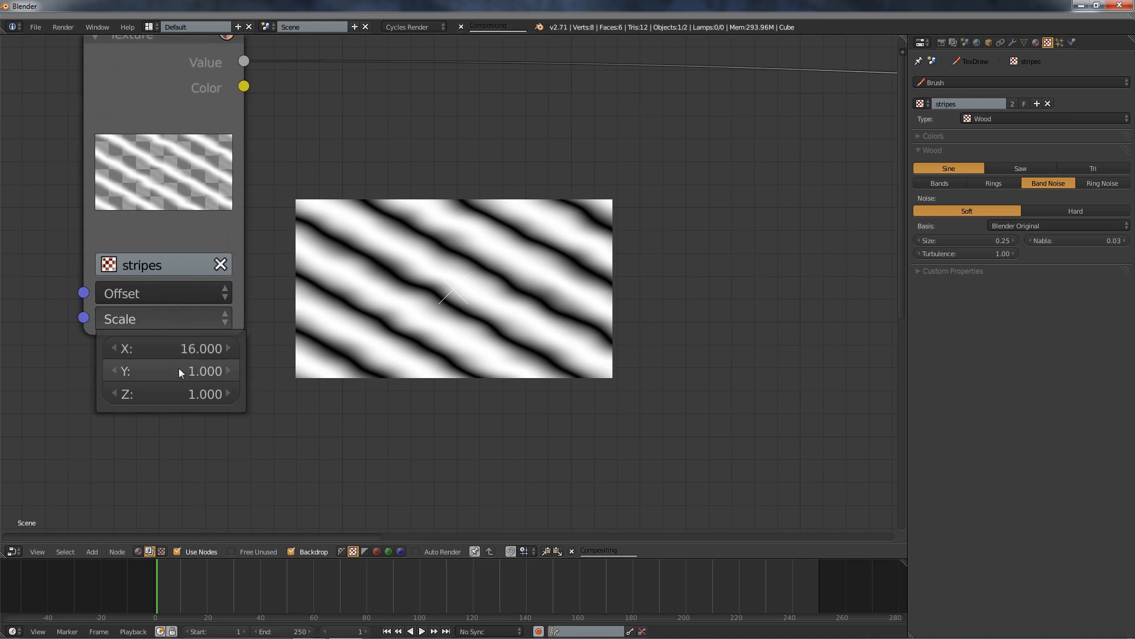
left_click(167, 368)
type("9")
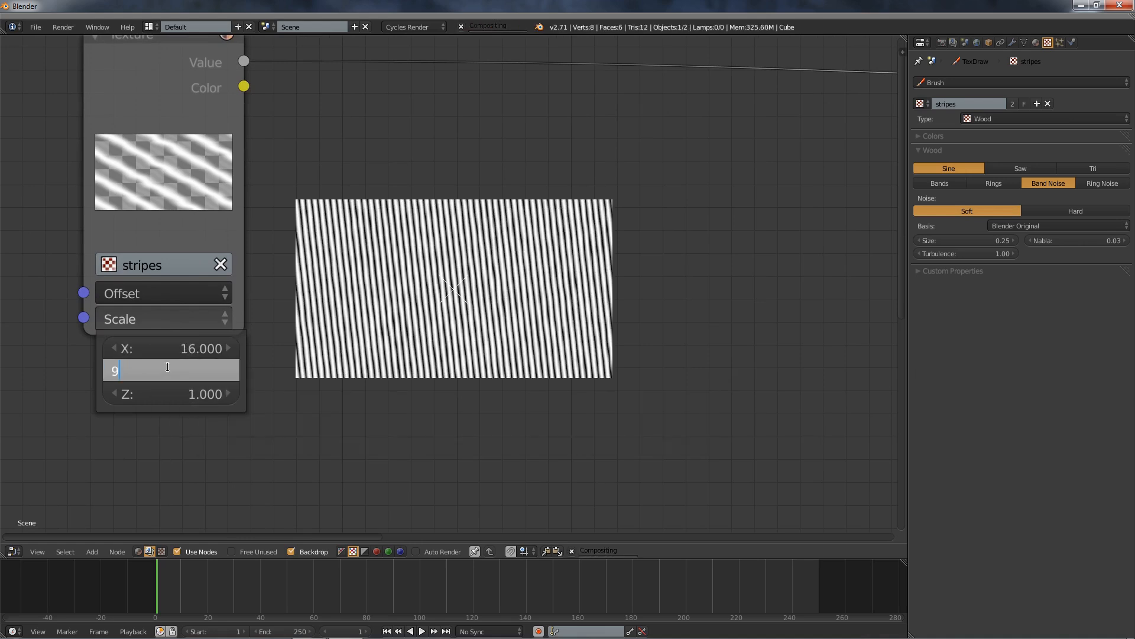
key("Return")
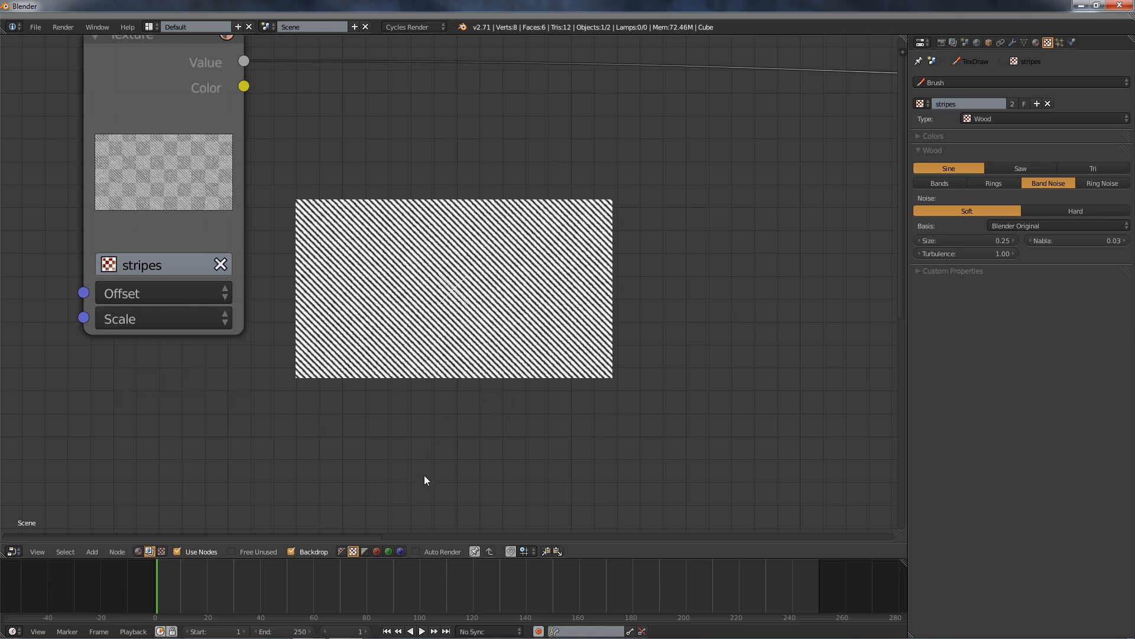
Insert a Rotate node on the link between the Texture and Viewer nodes and set its rotation to 45 degrees.
key("shift+a")
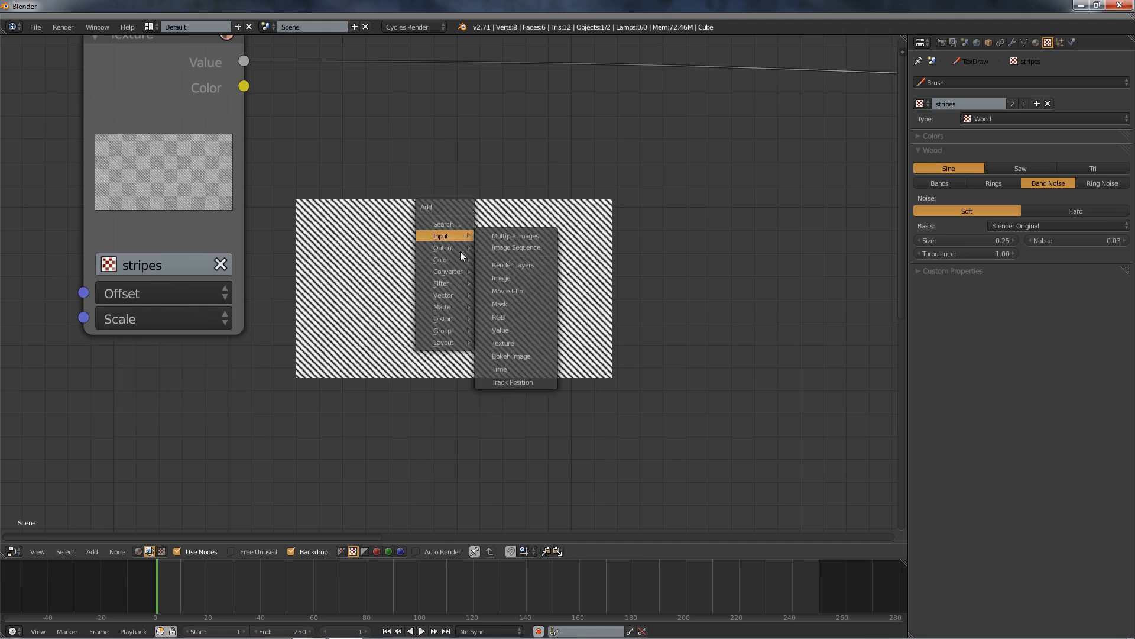
mouse_move(449, 318)
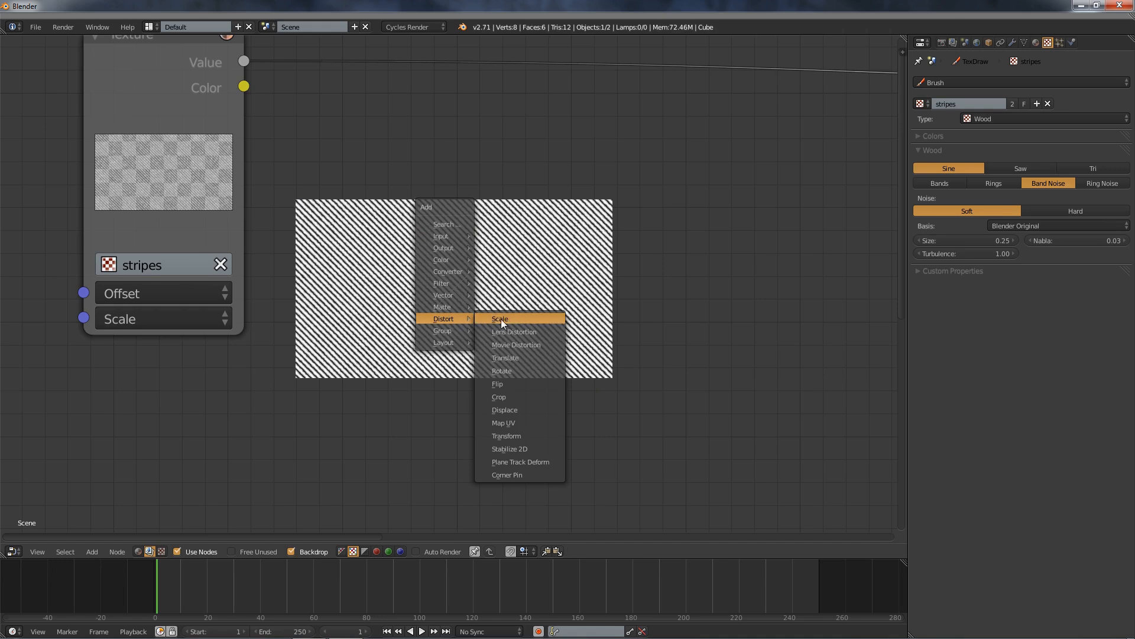
left_click(503, 370)
left_click(411, 32)
scroll(460, 615, "down", 1)
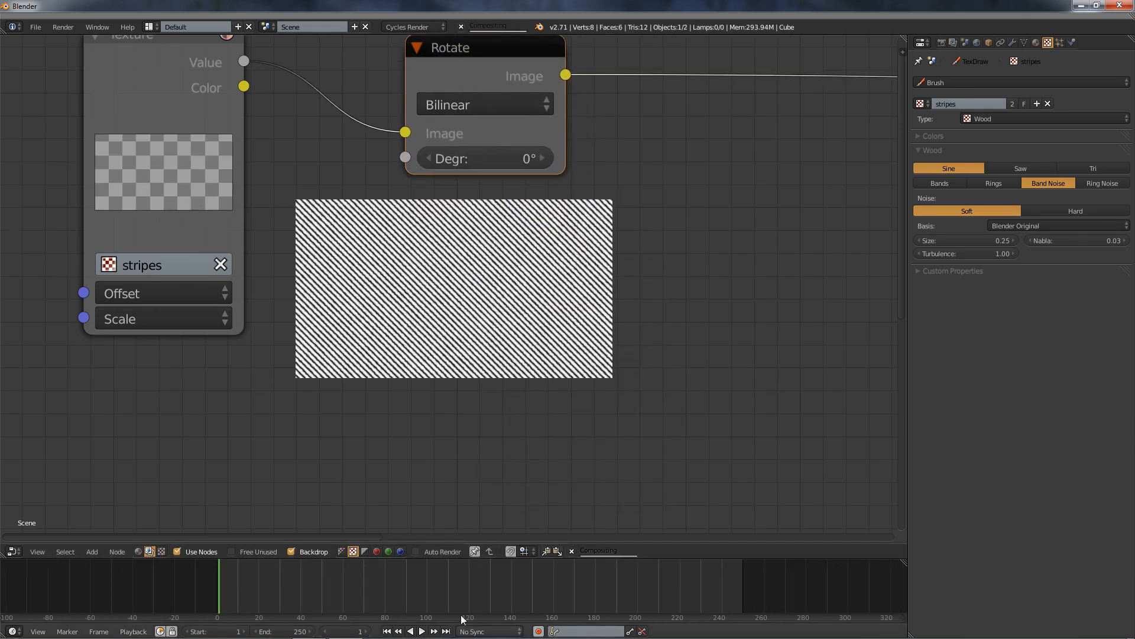
left_click(499, 159)
type("45")
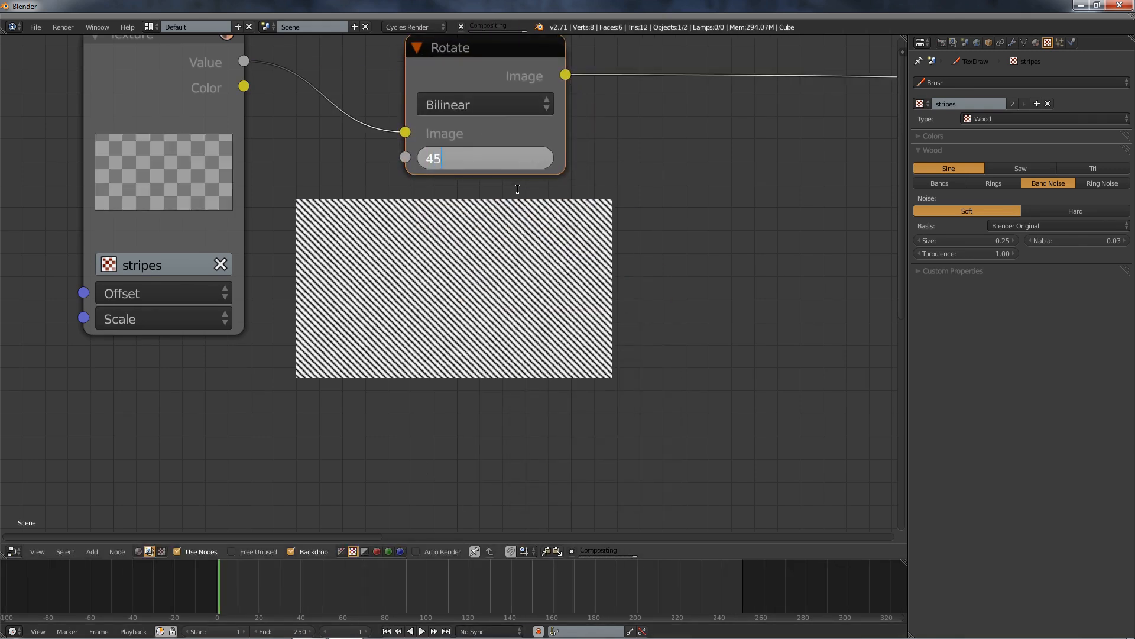
key("Return")
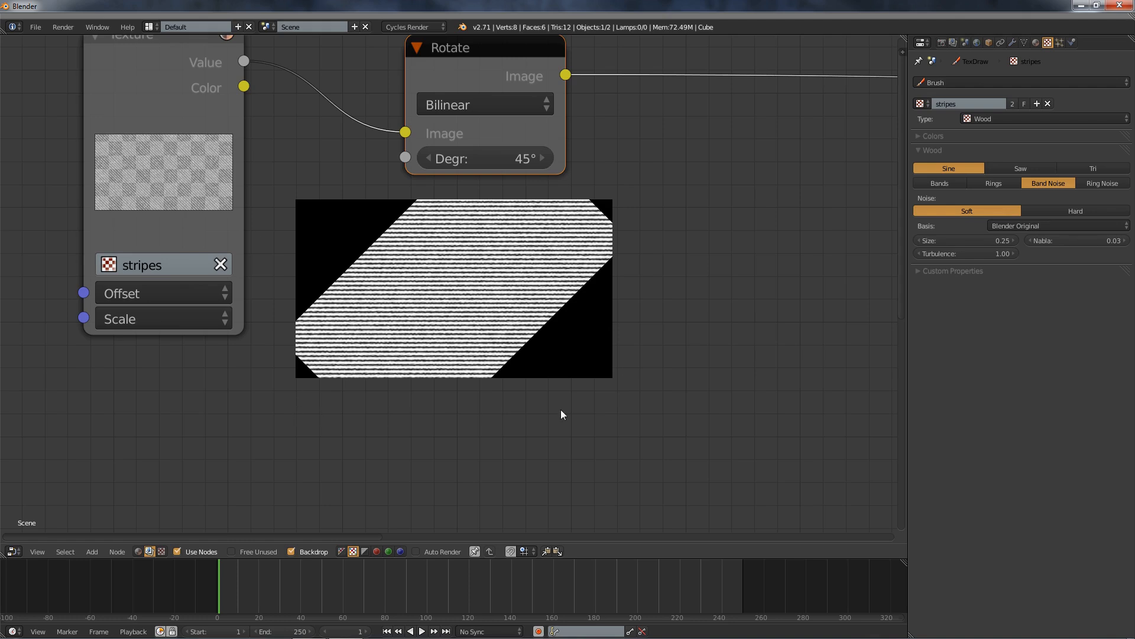
Insert a Scale node on the link between the Rotate and Viewer nodes.
scroll(647, 268, "down", 2)
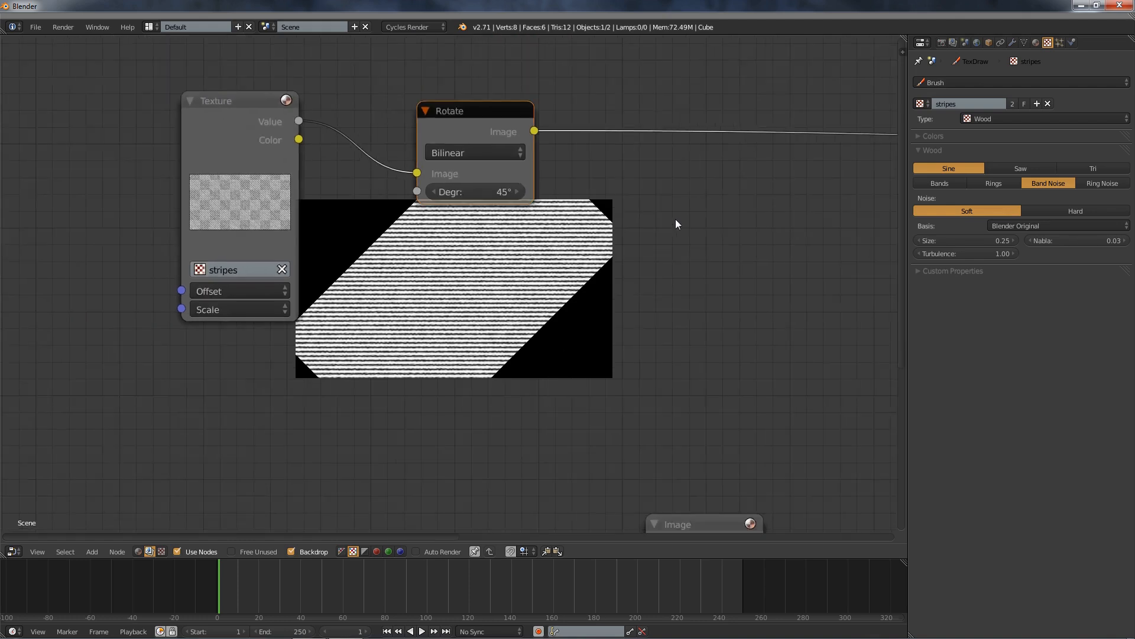
middle_click_drag(674, 223, 412, 307)
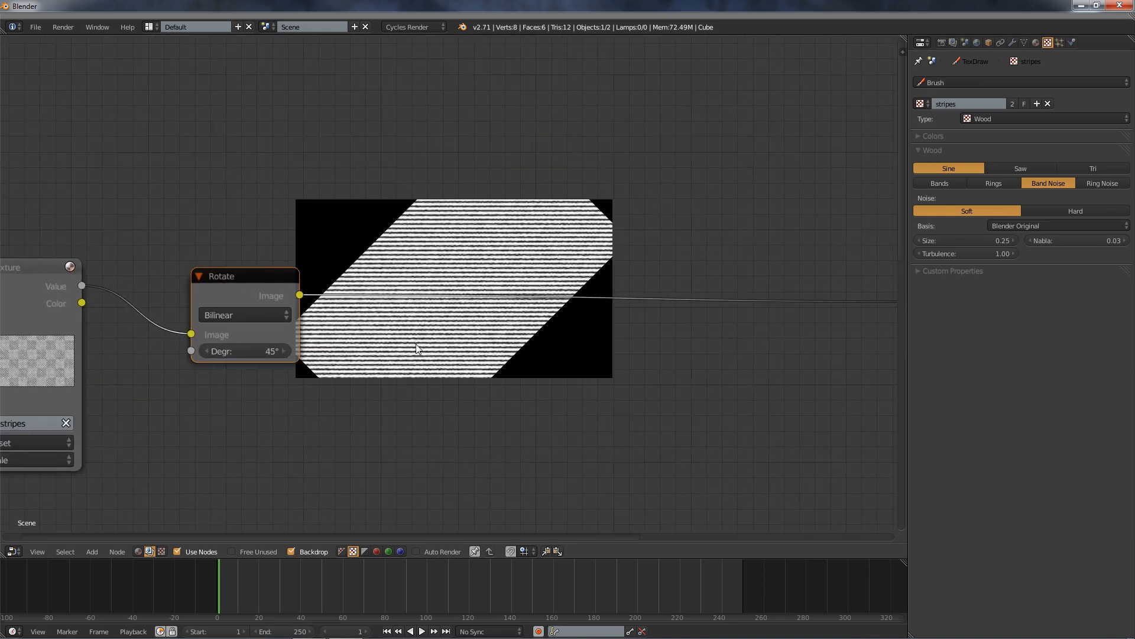
key("shift+a")
mouse_move(418, 347)
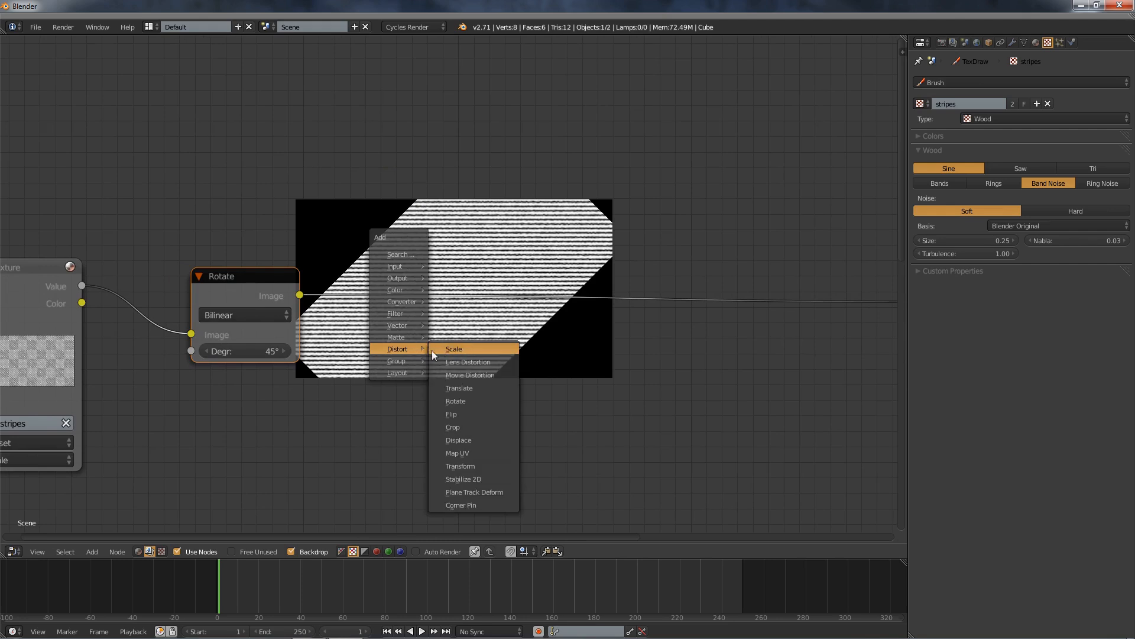
left_click(467, 350)
left_click(442, 316)
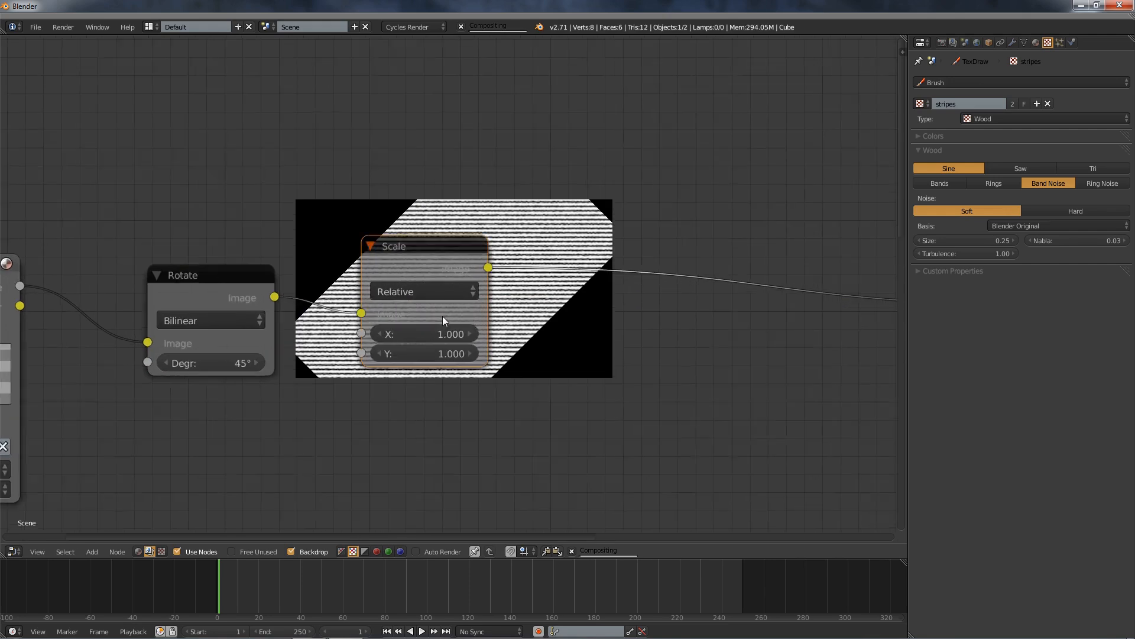
Set the Scale node's X and Y factors to 2.
scroll(442, 316, "up", 1)
left_click(427, 340)
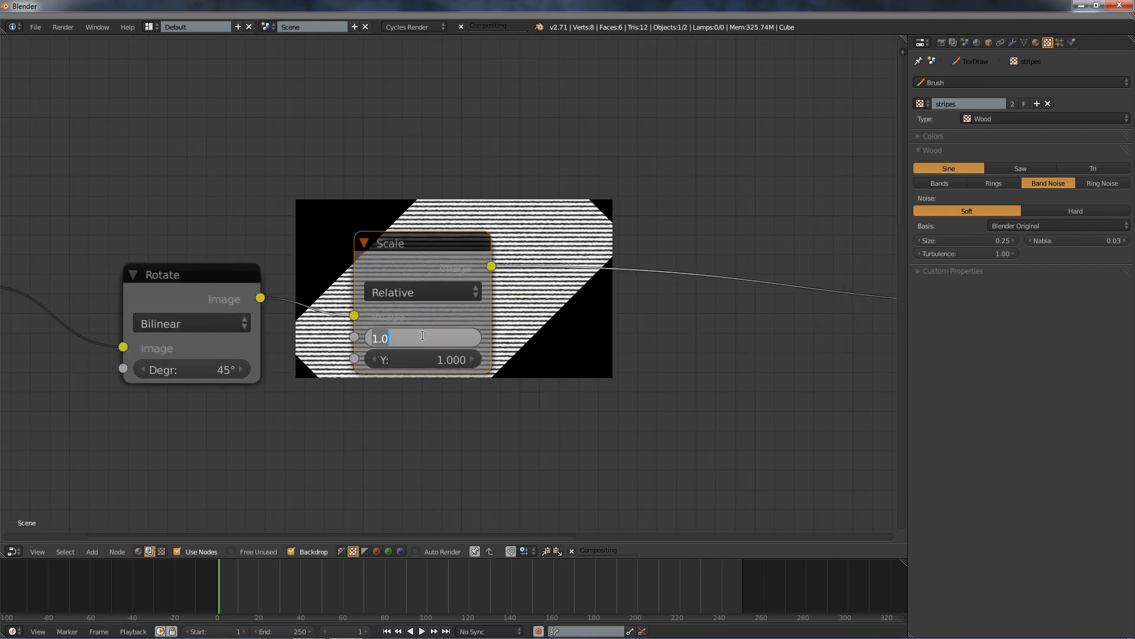
type("2")
key("Return")
left_click(416, 358)
type("2")
key("Return")
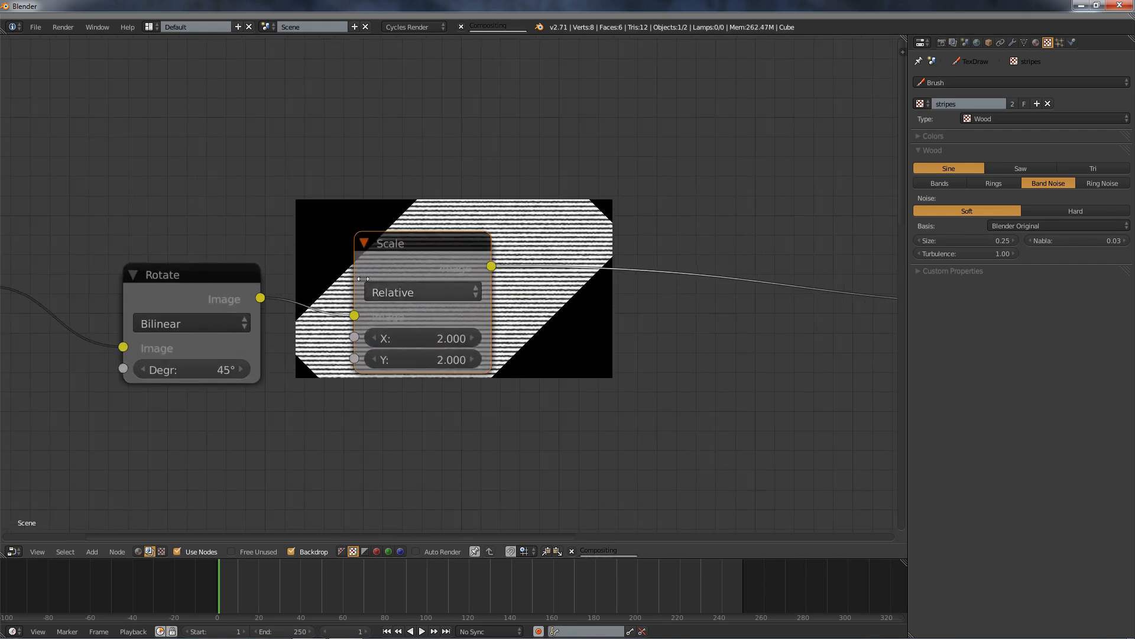
Enlarge the backdrop image to examine the rotated and scaled stripes.
middle_click_drag(341, 259, 450, 435)
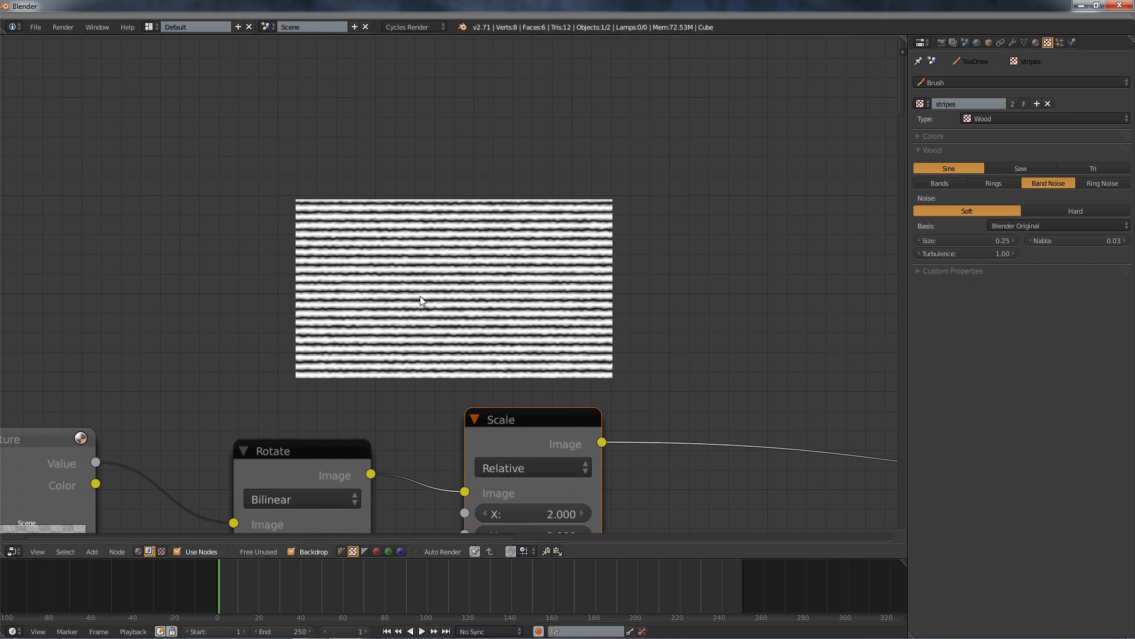
key("alt+v")
key("v")
key("v")
key("v")
key("v")
key("v")
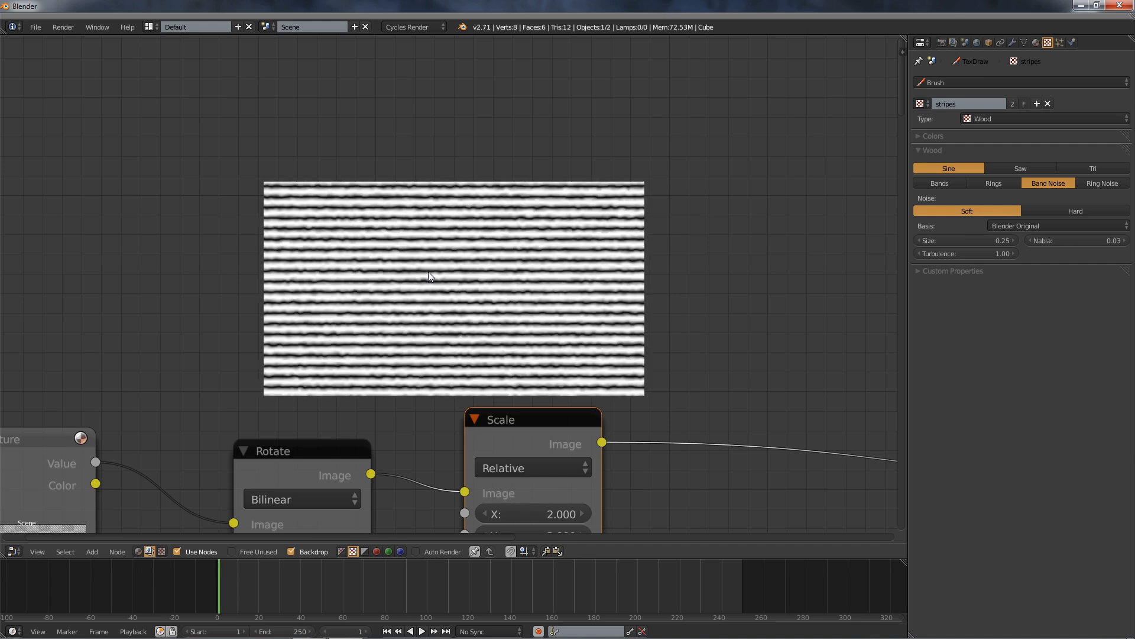
Multiply both the X and Y scale values of the Texture node by 4 for finer stripes.
scroll(424, 272, "down", 2)
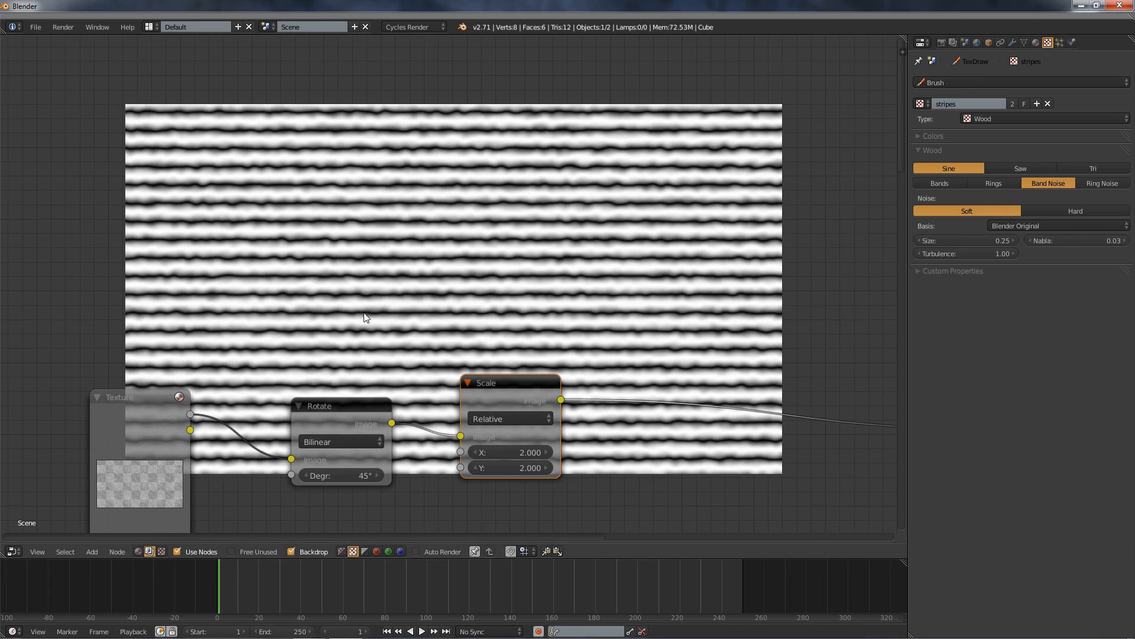
middle_click_drag(364, 313, 604, 171)
scroll(468, 295, "up", 4)
middle_click_drag(467, 318, 595, 186)
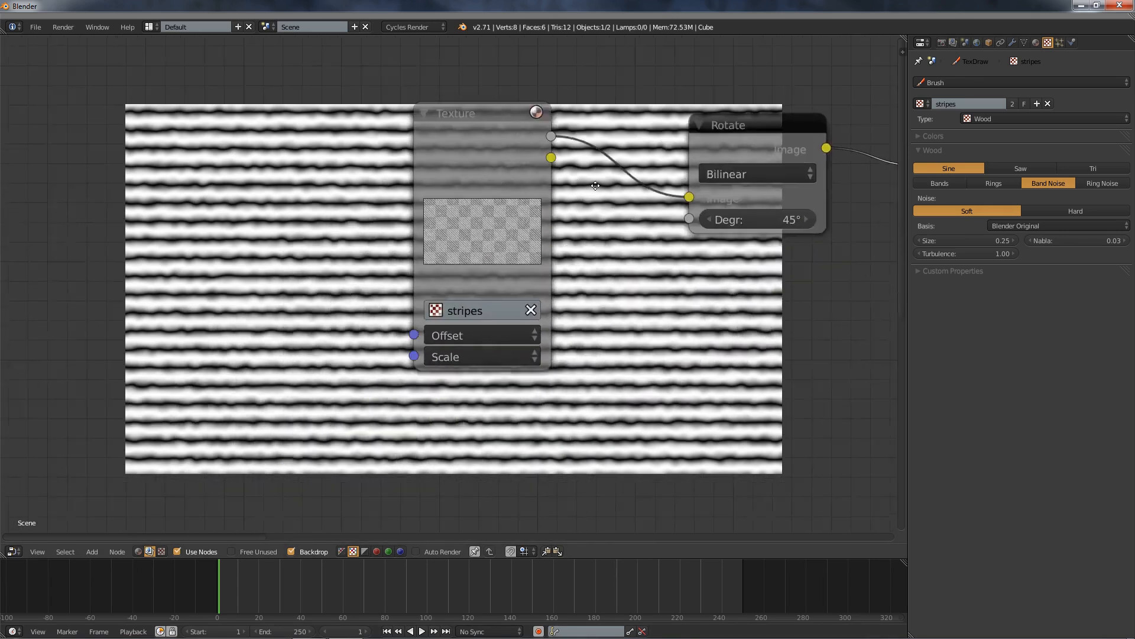
scroll(576, 290, "up", 1)
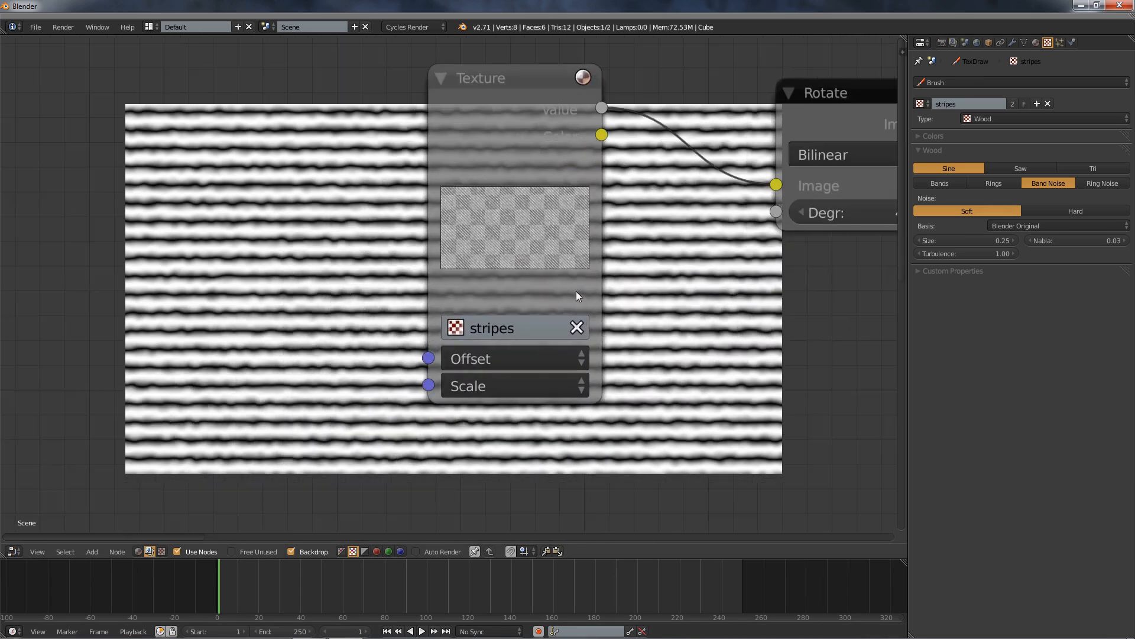
left_click(479, 387)
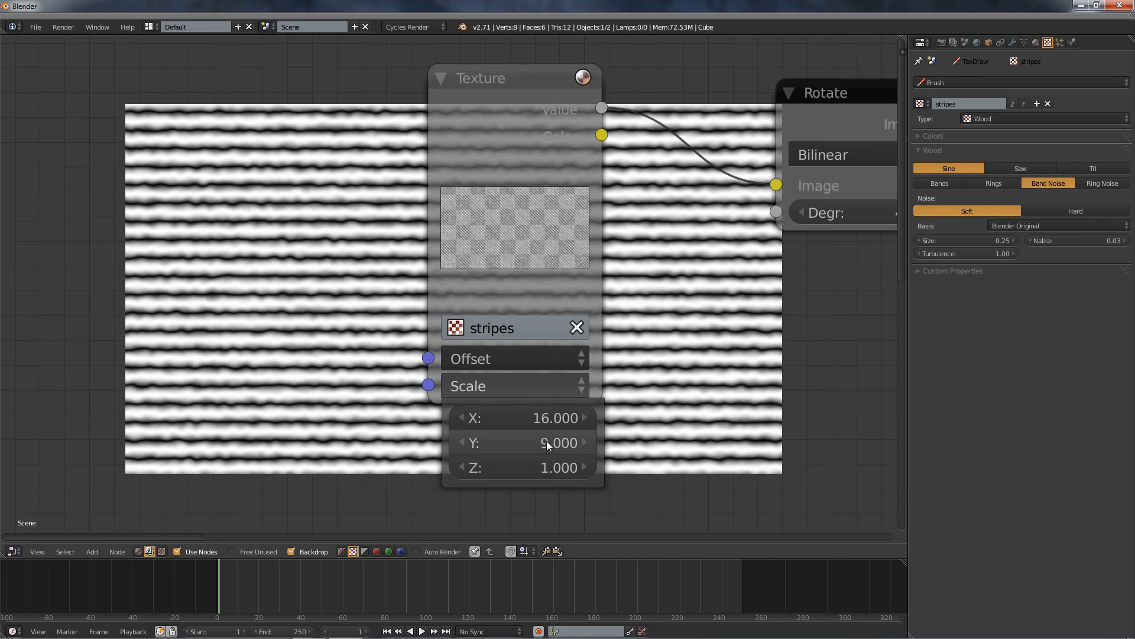
left_click(535, 418)
key("End")
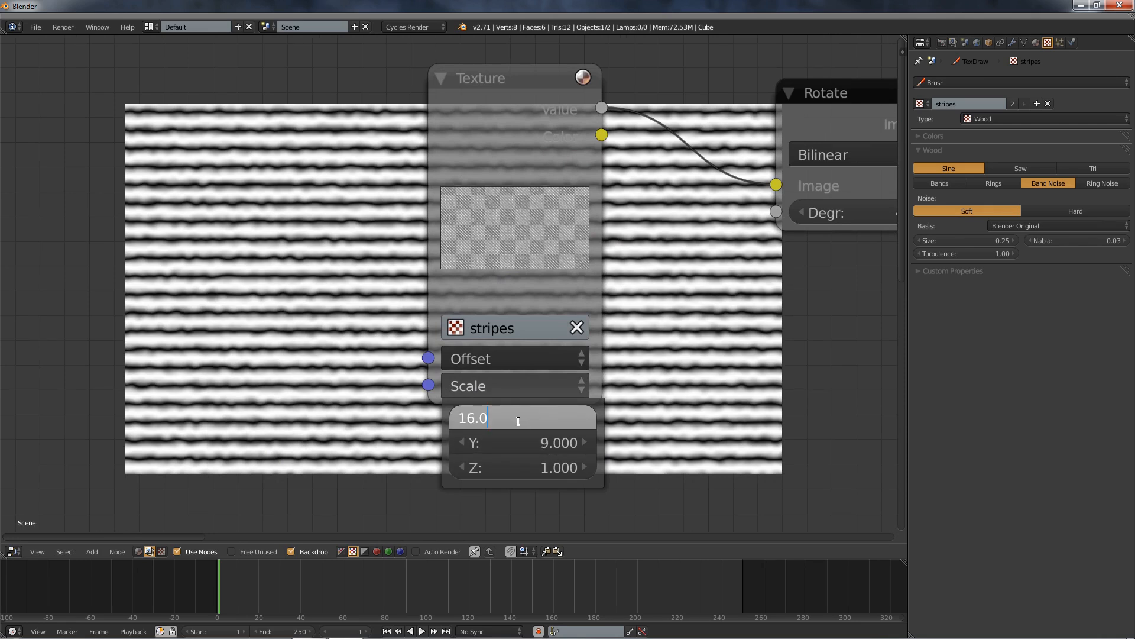
type("*4")
key("Return")
left_click(537, 442)
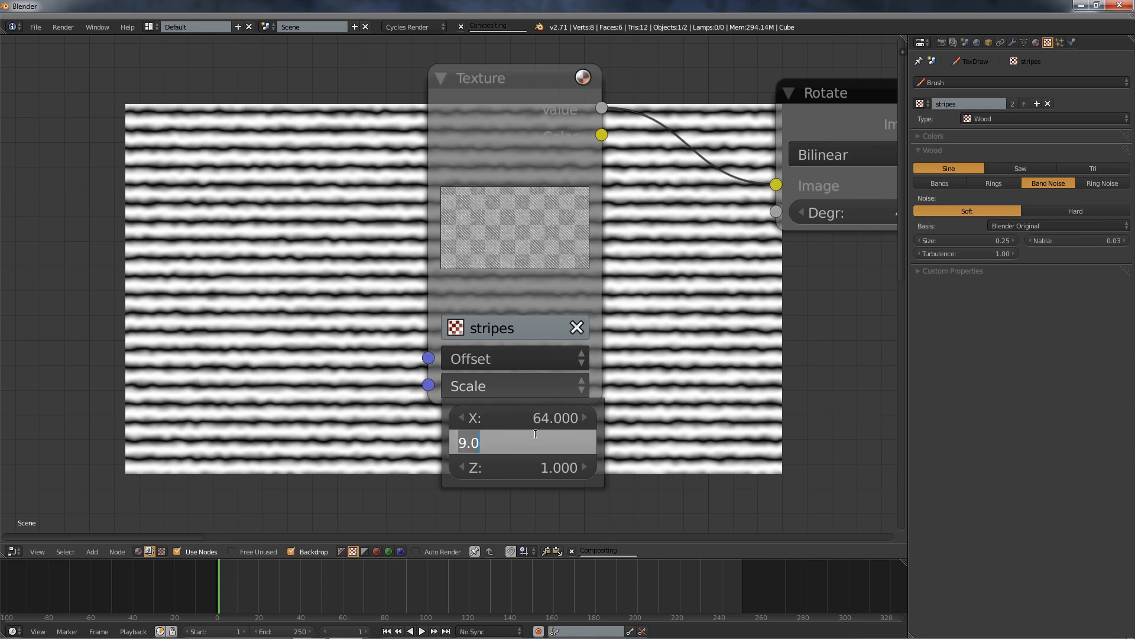
key("End")
type("*4")
key("Return")
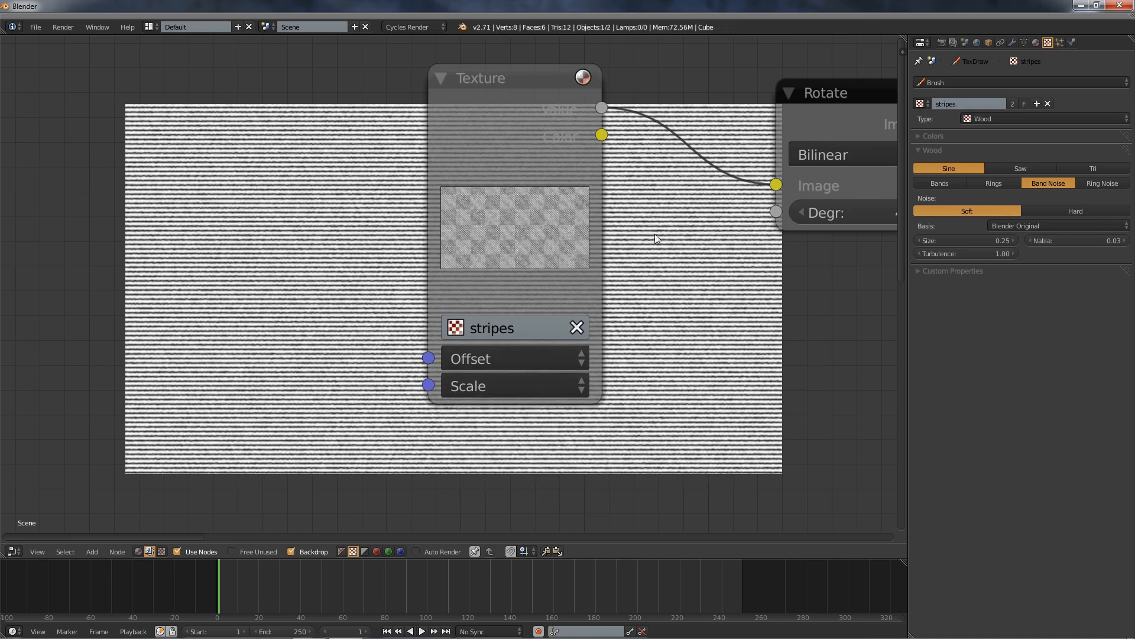
Shift the backdrop down and draw a black two-peak wave with the grease pencil in the space above it.
middle_click_drag(654, 233, 234, 406)
scroll(322, 307, "down", 5)
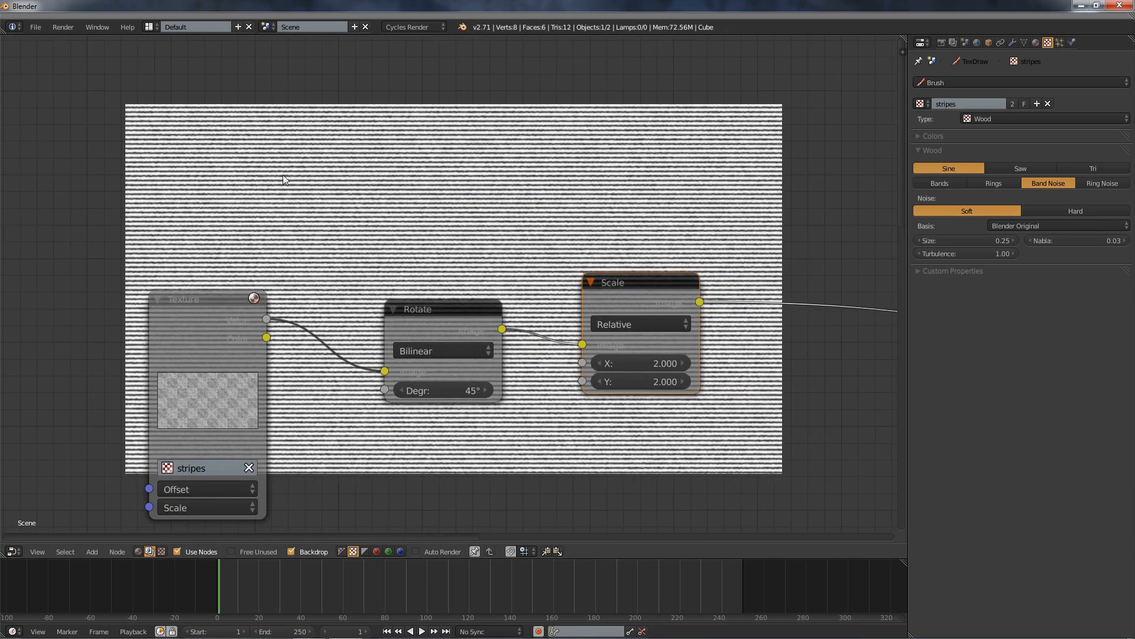
middle_click_drag(297, 175, 55, 171)
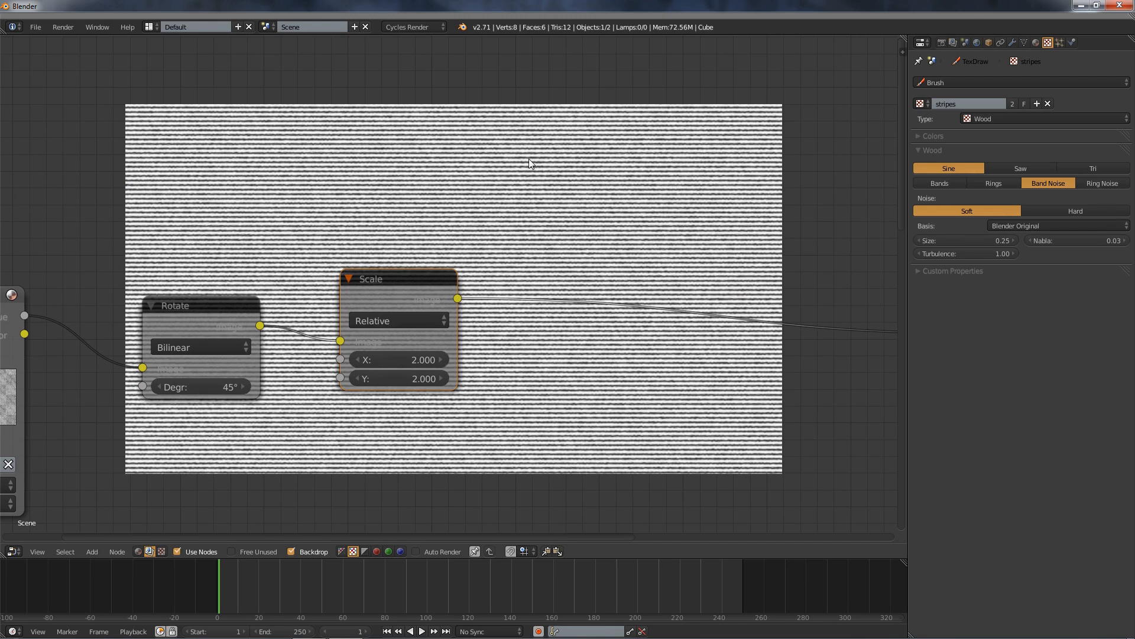
middle_click_drag(529, 159, 532, 305, "alt")
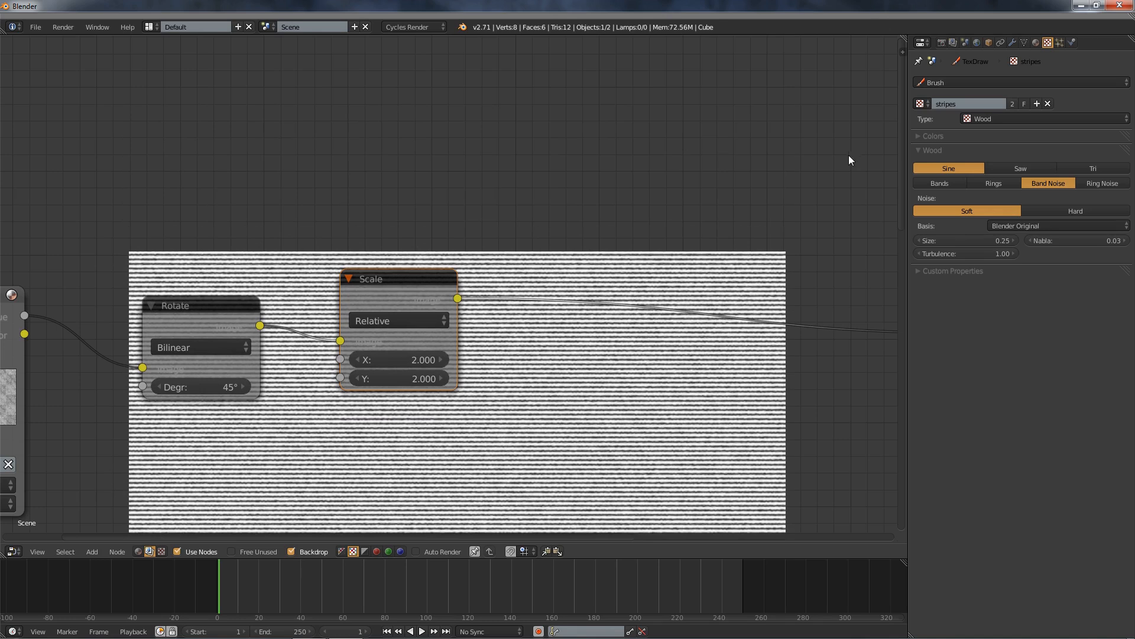
key("n")
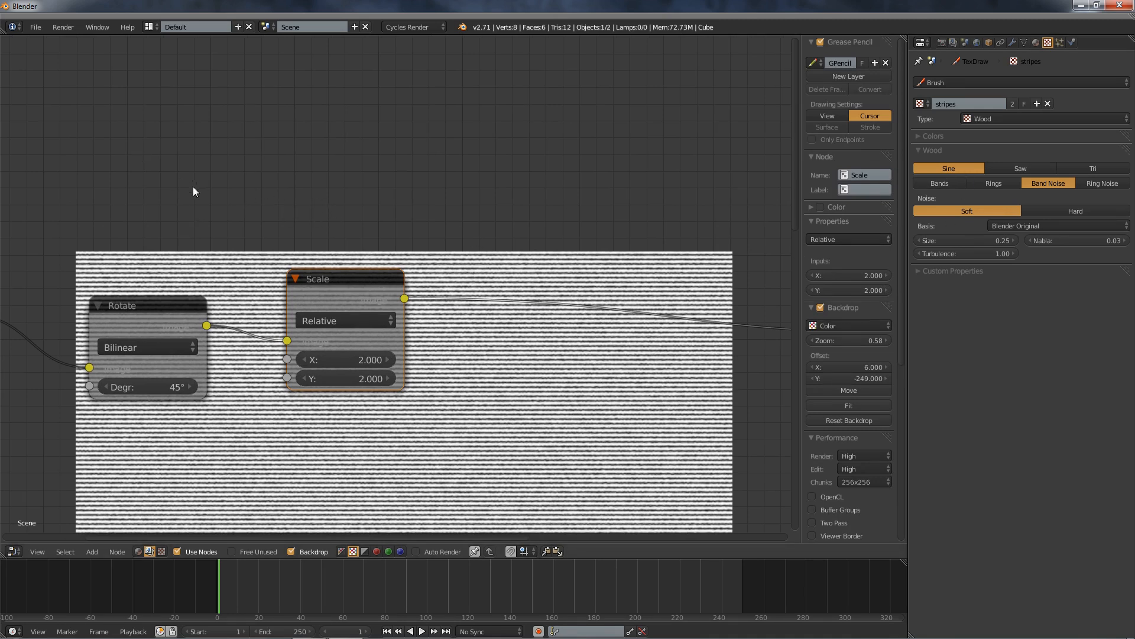
mouse_move(187, 197)
left_mouse_down()
mouse_move(258, 167)
mouse_move(305, 93)
mouse_move(354, 92)
mouse_move(431, 174)
mouse_move(475, 192)
mouse_move(545, 151)
mouse_move(593, 94)
mouse_move(655, 89)
mouse_move(712, 160)
mouse_move(764, 190)
left_mouse_up()
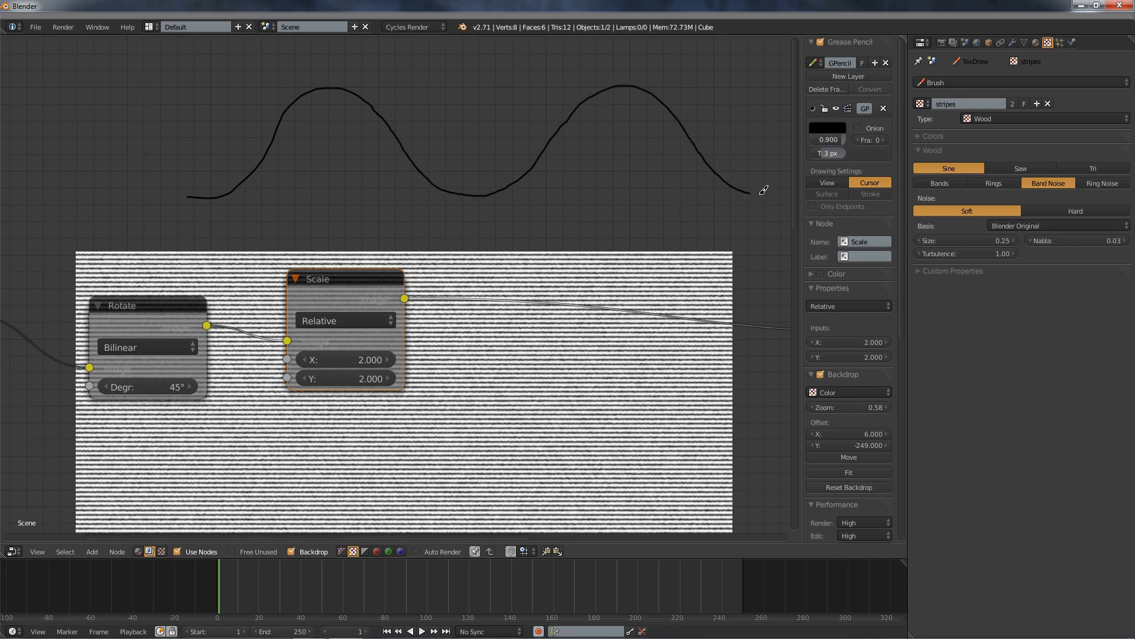
mouse_move(412, 228)
middle_mouse_down()
mouse_move(544, 236)
mouse_move(419, 235)
middle_mouse_up()
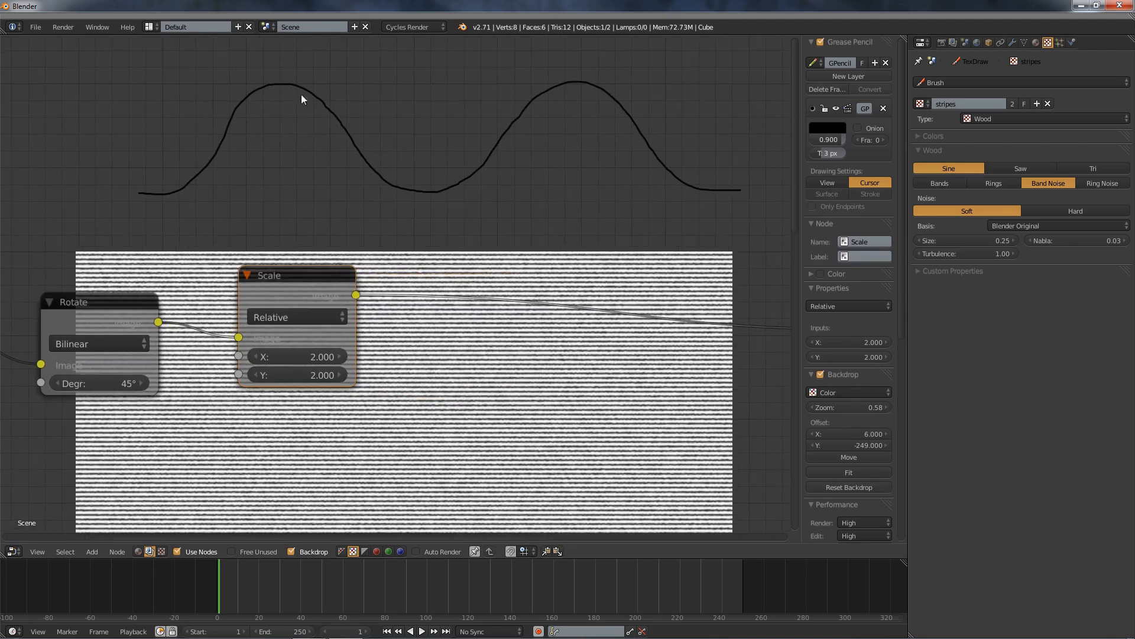
Add a second grease pencil layer and set its stroke colour to red.
left_click(842, 77)
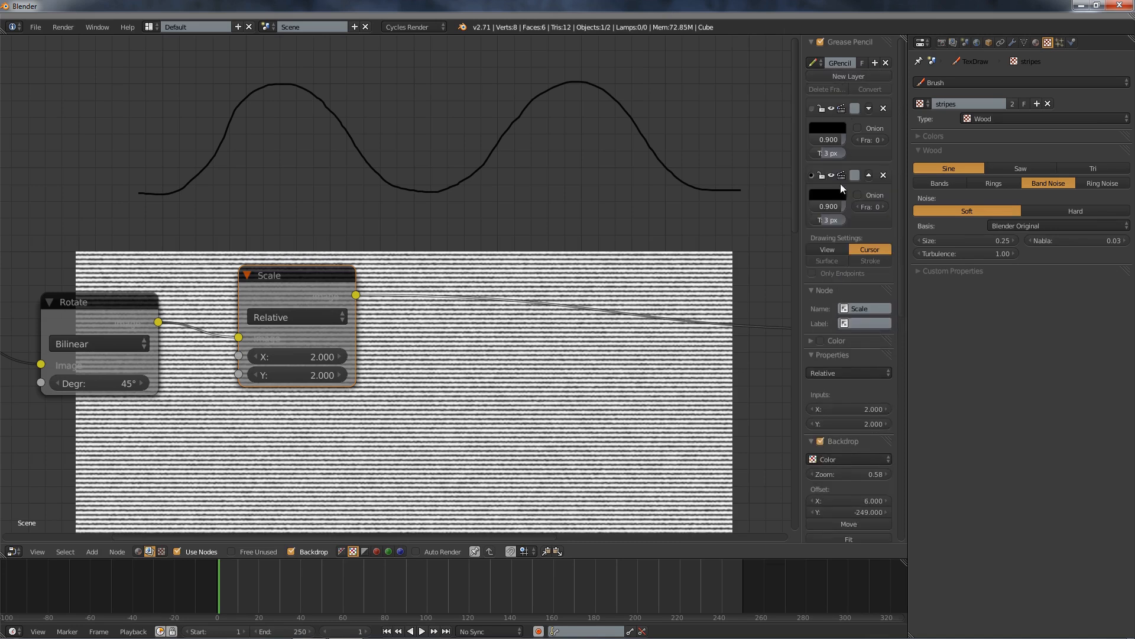
left_click(838, 195)
left_click_drag(910, 61, 910, 35)
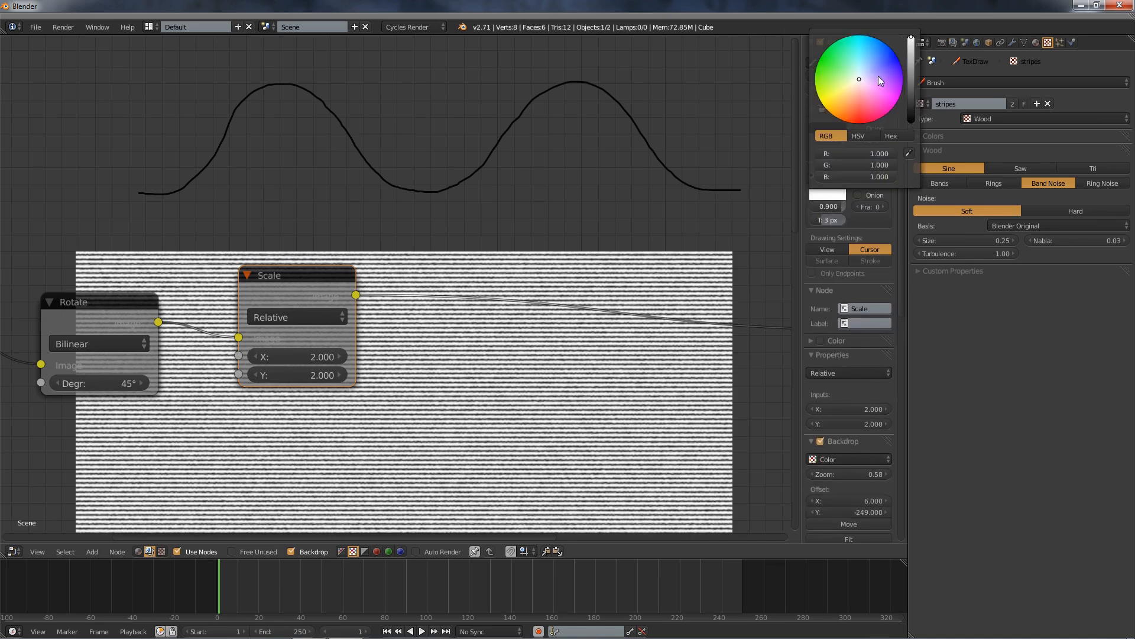
left_click_drag(856, 110, 852, 125)
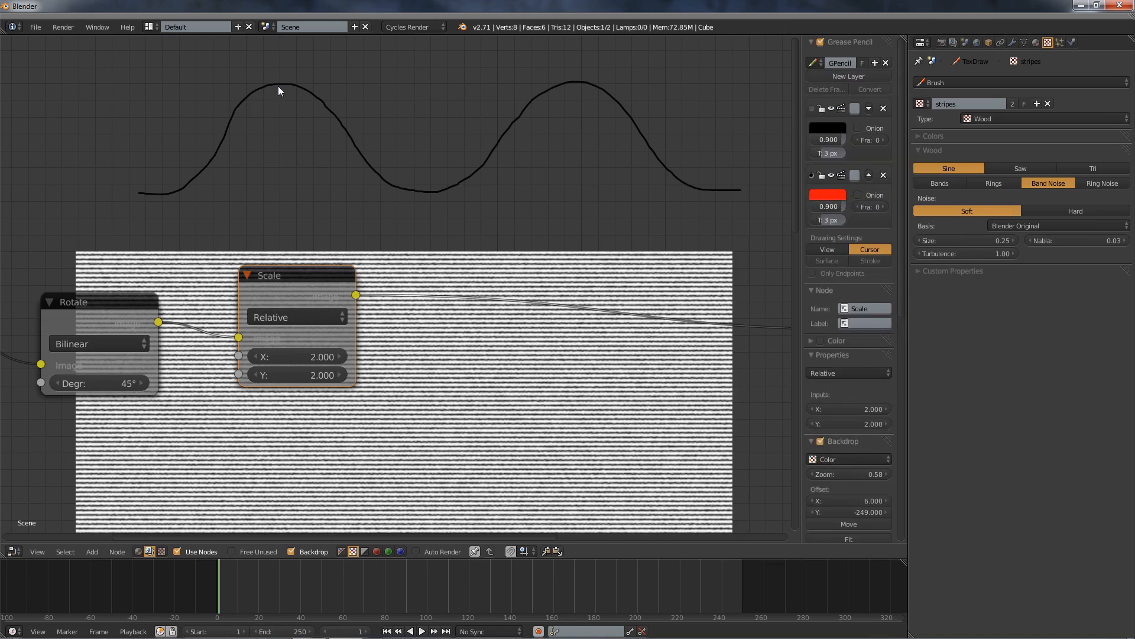
Draw red downward arrows from both wave peaks and a flatter red wave along the base of the black one.
mouse_move(279, 87)
left_mouse_down()
mouse_move(281, 144)
mouse_move(291, 140)
left_mouse_up()
mouse_move(579, 82)
left_mouse_down()
mouse_move(566, 123)
mouse_move(584, 126)
left_mouse_up()
mouse_move(143, 193)
left_mouse_down()
mouse_move(223, 187)
mouse_move(294, 151)
mouse_move(383, 182)
mouse_move(437, 185)
mouse_move(526, 152)
mouse_move(711, 182)
left_mouse_up()
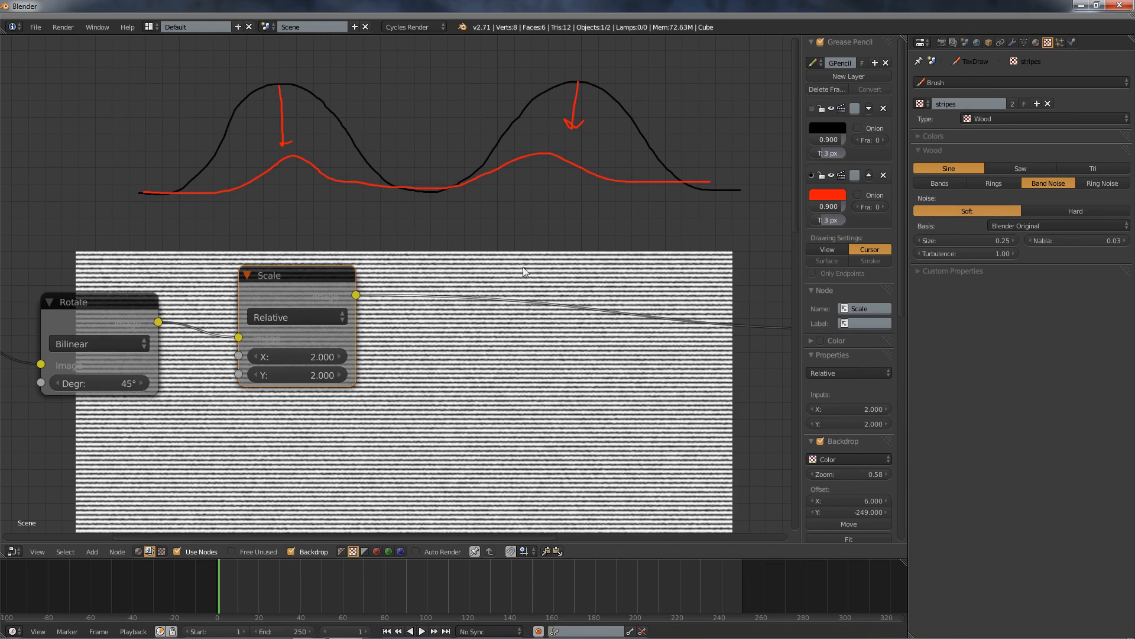
Insert an RGB Curves node on the link between the Scale and Viewer nodes.
middle_click_drag(463, 289, 374, 317)
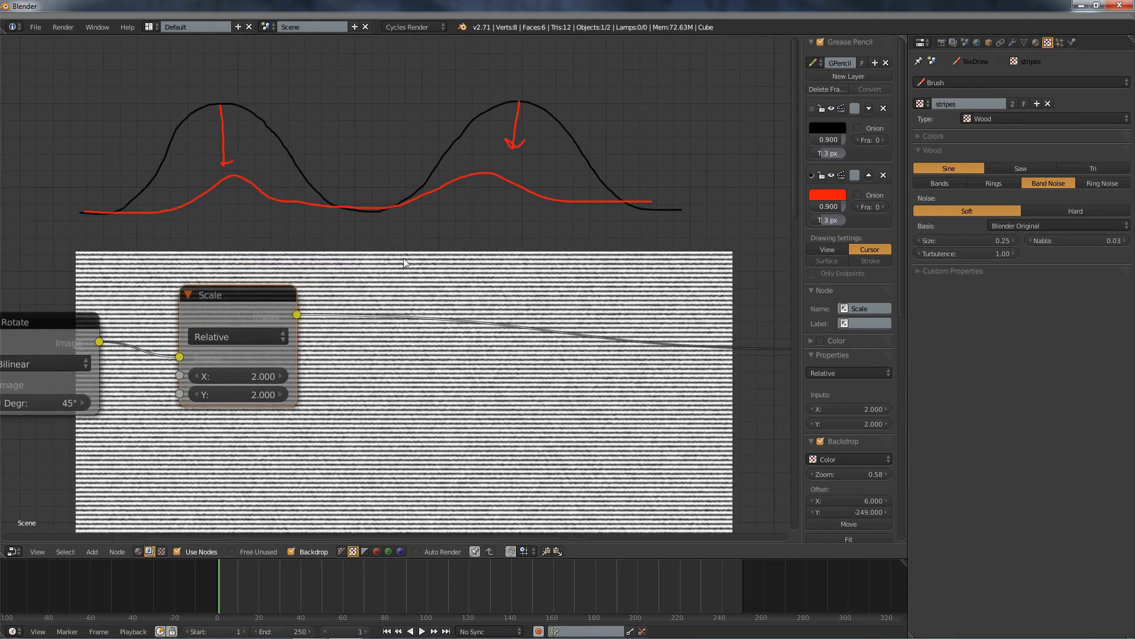
key("shift+a")
mouse_move(406, 259)
mouse_move(396, 214)
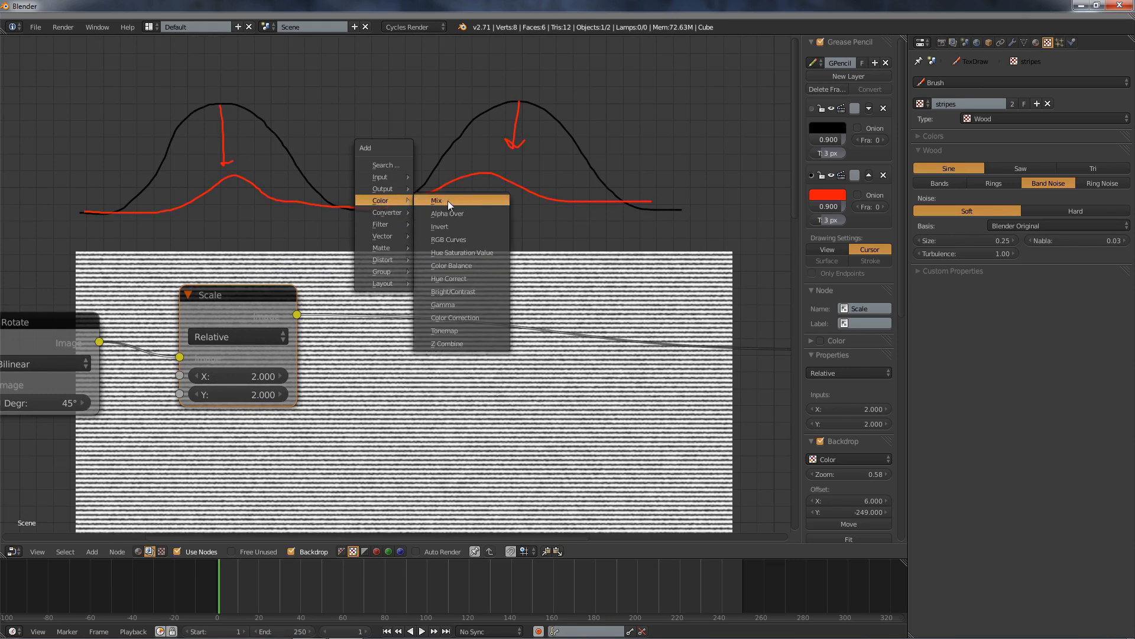
left_click(457, 237)
left_click(371, 236)
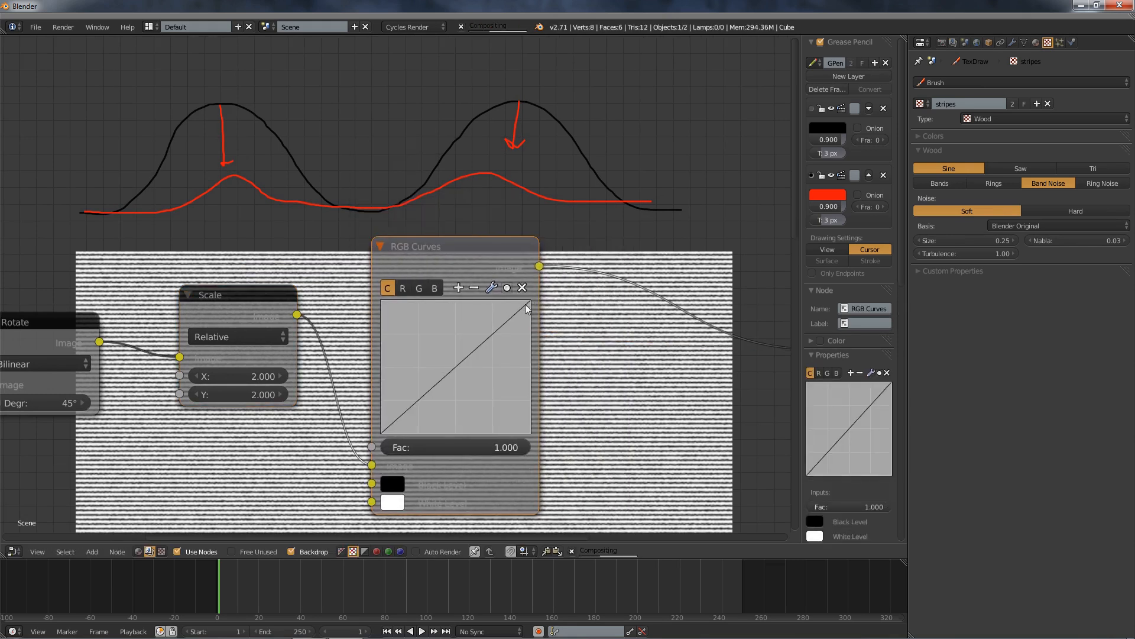
Lower the RGB curve's white end to Y 0.40625 and bend the curve down through a point at X 0.79444, Y 0.14375.
left_click_drag(531, 304, 531, 381)
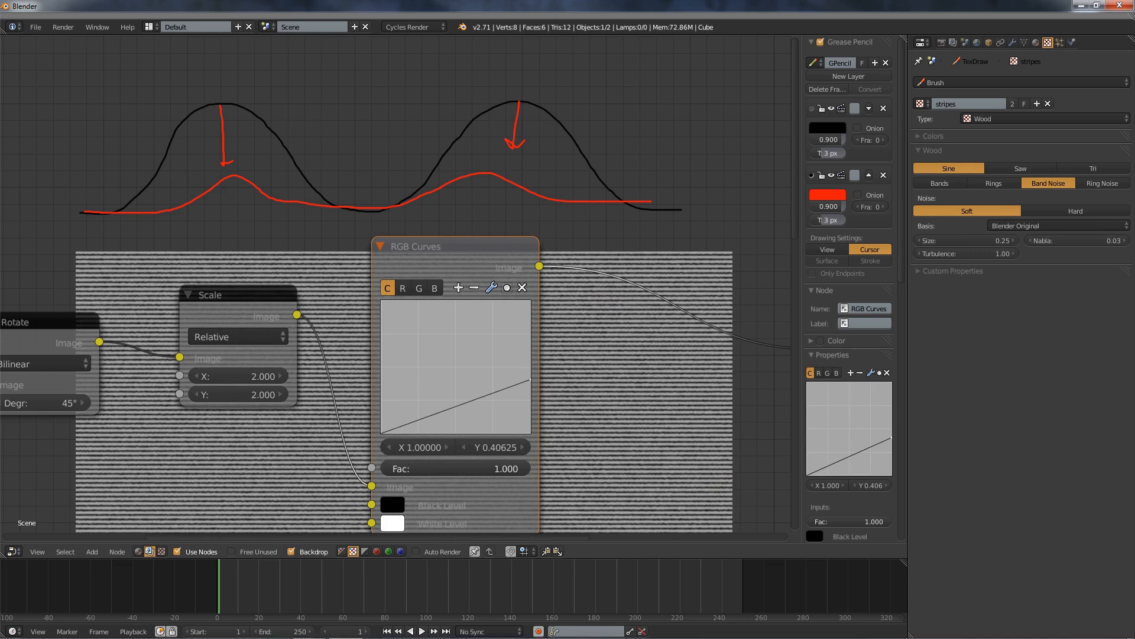
left_click_drag(473, 400, 496, 411)
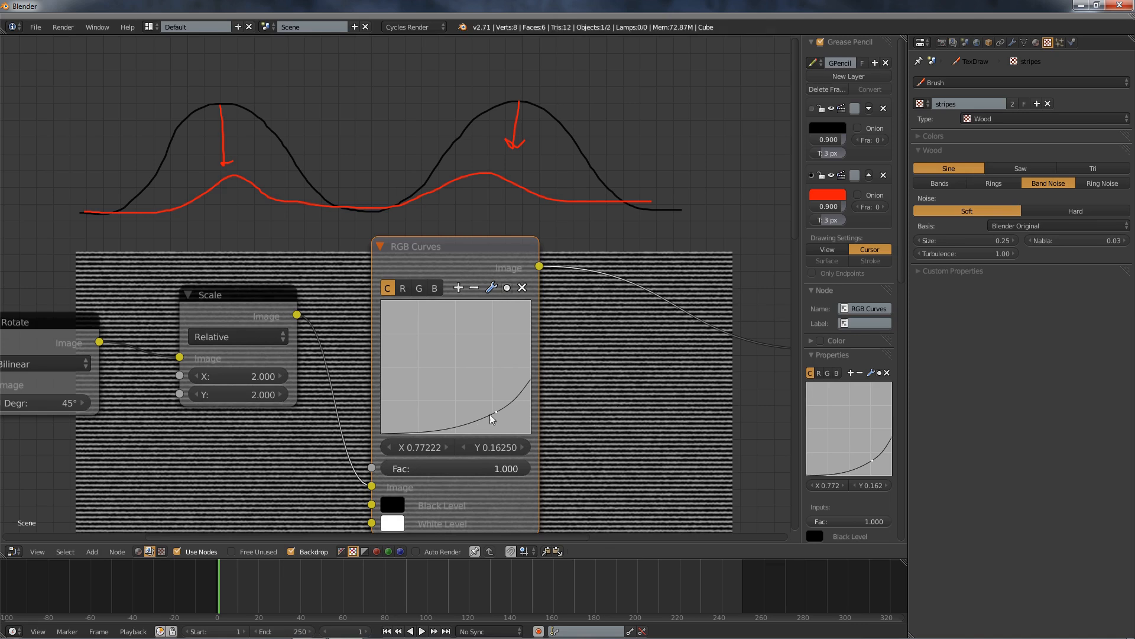
left_click_drag(493, 418, 497, 421)
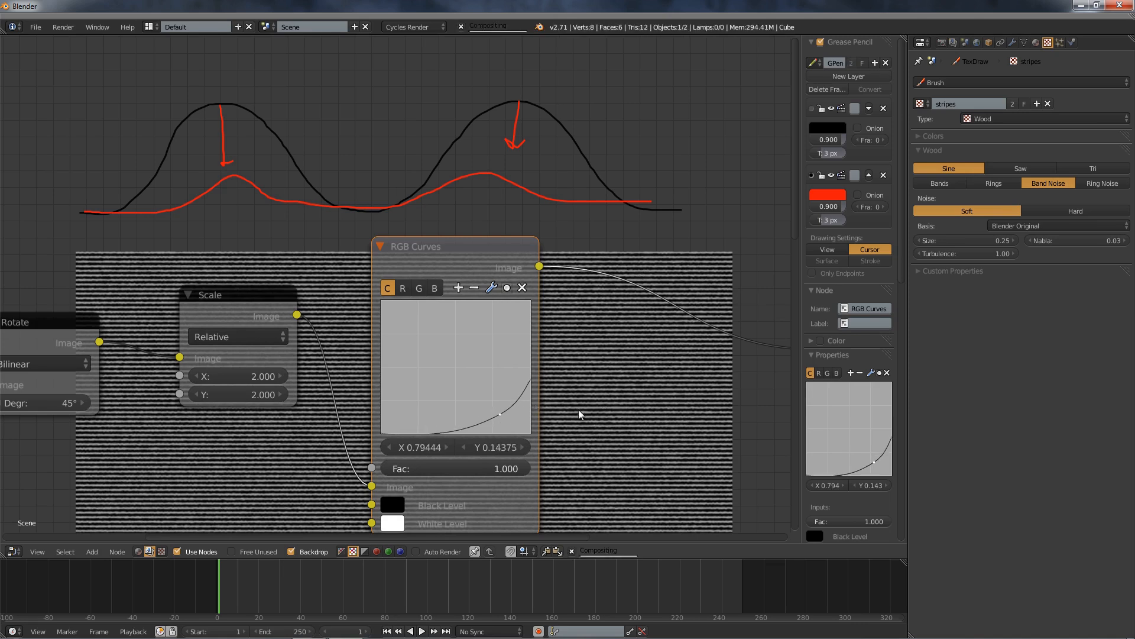
Shrink and raise the backdrop image, and cut the link between the RGB Curves and Viewer nodes.
mouse_move(555, 391)
middle_mouse_down()
mouse_move(478, 390)
mouse_move(463, 363)
mouse_move(498, 334)
mouse_move(497, 303)
middle_mouse_up()
scroll(495, 311, "down", 1, "alt")
scroll(489, 322, "down", 4)
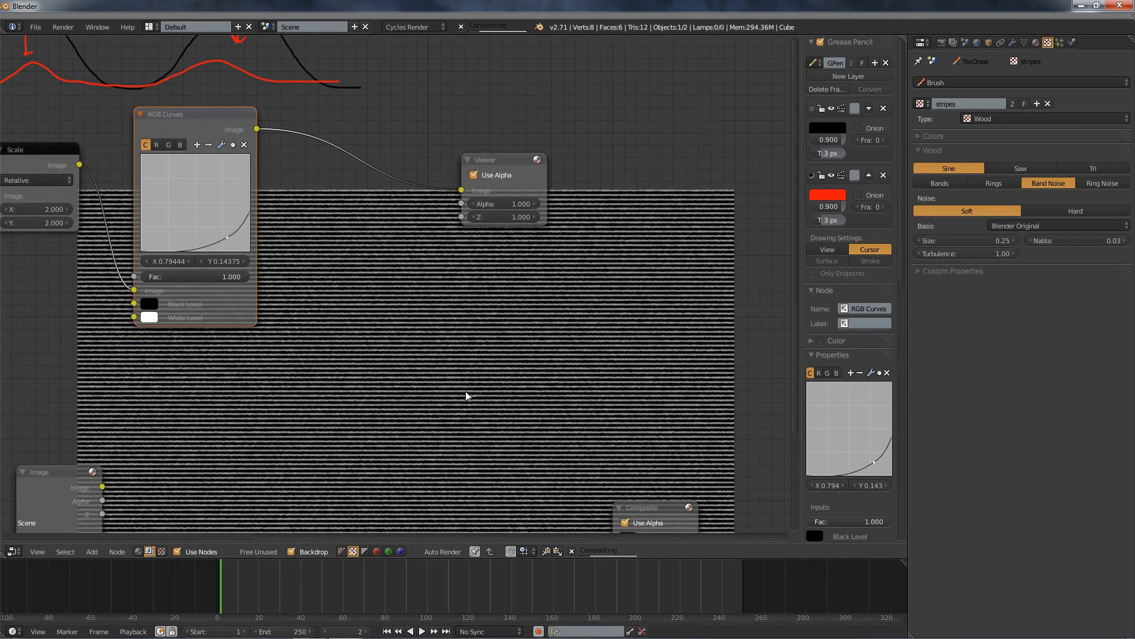
key("v")
key("v")
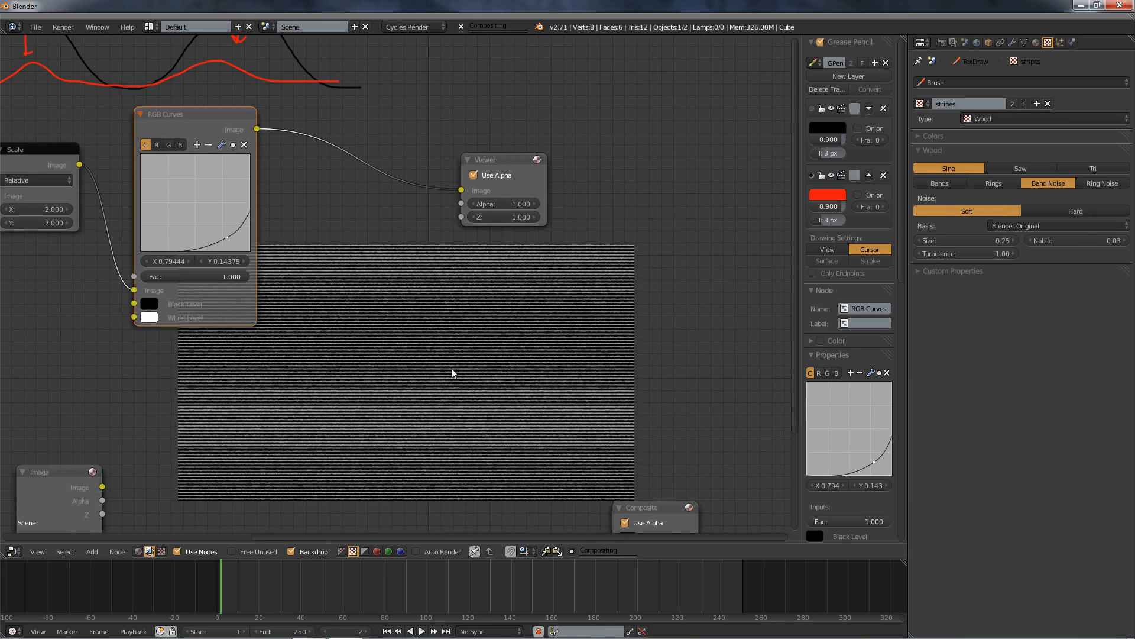
middle_click_drag(452, 373, 456, 324, "alt")
scroll(401, 190, "down", 2)
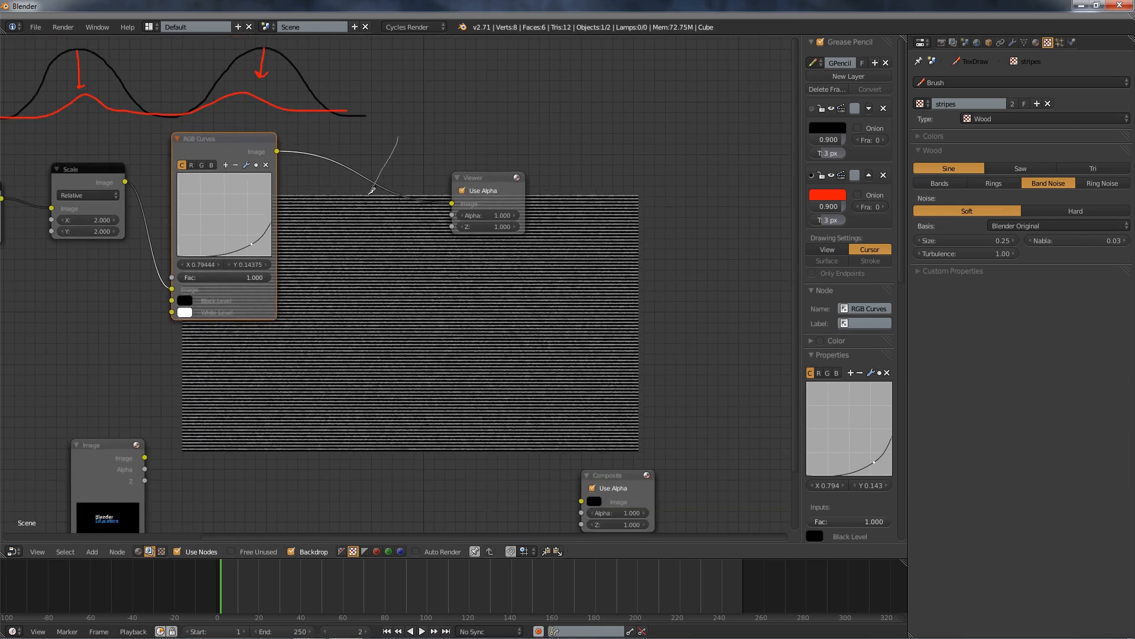
Move the Composite node farther right and place a Mix node with Add blending before it.
mouse_move(360, 247)
middle_mouse_down()
mouse_move(415, 247)
mouse_move(393, 80)
middle_mouse_up()
left_click(152, 296)
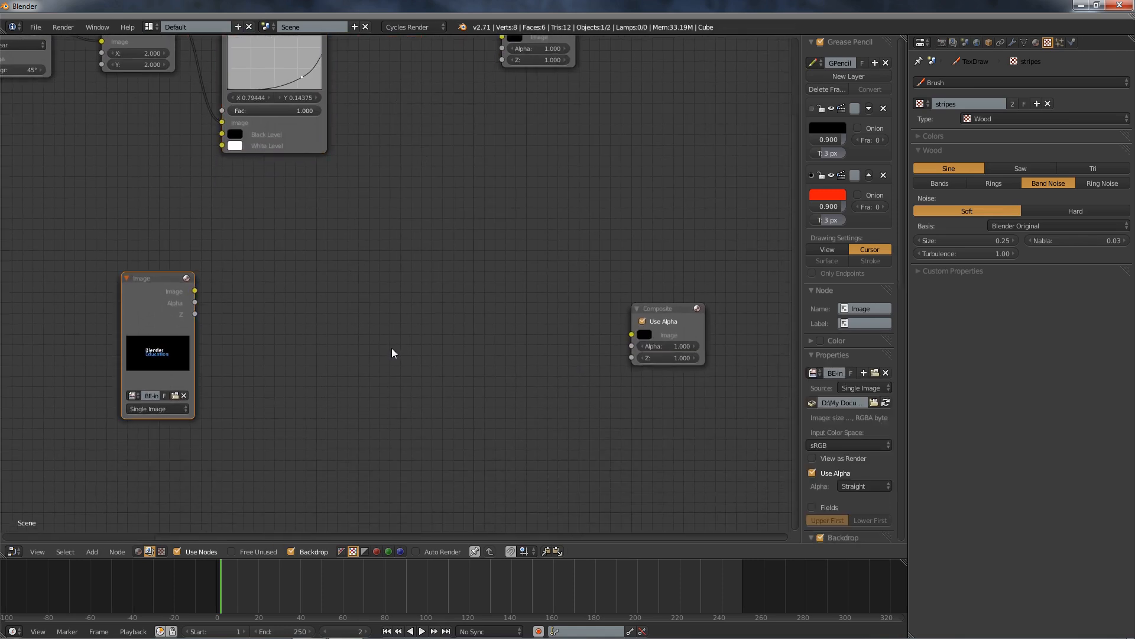
middle_click_drag(495, 311, 328, 353)
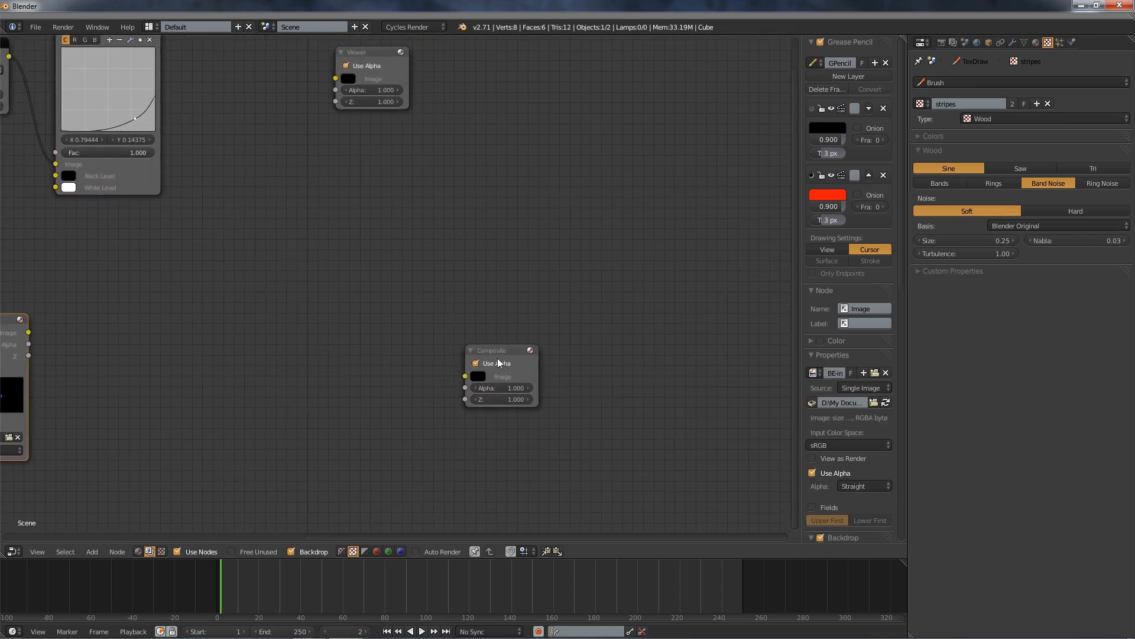
left_click_drag(499, 362, 667, 363)
key("shift+a")
mouse_move(385, 314)
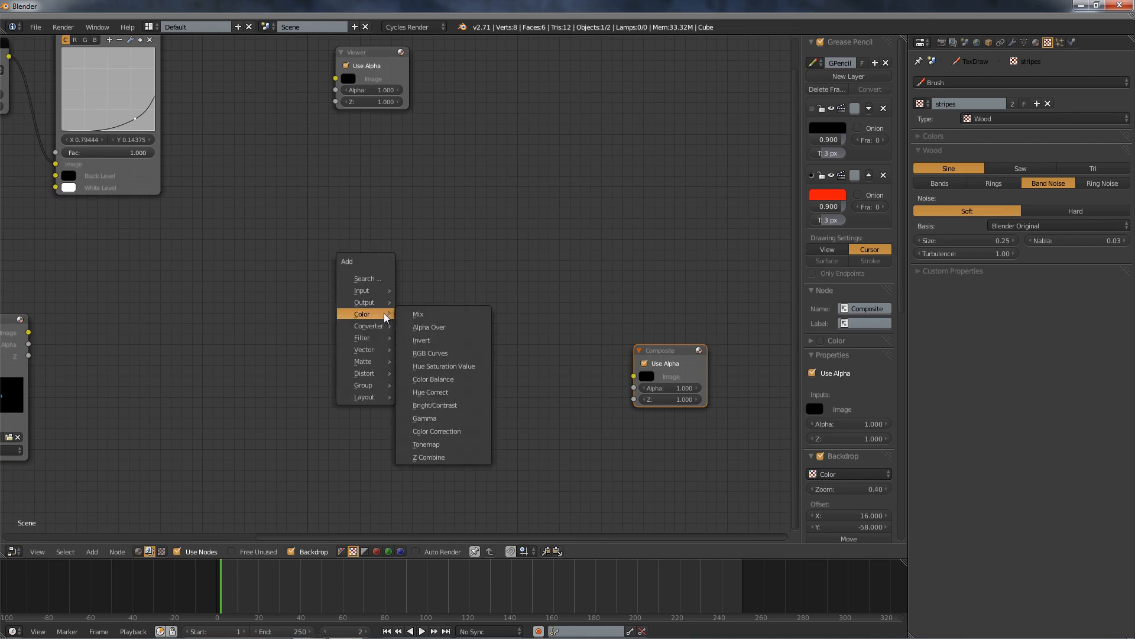
left_click(420, 314)
left_click(437, 278)
left_click(435, 272)
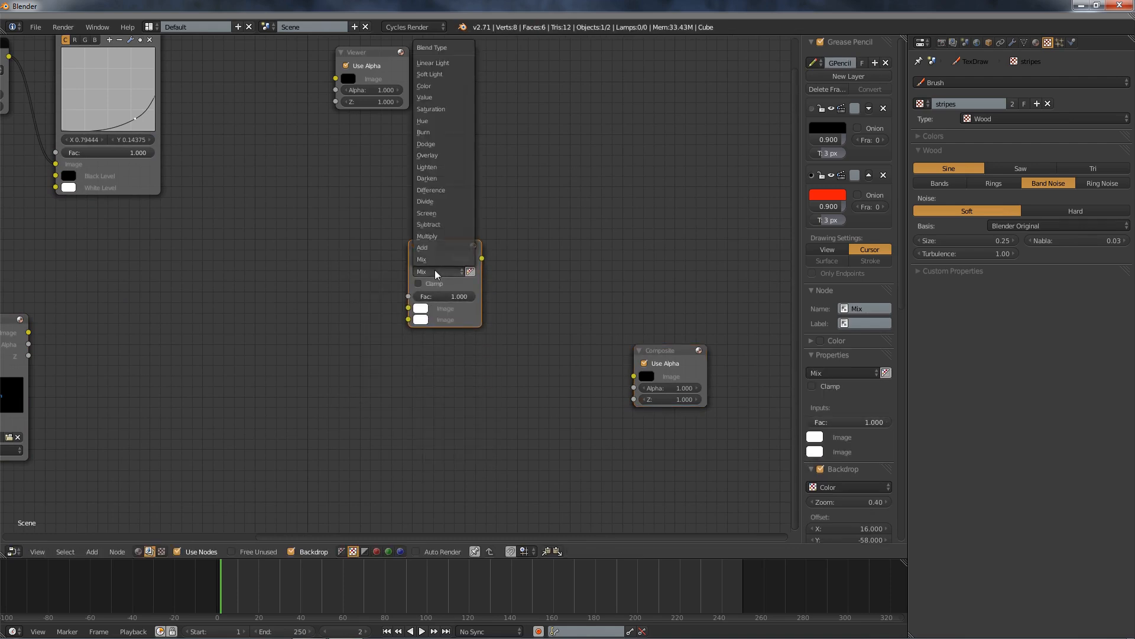
left_click(422, 247)
Link the Image node to the Add node's first image input and the RGB Curves output to its second.
scroll(240, 226, "down", 2)
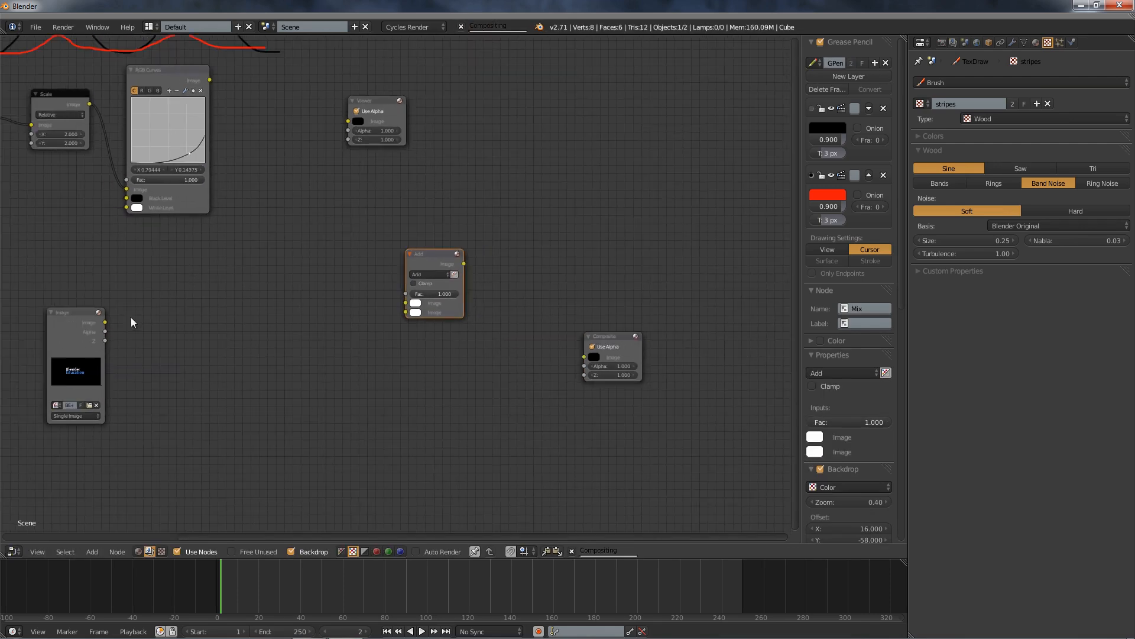
left_click_drag(104, 322, 406, 303)
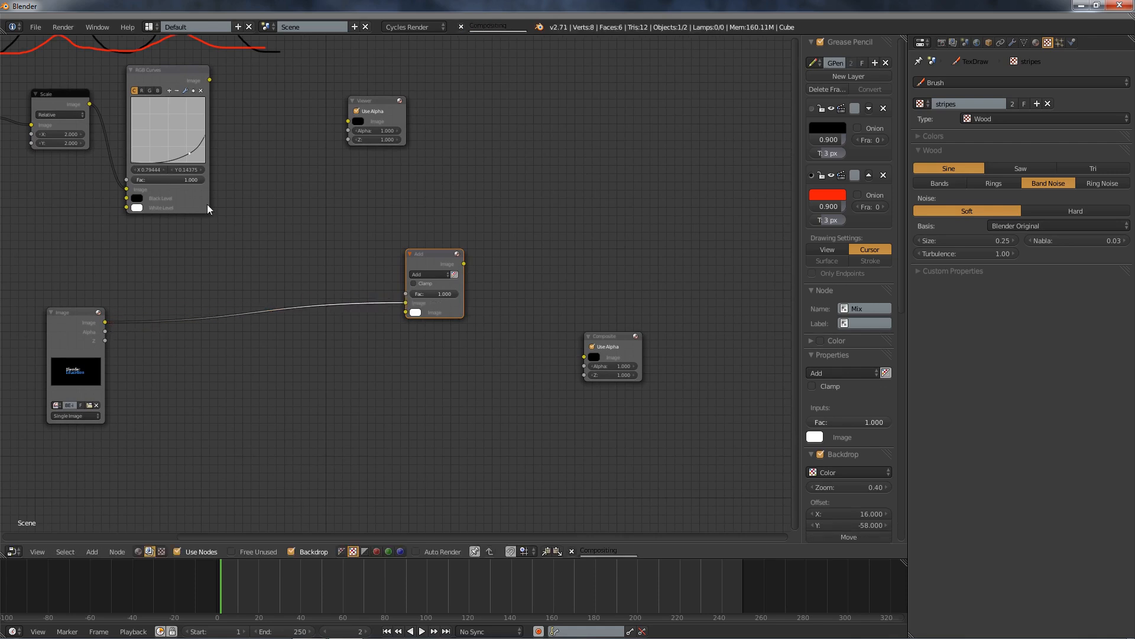
left_click_drag(211, 79, 406, 312)
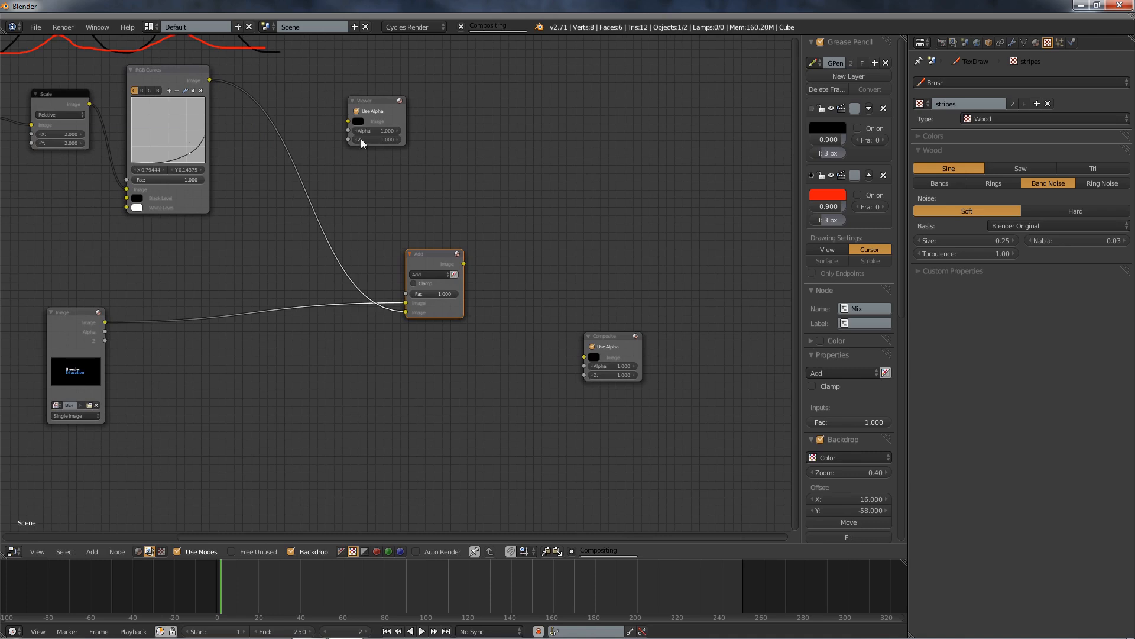
Move the Add node right, place the Viewer above the Composite node, and link the Add output to the Viewer.
key("g")
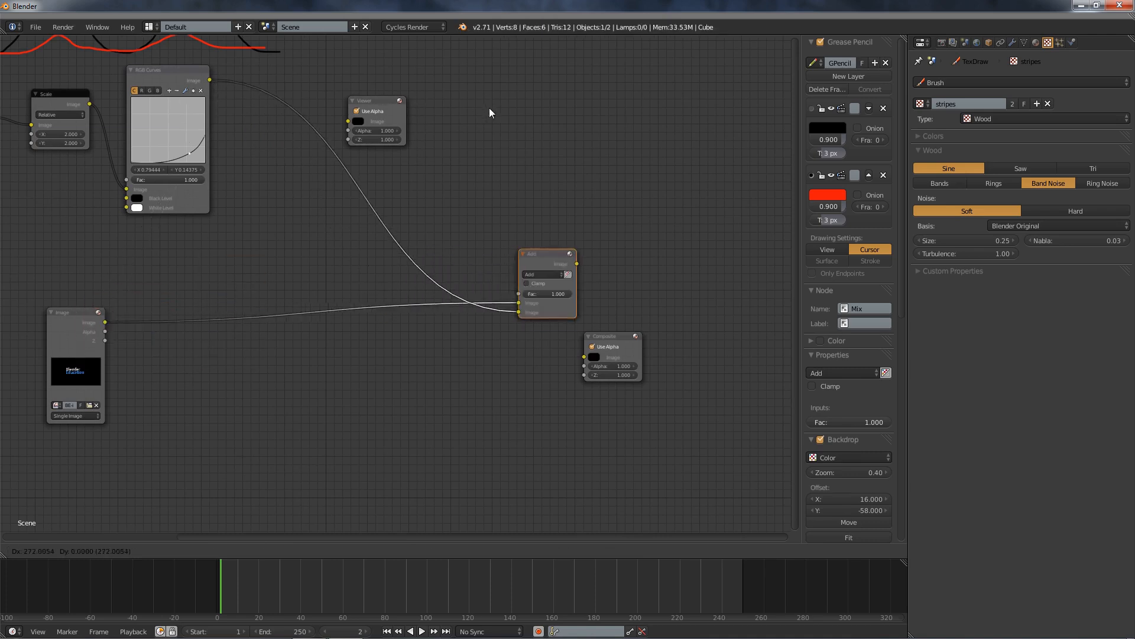
left_click(417, 96)
left_click_drag(378, 95, 612, 231)
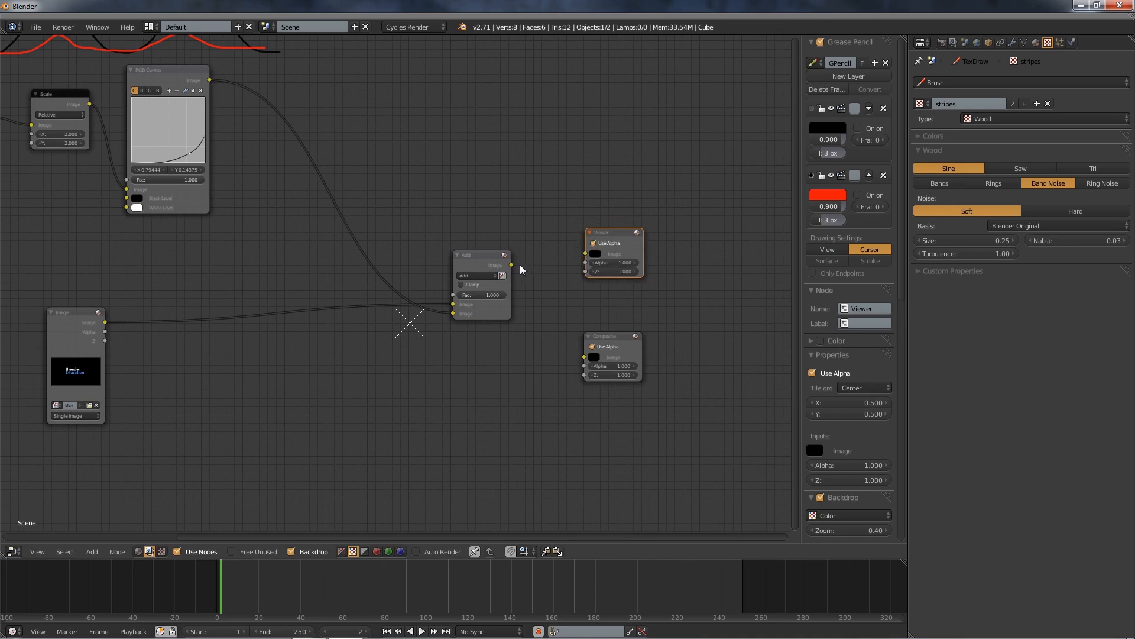
left_click_drag(511, 264, 585, 253)
Try a Fac of 0.1 on the Add node and reduce it to 0.075 for fainter lines.
scroll(471, 311, "up", 1)
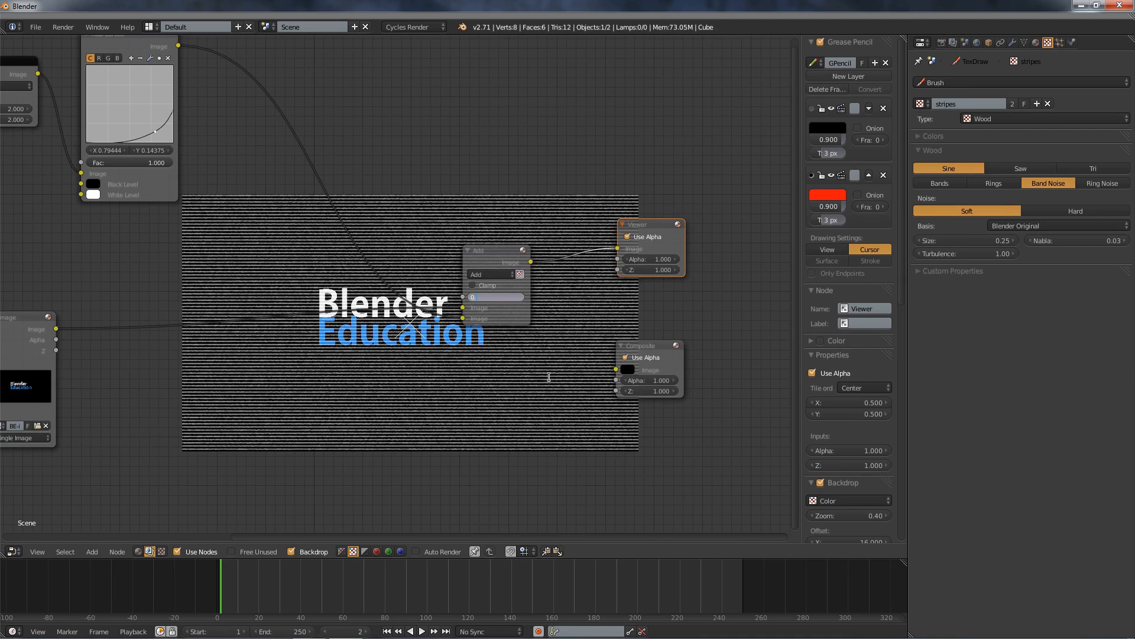
type("1")
key("Return")
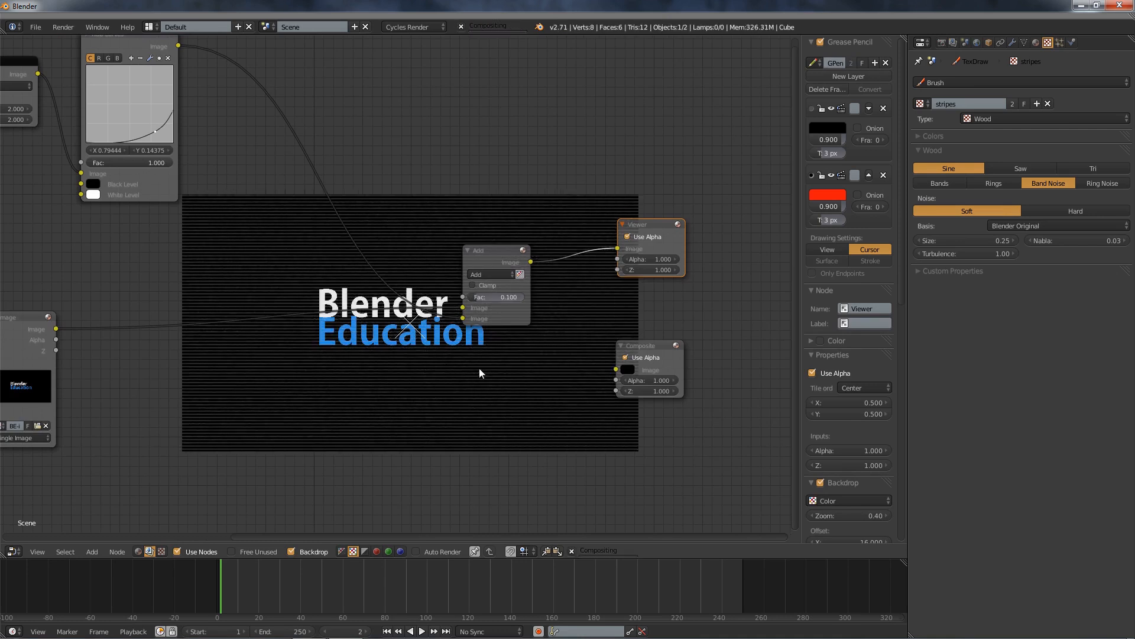
left_click(508, 297)
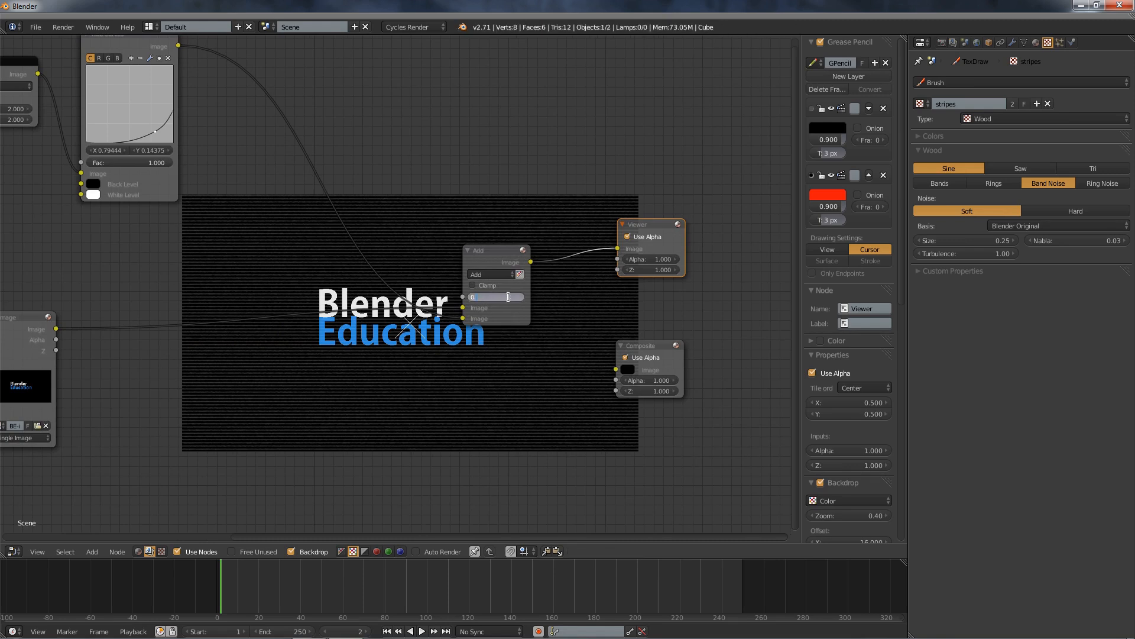
key("Return")
Add a second Texture input node below the Image node in the compositor.
middle_click_drag(436, 385, 424, 271)
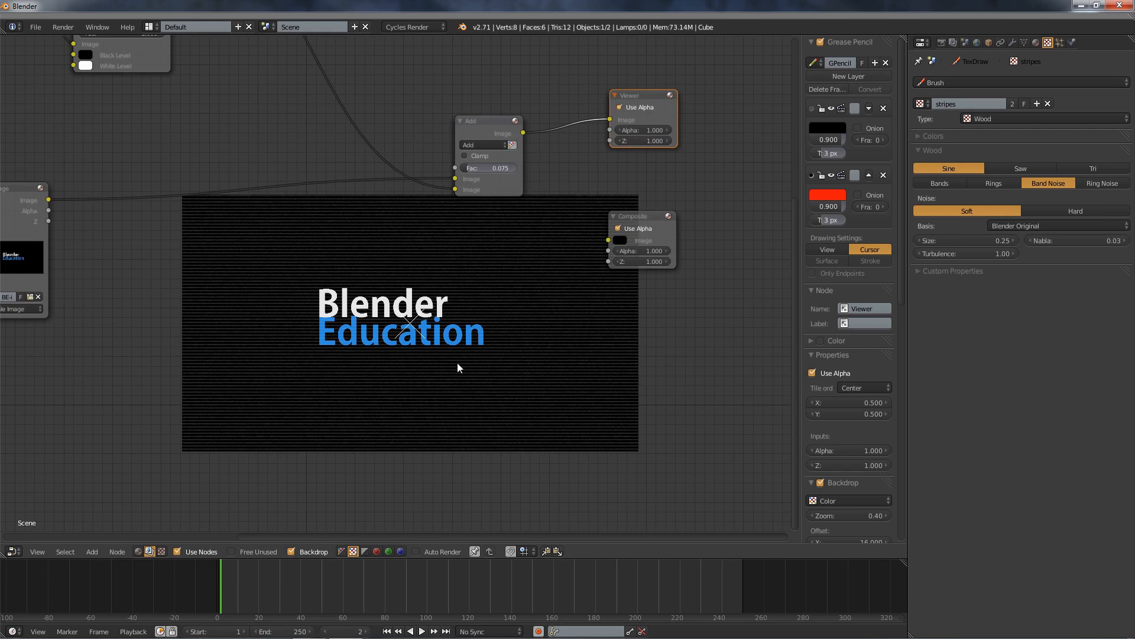
middle_click_drag(369, 385, 396, 363)
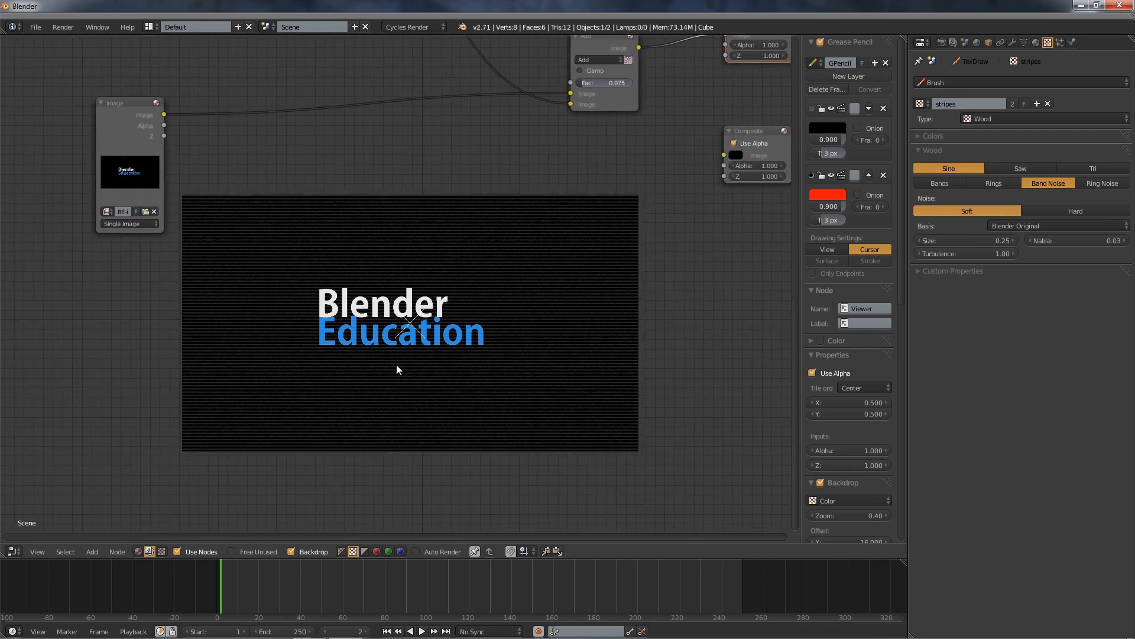
scroll(283, 359, "down", 3)
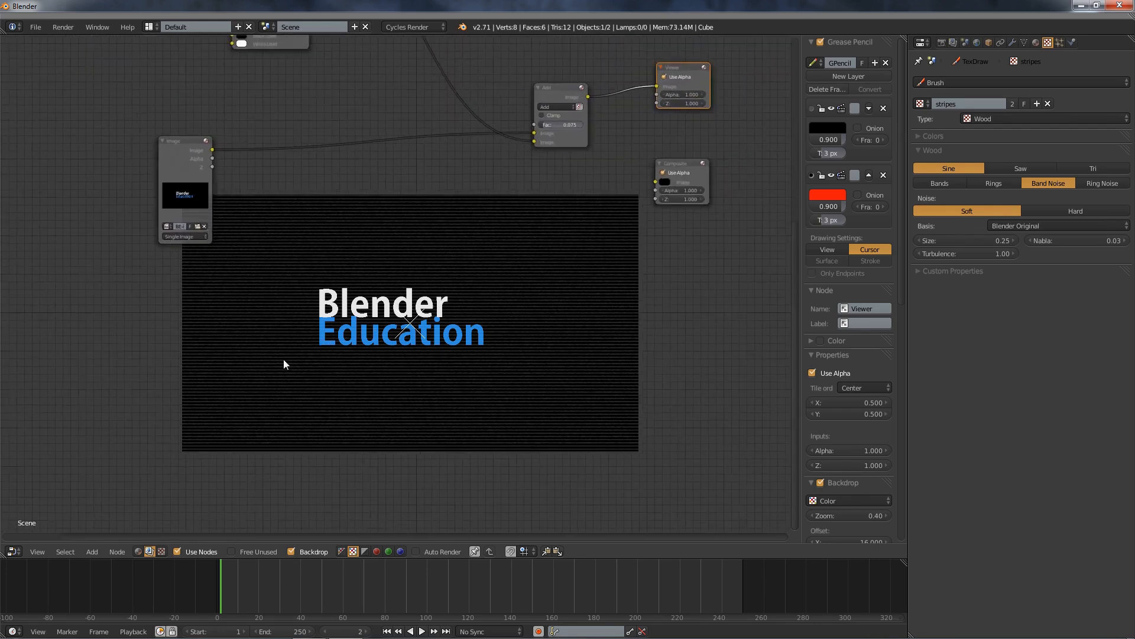
scroll(283, 360, "up", 3)
key("shift+a")
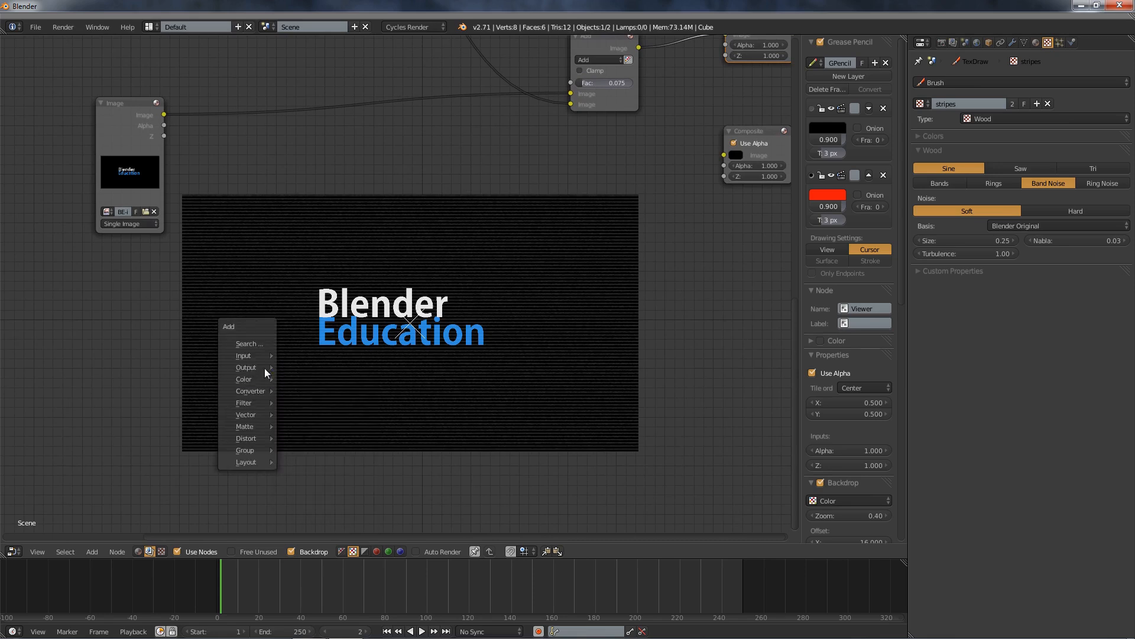
mouse_move(255, 354)
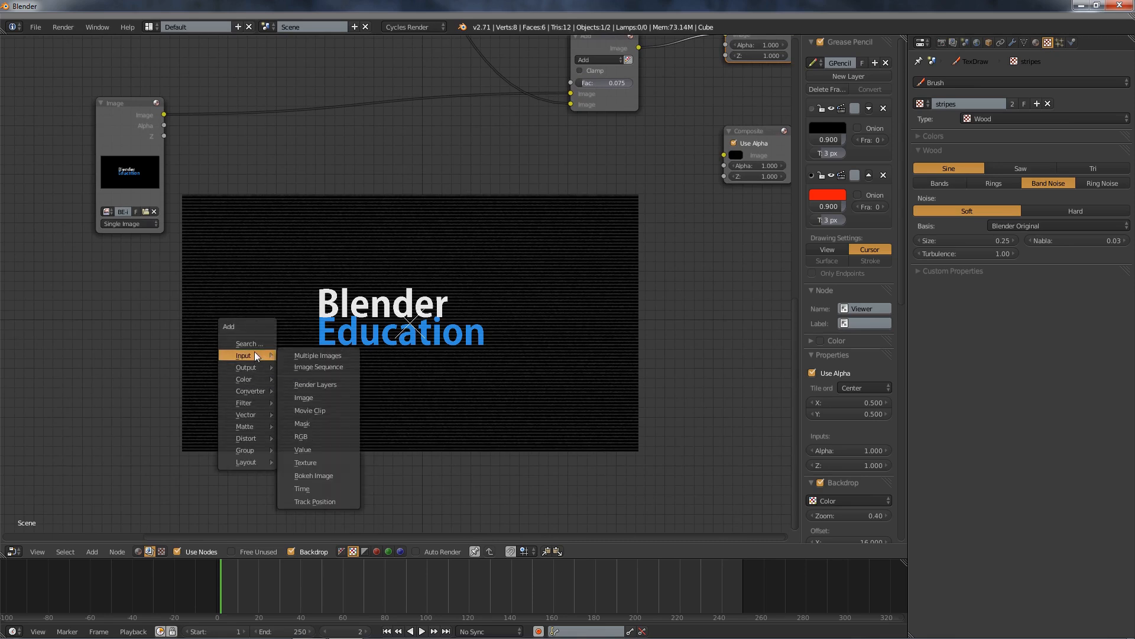
left_click(315, 462)
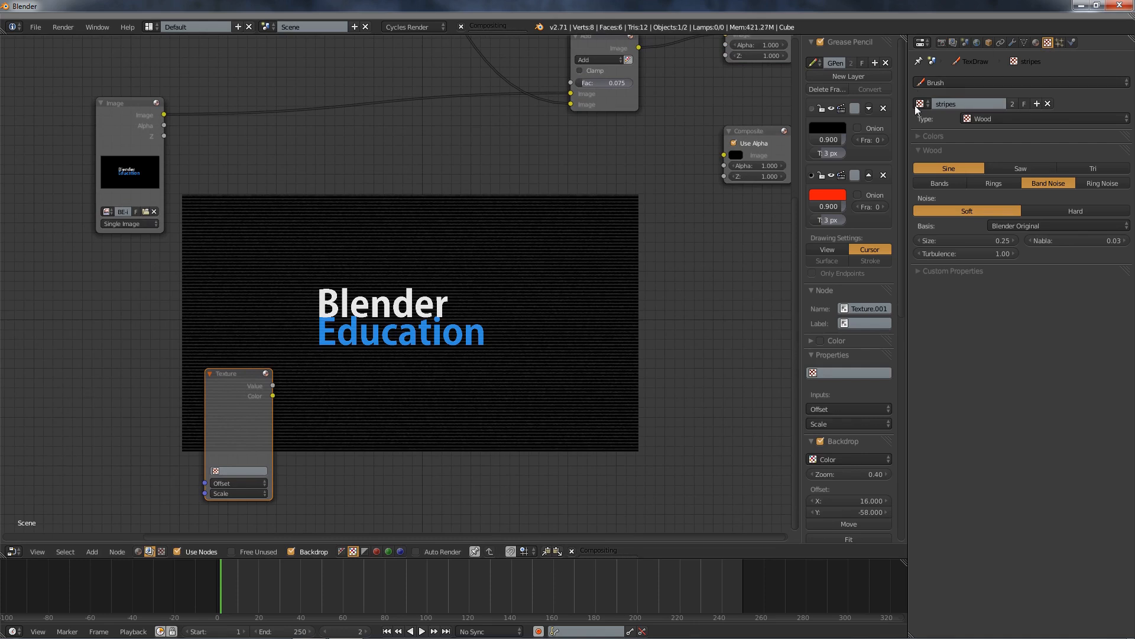
Make a new copy of the stripes texture, name it noise, and set its type to Clouds.
left_click(1038, 104)
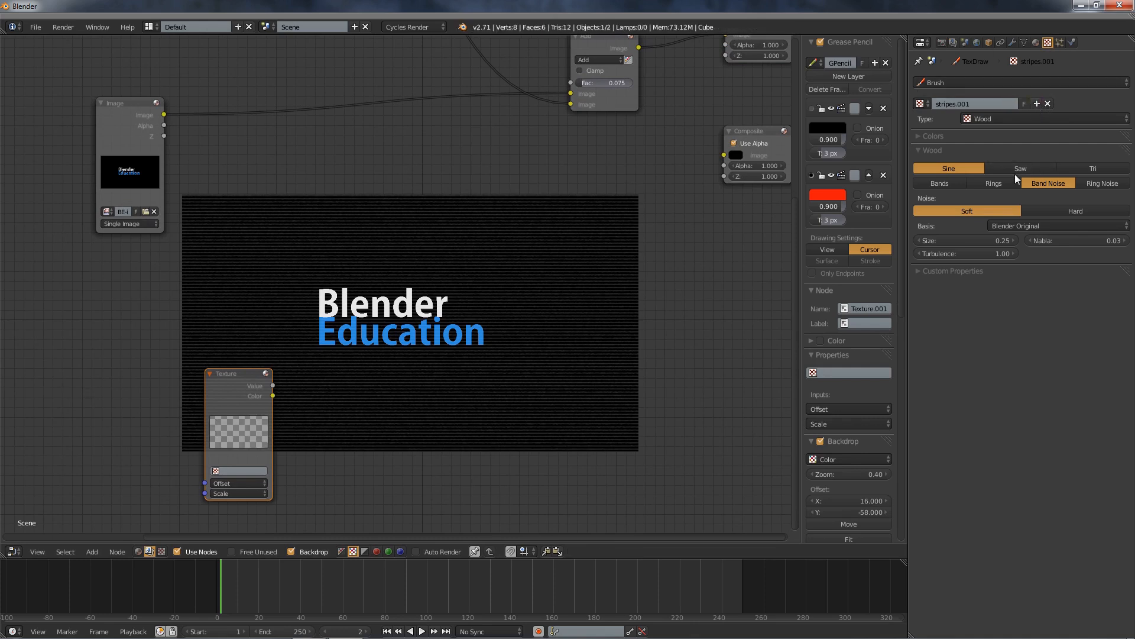
left_click(978, 100)
type("noise")
key("Return")
left_click(991, 120)
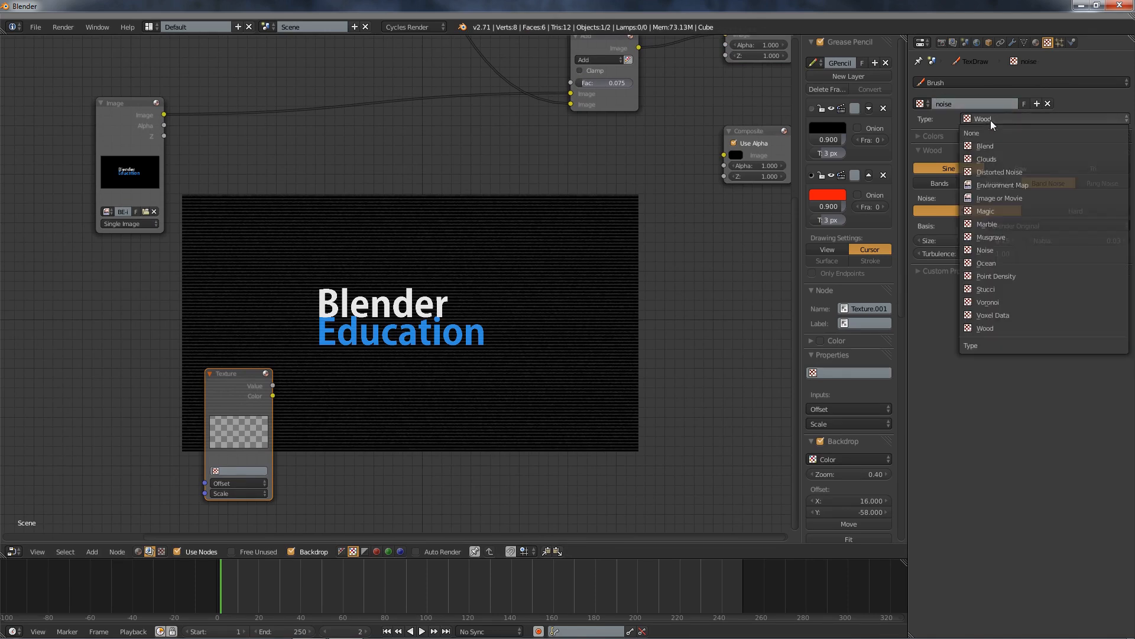
left_click(996, 158)
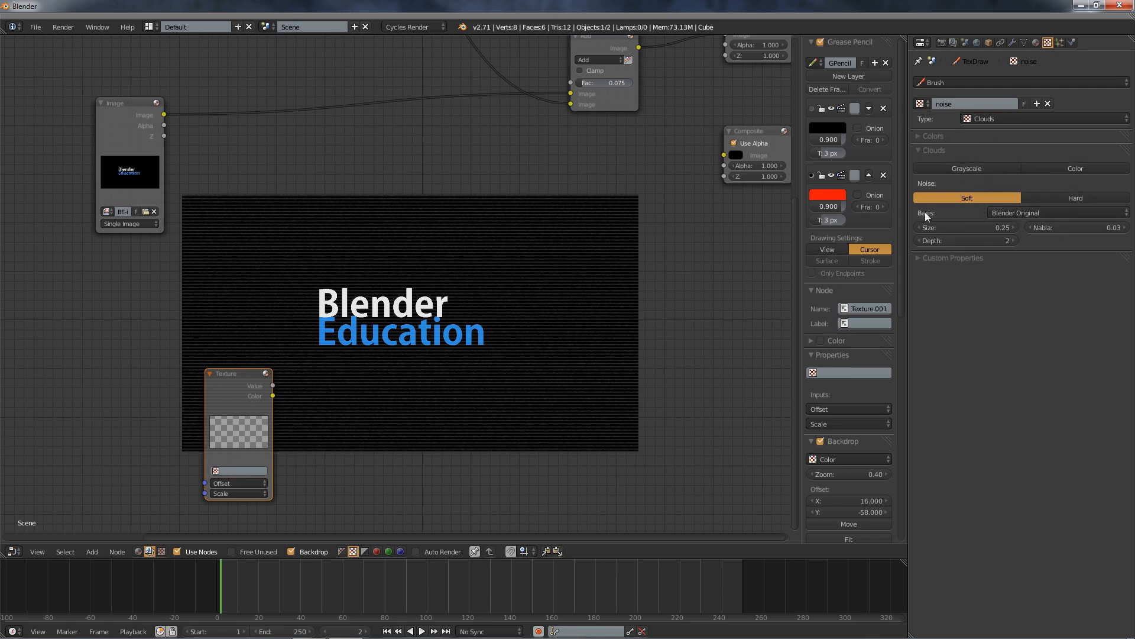
Move the Viewer down level with the new Texture node, cut its link from the Add node, and link the Texture's Value output to it.
scroll(687, 66, "down", 4)
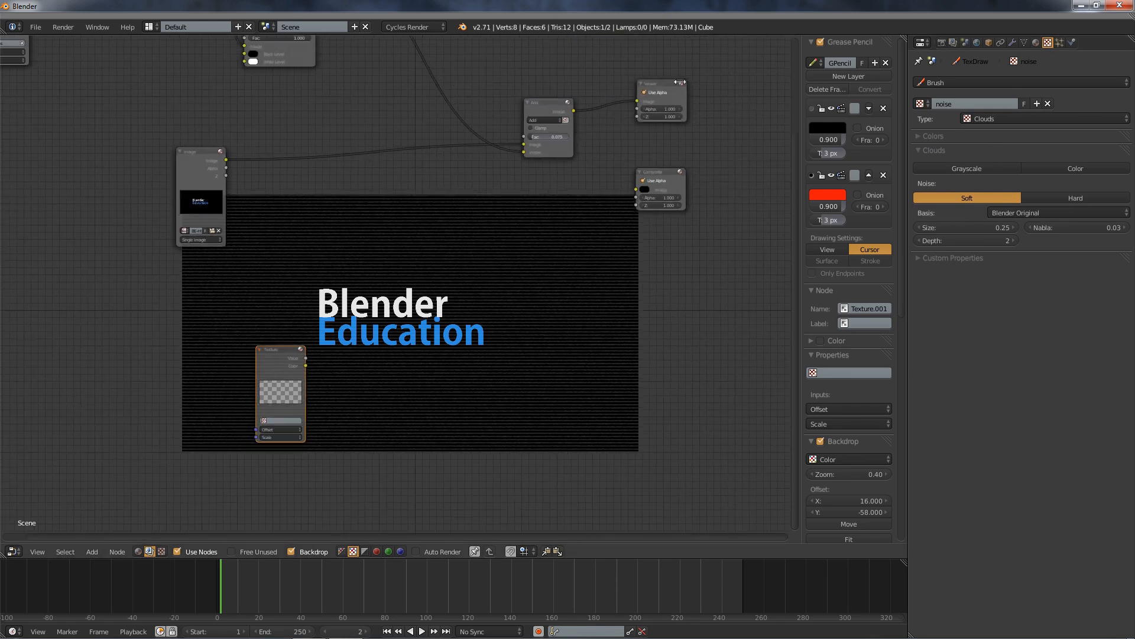
mouse_move(657, 83)
left_mouse_down()
mouse_move(619, 203)
mouse_move(647, 351)
left_mouse_up()
left_click_drag(620, 284, 561, 306, "ctrl")
right_click_drag(562, 310, 559, 311, "ctrl")
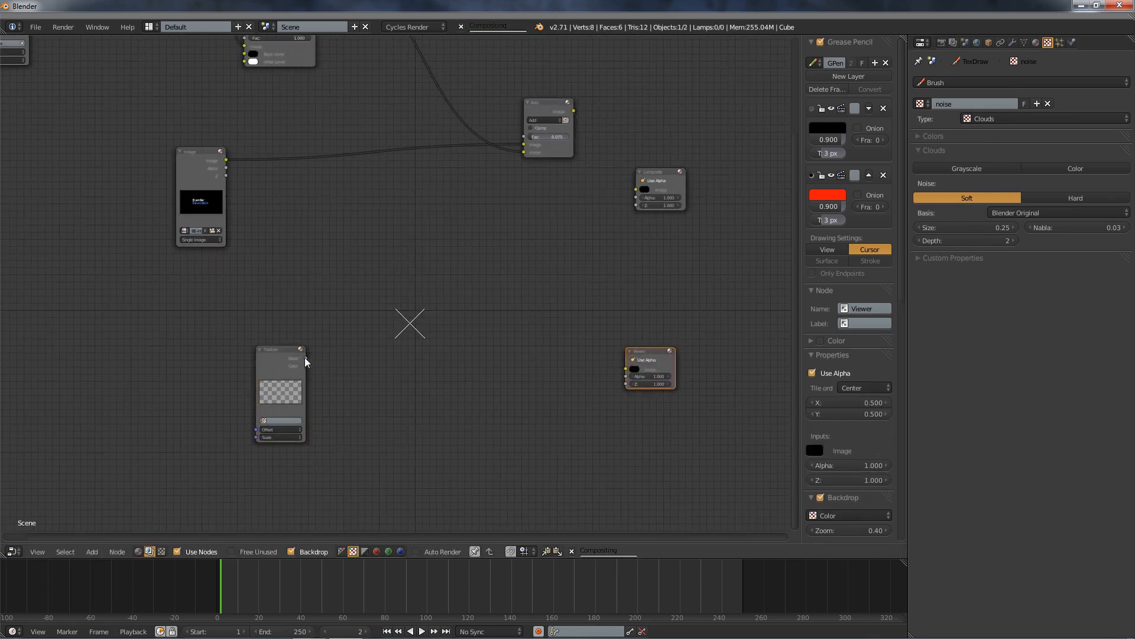
left_click_drag(305, 363, 626, 369)
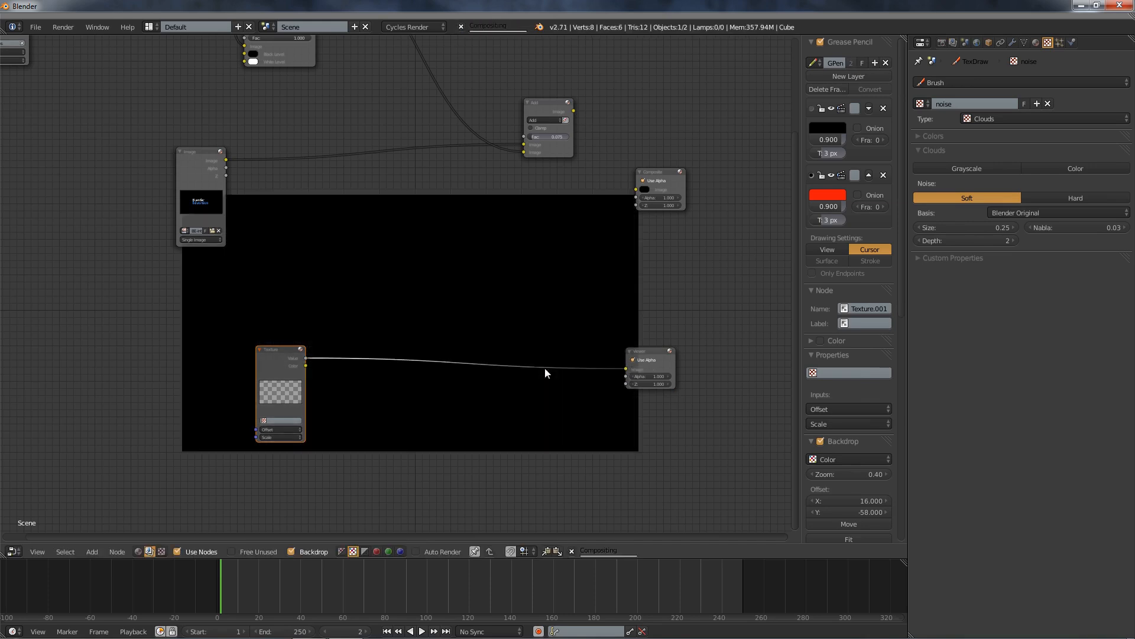
Assign the noise texture to the new Texture node and change its noise basis to Cell Noise.
scroll(548, 355, "up", 1)
scroll(492, 333, "up", 3)
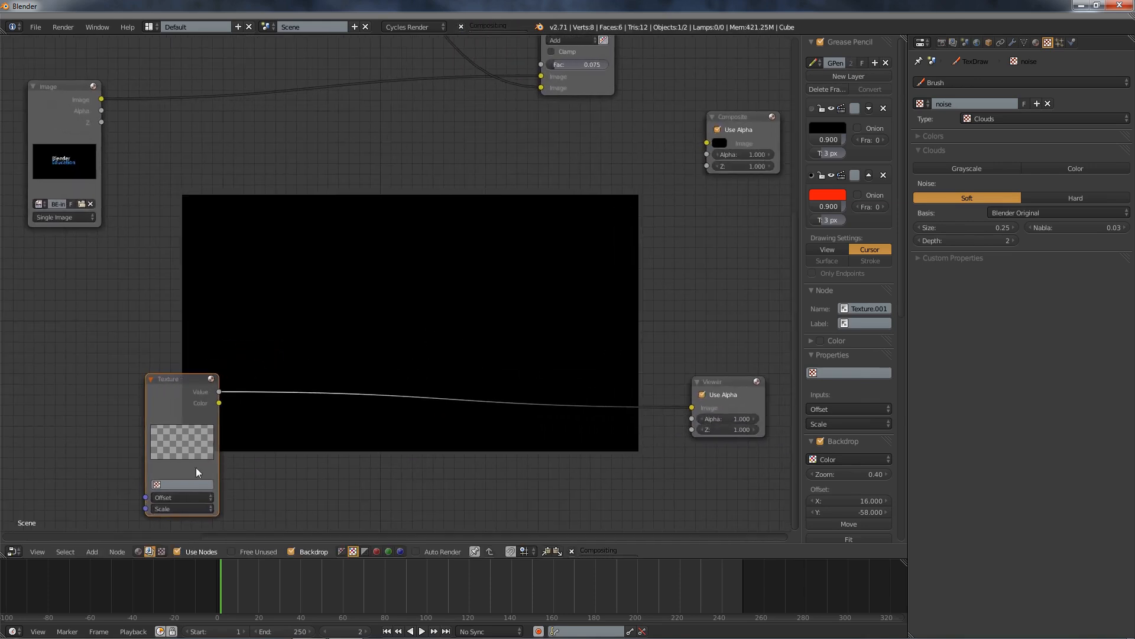
left_click(187, 485)
left_click(171, 499)
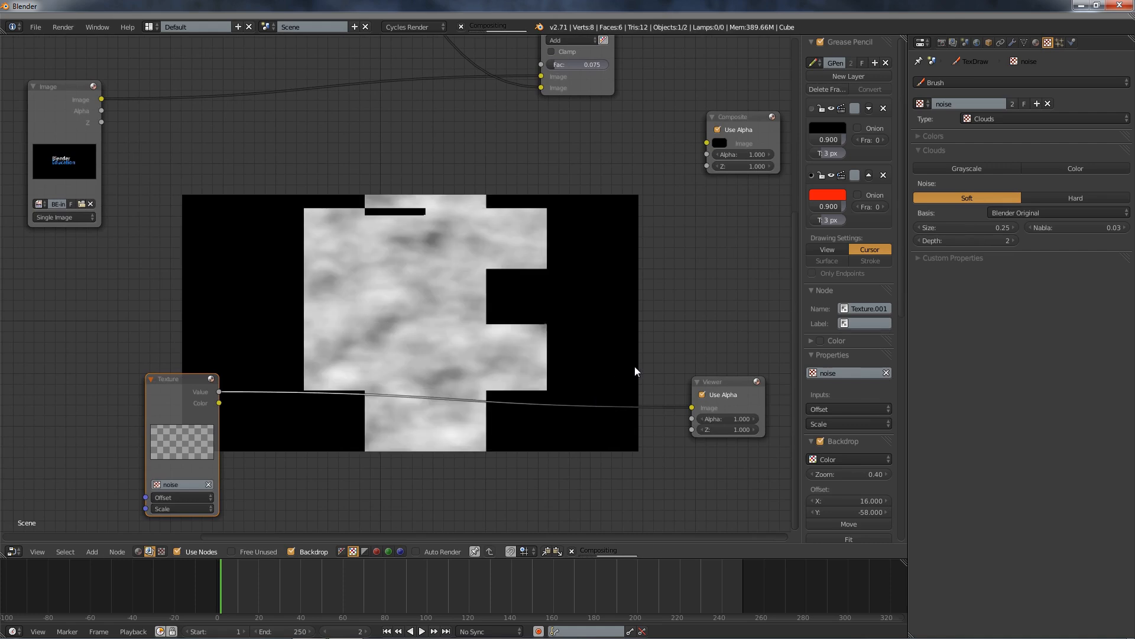
scroll(430, 336, "up", 1)
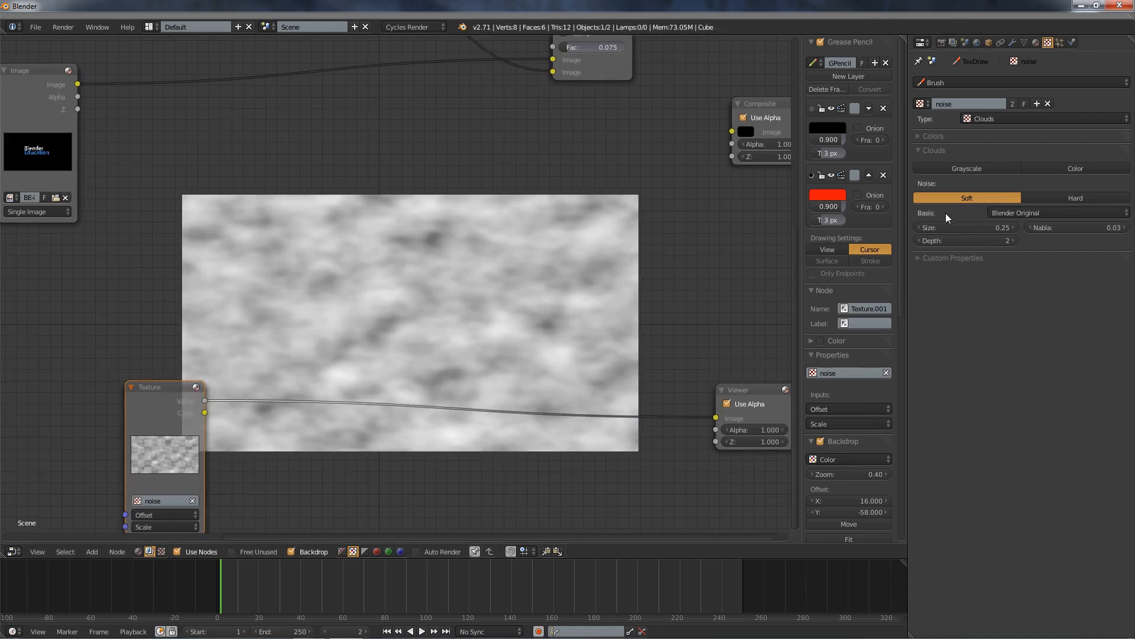
left_click(1012, 214)
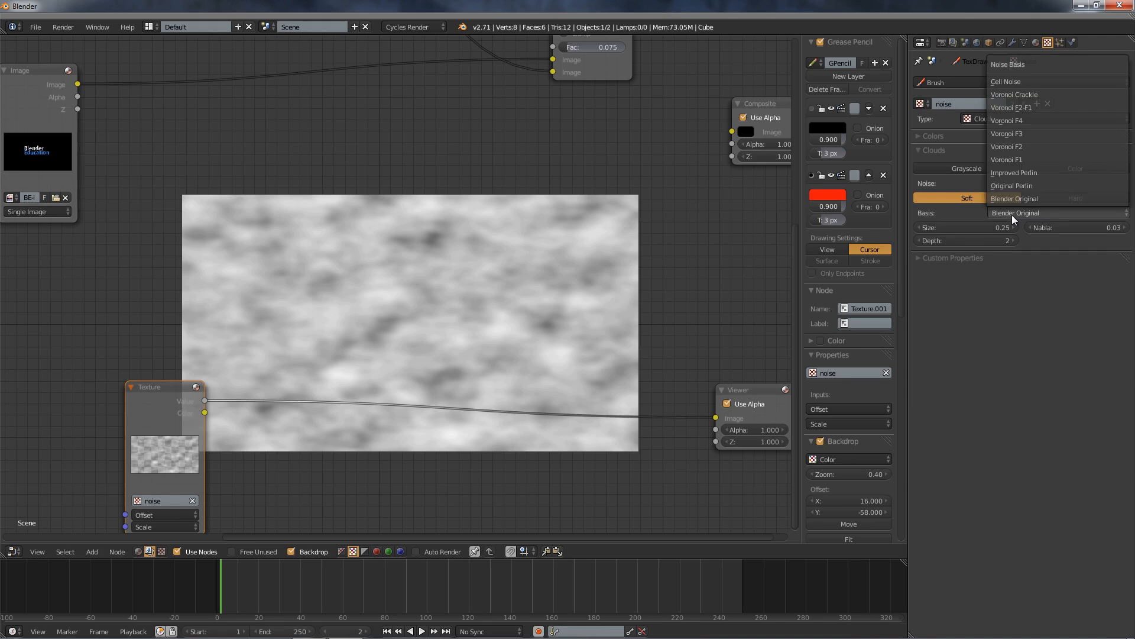
left_click(1015, 80)
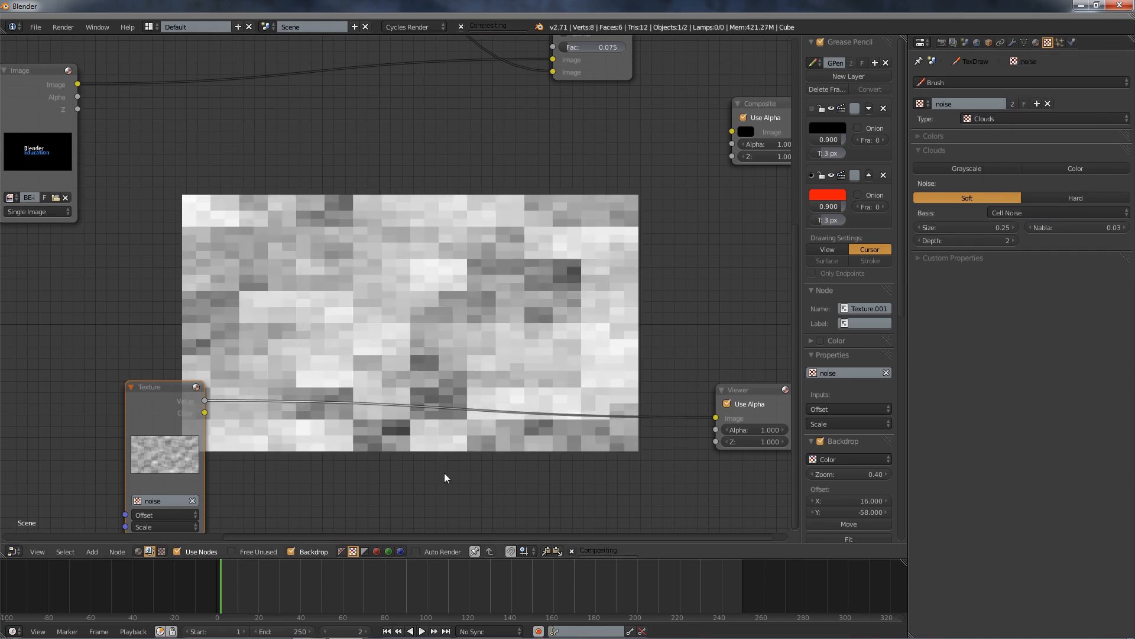
Insert a Scale node into the link between the noise Texture node and the Viewer.
middle_click_drag(434, 415, 377, 334)
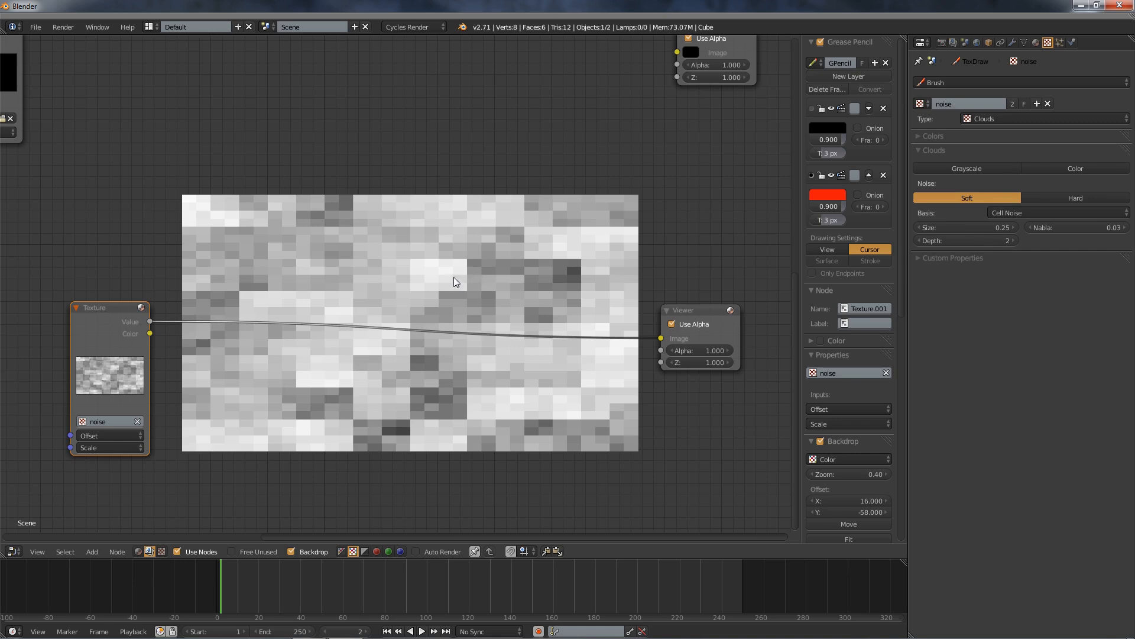
key("shift+a")
mouse_move(220, 386)
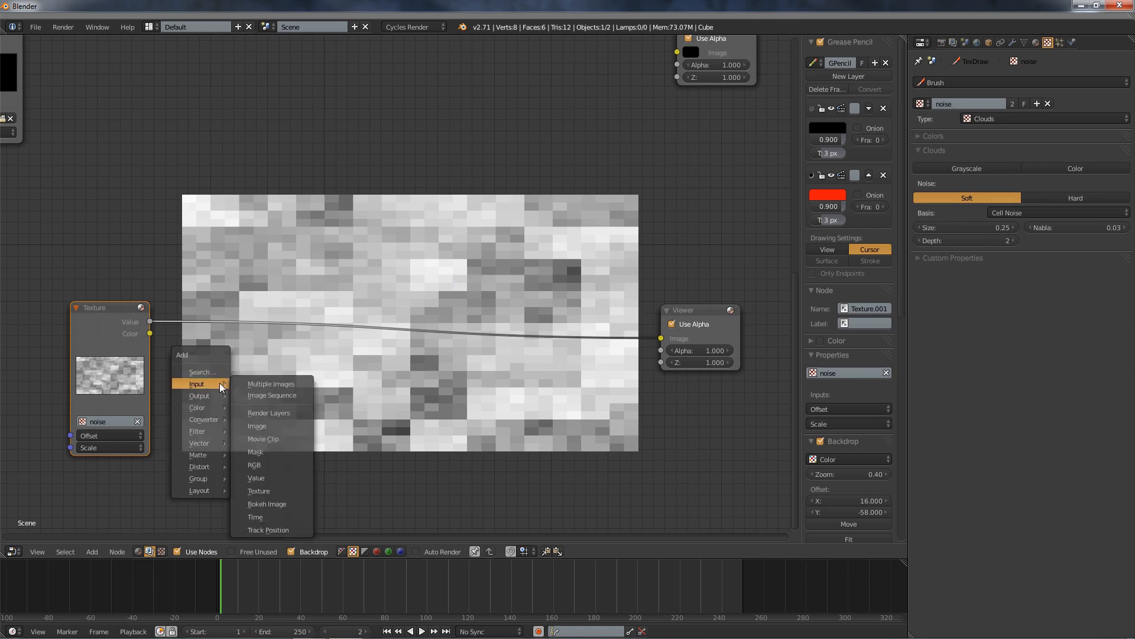
mouse_move(213, 466)
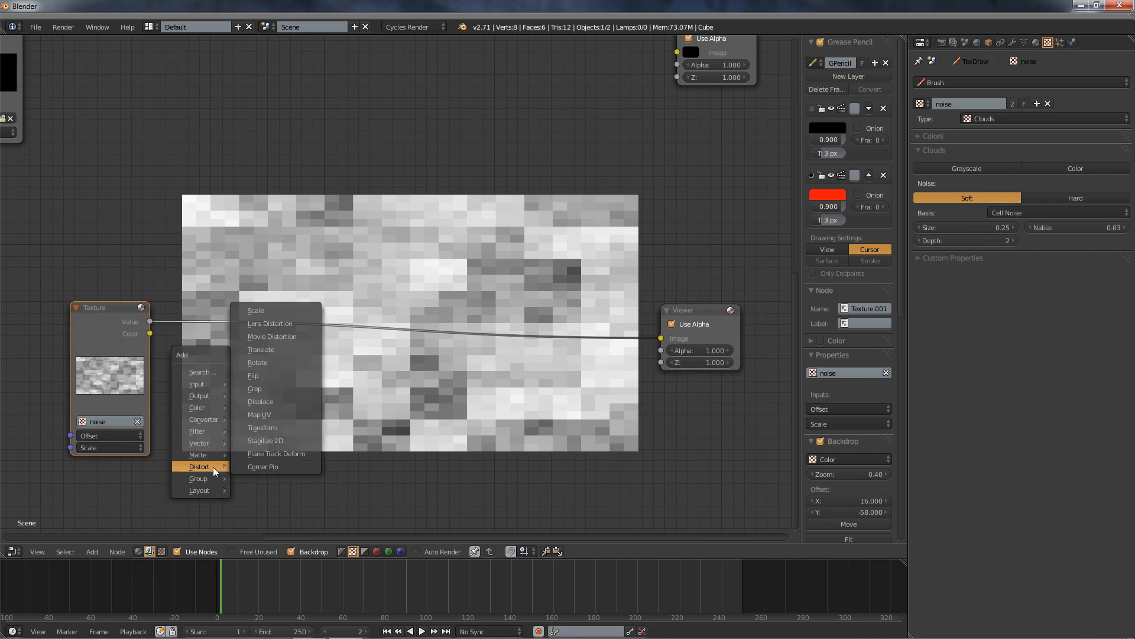
left_click(256, 310)
left_click(271, 336)
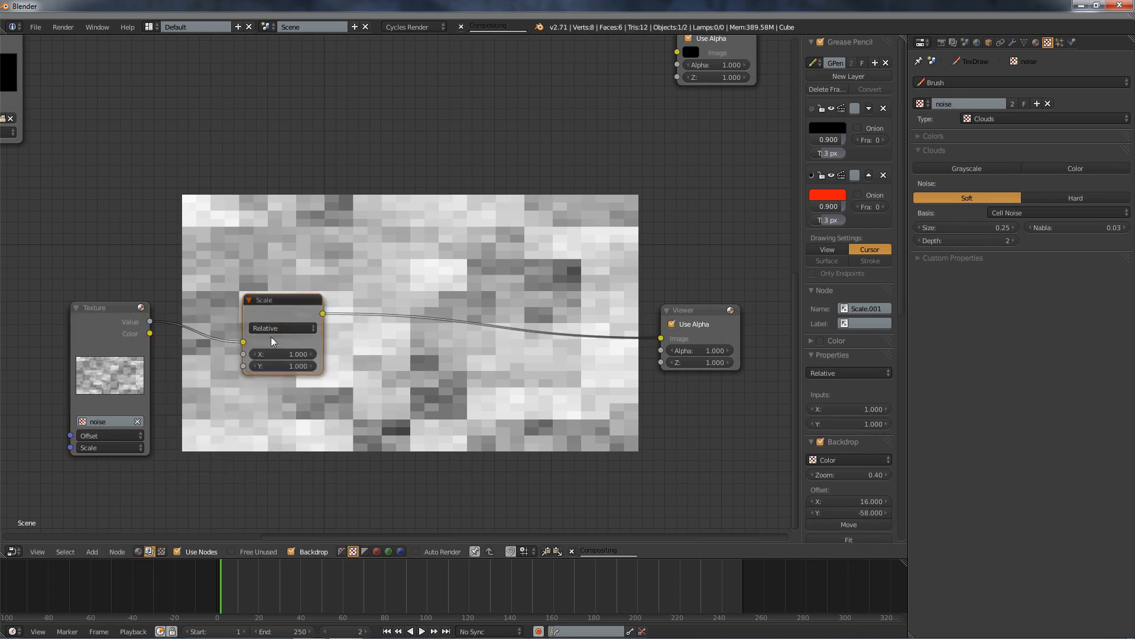
Set the new Scale node's X and Y to 2 and shift the node closer to the noise Texture node.
left_click(284, 353)
type("2")
key("Return")
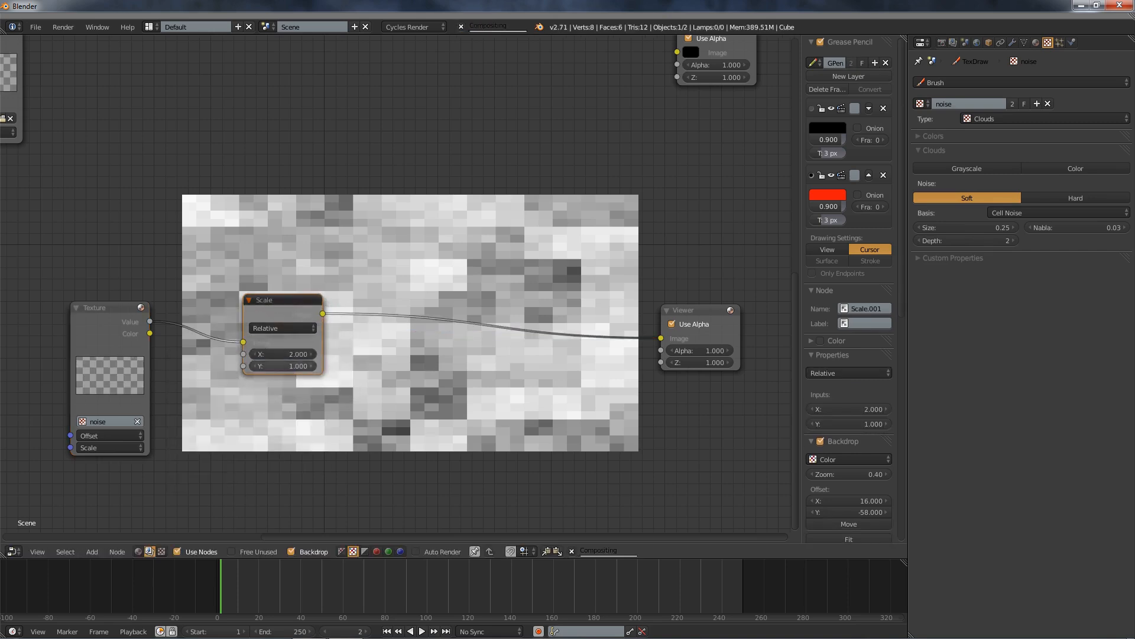
left_click(289, 367)
type("2")
key("Return")
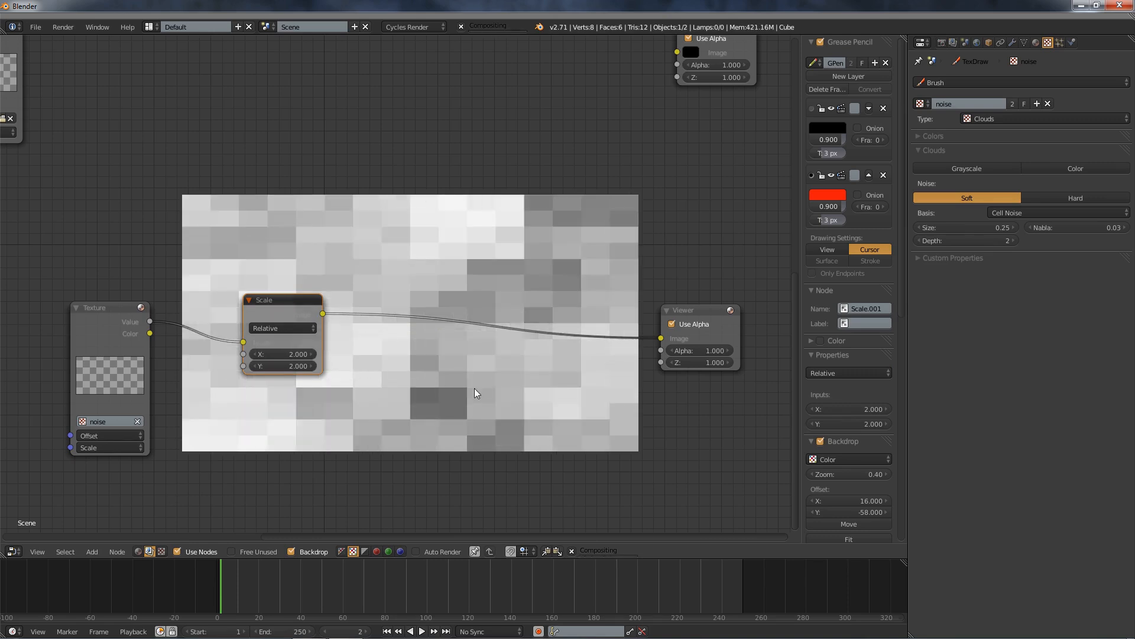
left_click_drag(283, 320, 255, 320)
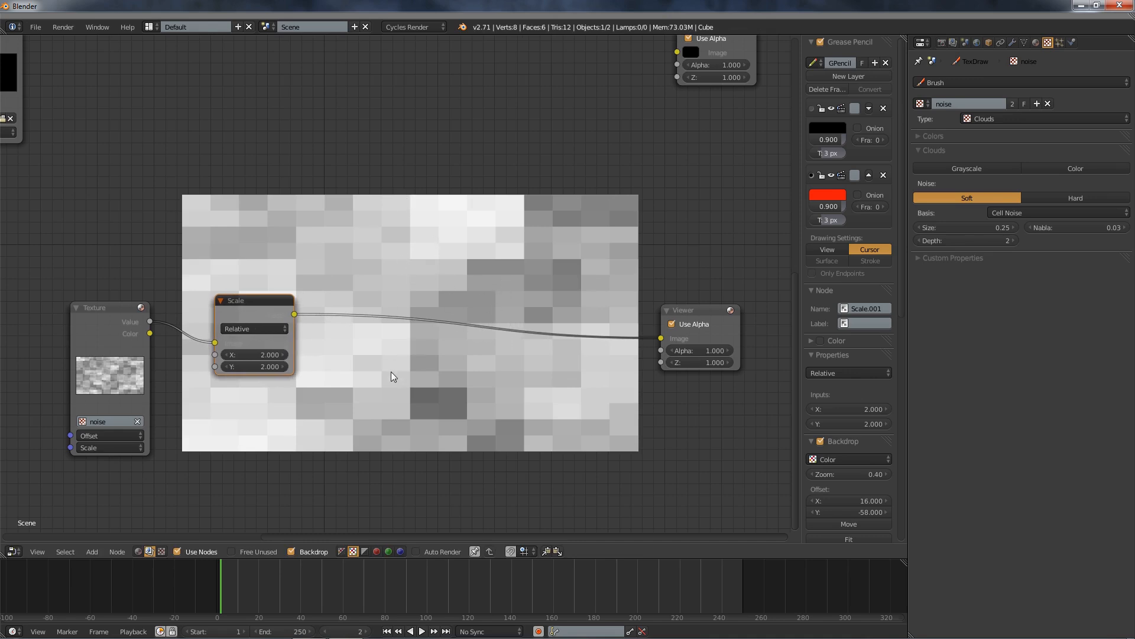
Insert a Blur node into the link between the noise Scale node and the Viewer.
key("shift+a")
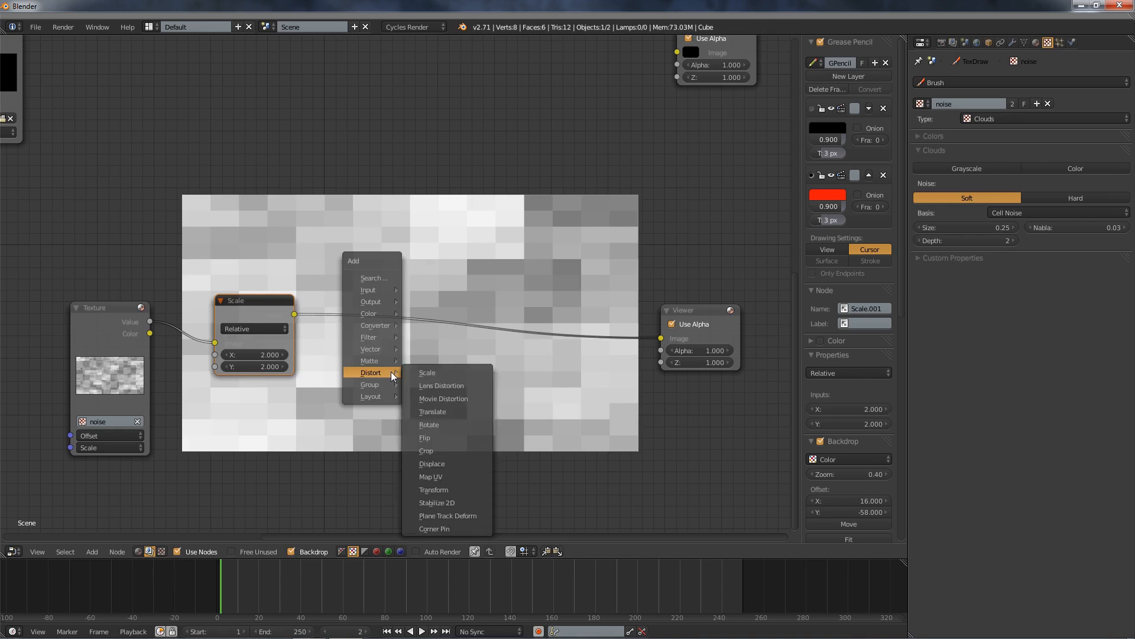
mouse_move(375, 339)
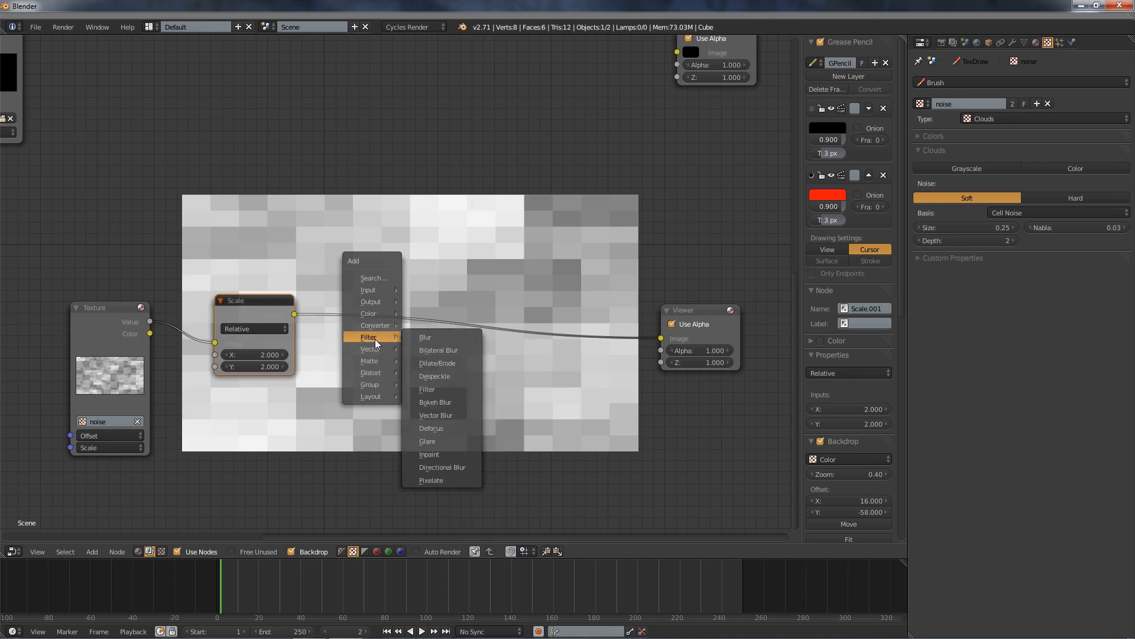
left_click(430, 337)
left_click(371, 291)
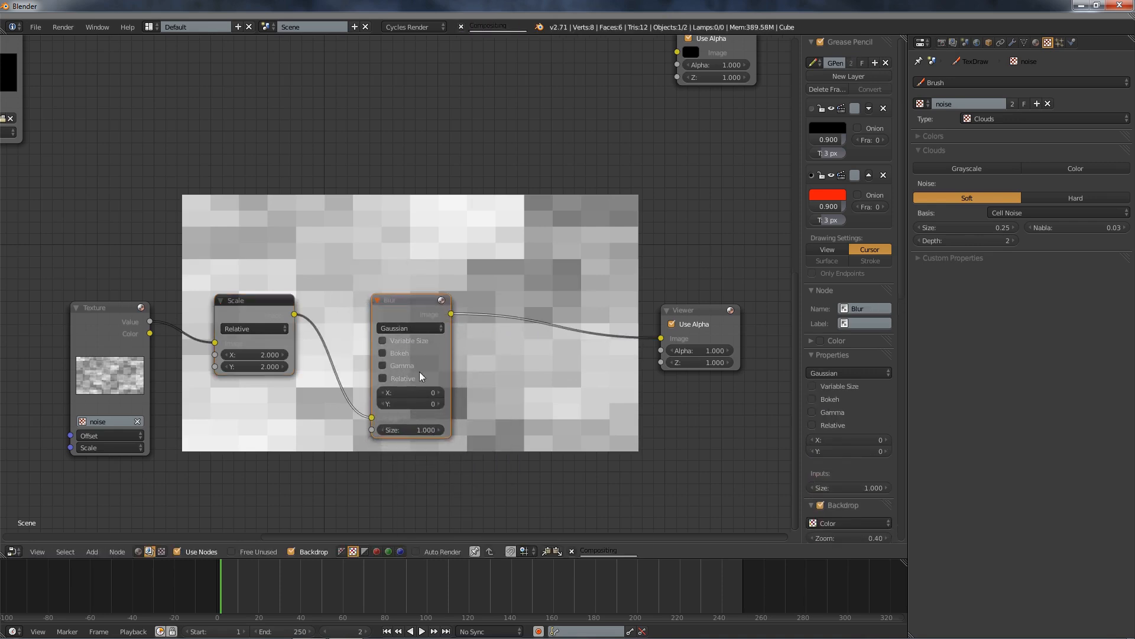
Make the Blur node relative and set its X and Y blur to 1%.
left_click(384, 378)
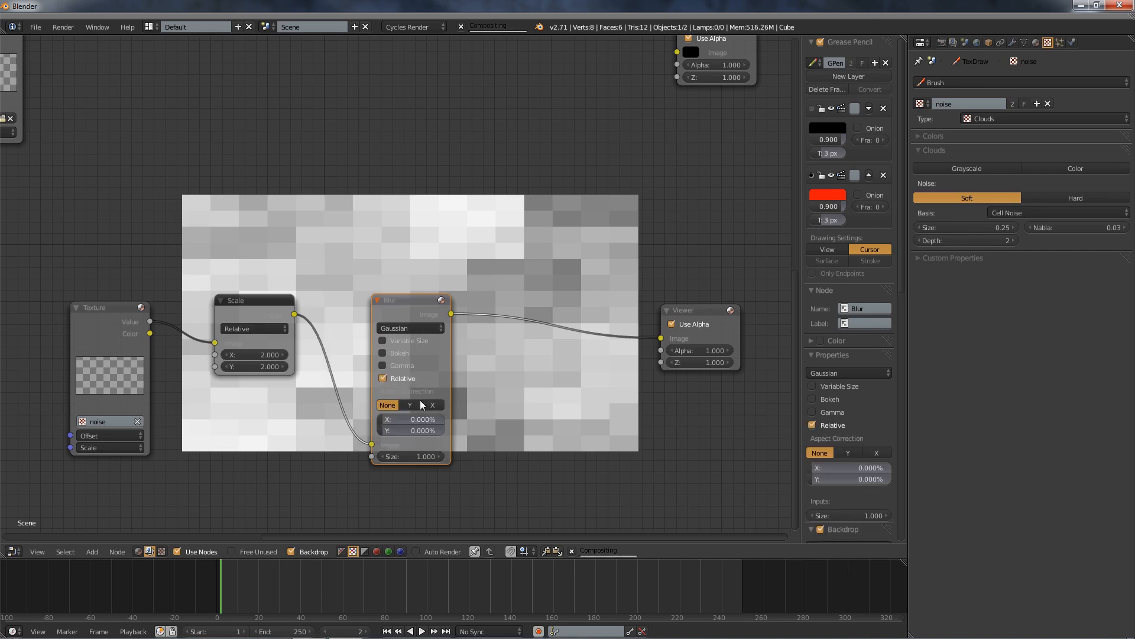
left_click(408, 418)
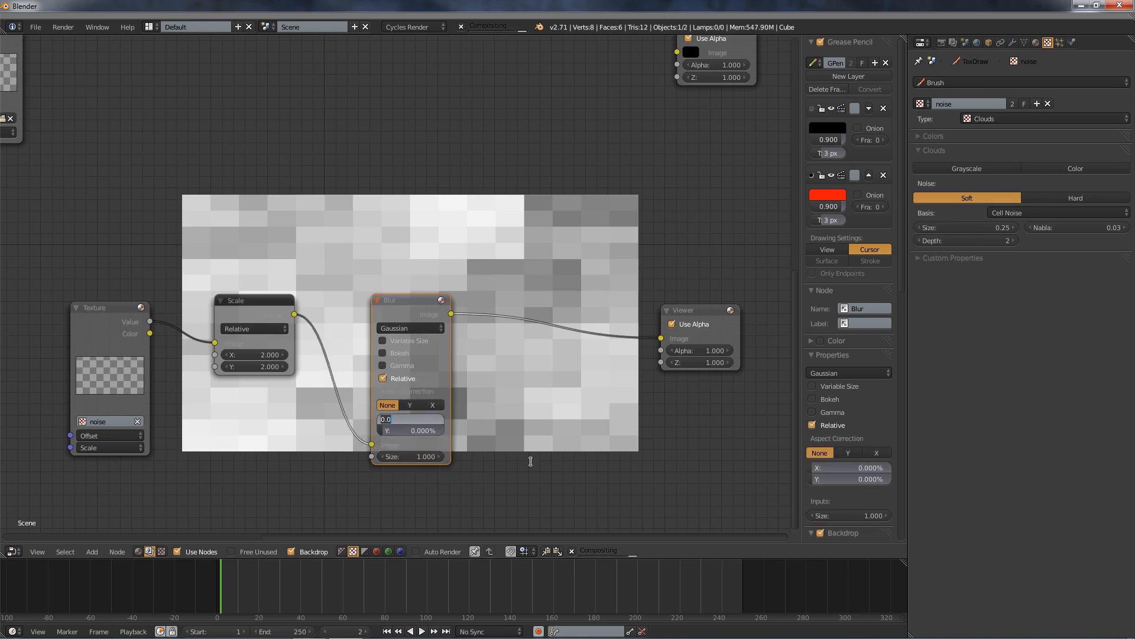
type("1")
key("Tab")
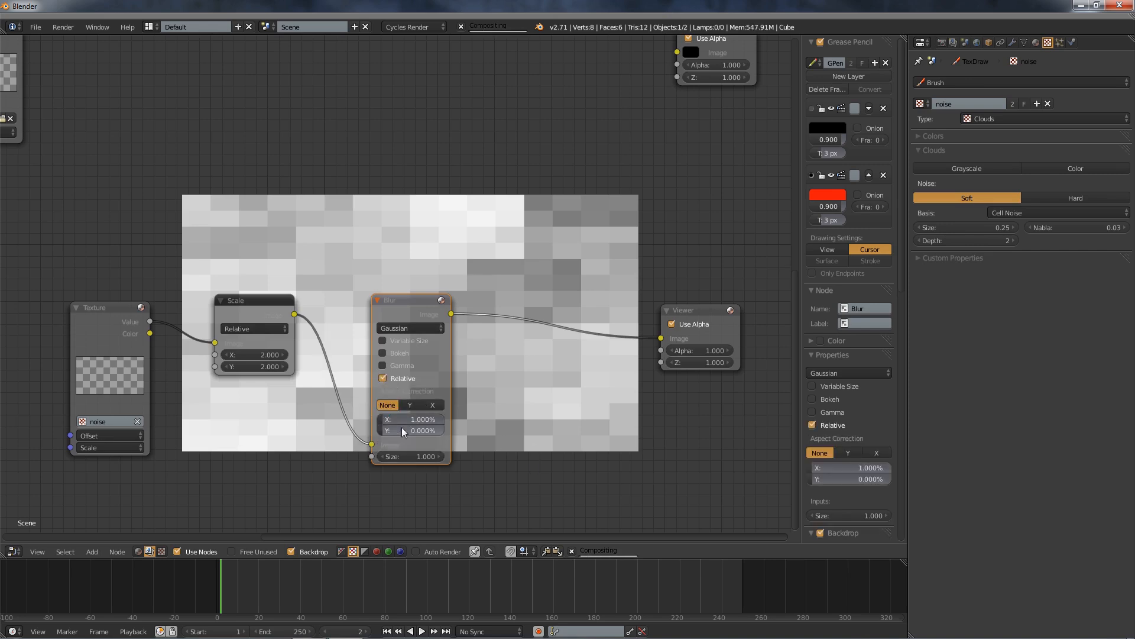
type("1")
key("Return")
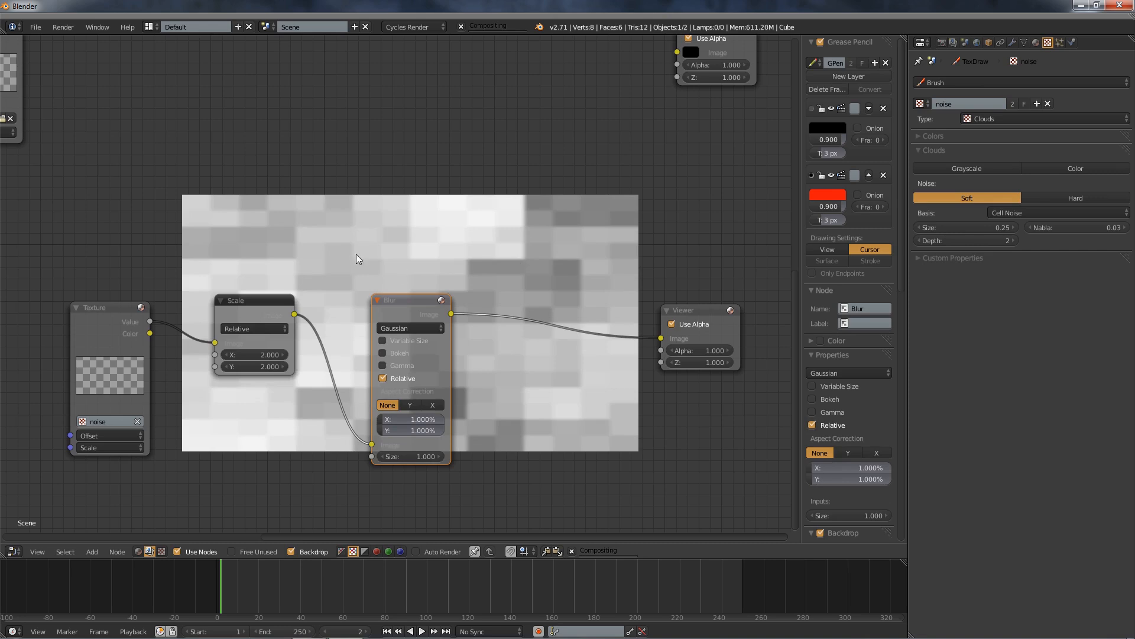
Move the Composite node aside and place a duplicate of the existing Add node just after the original.
middle_click_drag(532, 256, 366, 355)
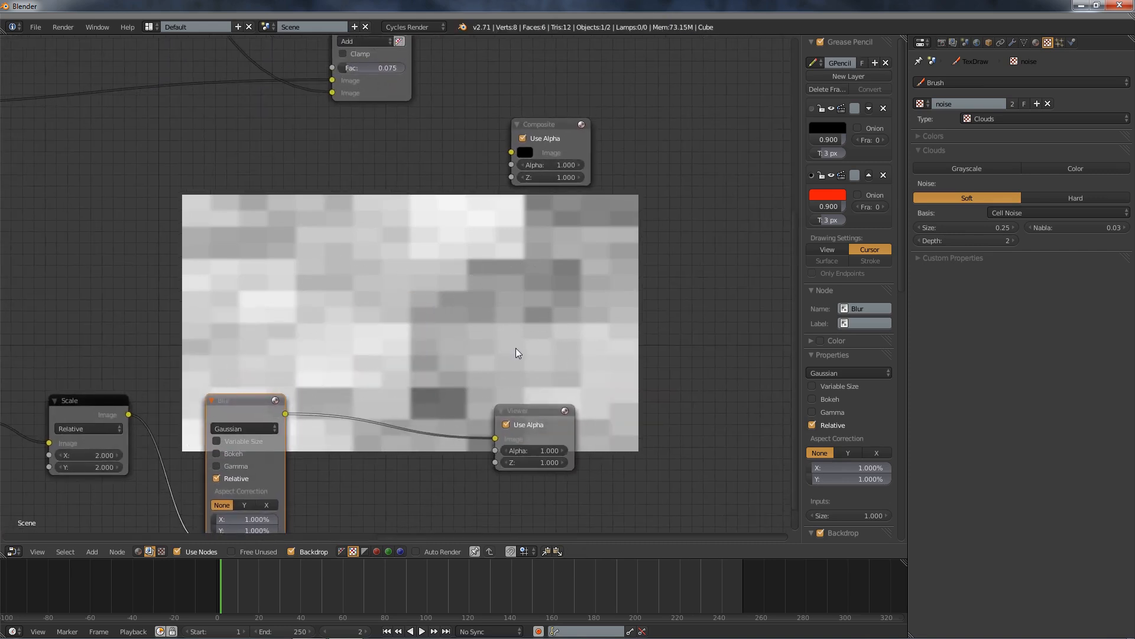
scroll(517, 352, "down", 4)
middle_click_drag(570, 297, 464, 368)
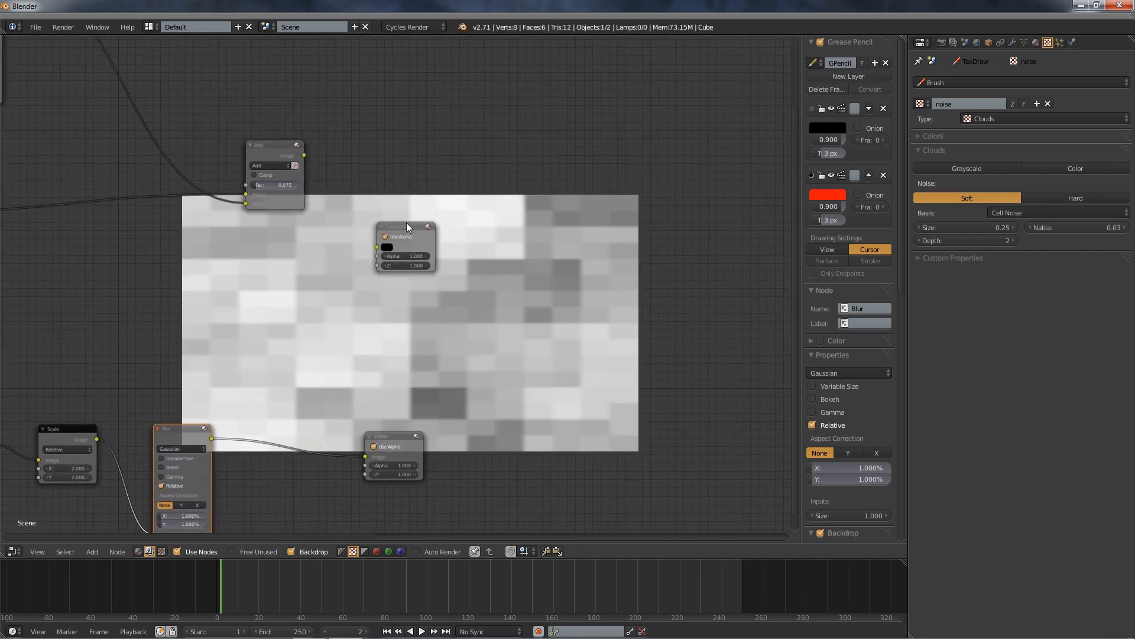
left_click_drag(406, 222, 669, 230)
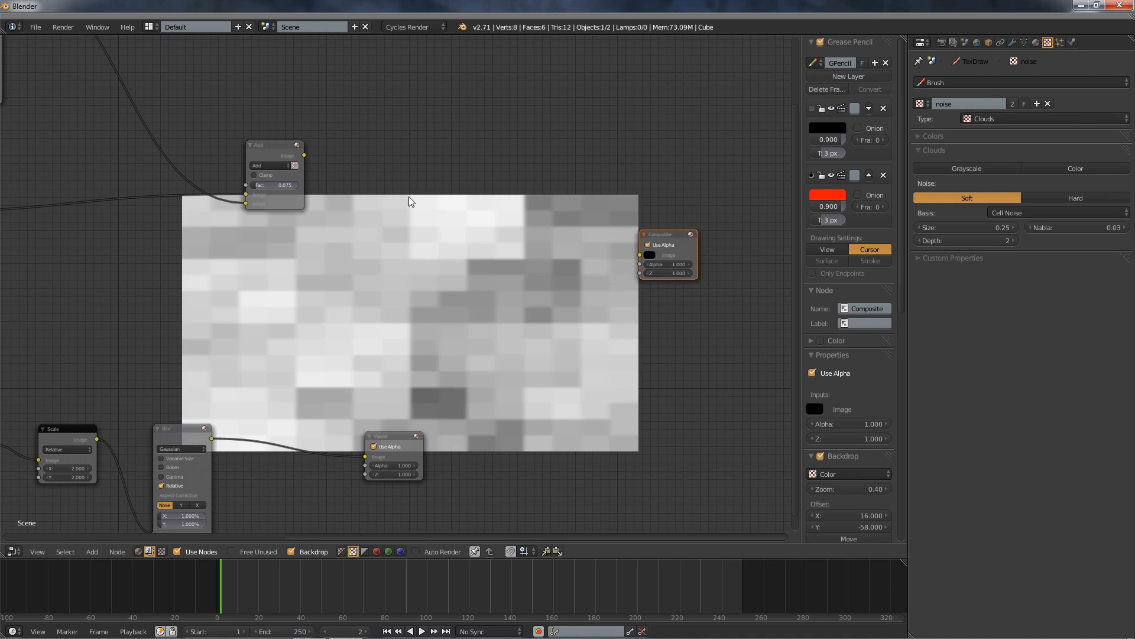
left_click(273, 148)
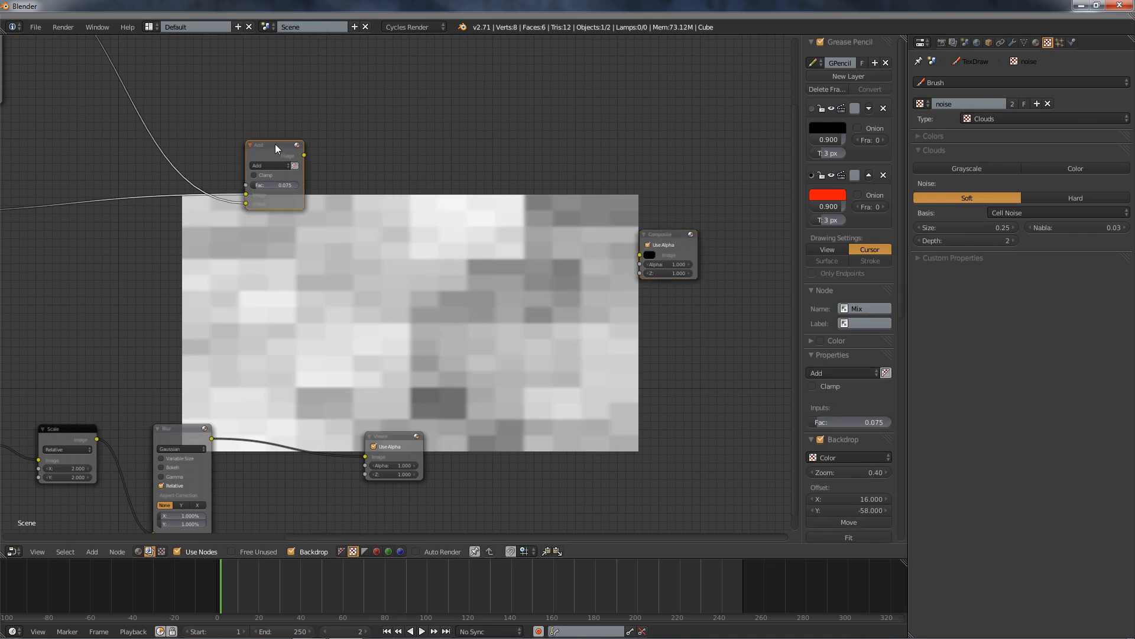
key("shift+d")
left_click(383, 162)
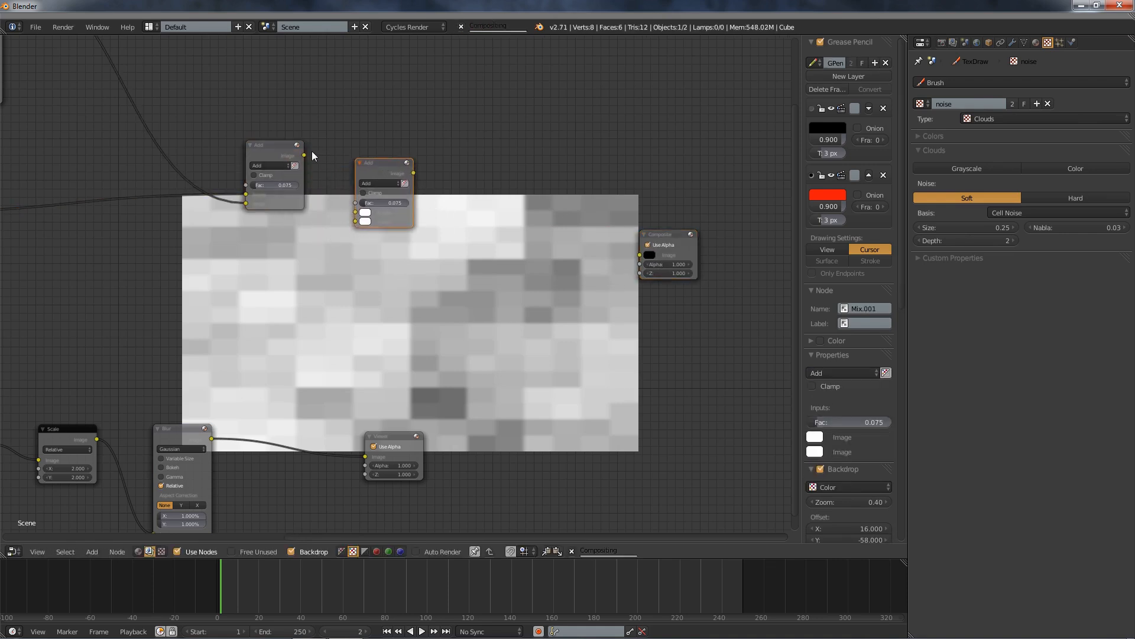
Connect the original Add node's output and the noise Blur output to the duplicate Add node's first and second Image inputs.
left_click(301, 152)
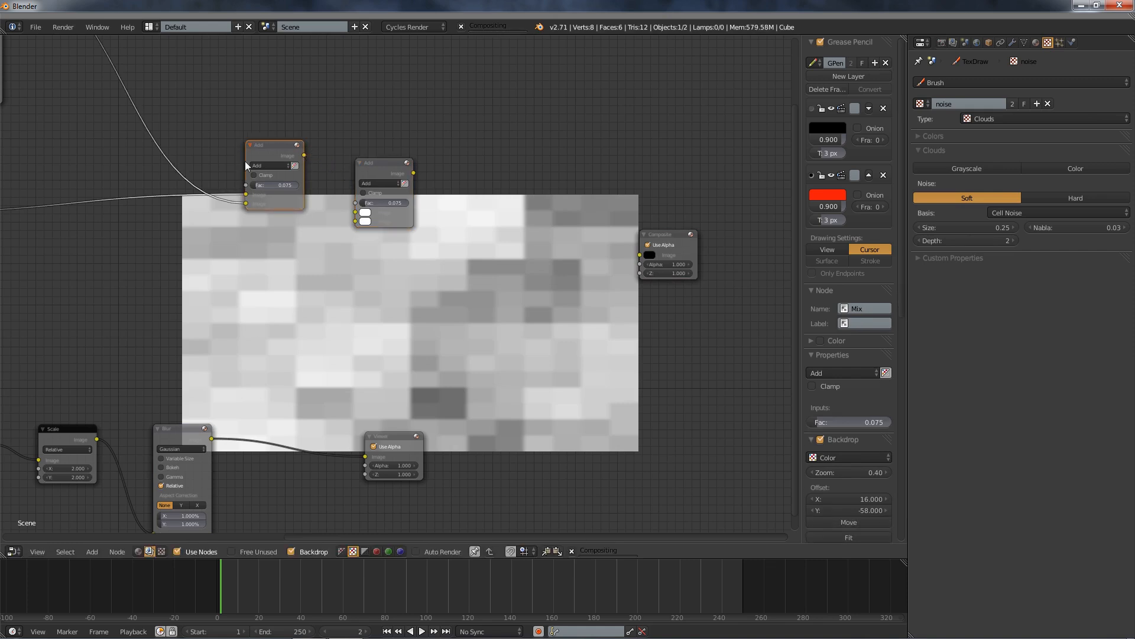
left_click_drag(303, 155, 358, 213)
scroll(203, 347, "down", 1)
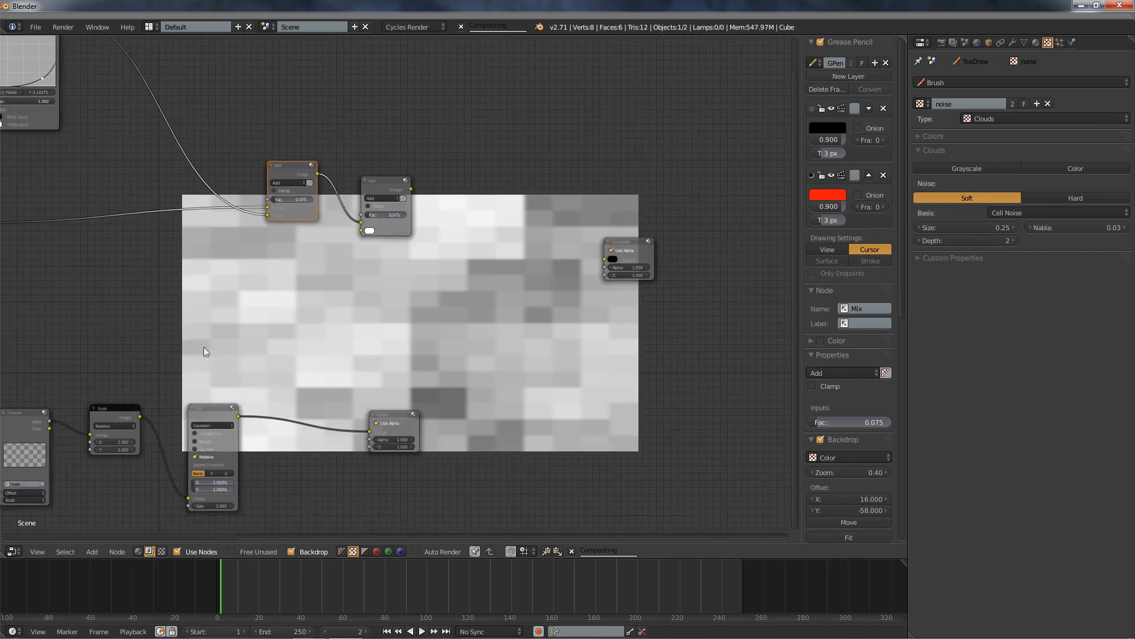
left_click_drag(239, 416, 362, 230)
scroll(386, 211, "up", 1)
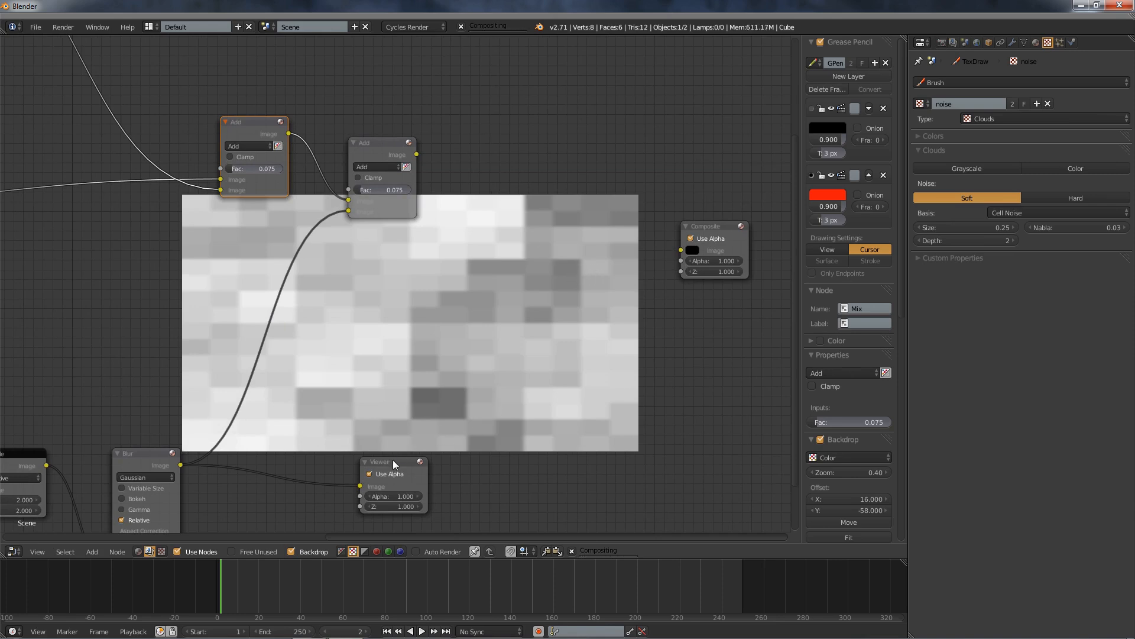
Move the Viewer beside the duplicate Add node, detach it from the noise Blur and feed it the duplicate's output.
left_click_drag(393, 460, 607, 165)
left_click_drag(503, 169, 473, 236, "ctrl")
left_click_drag(416, 154, 572, 190)
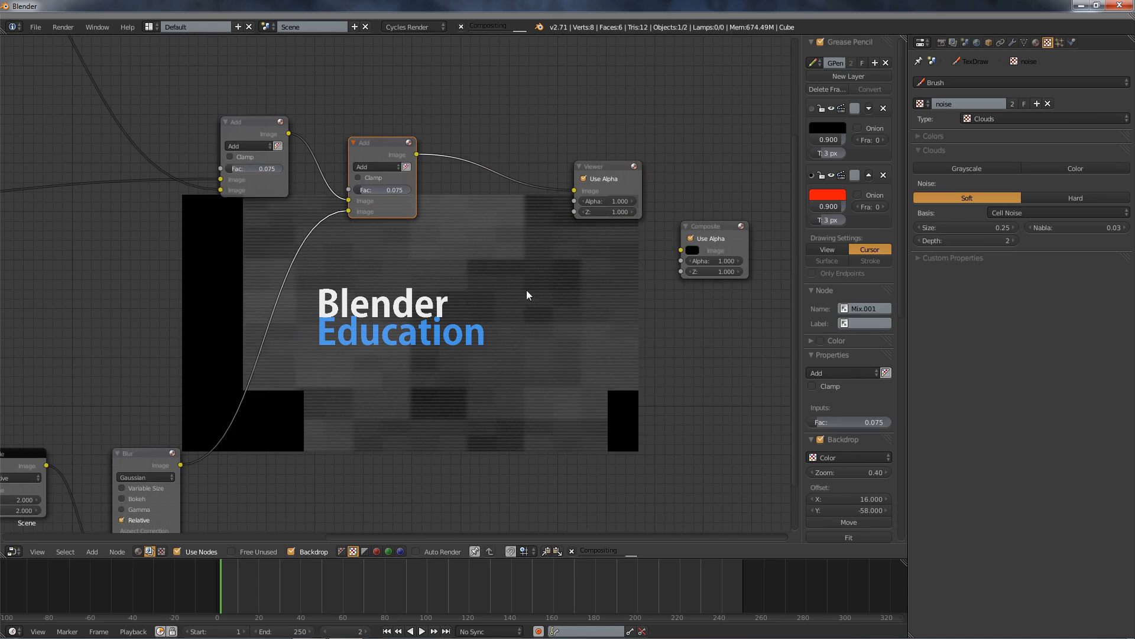
Set the duplicate Add node's factor to 0.01.
left_click(390, 185)
type("0")
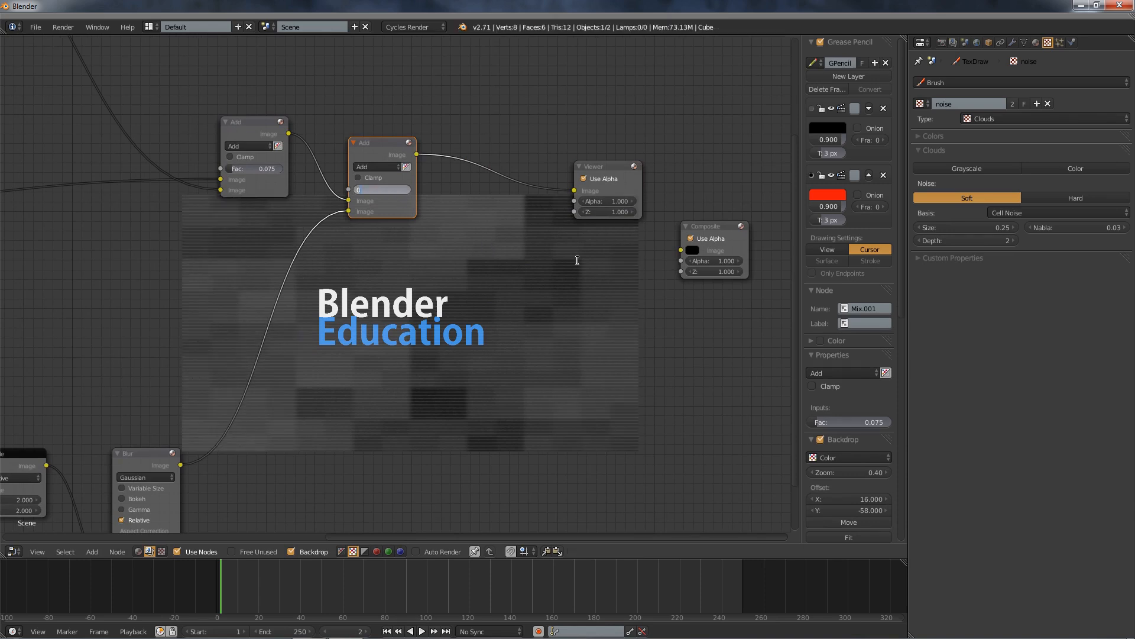
key("Return")
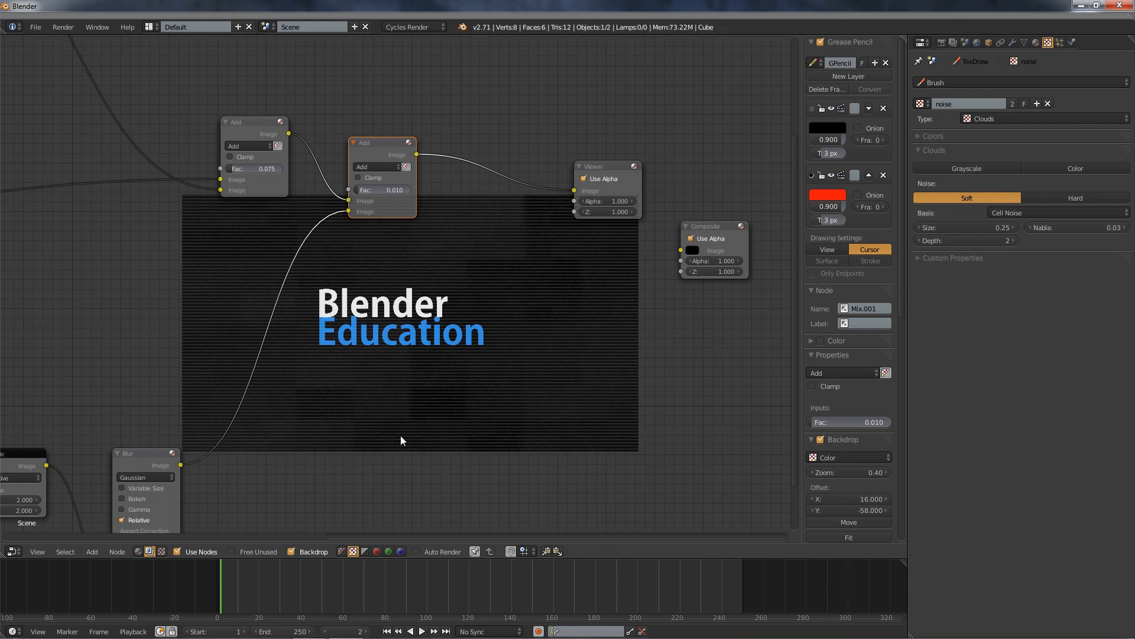
Move the Image node farther from the first Add node to free space along its link.
scroll(374, 386, "down", 1)
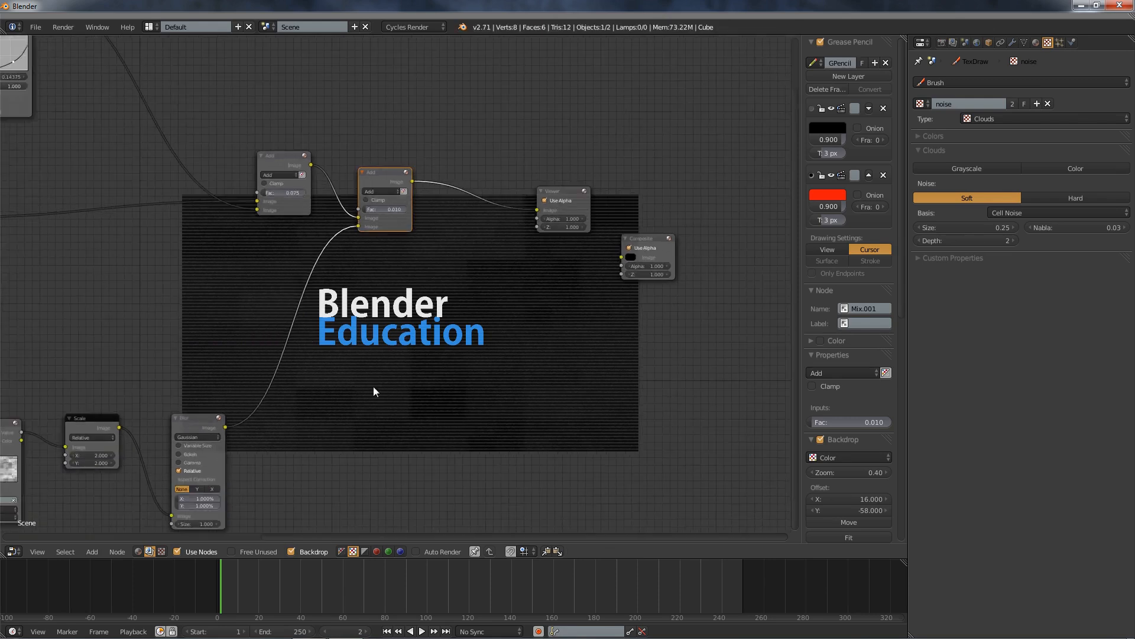
middle_click_drag(373, 386, 700, 475)
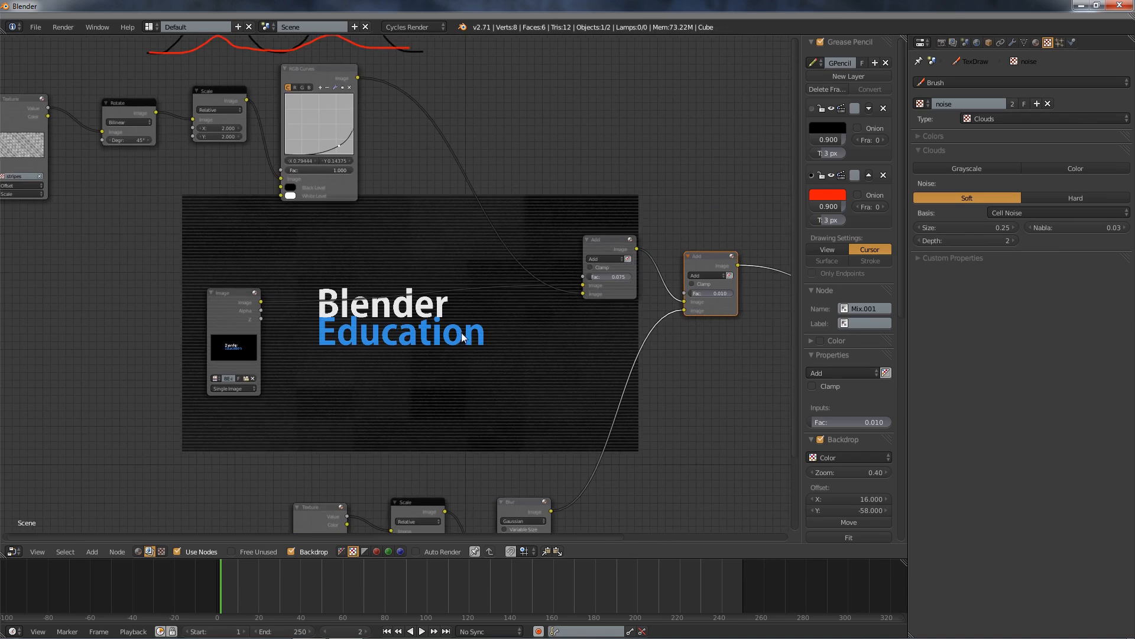
scroll(438, 352, "down", 2)
scroll(437, 352, "up", 4)
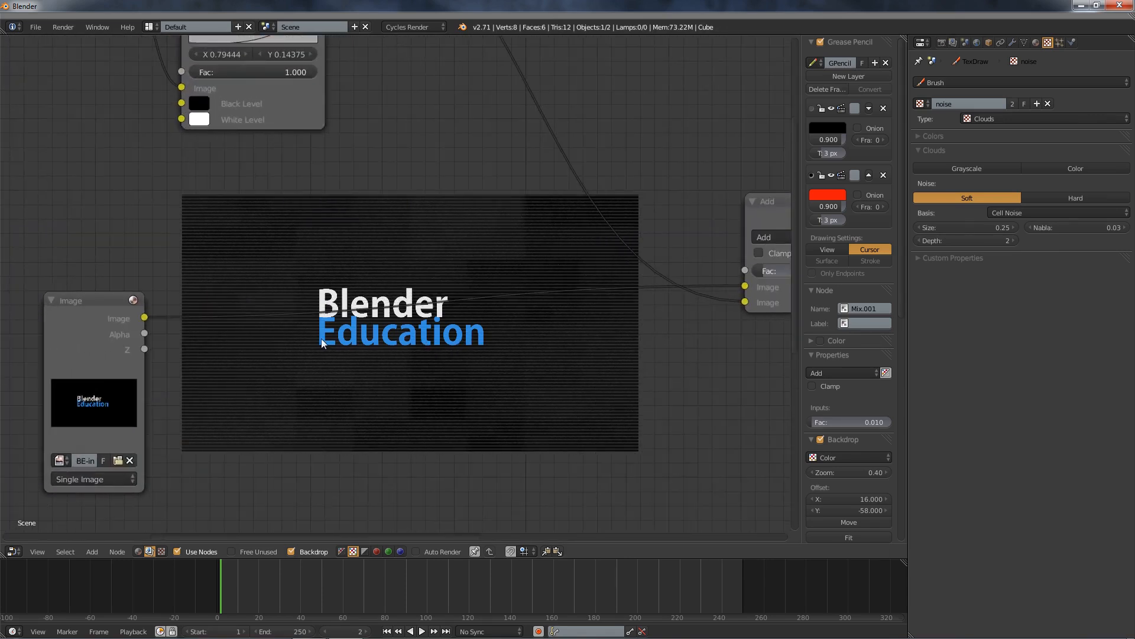
middle_click_drag(349, 362, 481, 439)
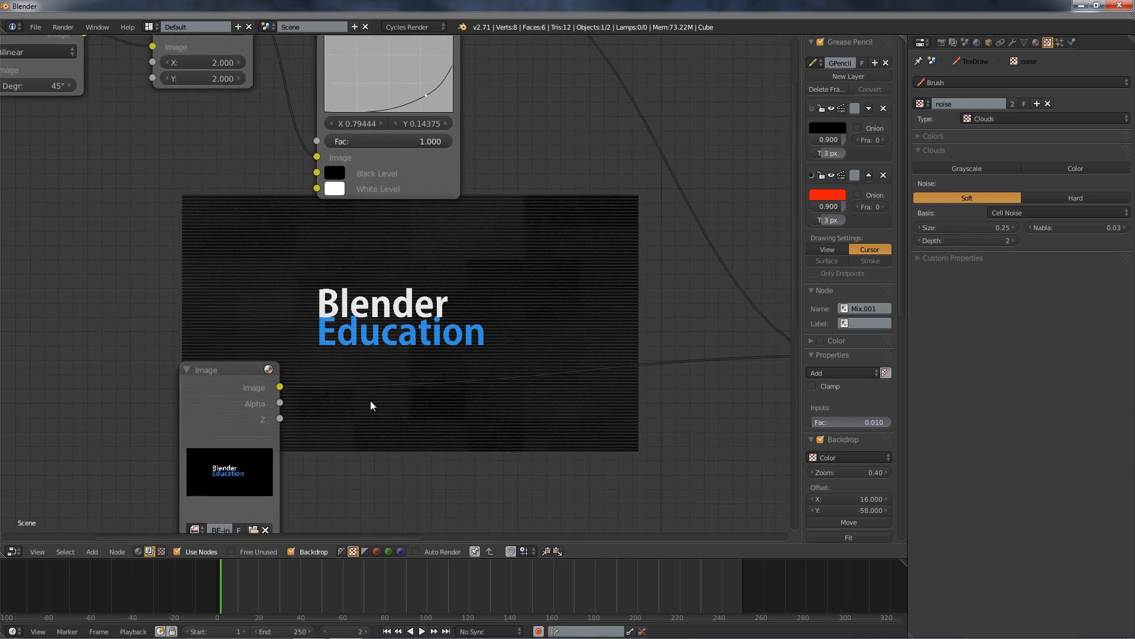
left_click_drag(246, 379, 64, 375)
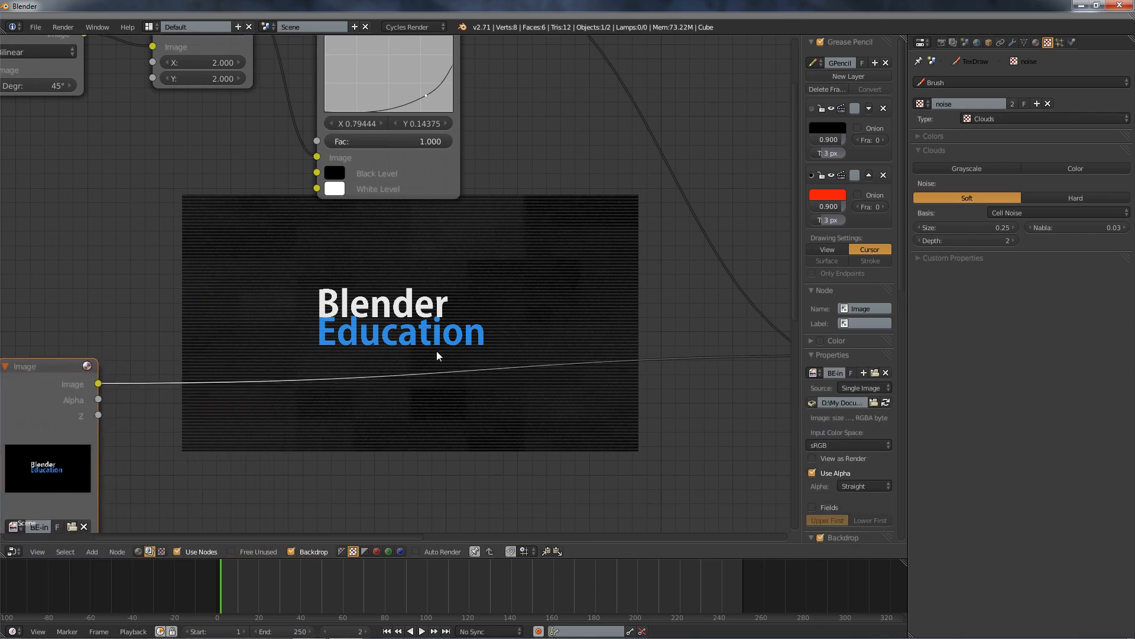
Add a Blur node below the link between the Image and first Add nodes, and place a duplicate directly beneath it.
scroll(393, 386, "down", 3)
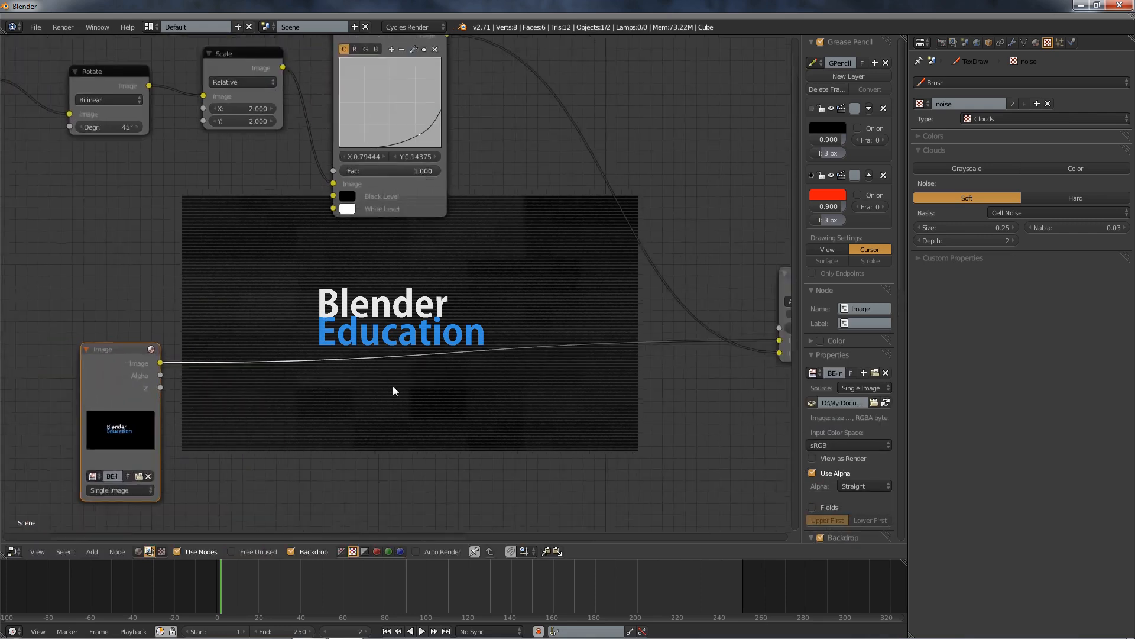
scroll(394, 386, "up", 3)
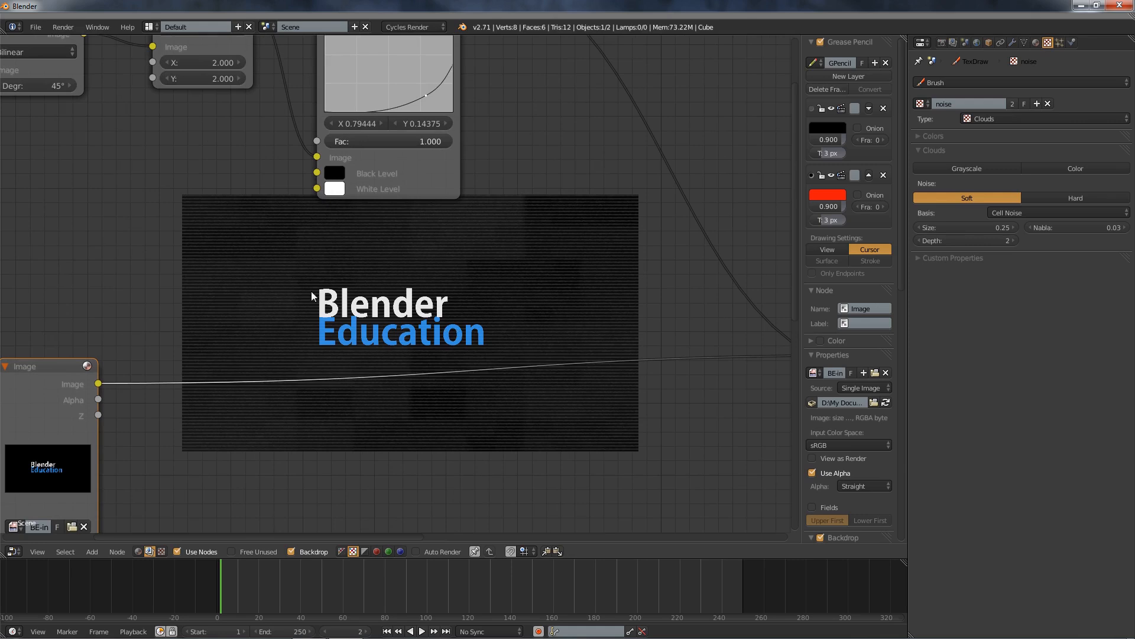
scroll(287, 385, "down", 2)
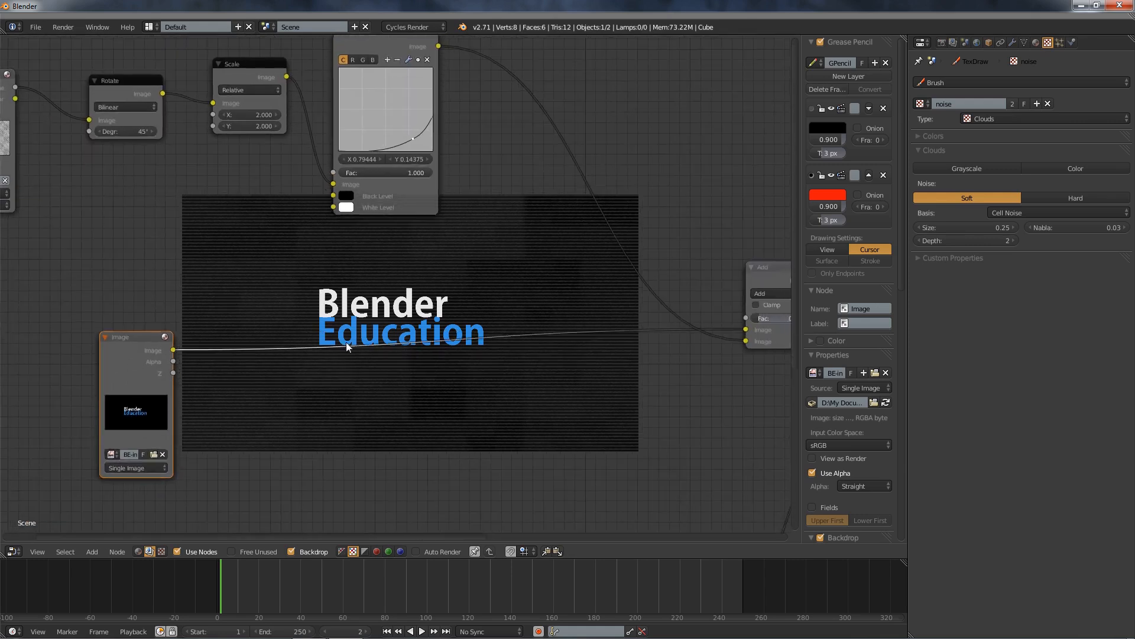
middle_click_drag(346, 342, 261, 256)
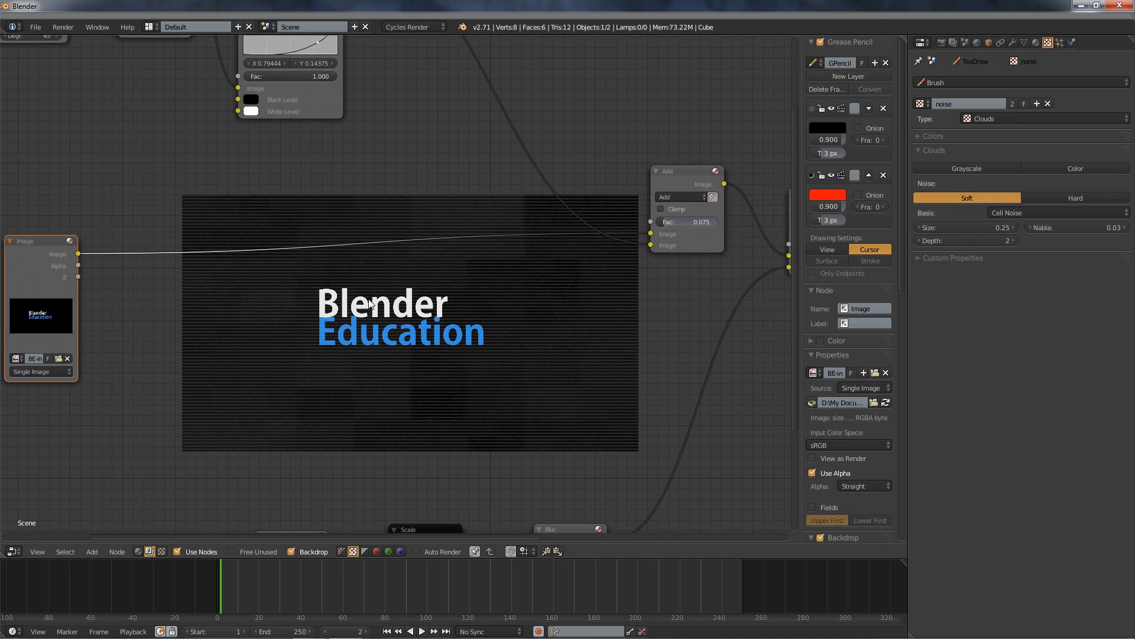
key("shift+a")
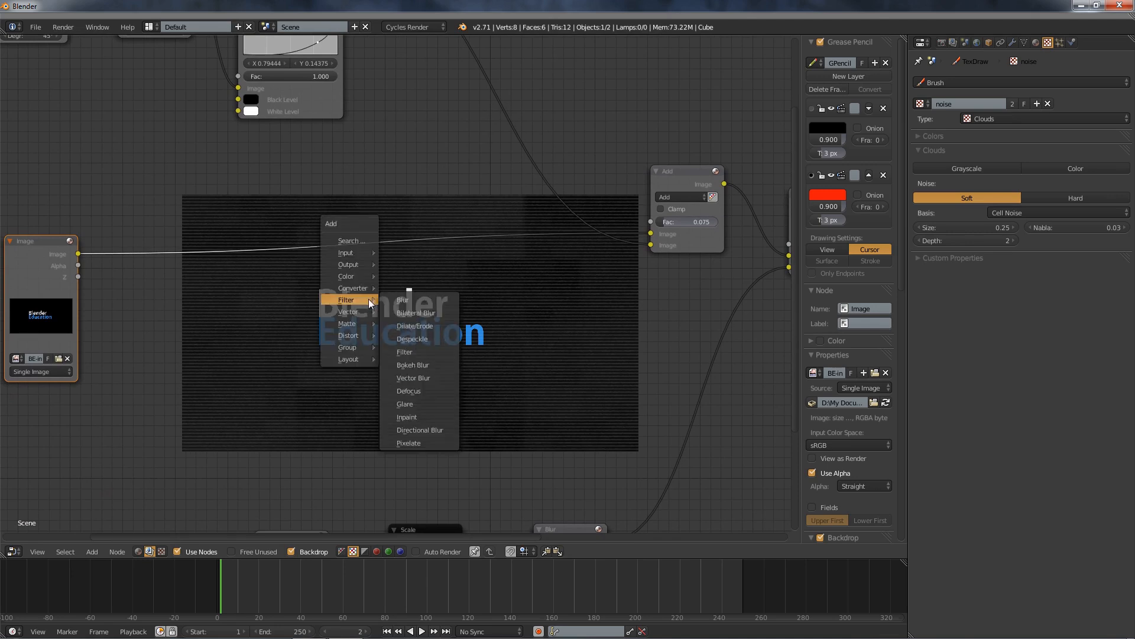
left_click(406, 301)
left_click(247, 267)
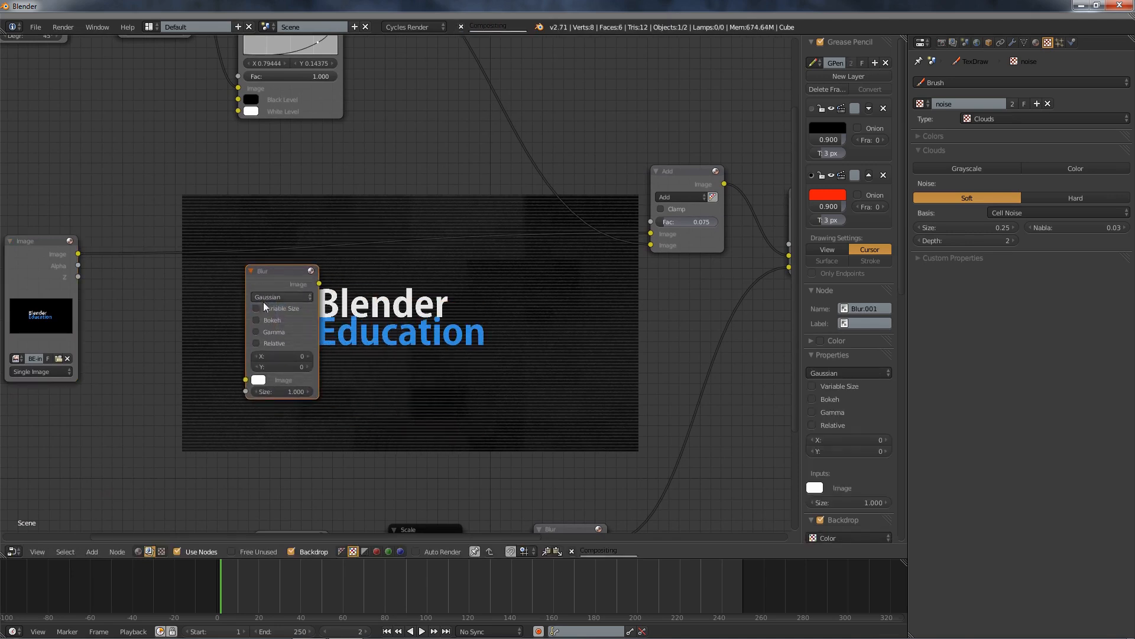
key("shift+d")
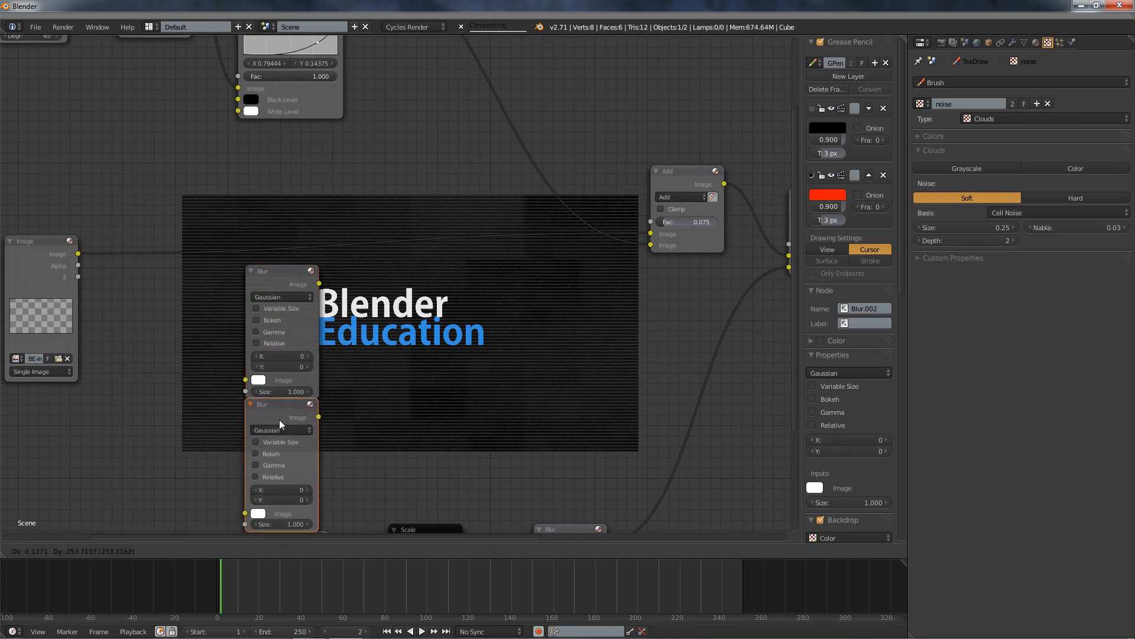
left_click(279, 420)
Move the noise Texture node down, clear of the two new Blur nodes.
middle_click_drag(456, 343, 534, 227)
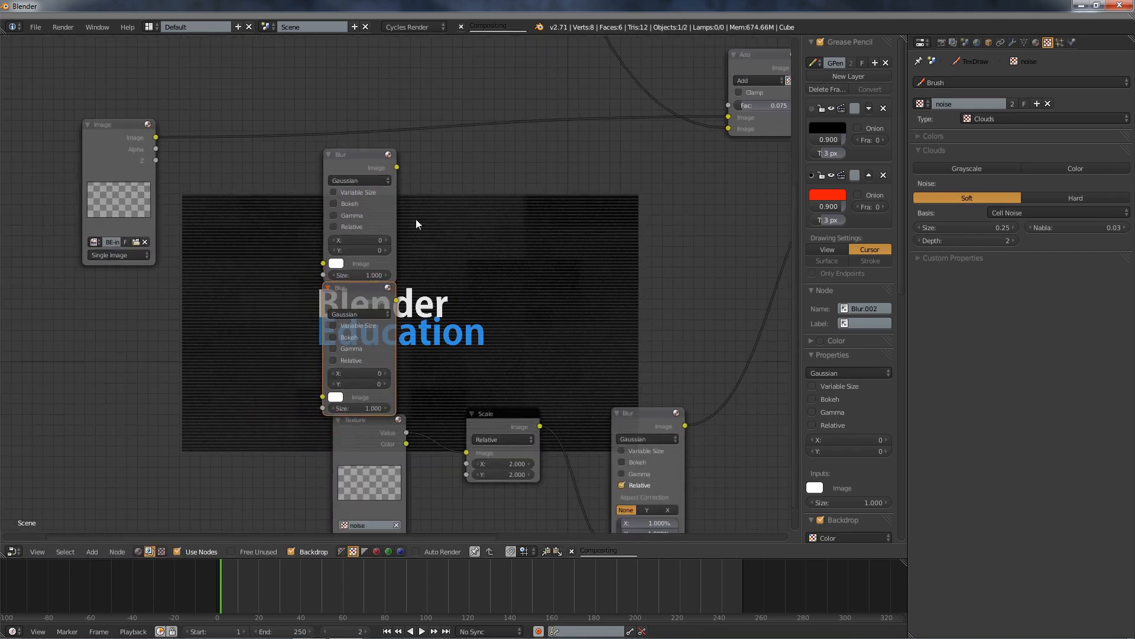
left_click(362, 438)
left_click_drag(361, 439, 368, 493)
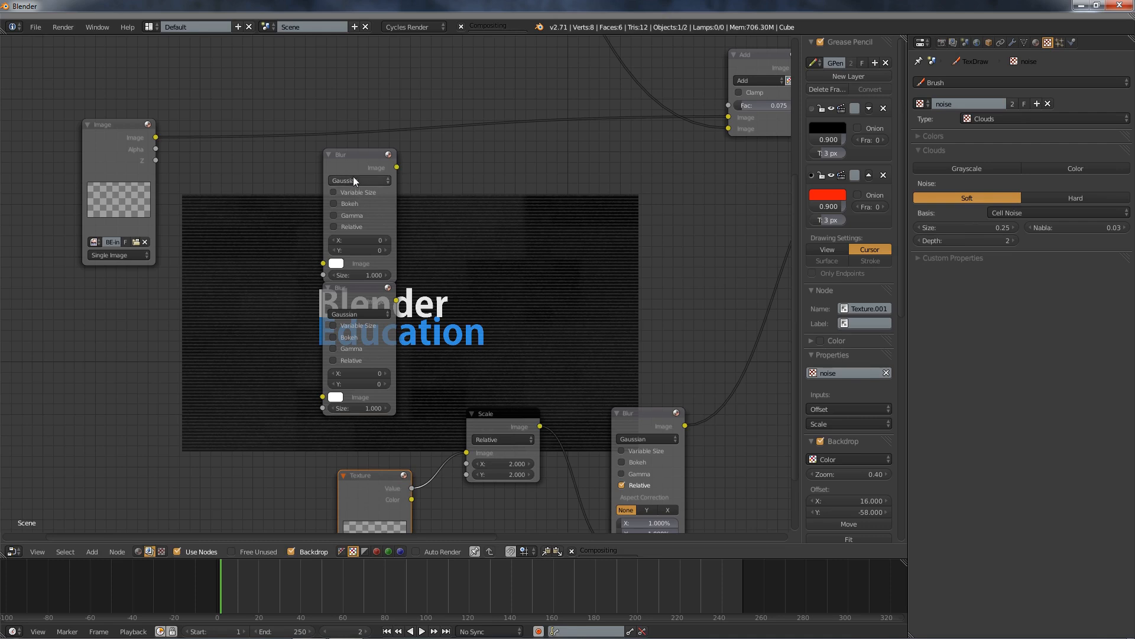
Make both new Blur nodes relative and shift the upper one slightly upward.
left_click(343, 227)
left_click(355, 359)
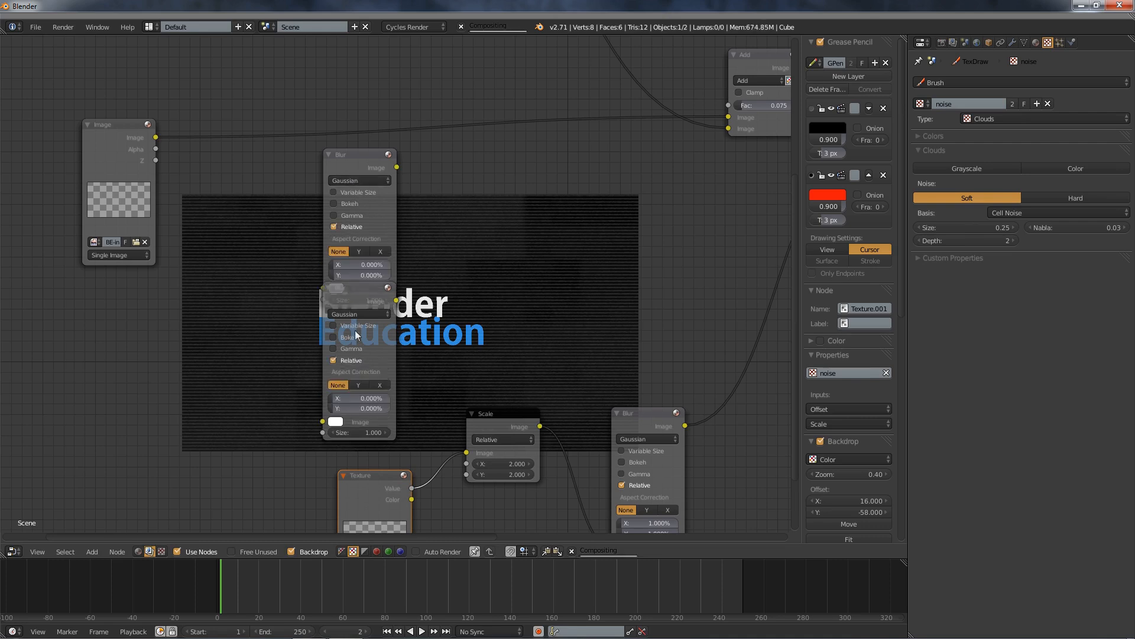
mouse_move(354, 168)
left_mouse_down()
mouse_move(341, 155)
mouse_move(353, 159)
left_mouse_up()
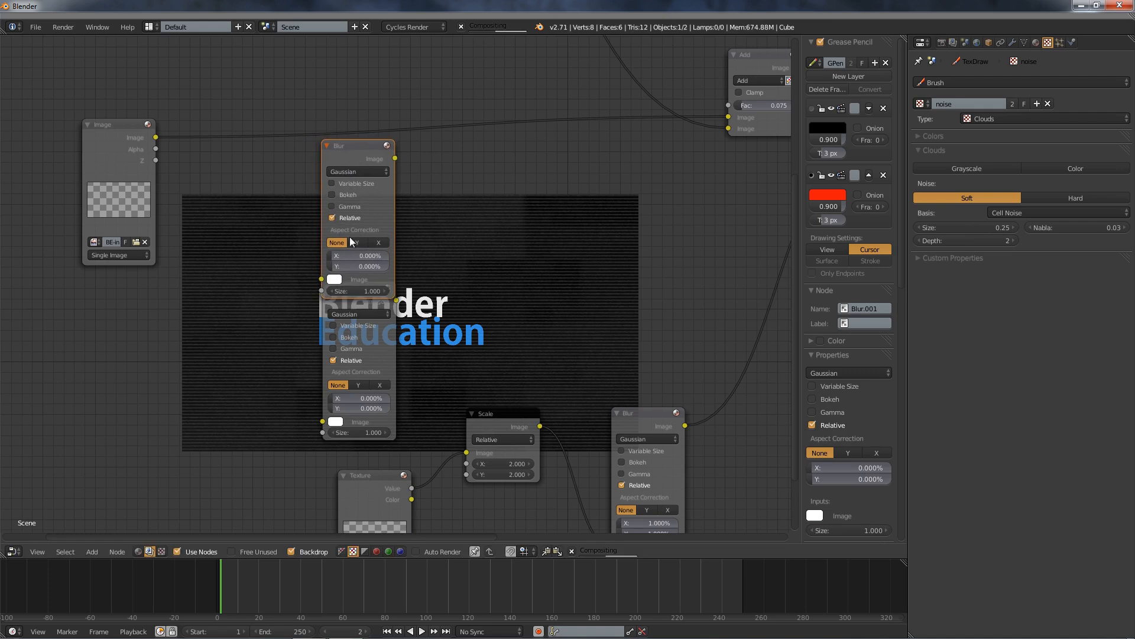
Set the upper new Blur node's X and Y blur to 0.6%.
left_click(351, 255)
type("6")
key("Return")
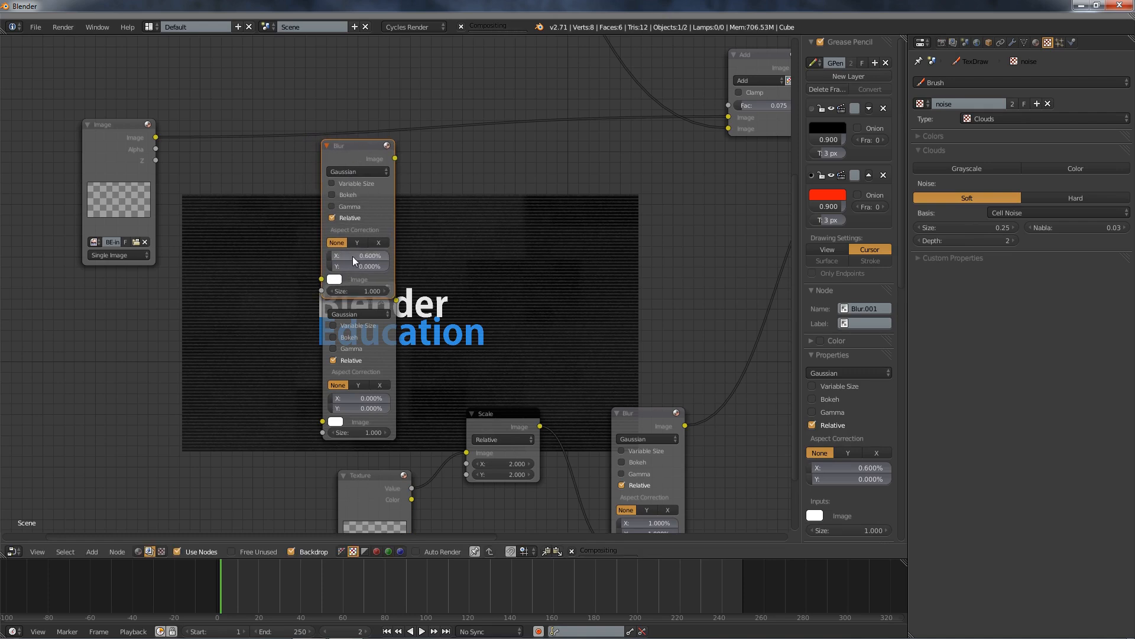
left_click(358, 265)
type("0.6")
key("Return")
Set the lower new Blur node's X and Y blur to 2.5%, leaving Bokeh off.
left_click(340, 336)
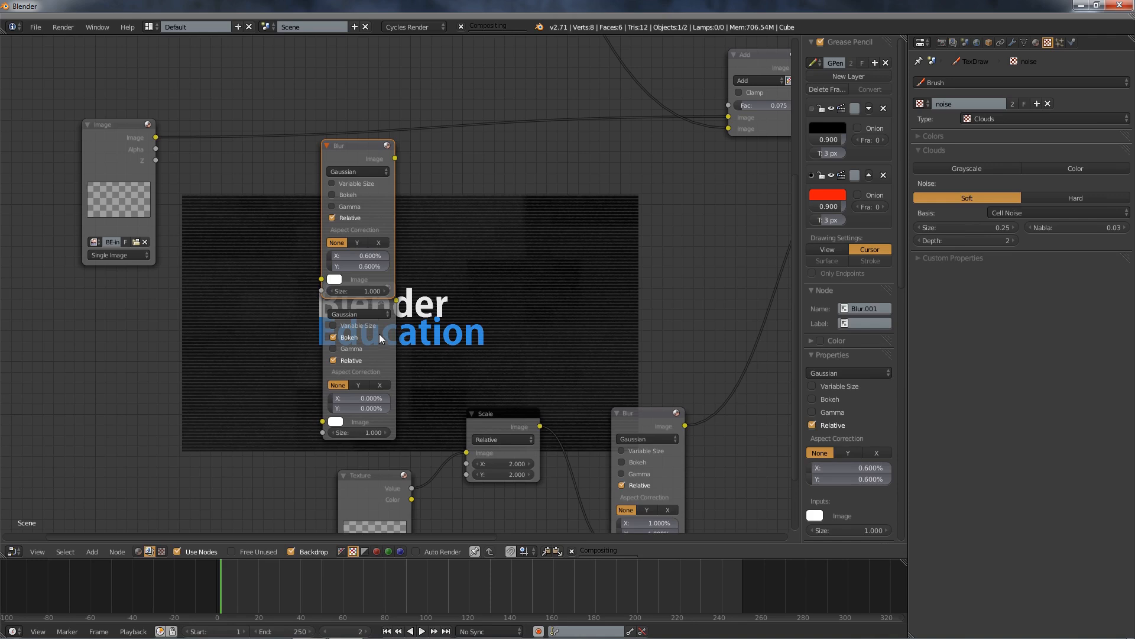
left_click(342, 337)
left_click(363, 309)
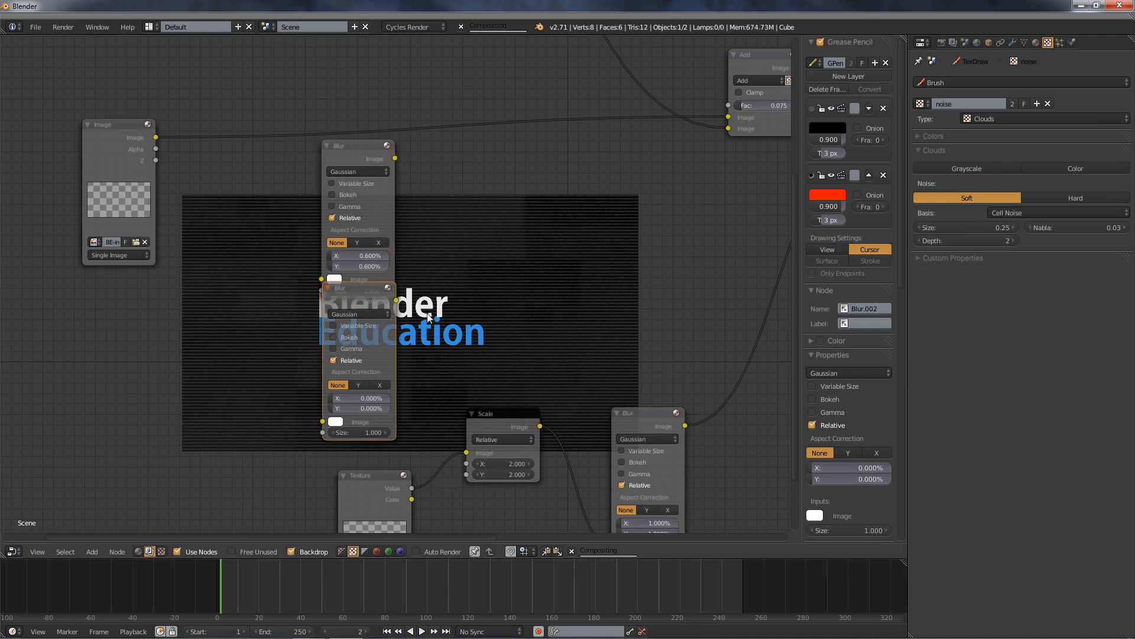
left_click(362, 398)
type("2.5")
key("Return")
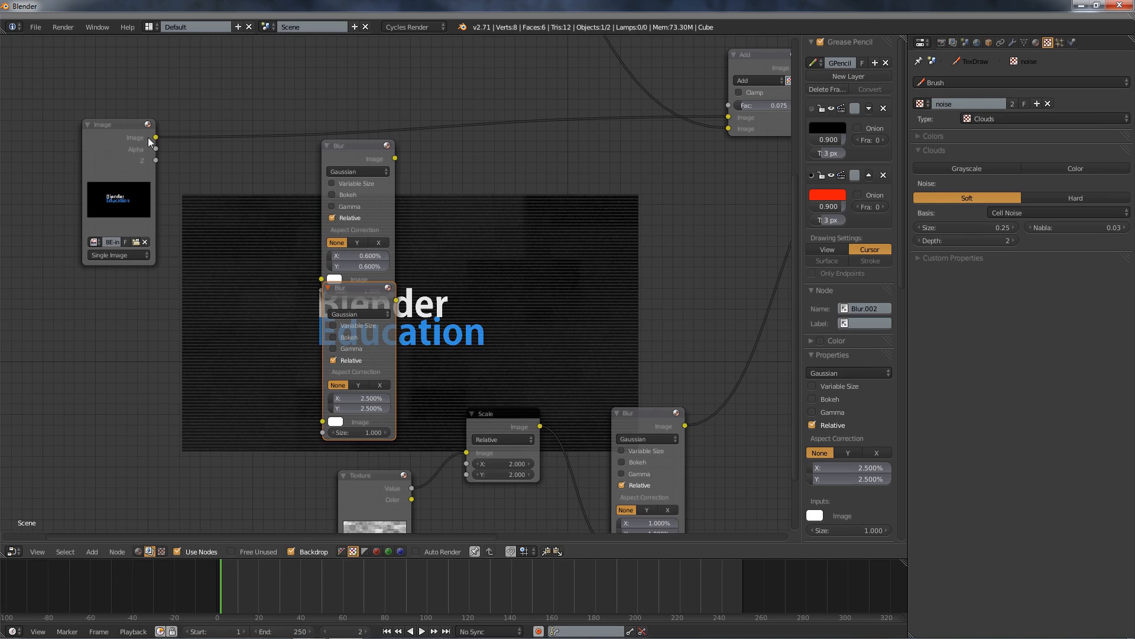
Connect the Image node's output to both new Blur nodes, offsetting the lower one to expose the sockets.
left_click_drag(153, 138, 322, 280)
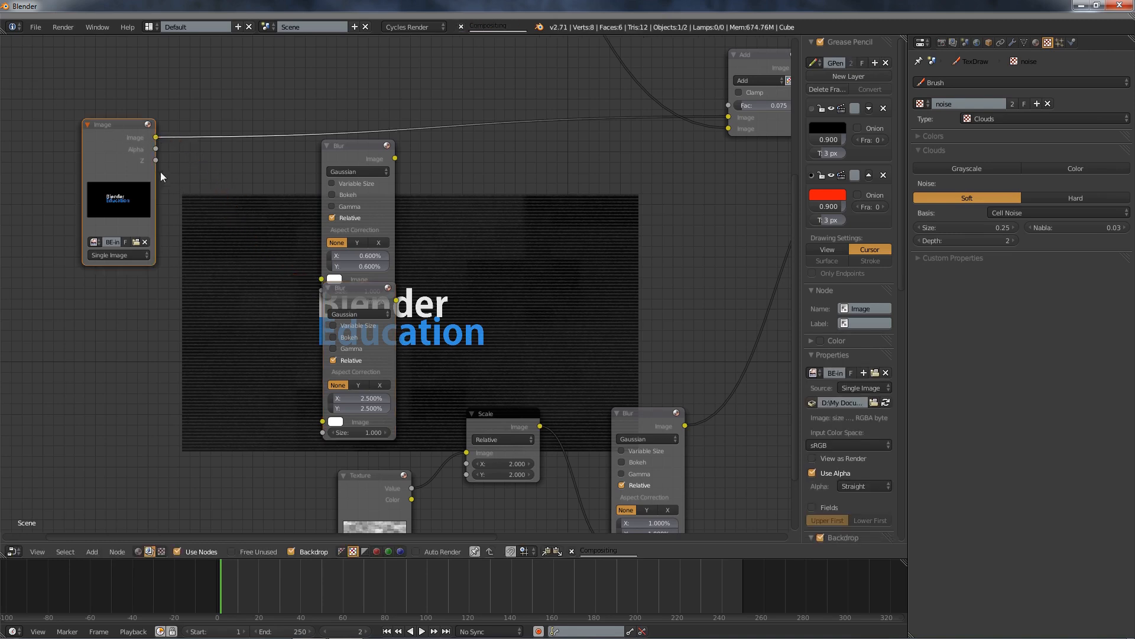
left_click_drag(157, 138, 391, 297)
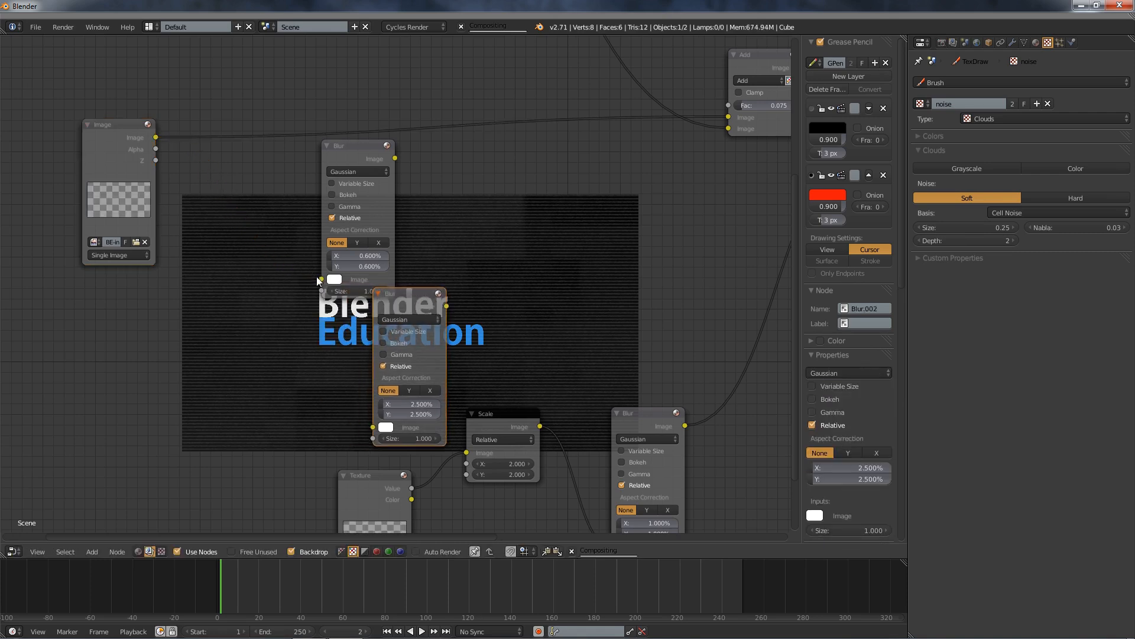
left_click_drag(321, 280, 373, 427)
Disconnect the Viewer from the second Add node and place it next to the two new Blur nodes.
scroll(755, 232, "down", 2)
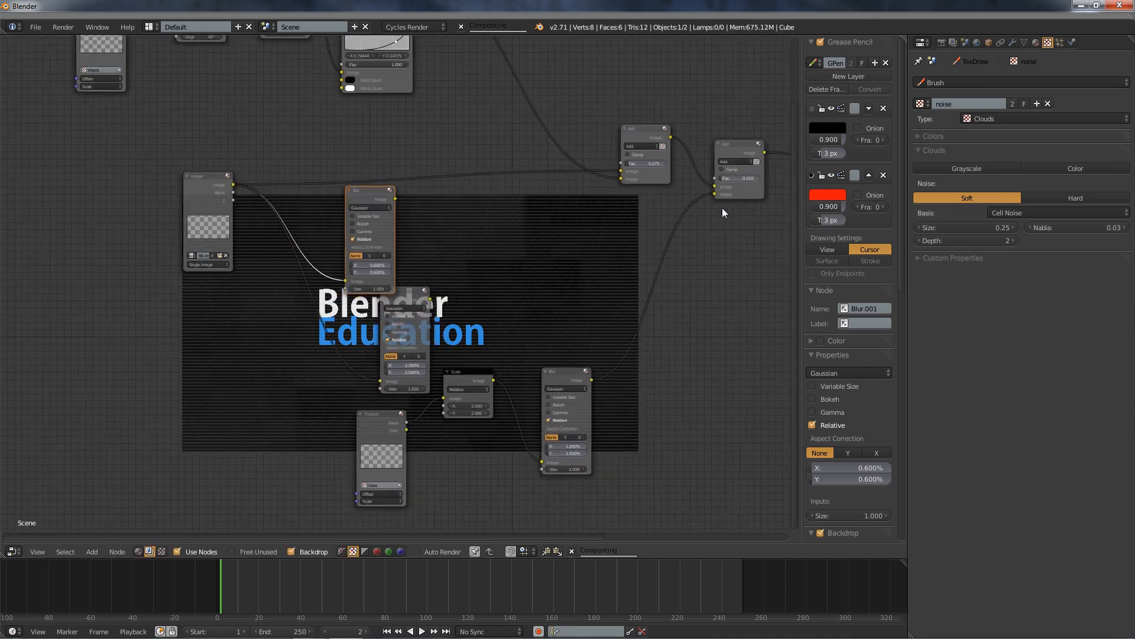
scroll(732, 195, "down", 4)
mouse_move(726, 180)
left_mouse_down("ctrl")
mouse_move(717, 224)
mouse_move(429, 224)
mouse_move(480, 206)
mouse_move(529, 220)
left_mouse_up("ctrl")
left_click(755, 196)
scroll(433, 210, "up", 3)
scroll(403, 197, "up", 2)
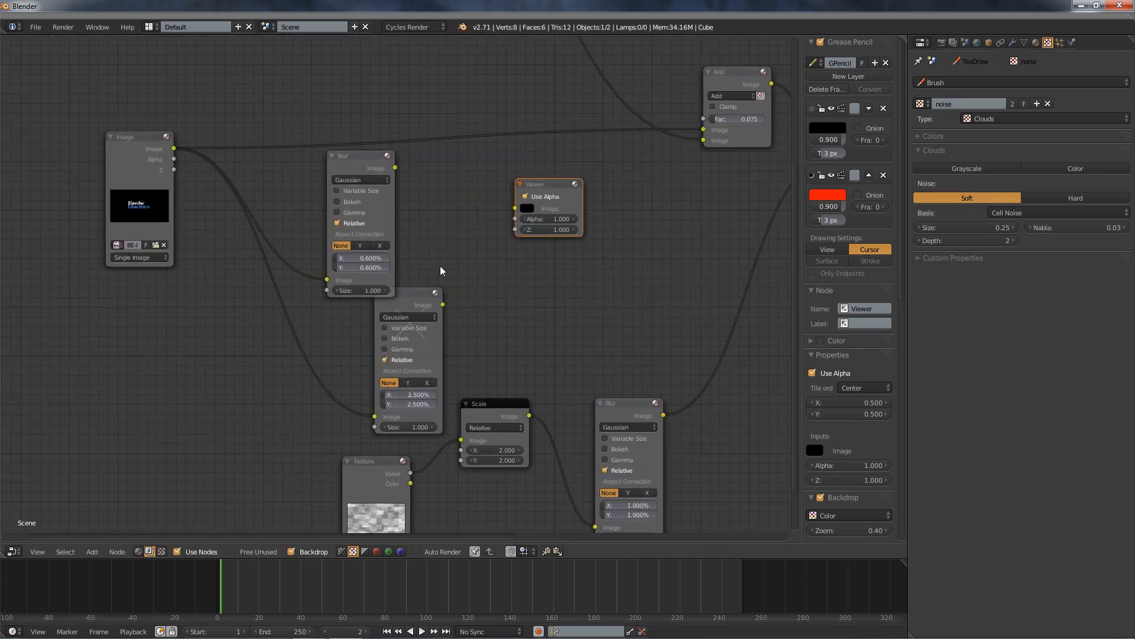
Preview the lower and the upper new Blur node in turn by connecting each output to the Viewer.
left_click_drag(443, 305, 515, 208)
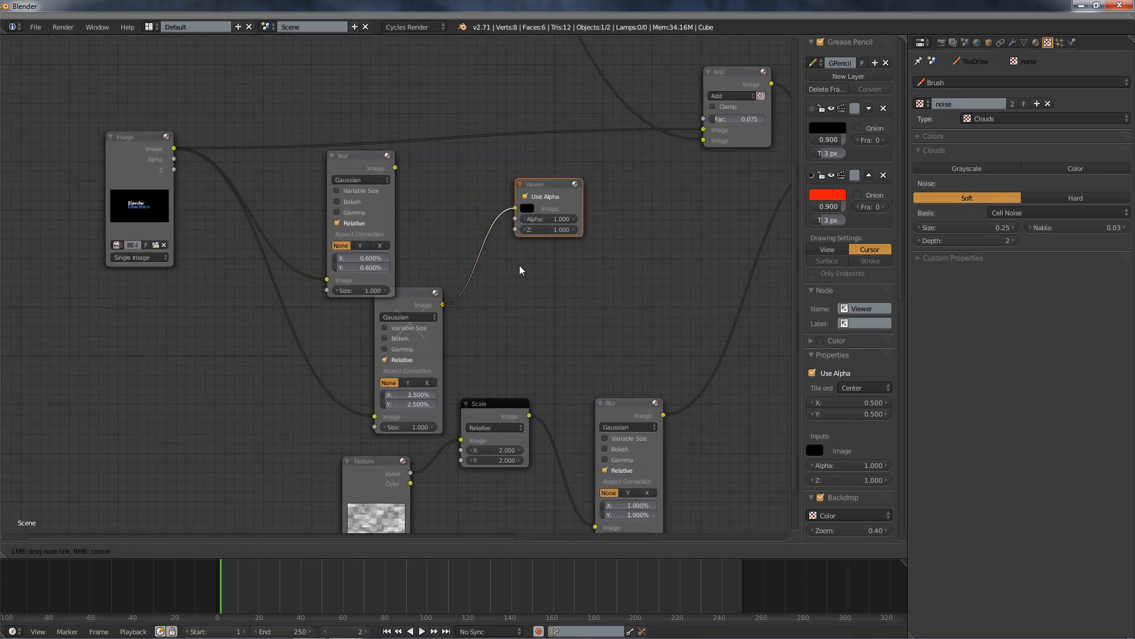
middle_click_drag(558, 324, 286, 317)
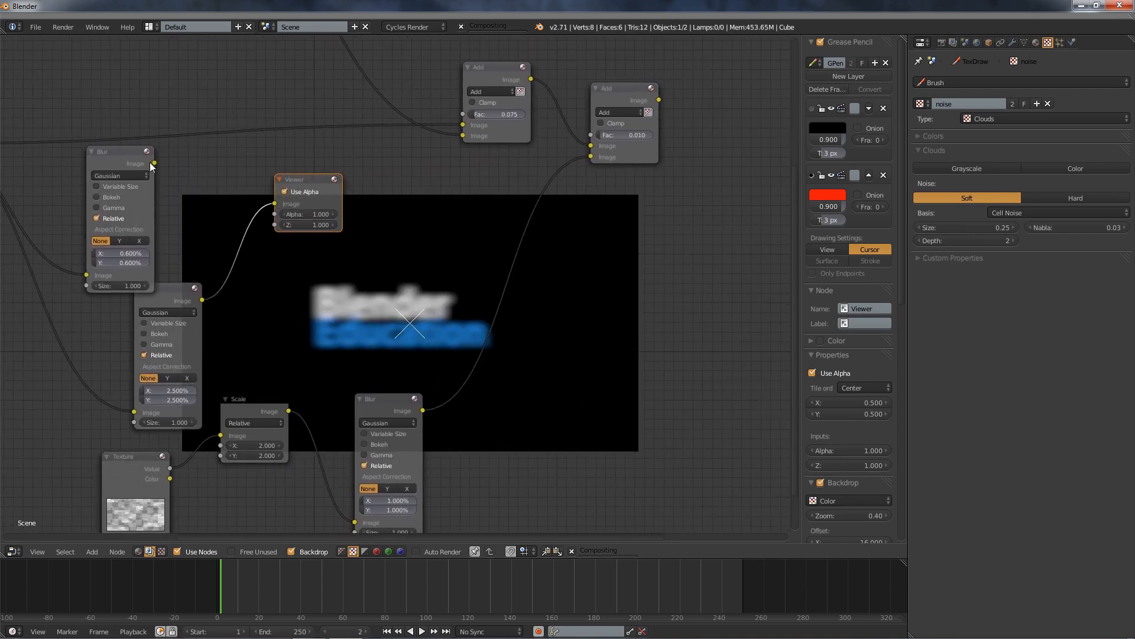
left_click_drag(153, 164, 275, 203)
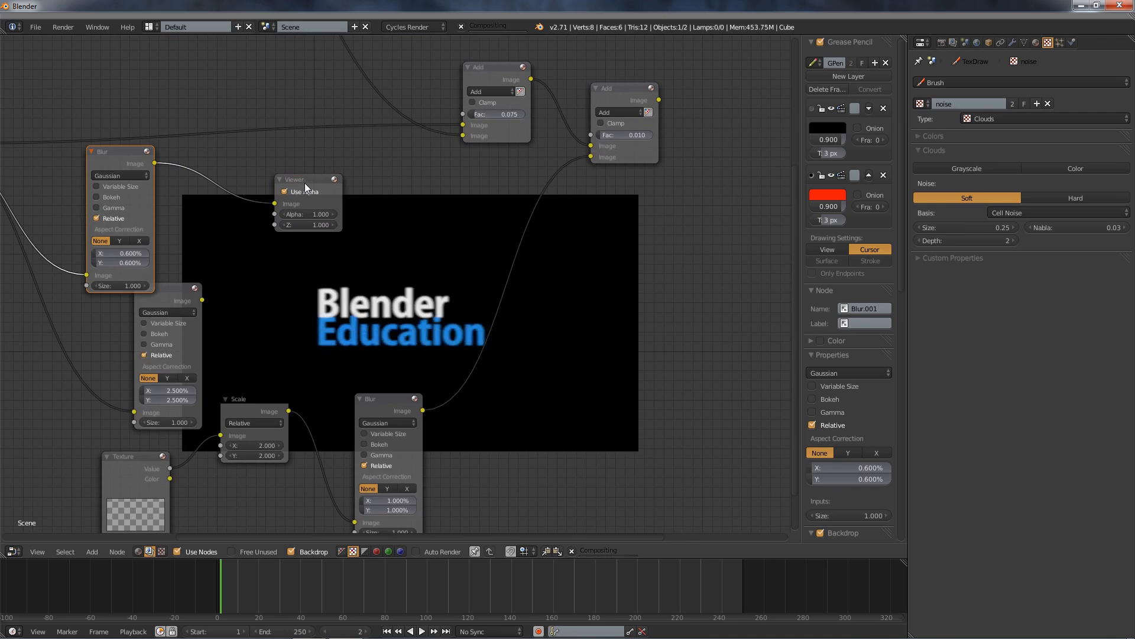
Move the Viewer aside and insert a duplicate of the 0.075 Add node into the link between the Image node and that Add node.
left_click_drag(310, 181, 446, 193)
scroll(344, 152, "down", 1)
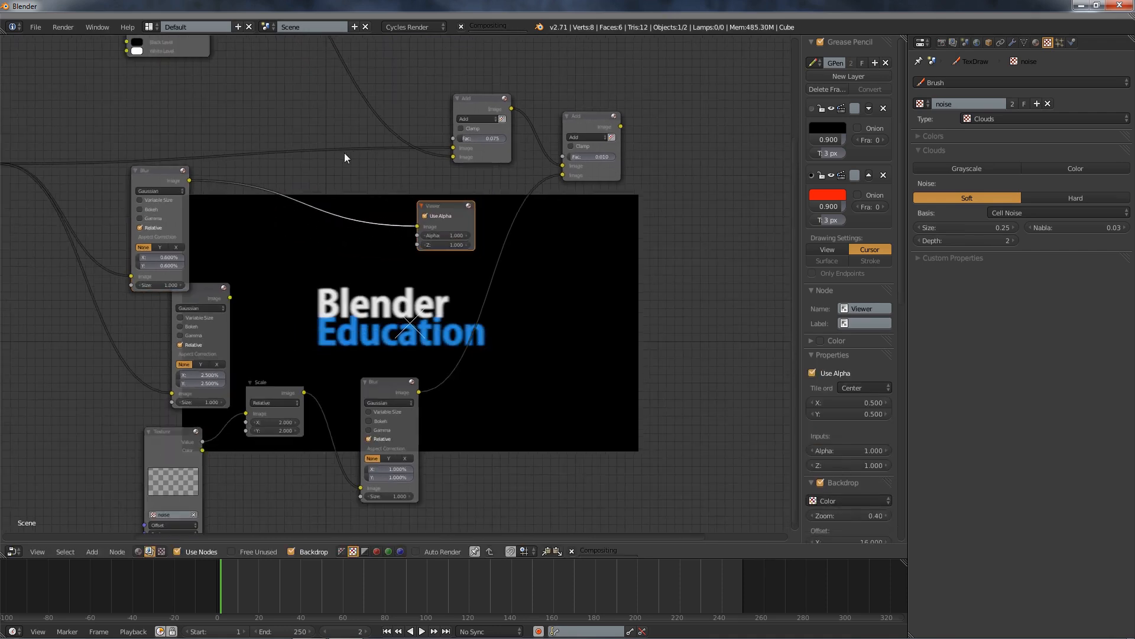
middle_click_drag(344, 152, 451, 239)
left_click(582, 187)
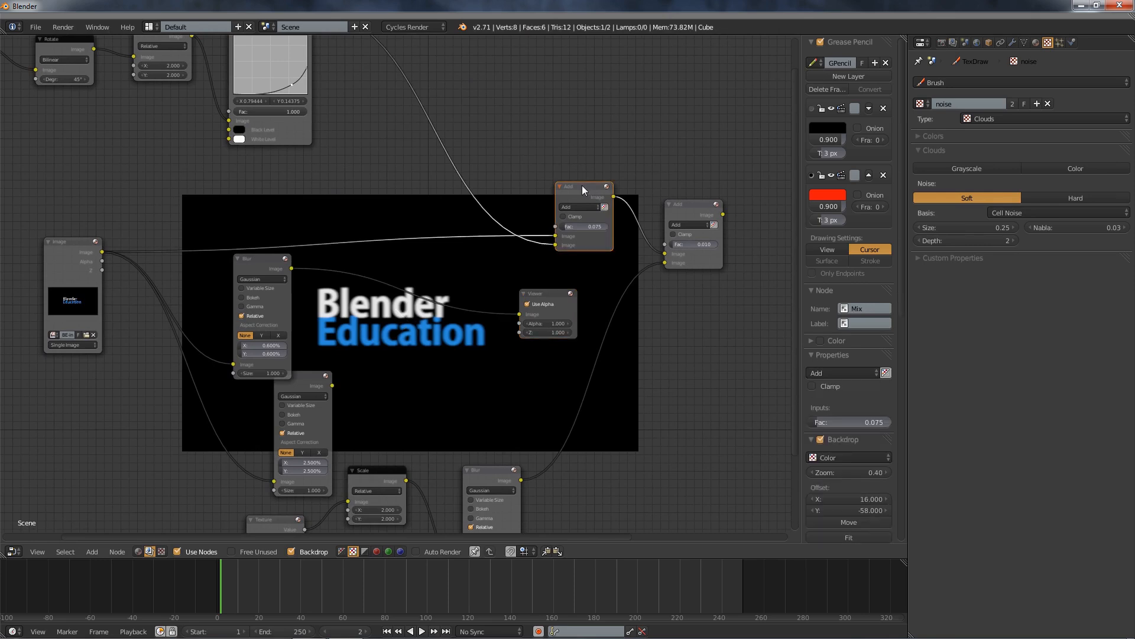
key("shift+d")
left_click(398, 209)
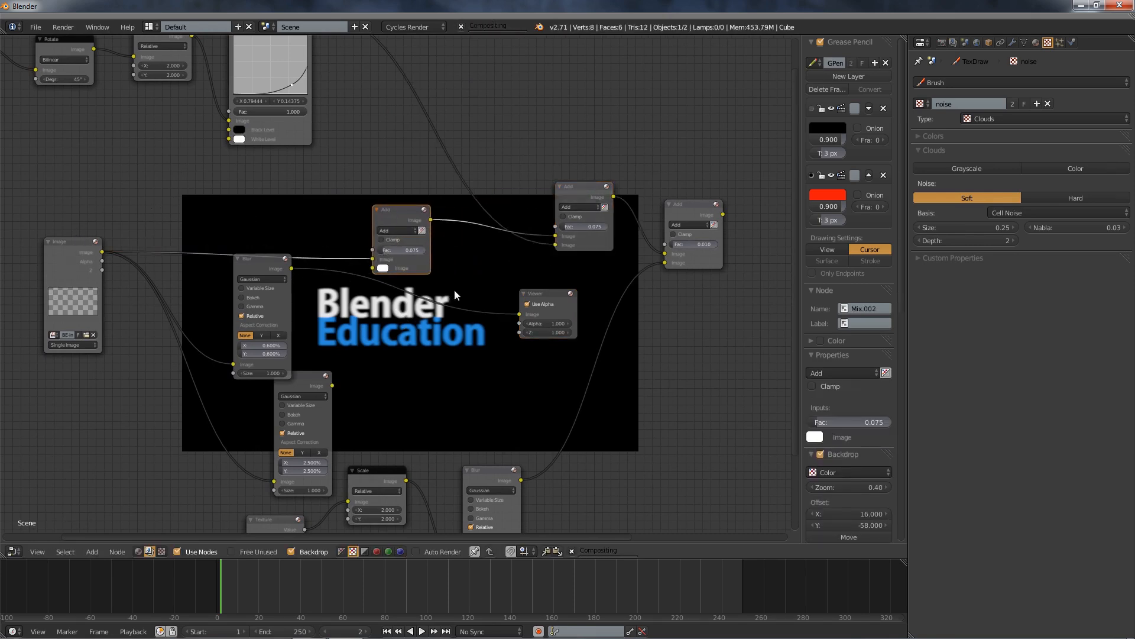
Feed the duplicated Add node into the Viewer instead of the upper Blur, and connect that Blur to the Add node's second image input.
left_click_drag(444, 290, 434, 318, "ctrl")
left_click_drag(431, 220, 520, 314)
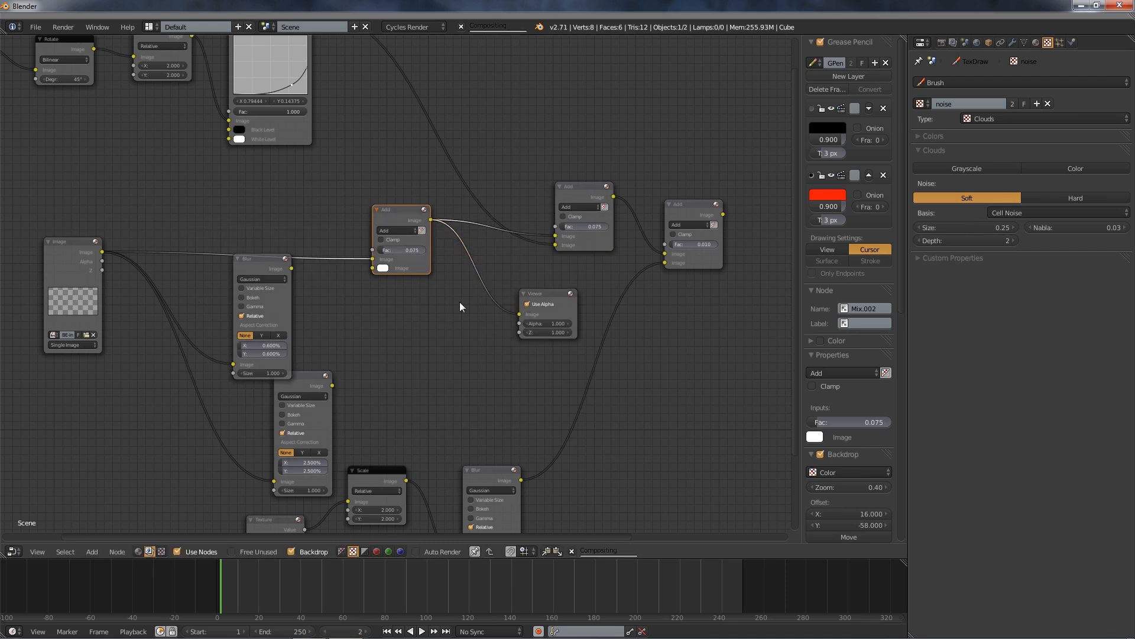
left_click_drag(290, 269, 378, 269)
scroll(367, 267, "up", 2)
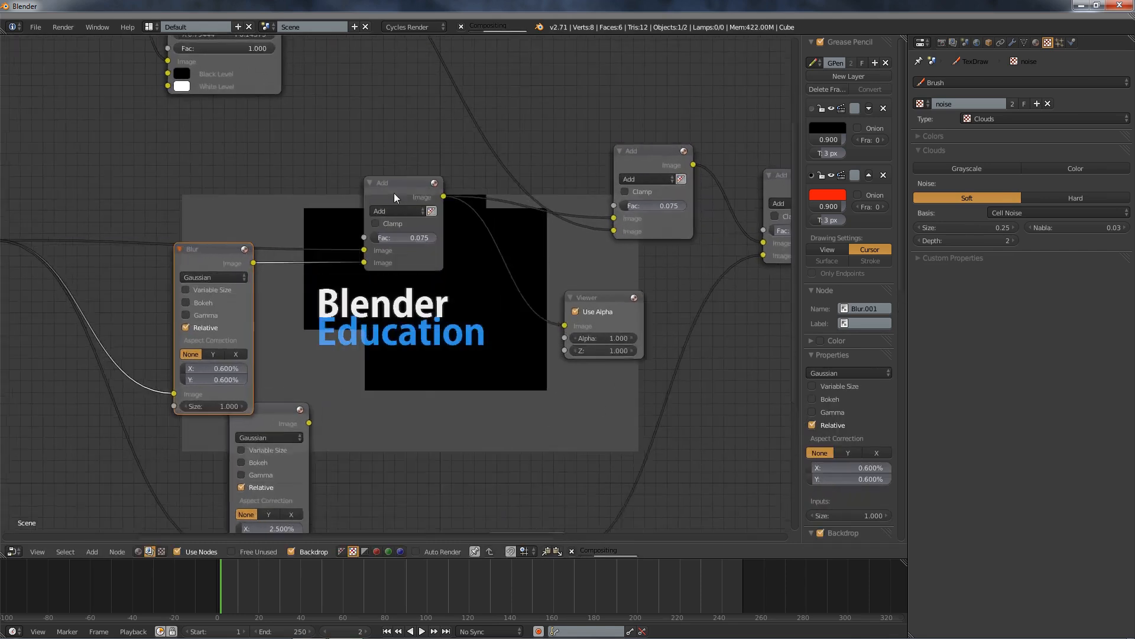
scroll(395, 194, "up", 1)
left_click_drag(389, 186, 320, 178)
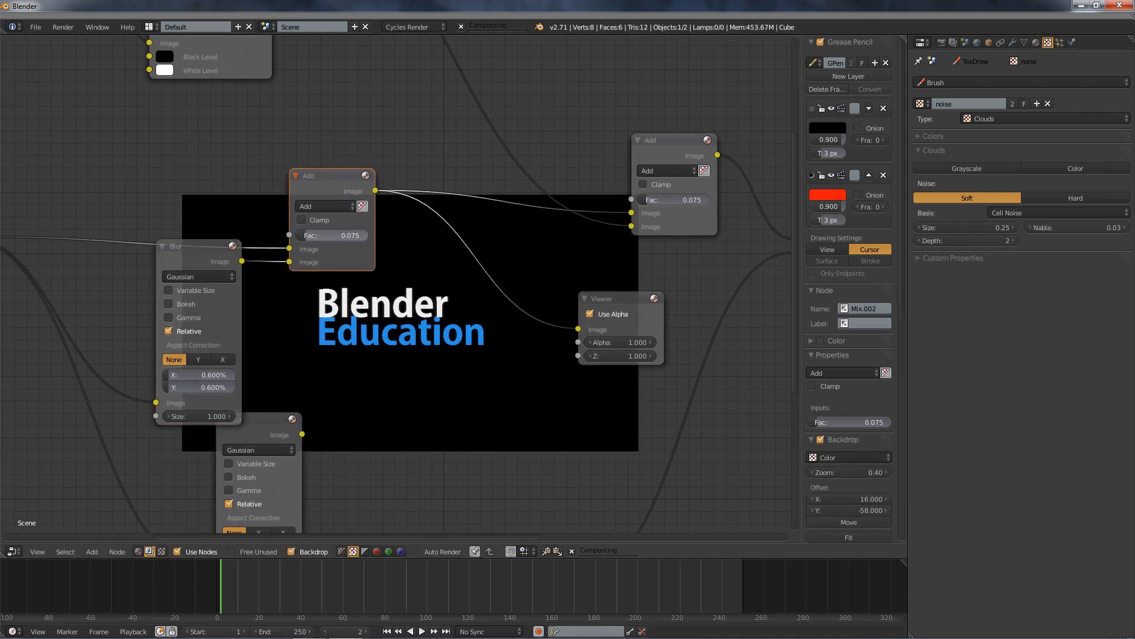
Set the new Add node's factor to 0.75.
left_click_drag(331, 235, 366, 235)
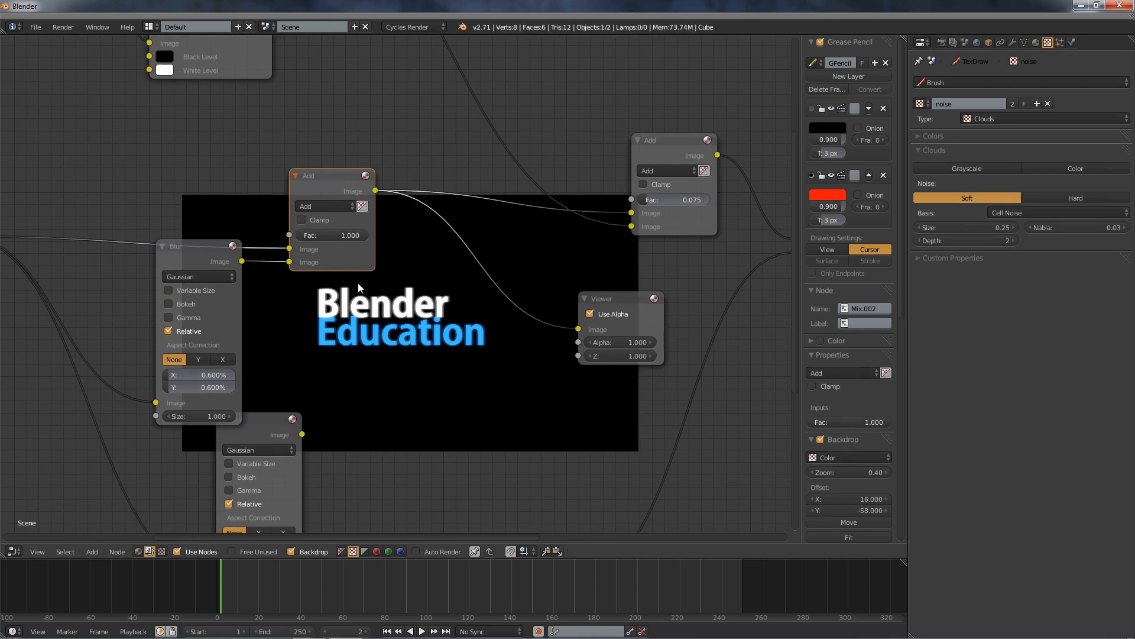
left_click(352, 238)
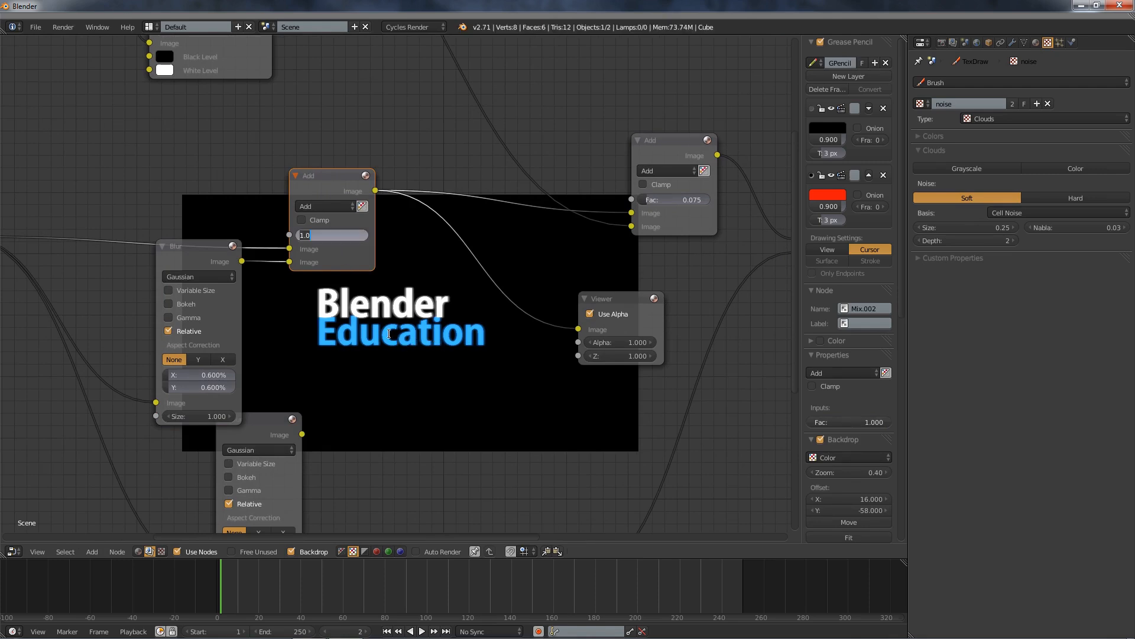
type("0.75")
key("Return")
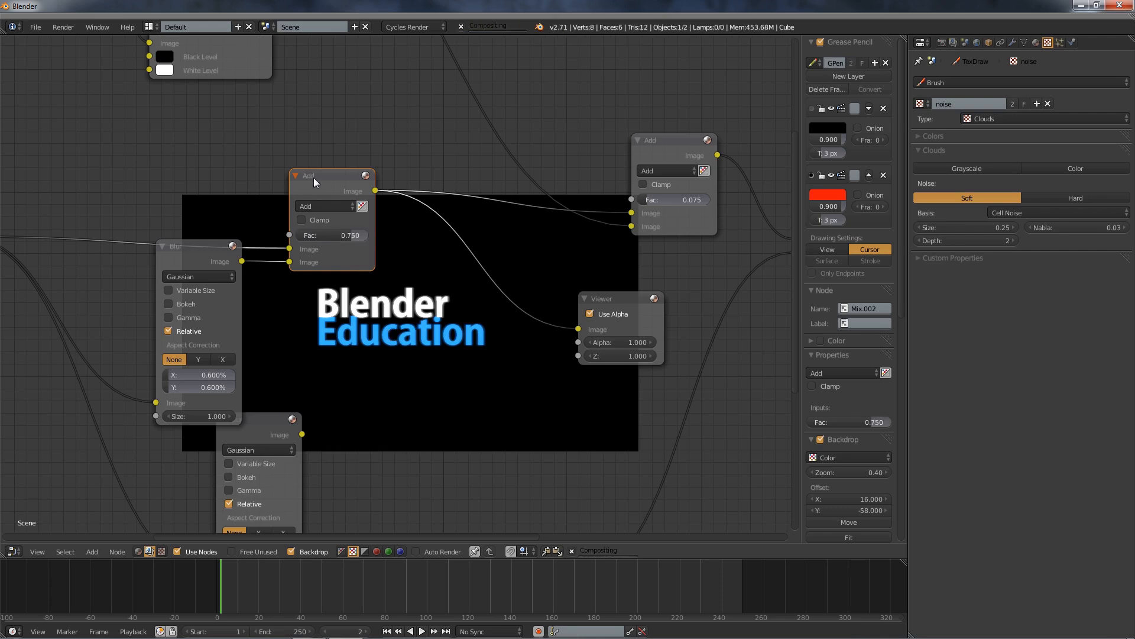
Duplicate the 0.750 Add node and place the copy between it and the 0.075 Add node.
key("shift+d")
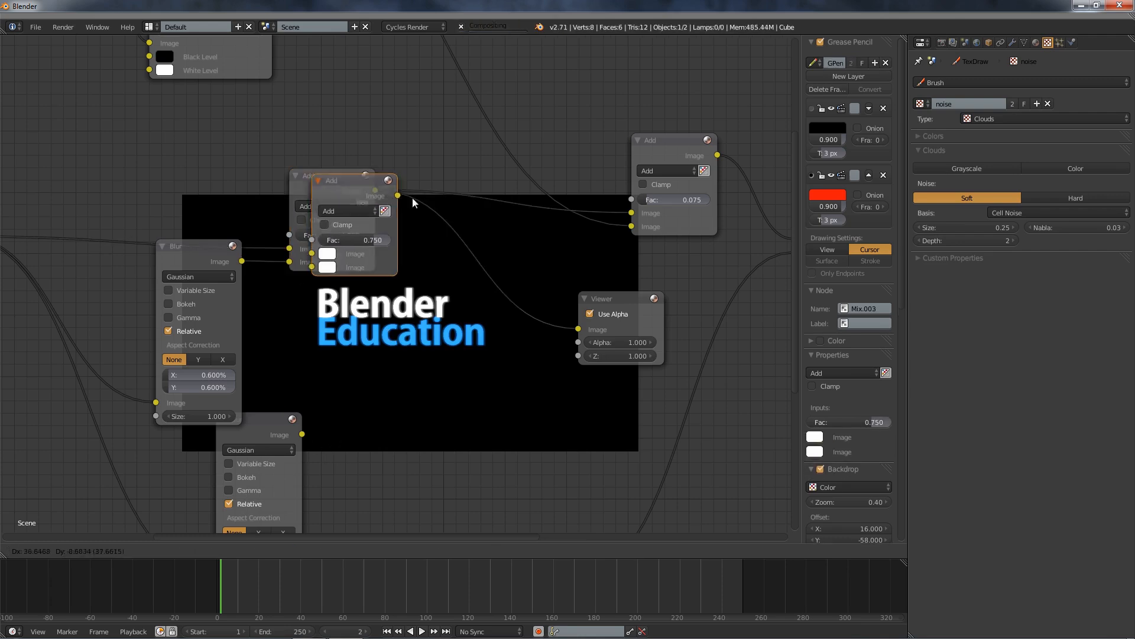
left_click(451, 149)
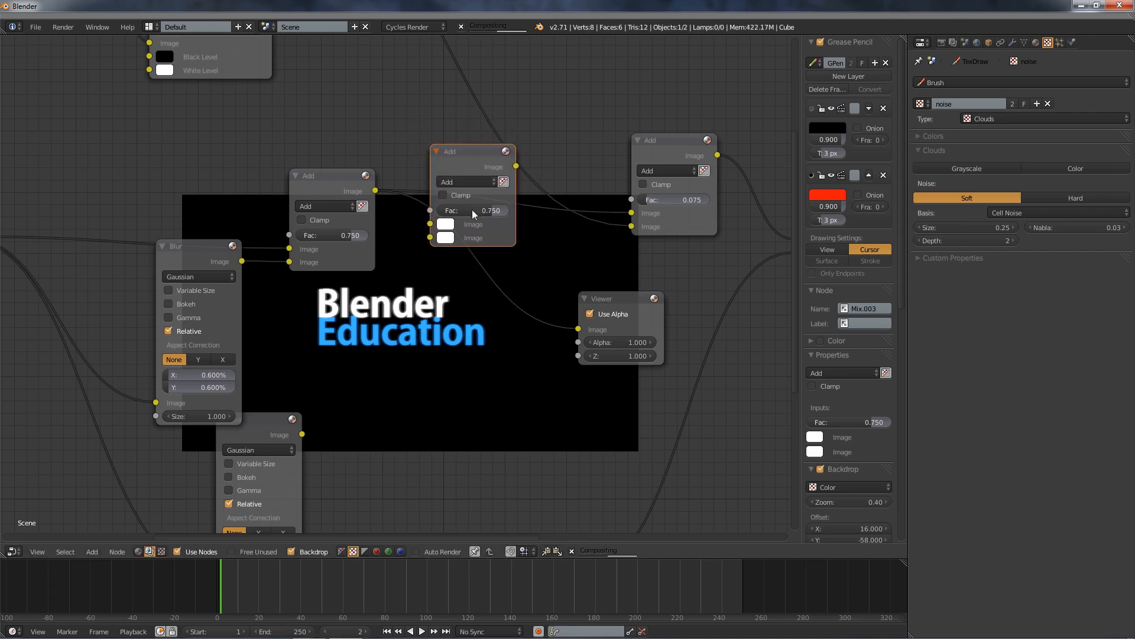
left_click_drag(473, 176, 471, 202)
Wire the original 0.750 Add node and the lower Blur into the copy's two image inputs, and connect the copy to the Viewer.
left_click_drag(376, 190, 428, 250)
left_click_drag(514, 192, 579, 328)
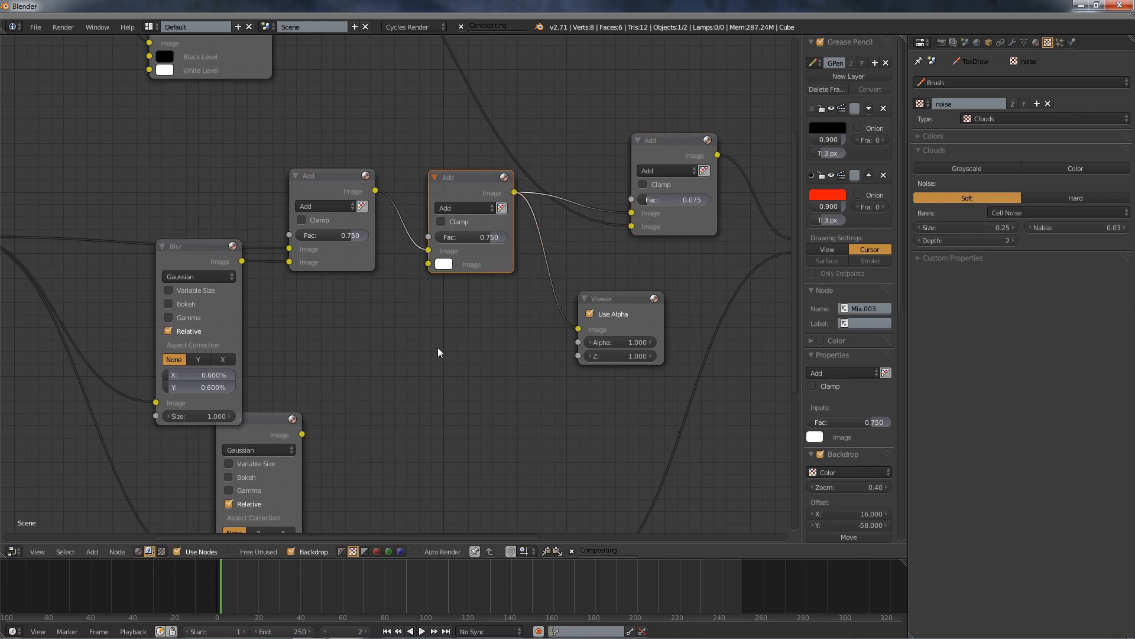
left_click_drag(302, 435, 431, 264)
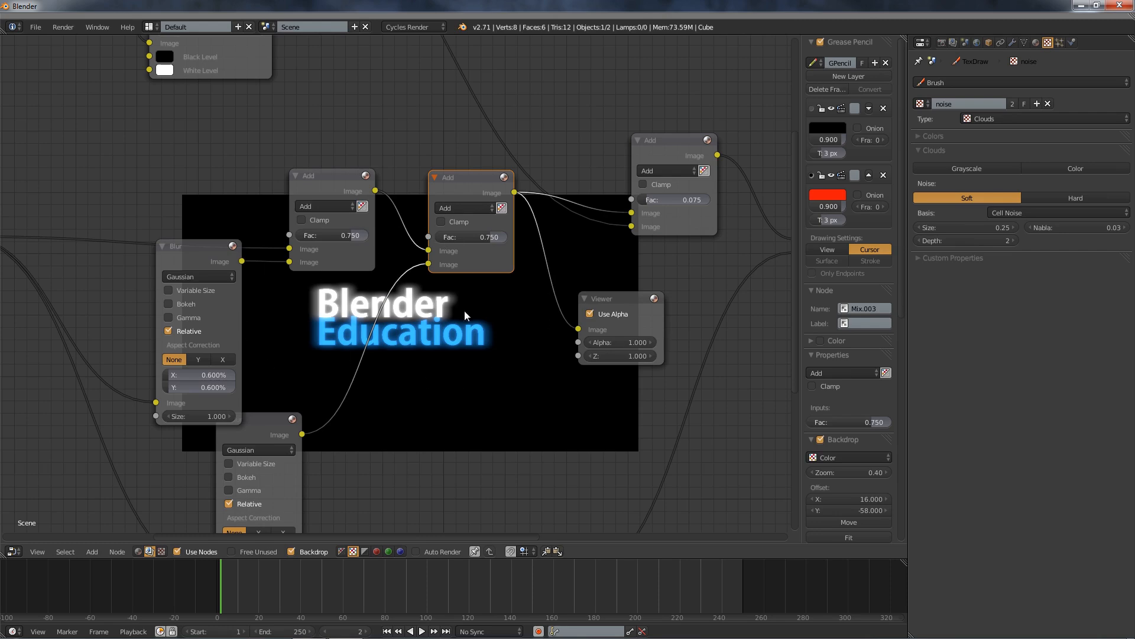
Set the second new Add node's factor to 0.1.
left_click(488, 237)
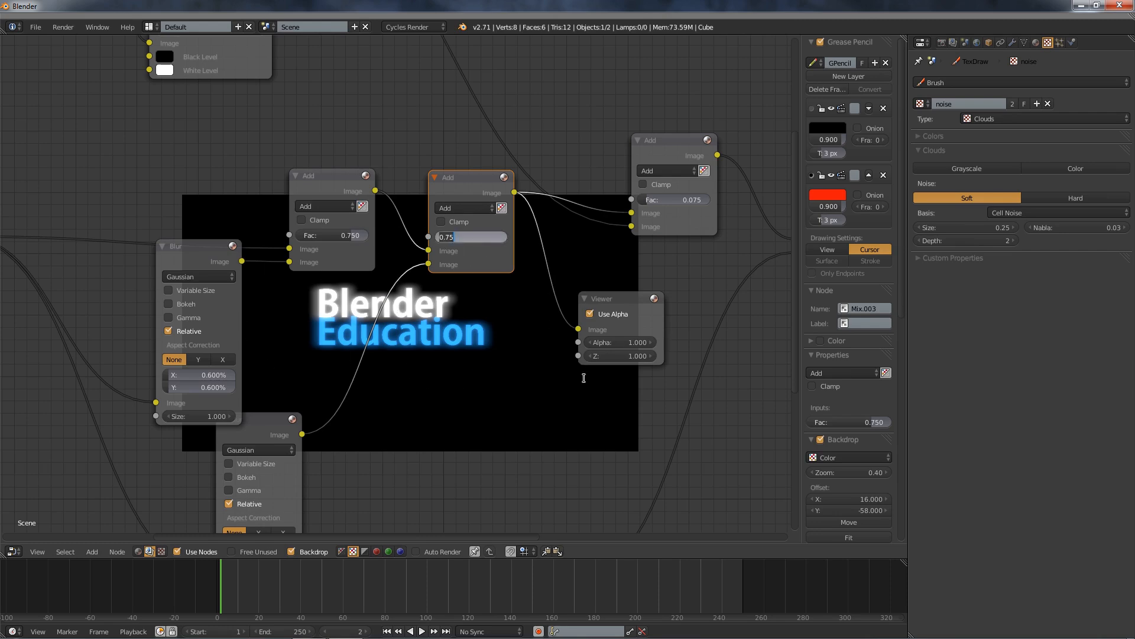
type("0.")
key("Return")
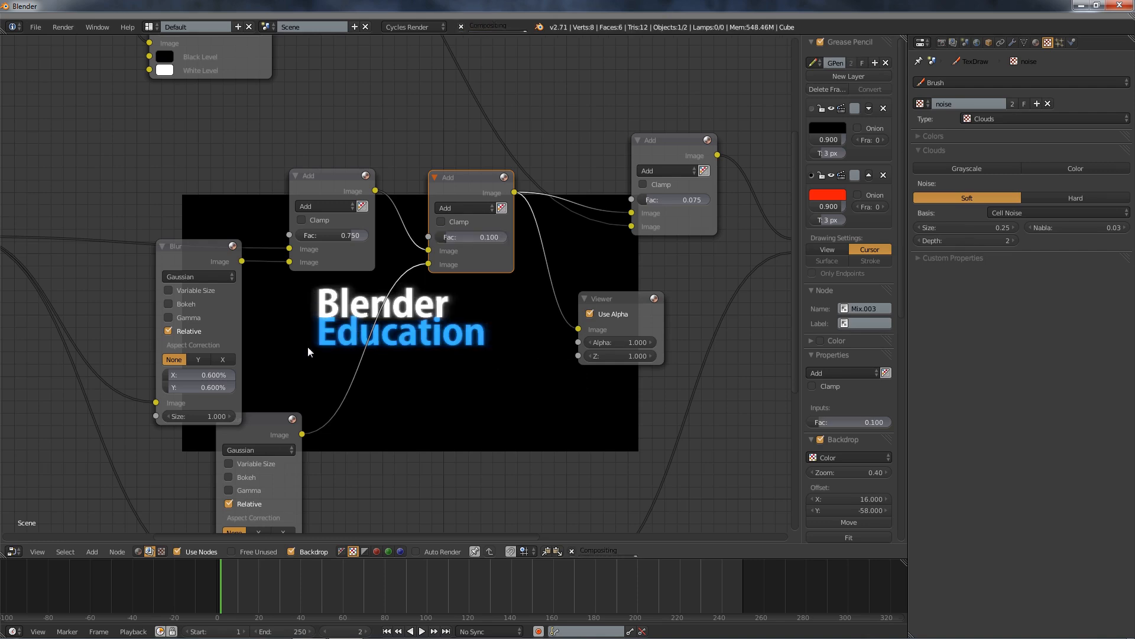
Move the Viewer past the 0.010 Add node and connect that node's output to it.
middle_click_drag(703, 271, 372, 311)
left_click_drag(268, 338, 770, 255)
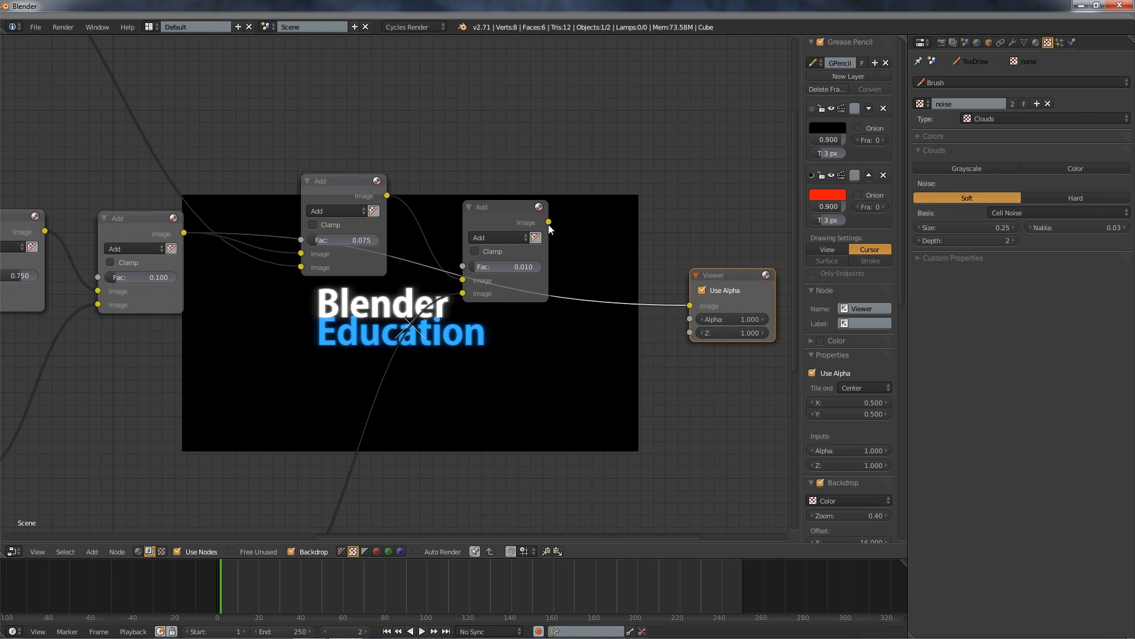
left_click_drag(548, 222, 690, 306)
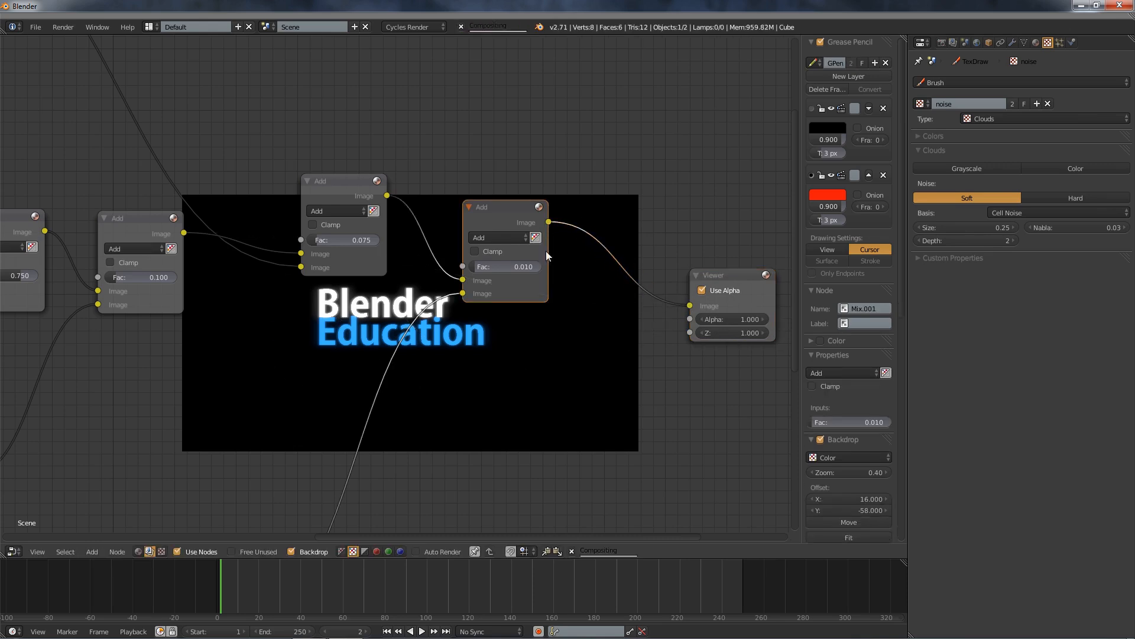
Examine the combined stripes, noise and glow on the logo by enlarging the backdrop preview to a zoom of 1.73.
scroll(457, 342, "down", 2)
middle_click_drag(493, 349, 349, 190)
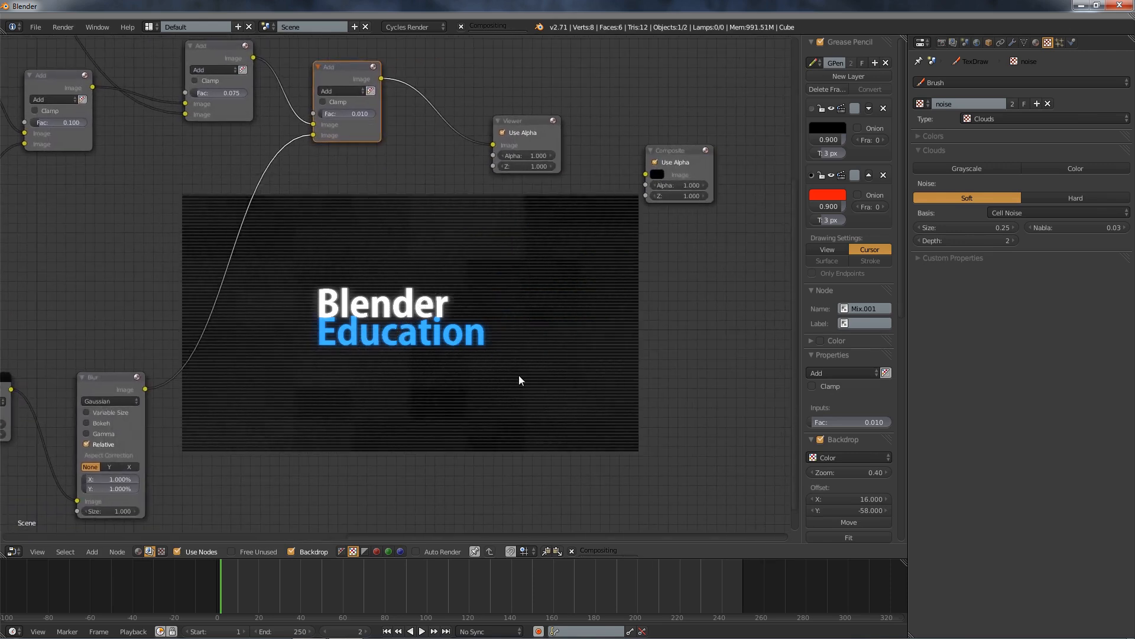
scroll(445, 304, "up", 1)
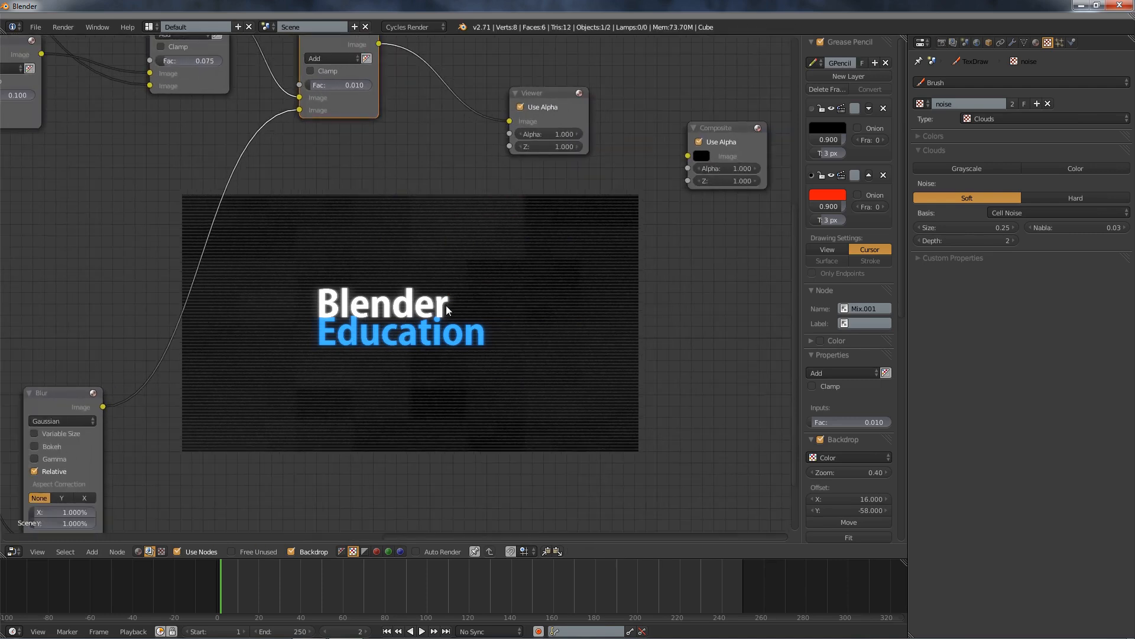
key("v")
key("v")
key("alt+v")
key("alt+v")
key("alt+v")
key("alt+v")
key("alt+v")
key("alt+v")
key("alt+v")
key("alt+v")
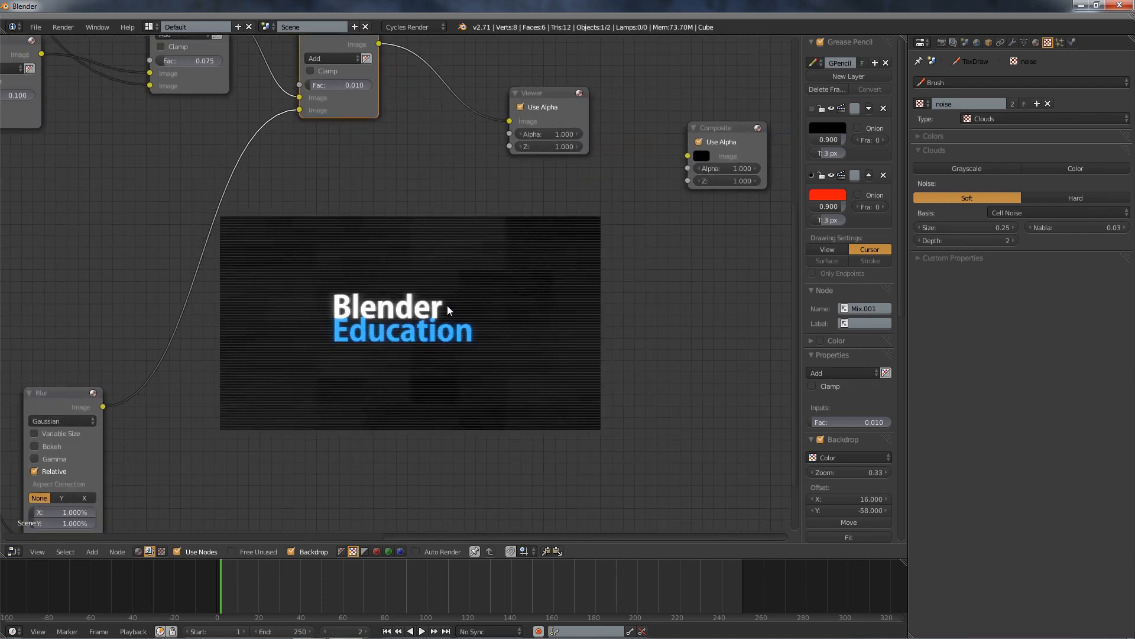
key("alt+v")
key("alt+v")
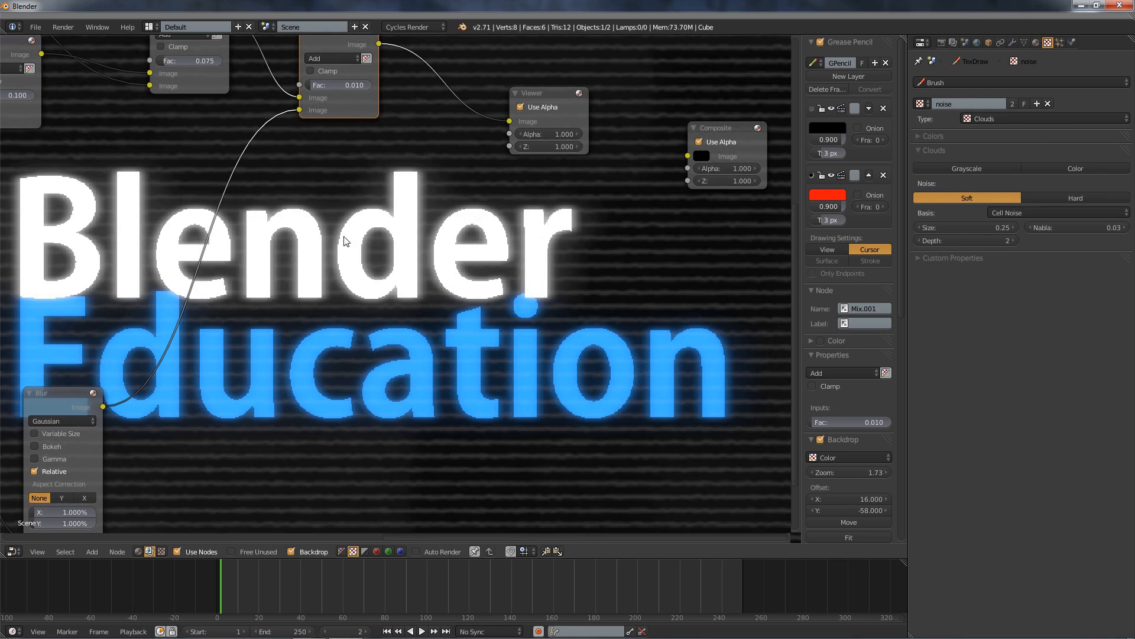
Move the 0.075 and 0.010 Add nodes together with the Viewer further along to make room after the 0.100 Add node.
scroll(322, 250, "down", 2)
scroll(320, 253, "down", 3)
middle_click_drag(289, 245, 495, 321)
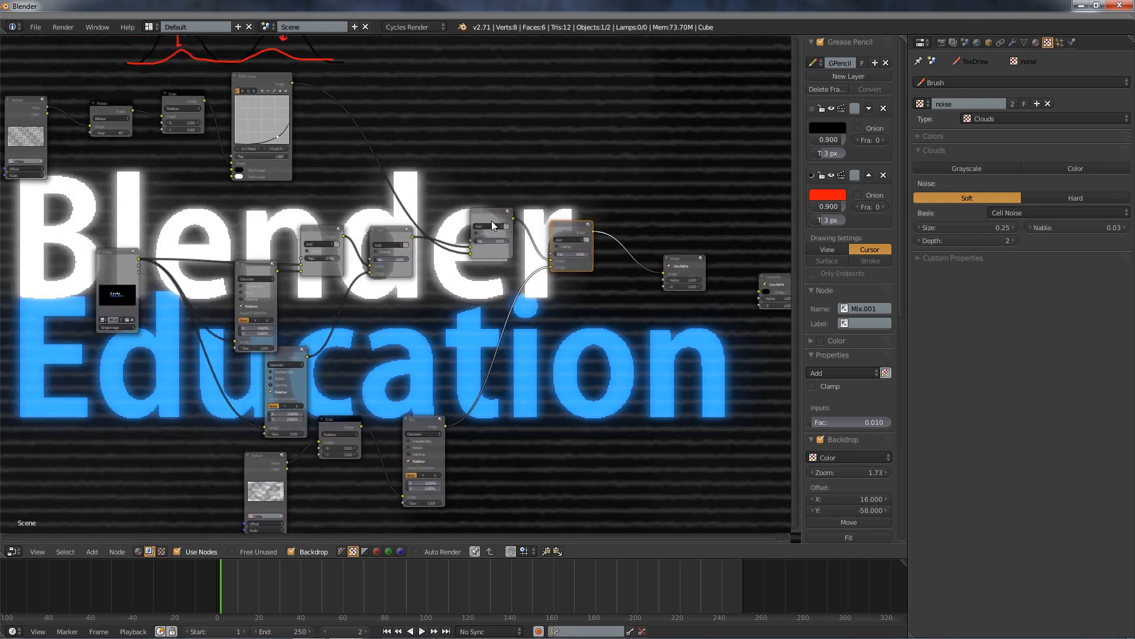
left_click(491, 221)
left_click(577, 228, "shift")
left_click(686, 263, "shift")
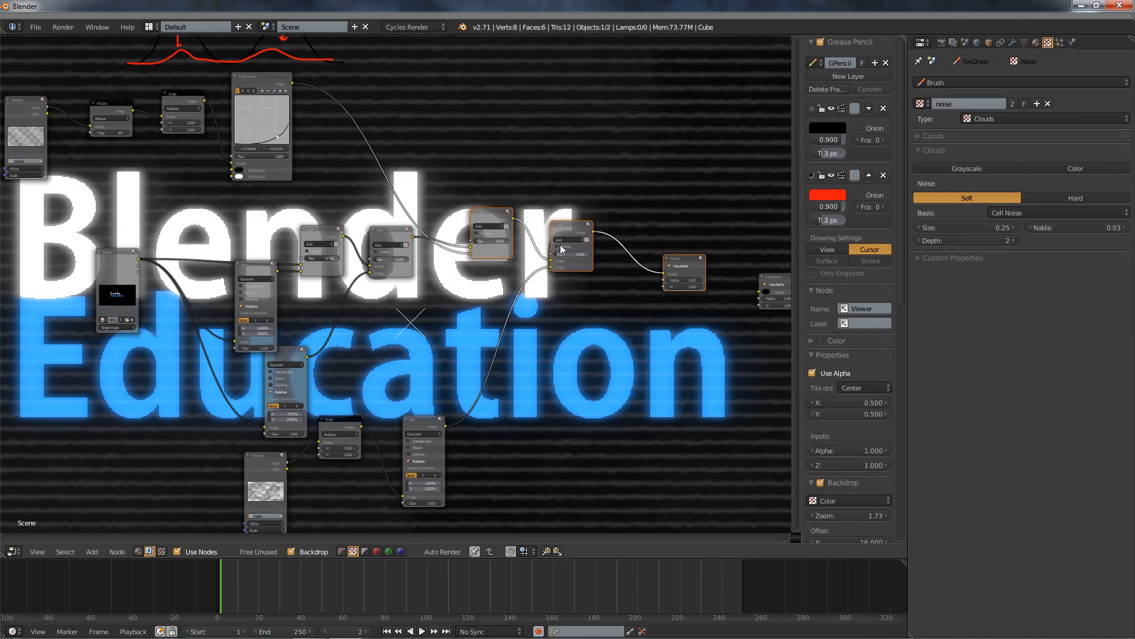
key("g")
left_click(711, 193)
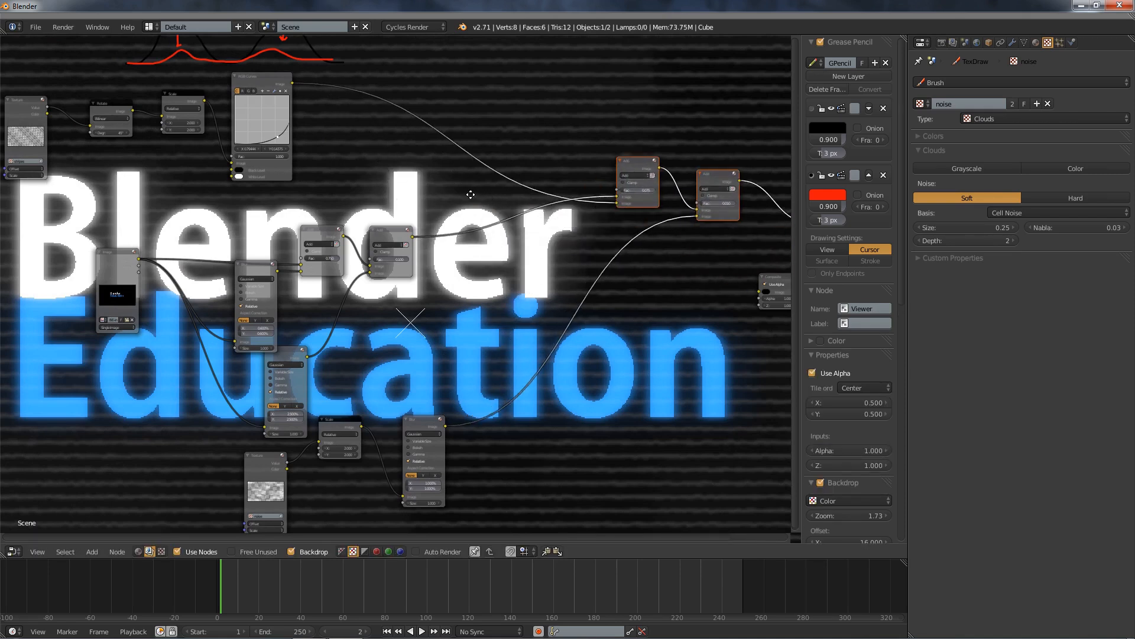
Add a Displace node on the link between the 0.100 and 0.075 Add nodes.
middle_click_drag(469, 195, 538, 335)
key("shift+a")
mouse_move(515, 344)
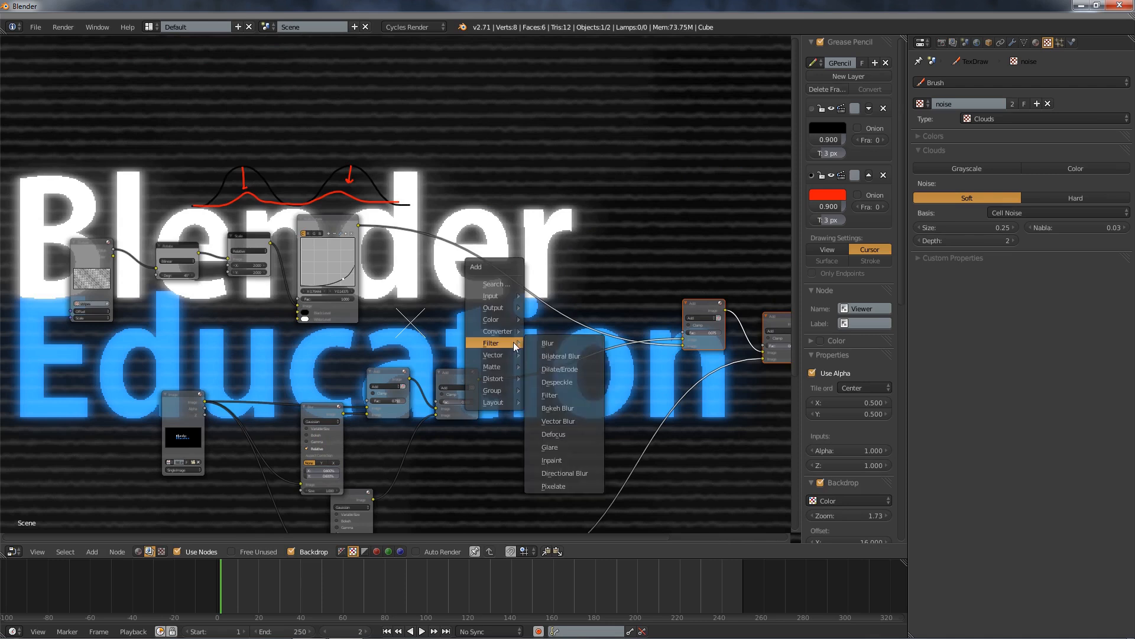
mouse_move(497, 380)
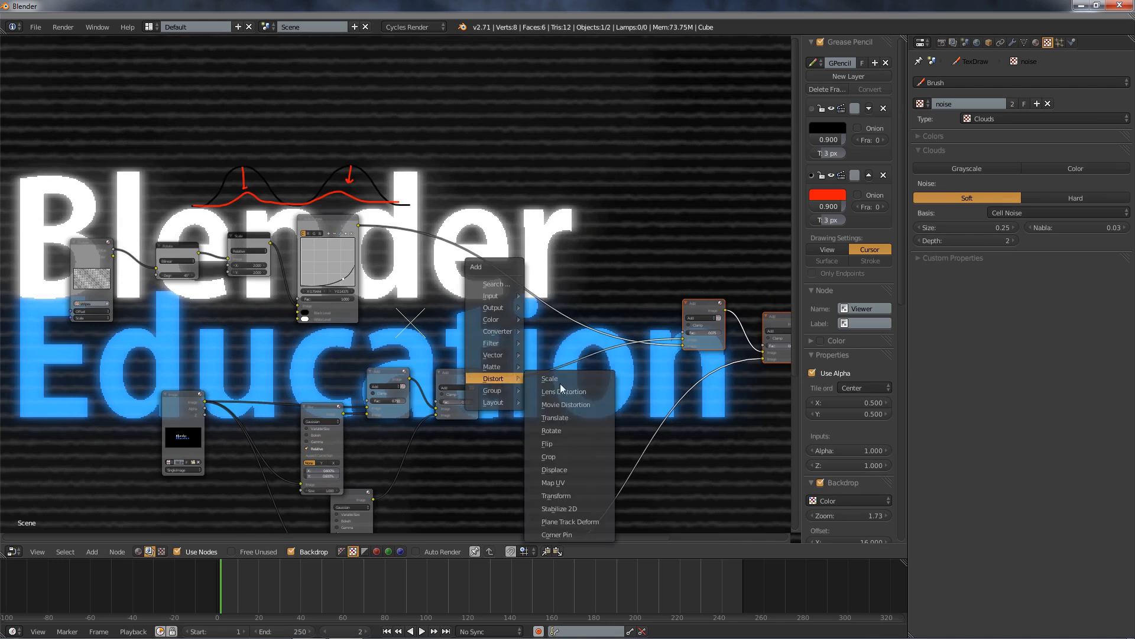
left_click(555, 470)
left_click(555, 307)
Shift the Displace node slightly and connect the RGB Curves output to its X Scale input.
scroll(584, 364, "up", 2)
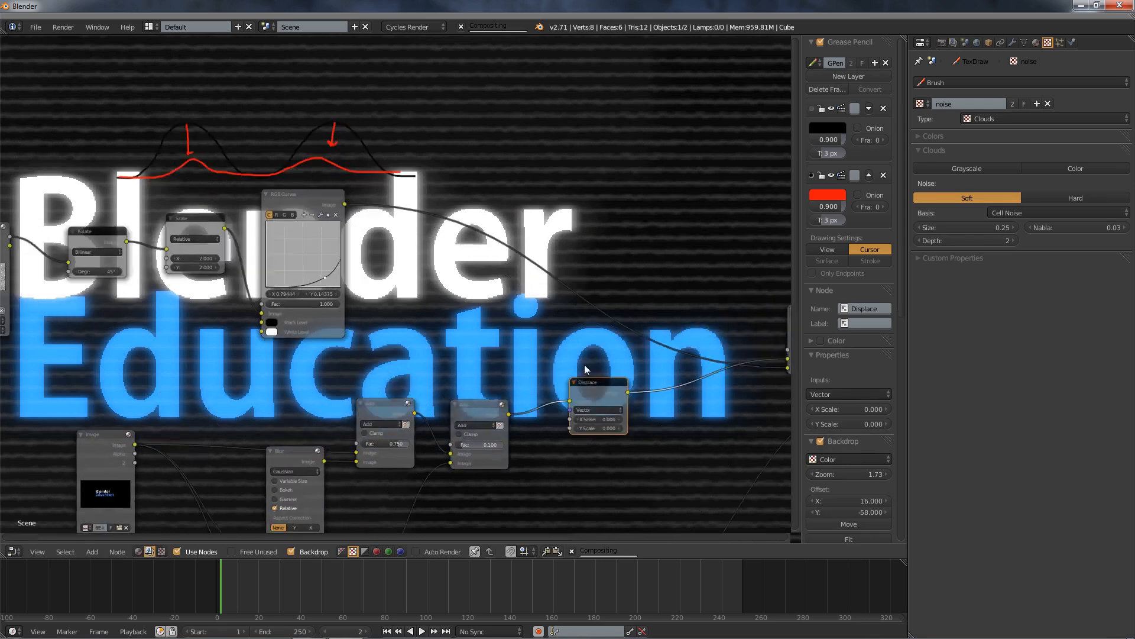
left_click_drag(630, 395, 617, 366)
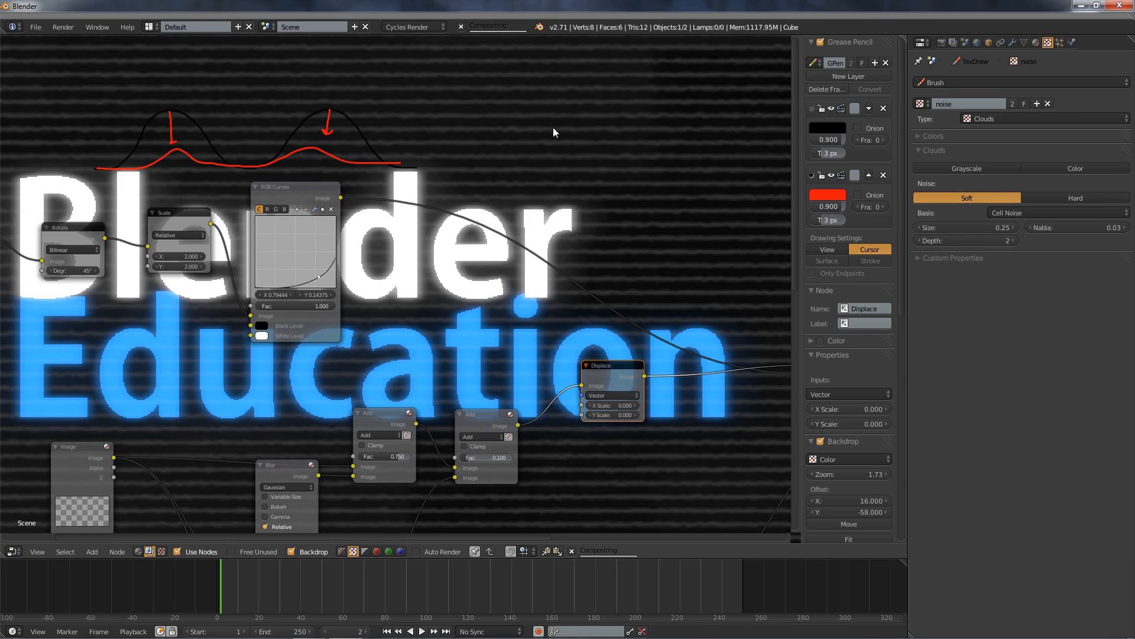
left_click_drag(340, 198, 582, 406)
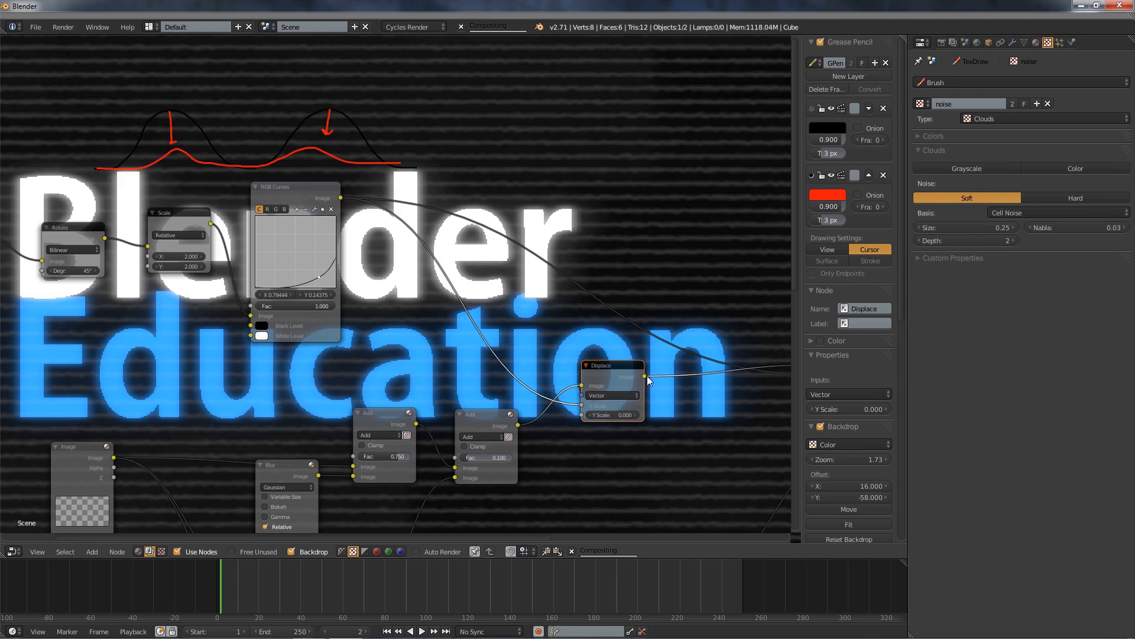
Disconnect the Viewer from the last Add node, move it beside the Displace node and connect the Displace output to it.
scroll(649, 371, "down", 4)
middle_click_drag(615, 315, 398, 312)
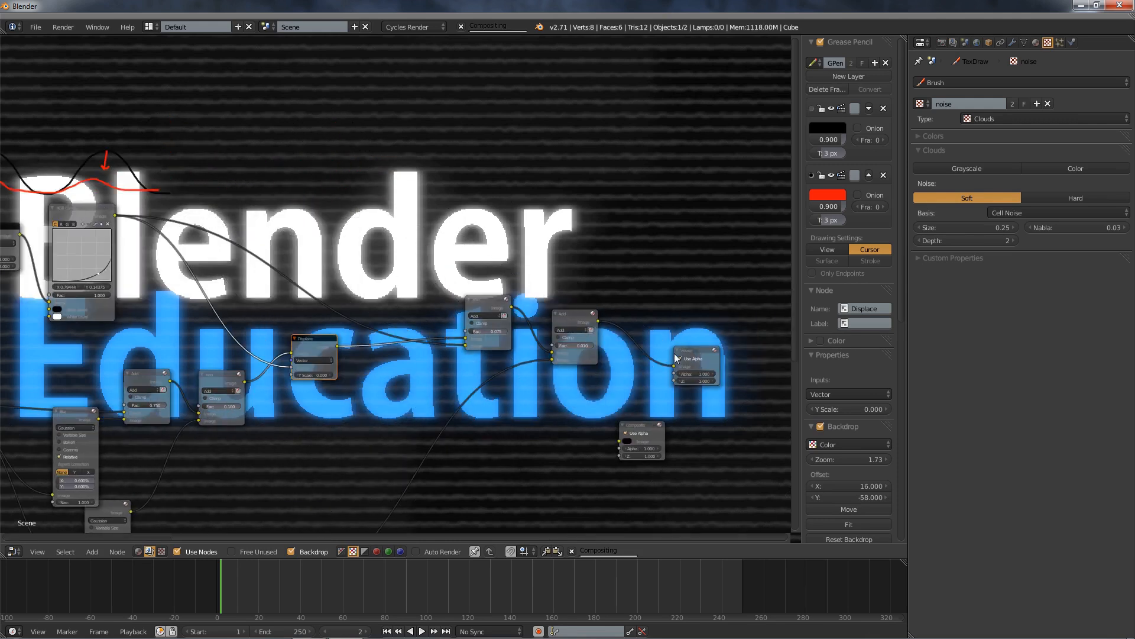
mouse_move(641, 338)
left_mouse_down("ctrl")
mouse_move(642, 358)
mouse_move(459, 307)
mouse_move(430, 258)
mouse_move(453, 257)
left_mouse_up("ctrl")
left_click_drag(337, 346, 398, 273)
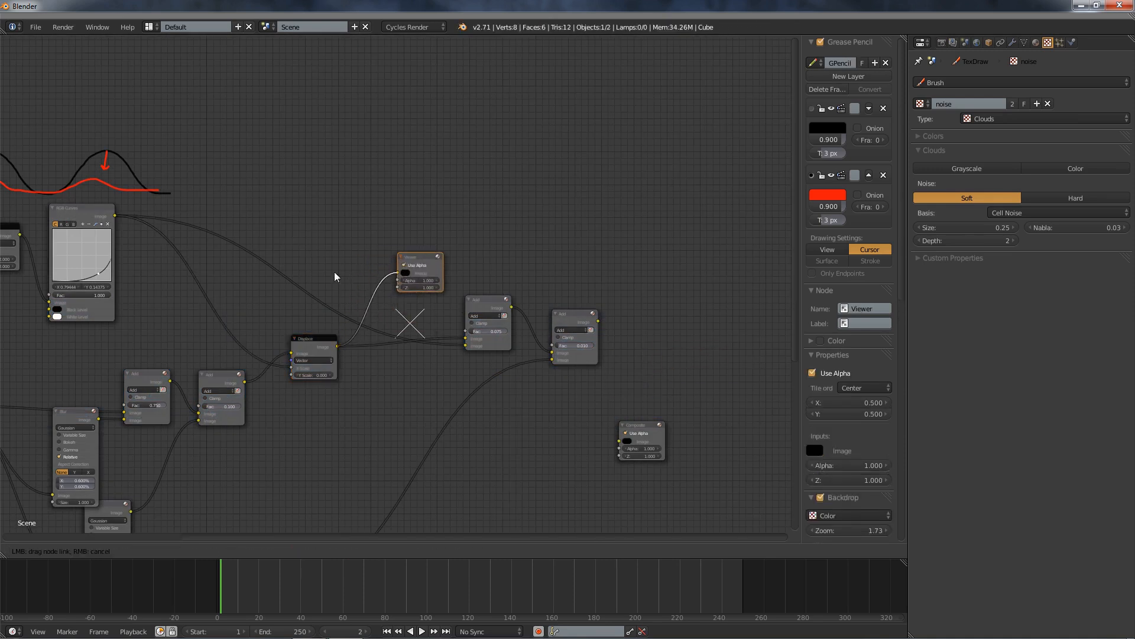
middle_click_drag(348, 268, 484, 244)
scroll(484, 244, "up", 2)
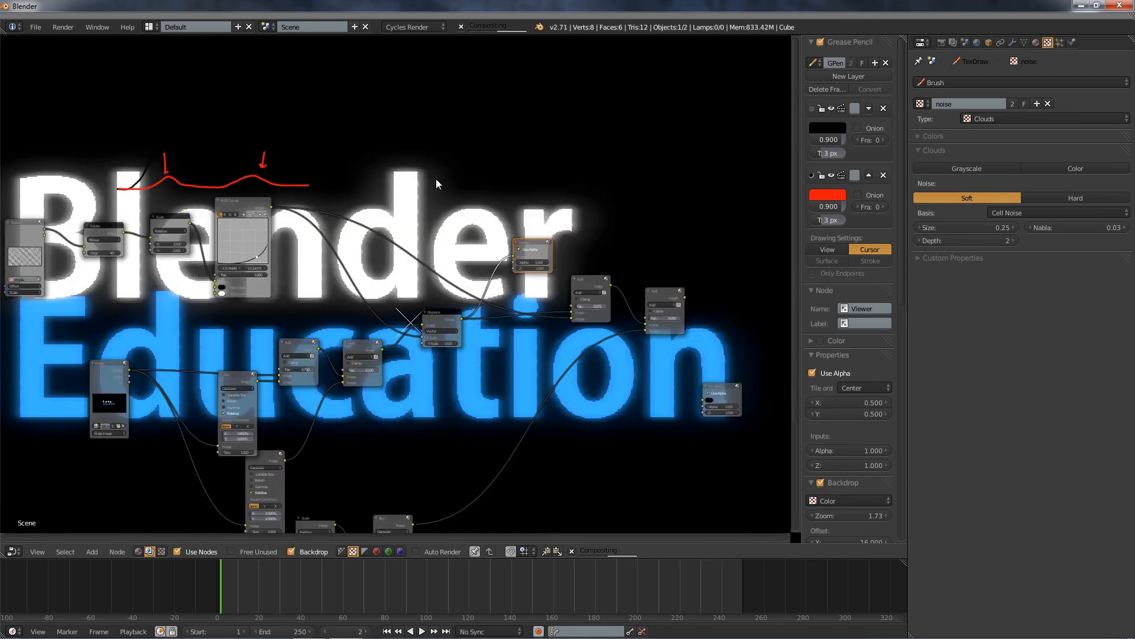
Add a Math node on the link between the RGB Curves and the Displace X Scale input, and set it to Multiply.
scroll(436, 179, "up", 2)
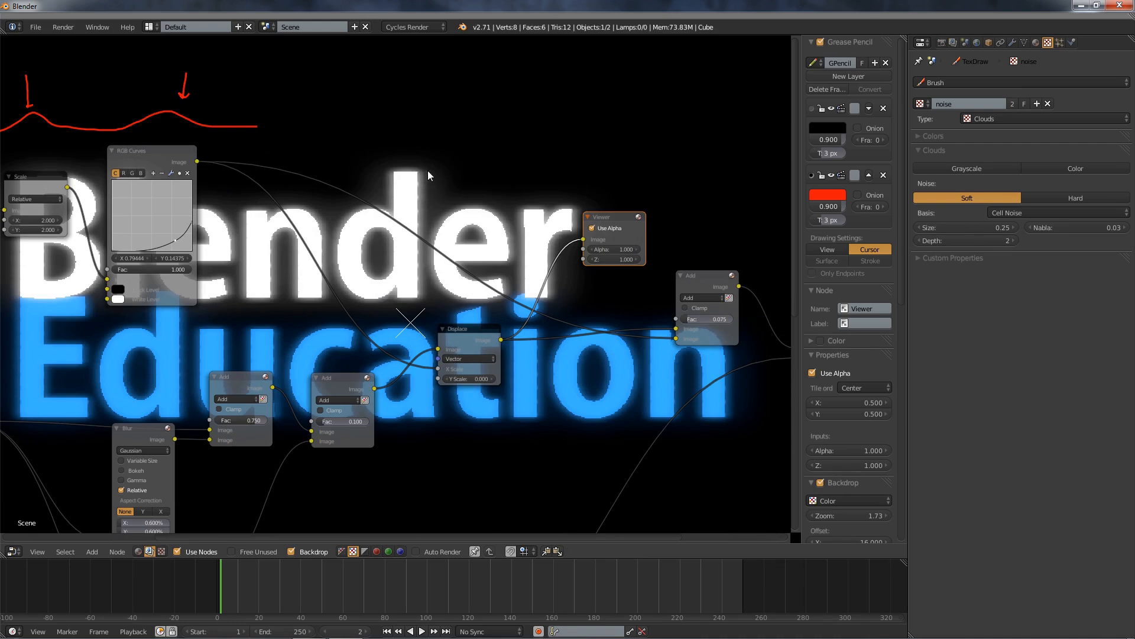
key("shift+a")
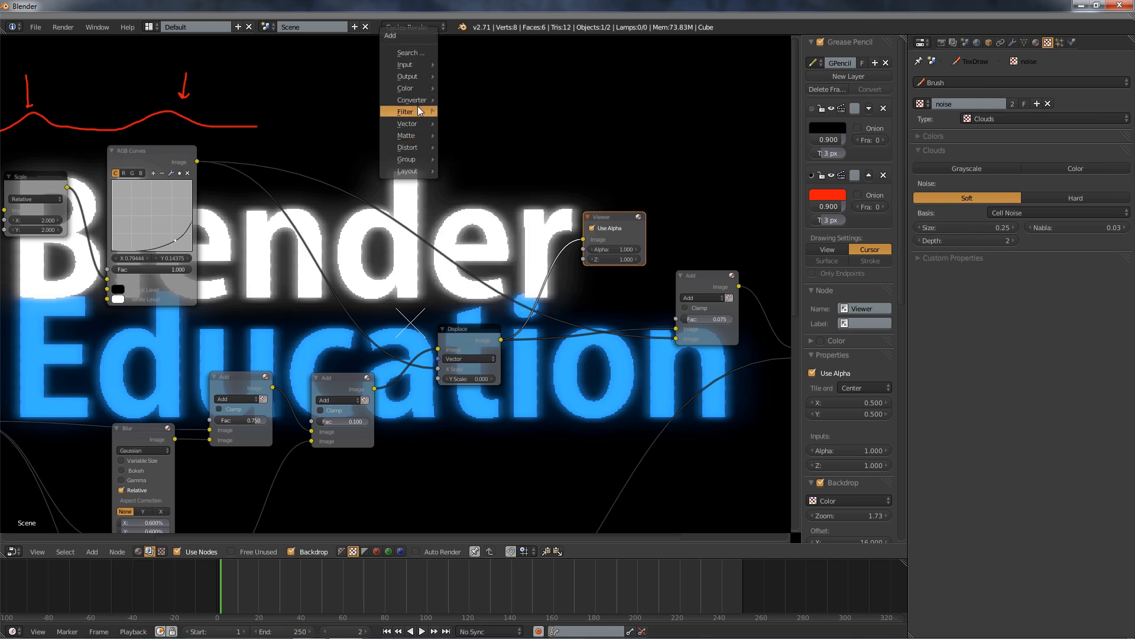
mouse_move(417, 110)
left_click(457, 99)
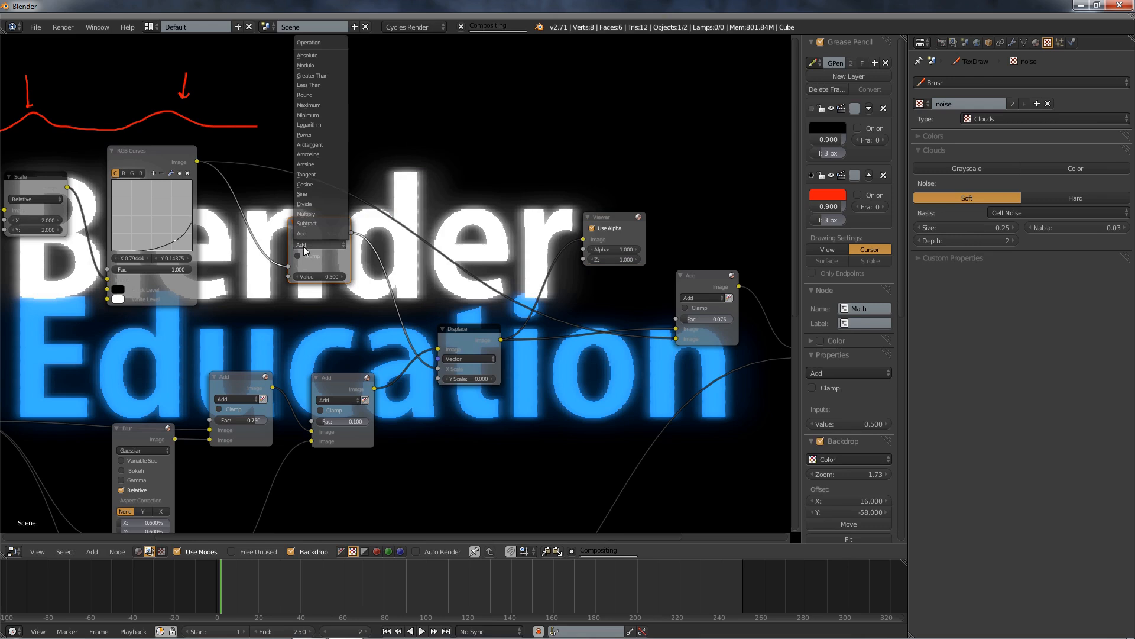
left_click(314, 213)
Try values of 2 and 10 on the Multiply node and inspect the displaced text with the backdrop zoomed out to 1.00.
left_click(317, 276)
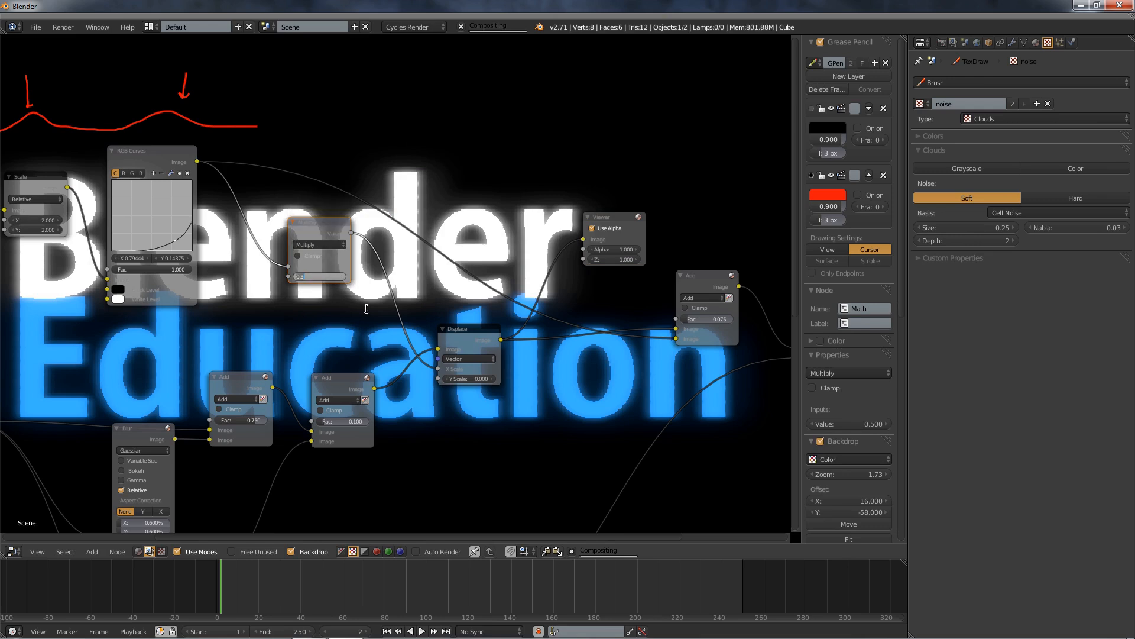
type("2")
key("Return")
type("10")
key("Return")
middle_click_drag(428, 184, 421, 269)
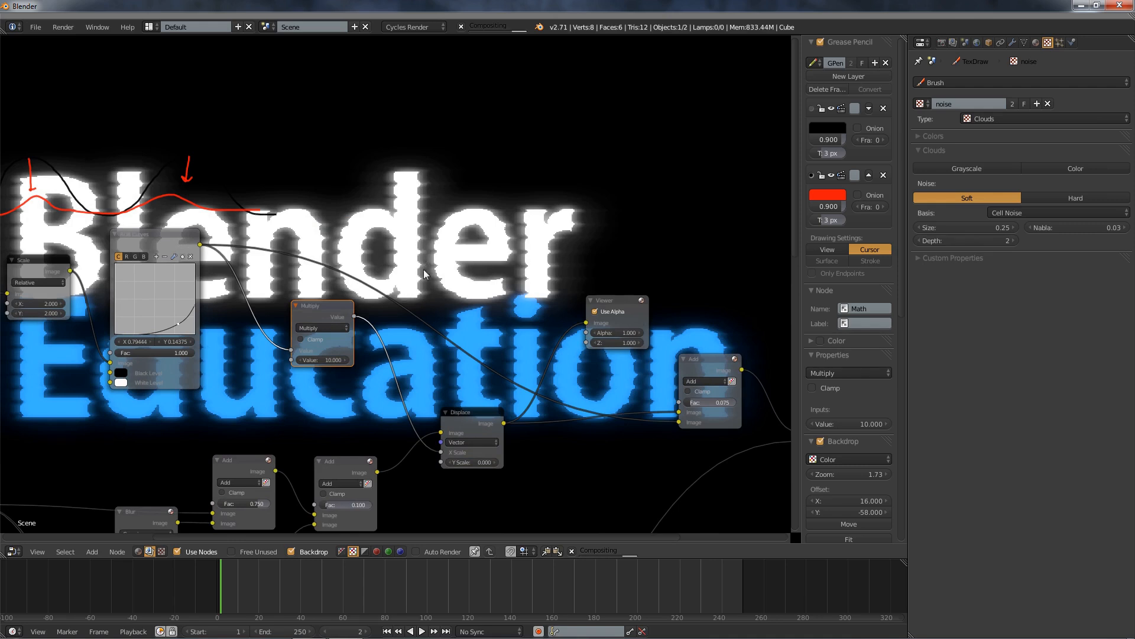
key("v")
key("v")
key("v")
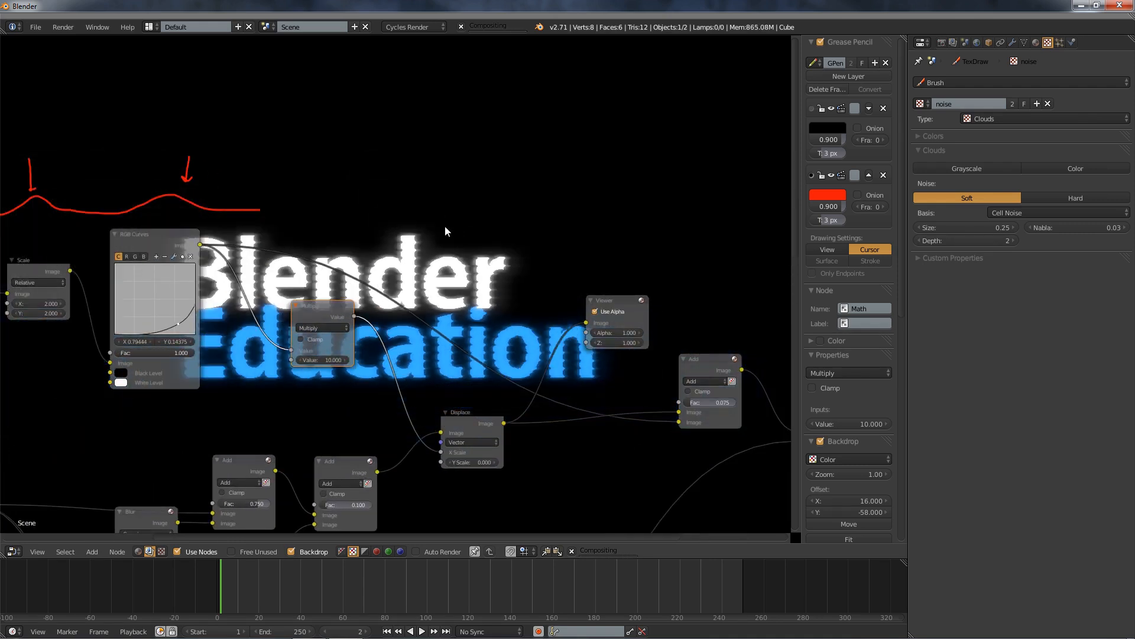
middle_click_drag(433, 218, 382, 349)
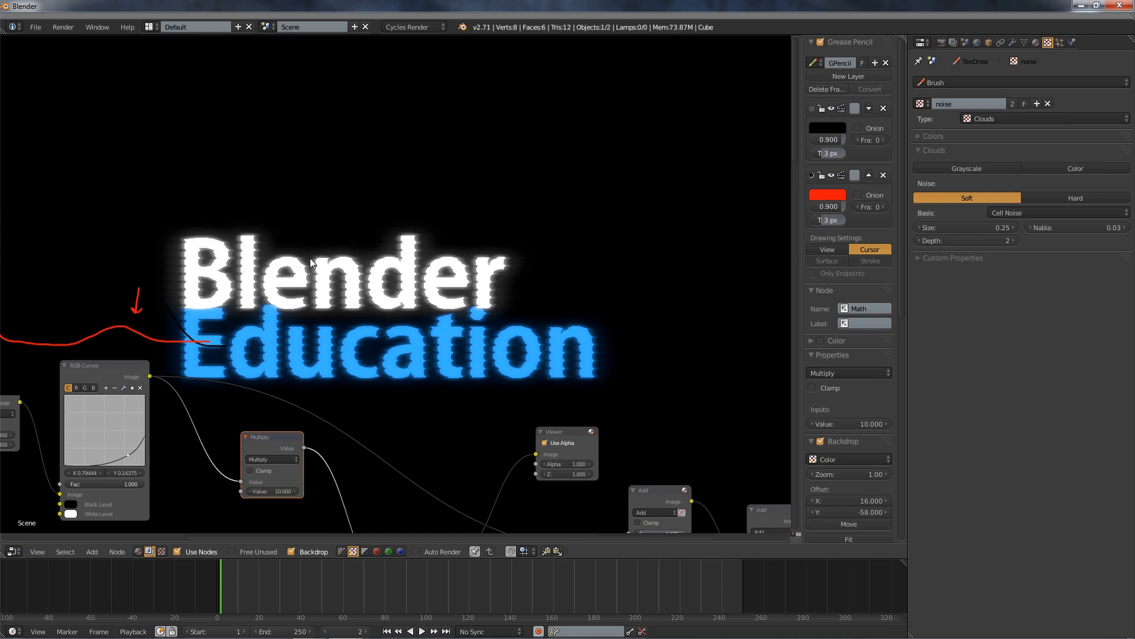
Set the Multiply node's value to 3 and refine it to 4.
scroll(383, 384, "up", 1)
middle_click_drag(393, 339, 389, 101)
scroll(387, 244, "up", 4)
middle_click_drag(372, 242, 491, 230)
scroll(324, 309, "up", 2)
left_click(331, 250)
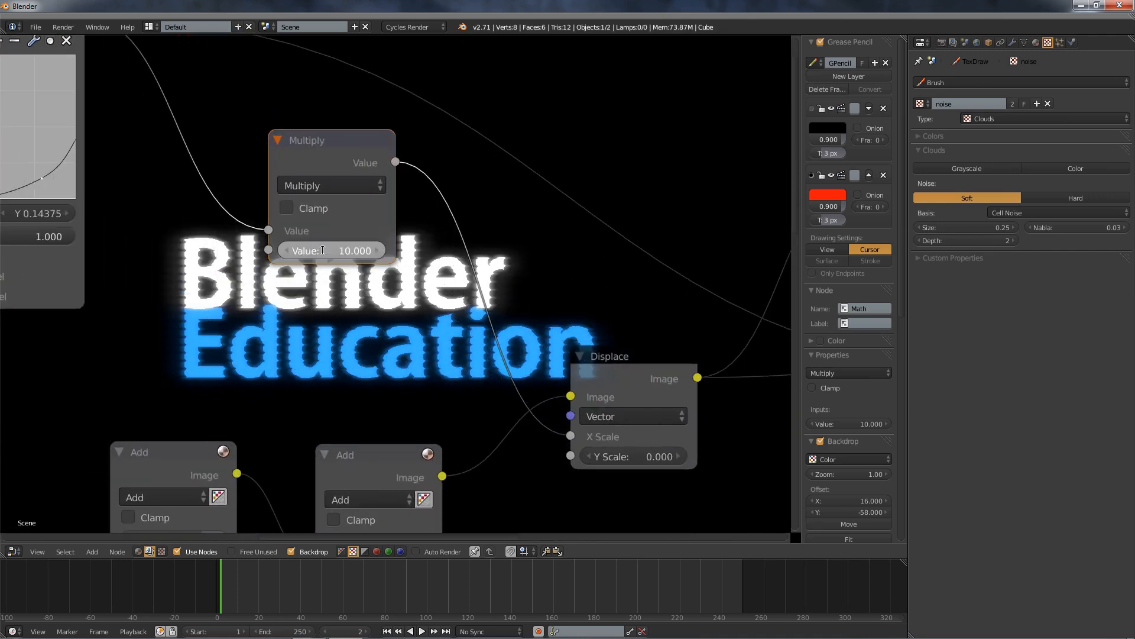
type("3")
key("Return")
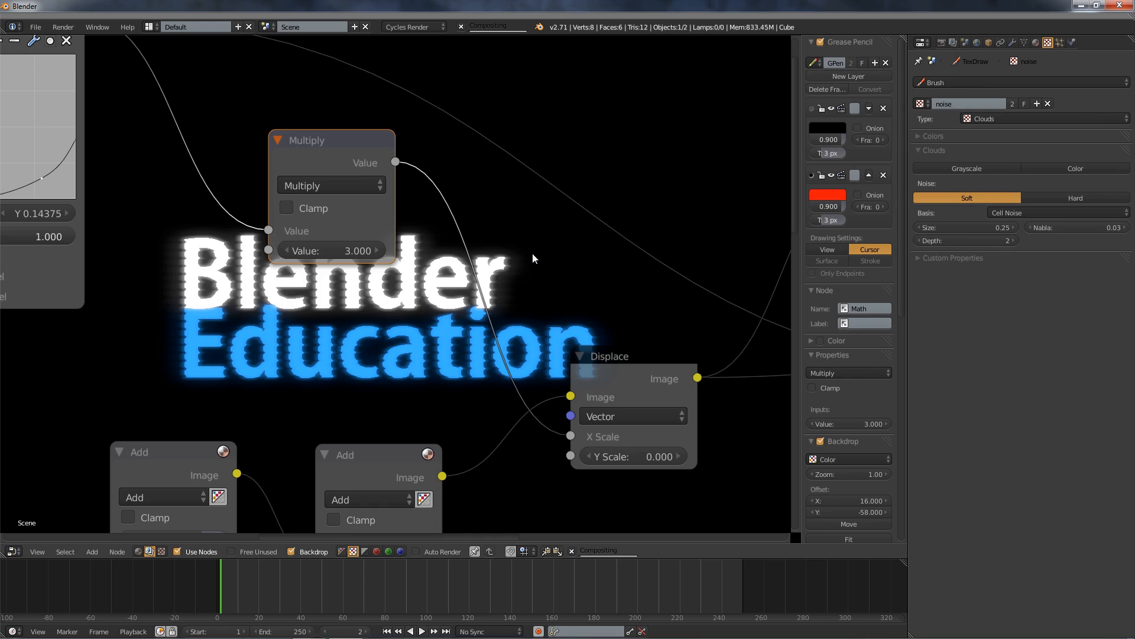
left_click(334, 255)
type("4")
key("Return")
Move the Viewer past the last Add node and connect the 0.010 Add node's output to it.
scroll(520, 241, "down", 2)
middle_click_drag(530, 243, 286, 328)
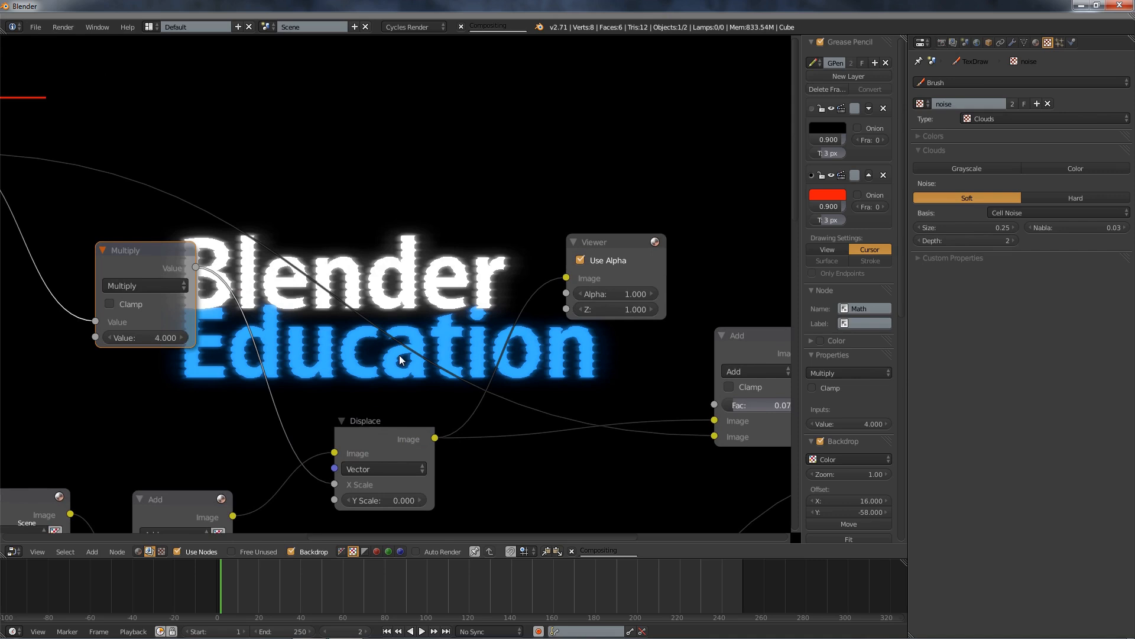
middle_click_drag(459, 294, 410, 438)
scroll(424, 391, "down", 5)
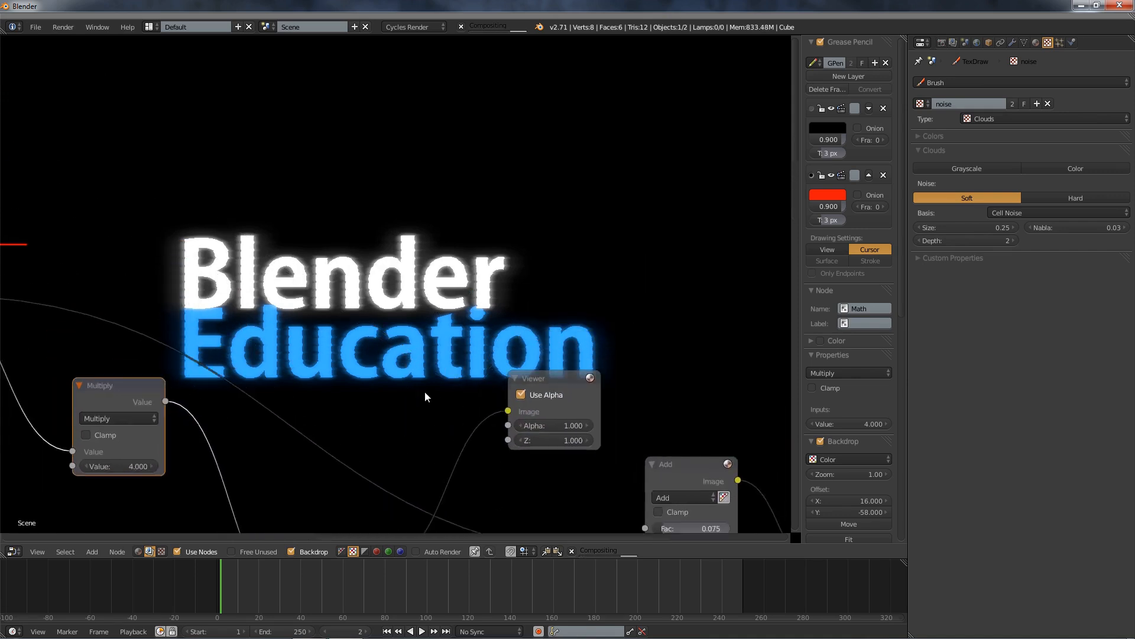
left_click_drag(532, 350, 793, 377)
scroll(616, 331, "down", 1)
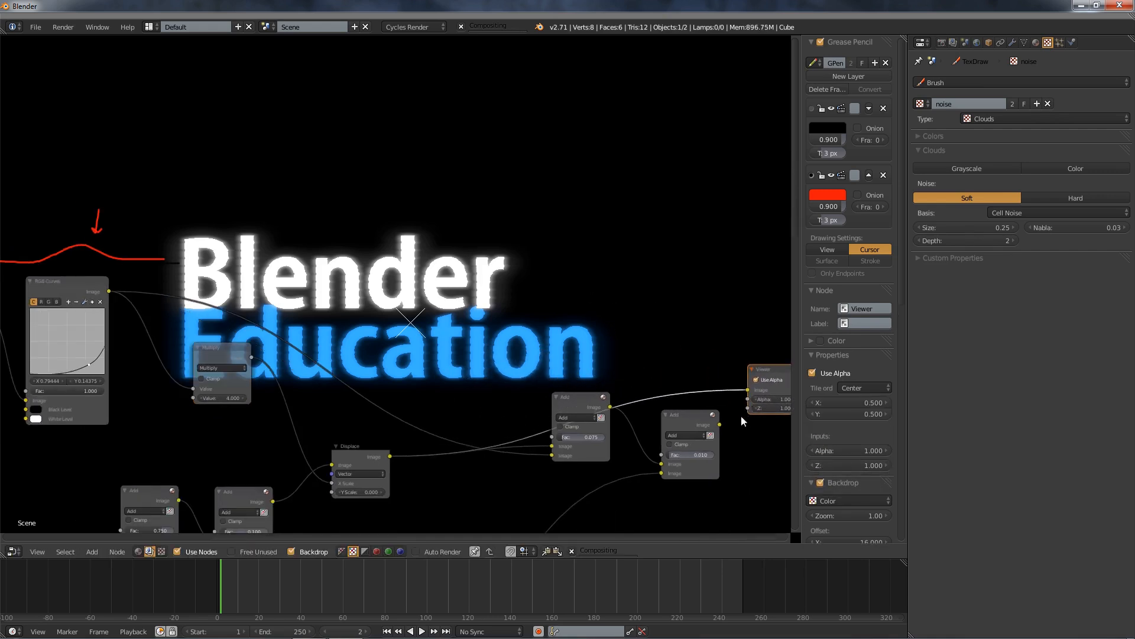
left_click(714, 423)
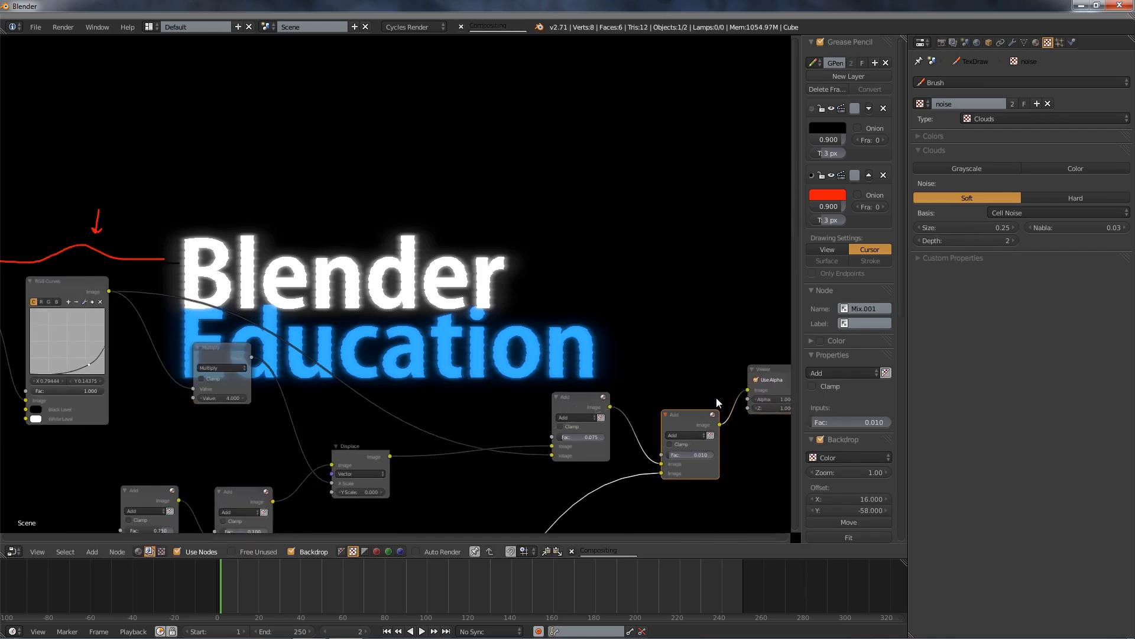
Zoom the backdrop out to 0.48 and examine the whole composited image with its stripes, noise and displaced text.
scroll(507, 356, "down", 1)
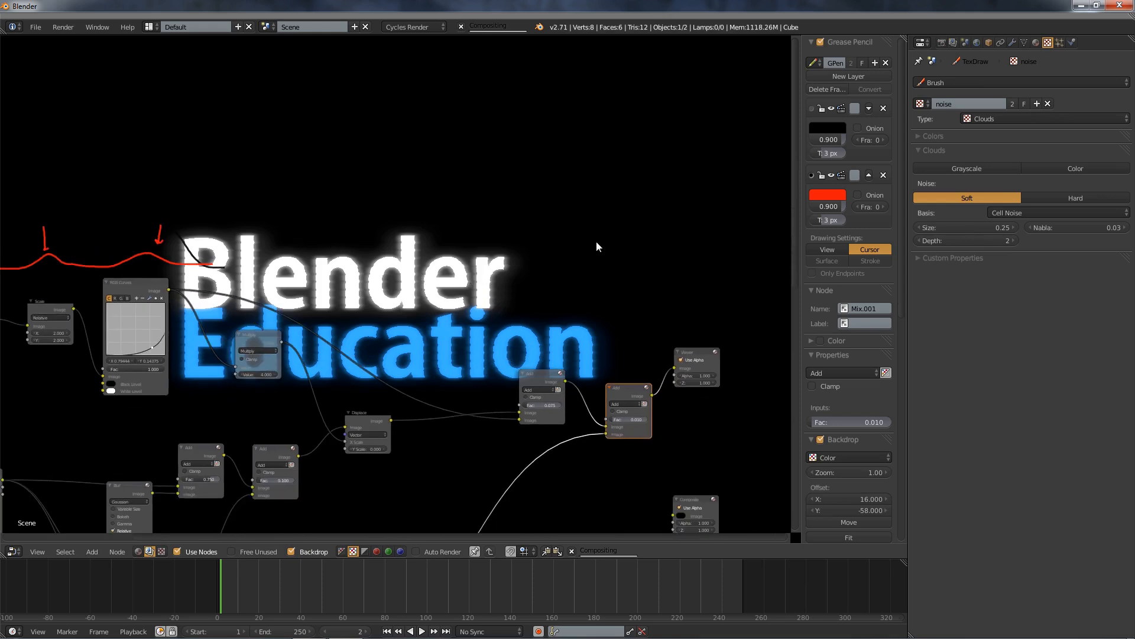
scroll(509, 315, "down", 3)
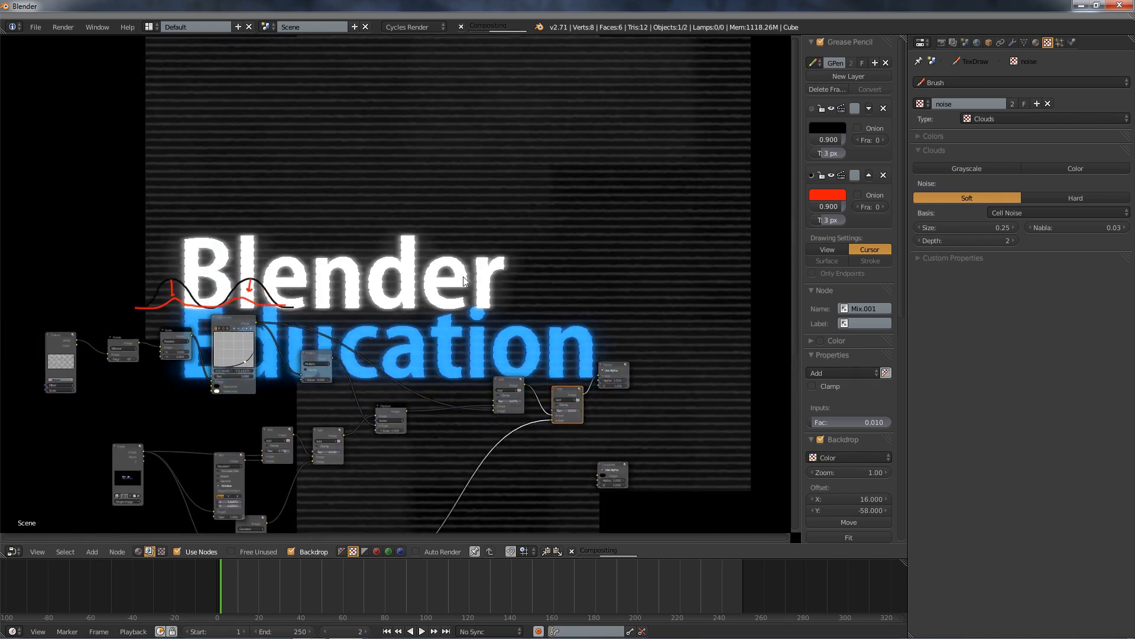
scroll(516, 355, "down", 1)
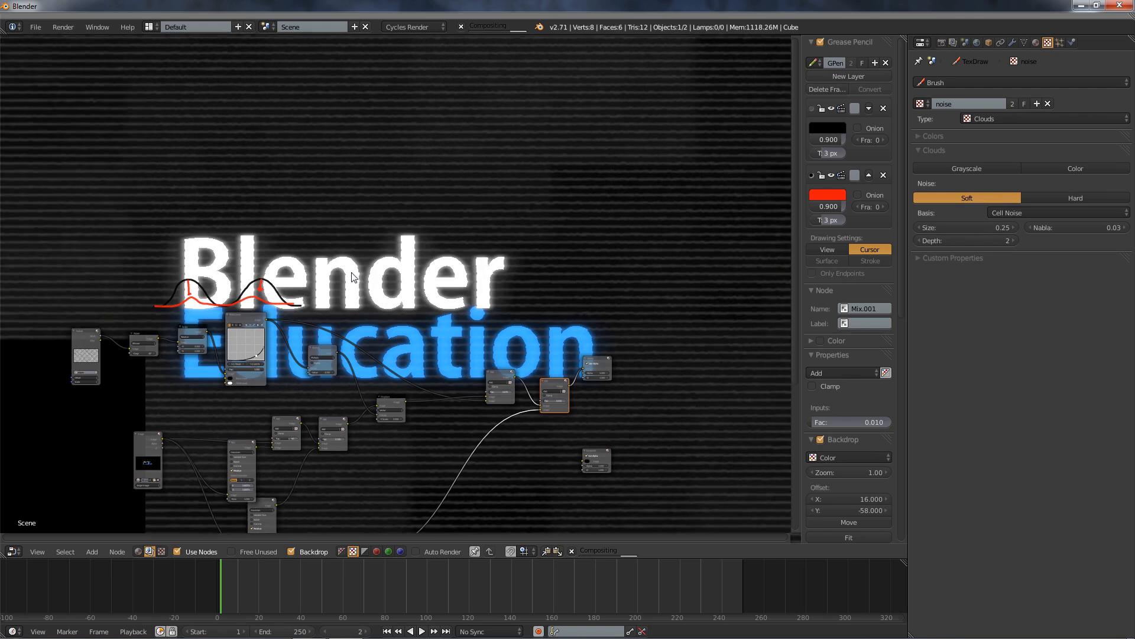
key("v")
key("v")
key("v")
key("v")
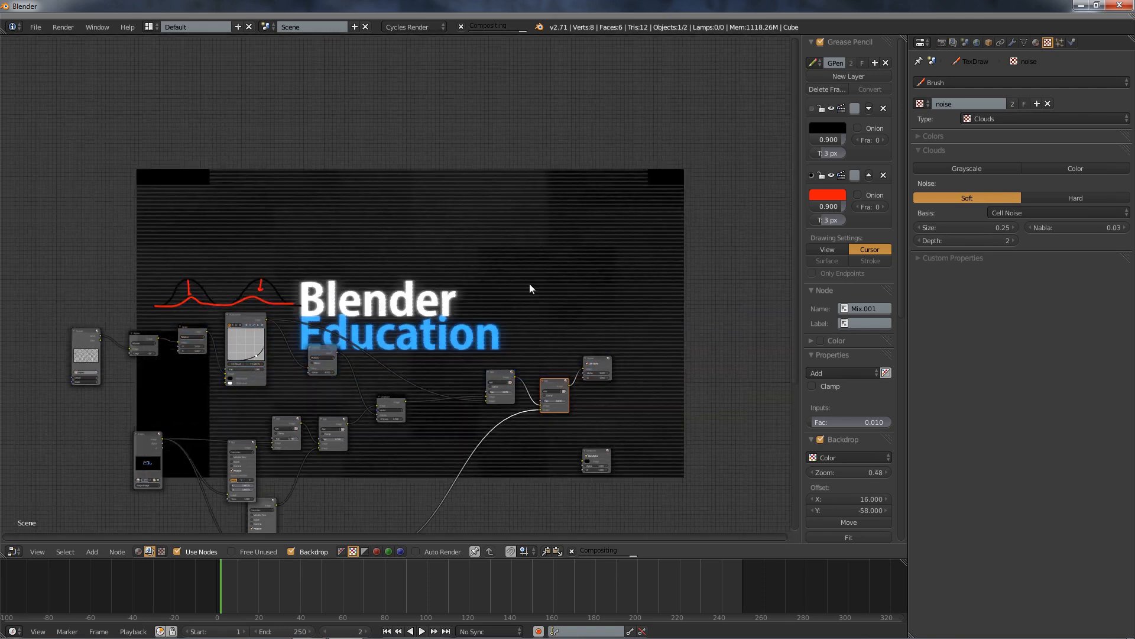
middle_click_drag(599, 256, 556, 323)
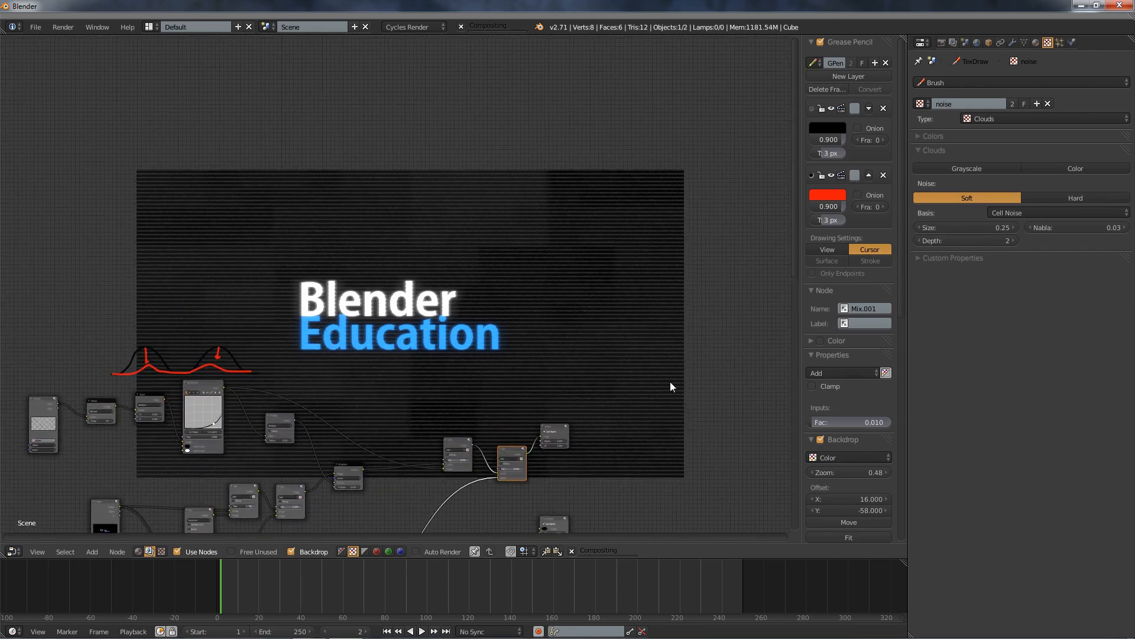
Move the Viewer and Composite nodes together far past the 0.010 Add node to make room for more nodes.
middle_click_drag(661, 438, 552, 193)
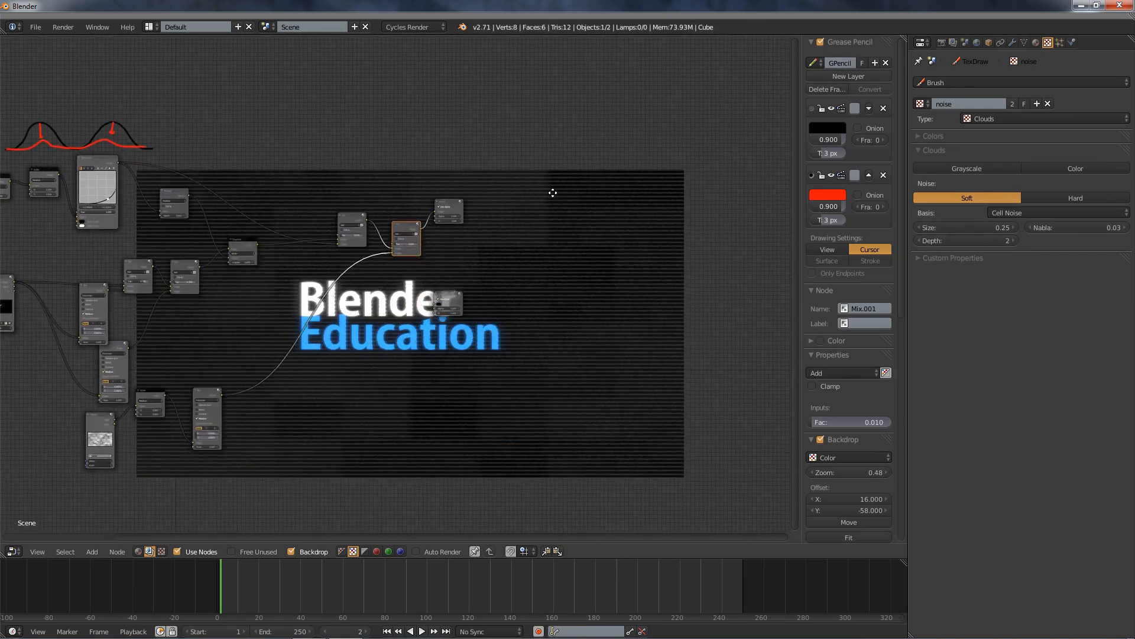
scroll(541, 209, "up", 6)
scroll(537, 214, "up", 3)
left_click(499, 277)
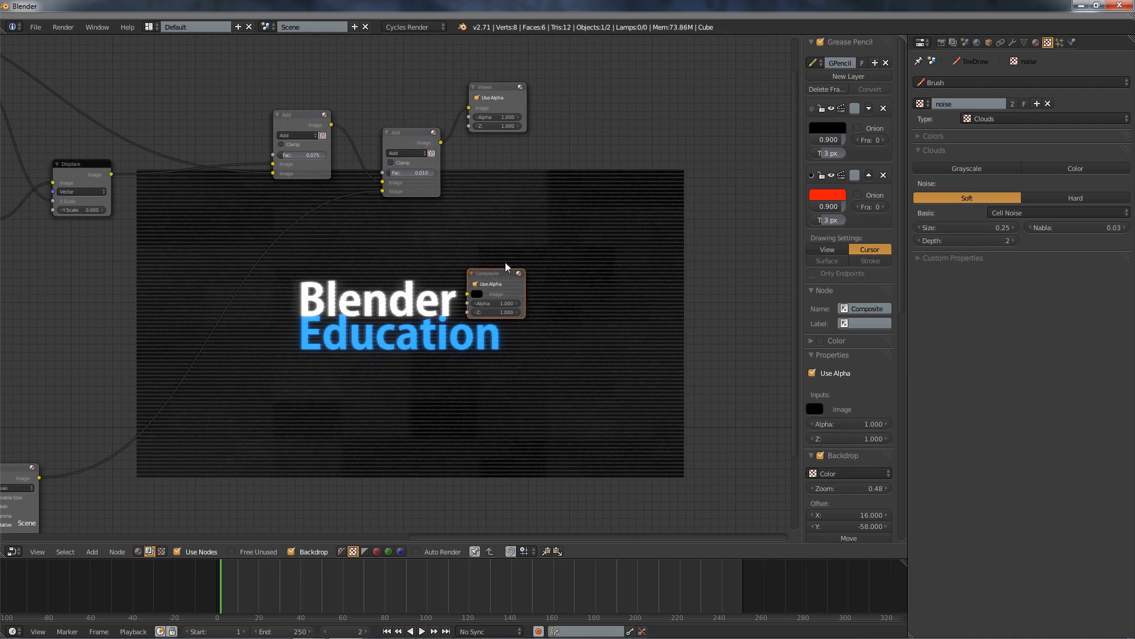
left_click(494, 90, "shift")
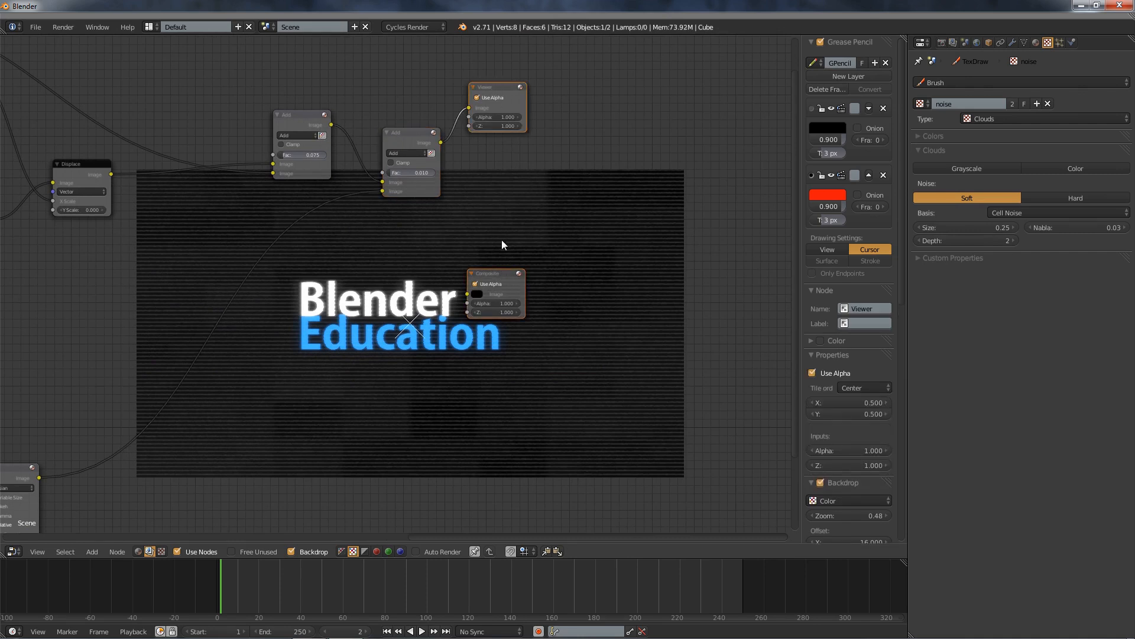
key("g")
scroll(722, 233, "down", 3)
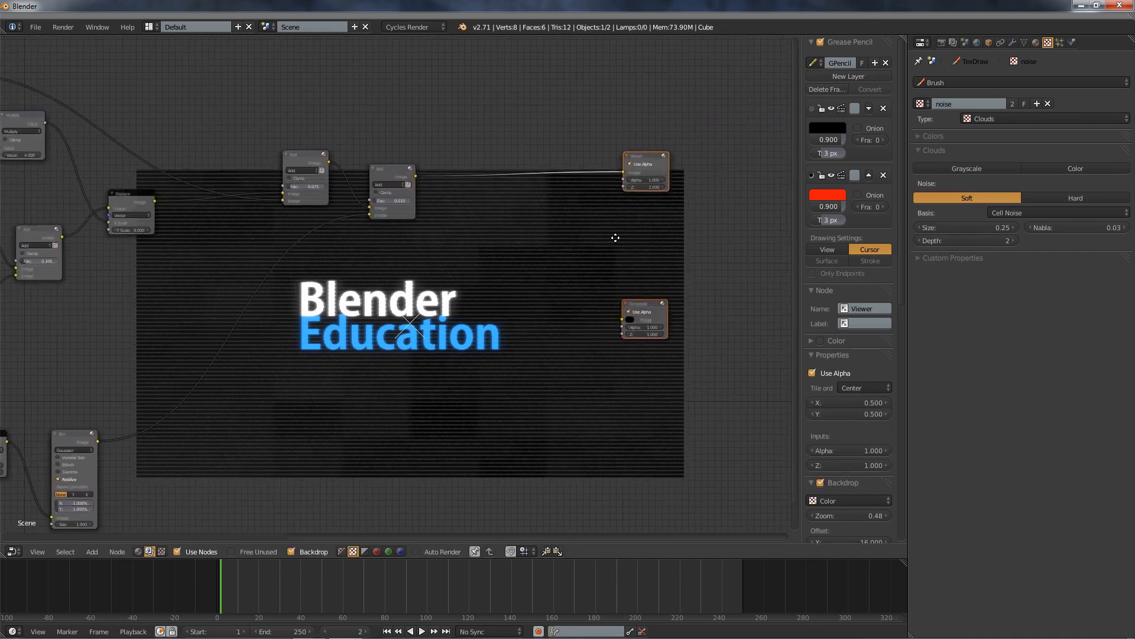
middle_click_drag(616, 238, 419, 267)
key("g")
left_click(754, 289)
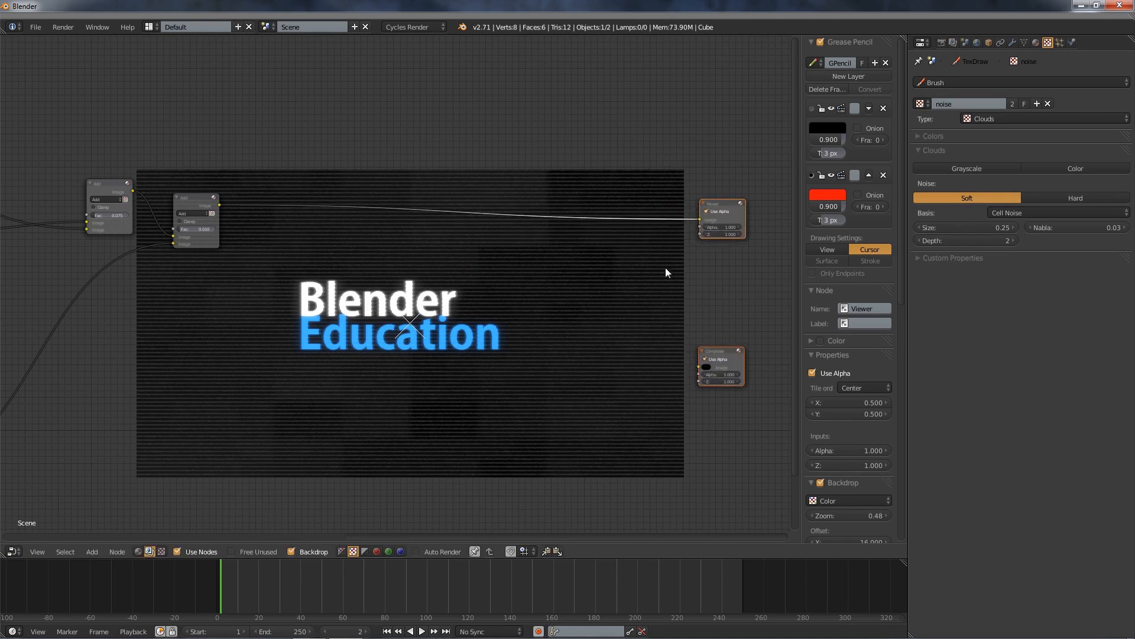
scroll(651, 268, "down", 2)
middle_click_drag(650, 267, 500, 278)
key("g")
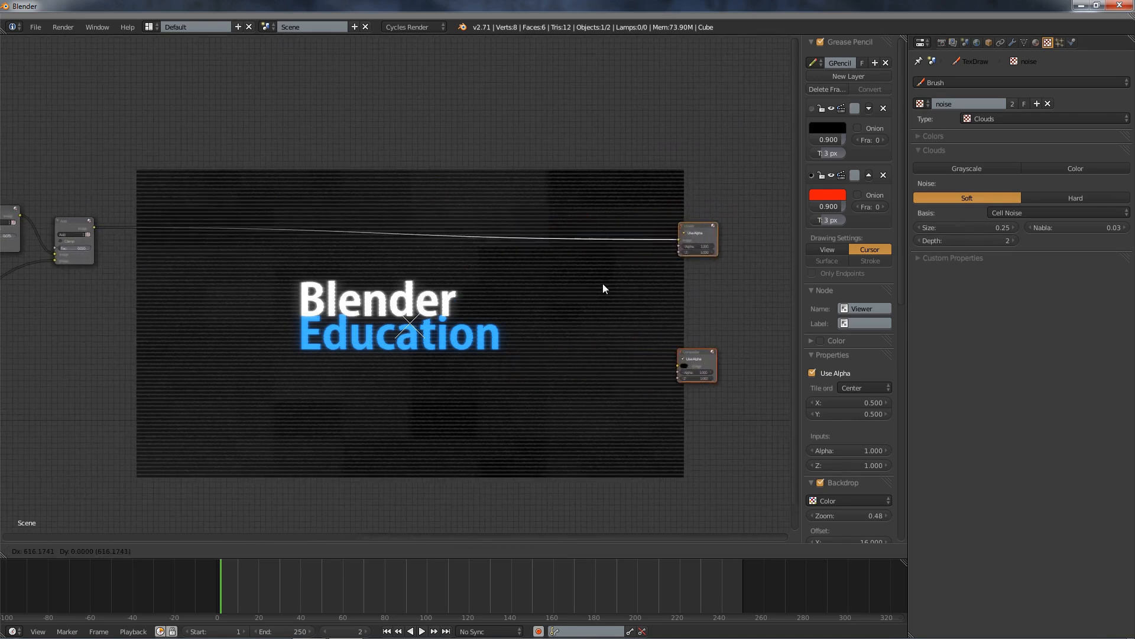
left_click(661, 272)
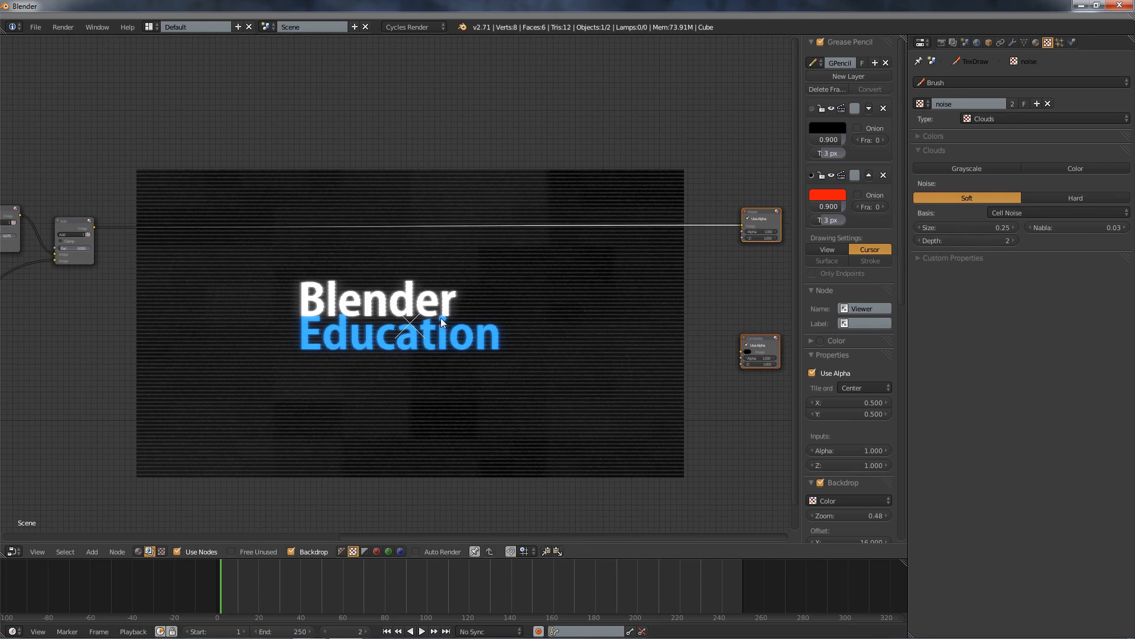
Add a new Grease Pencil layer and set its stroke colour to white.
scroll(335, 311, "up", 1)
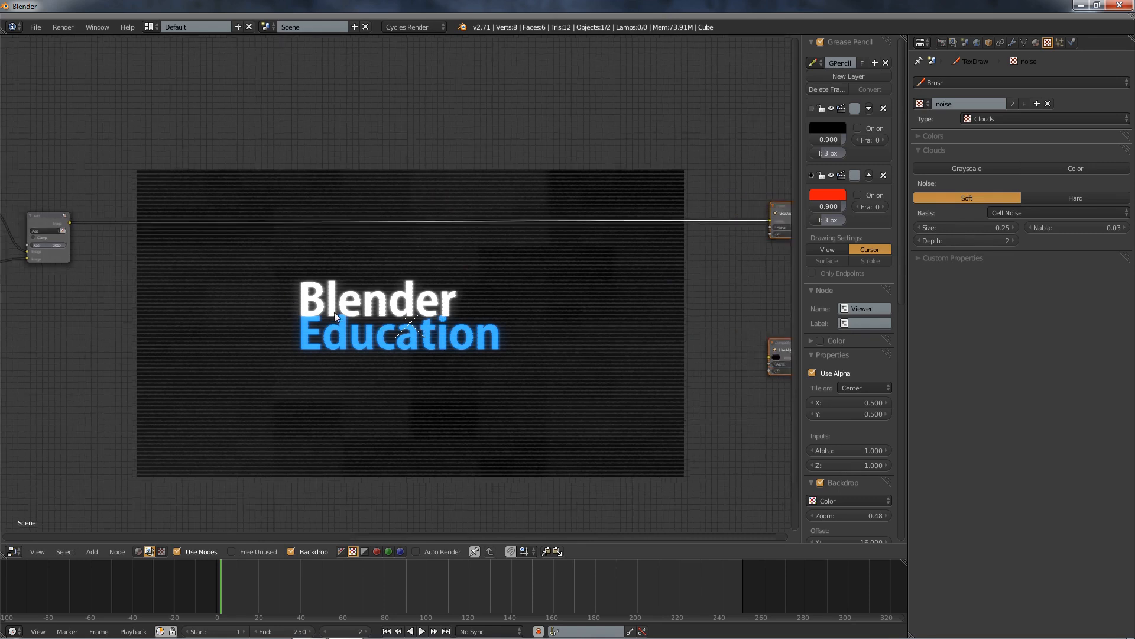
scroll(335, 311, "down", 1)
middle_click_drag(305, 285, 454, 378)
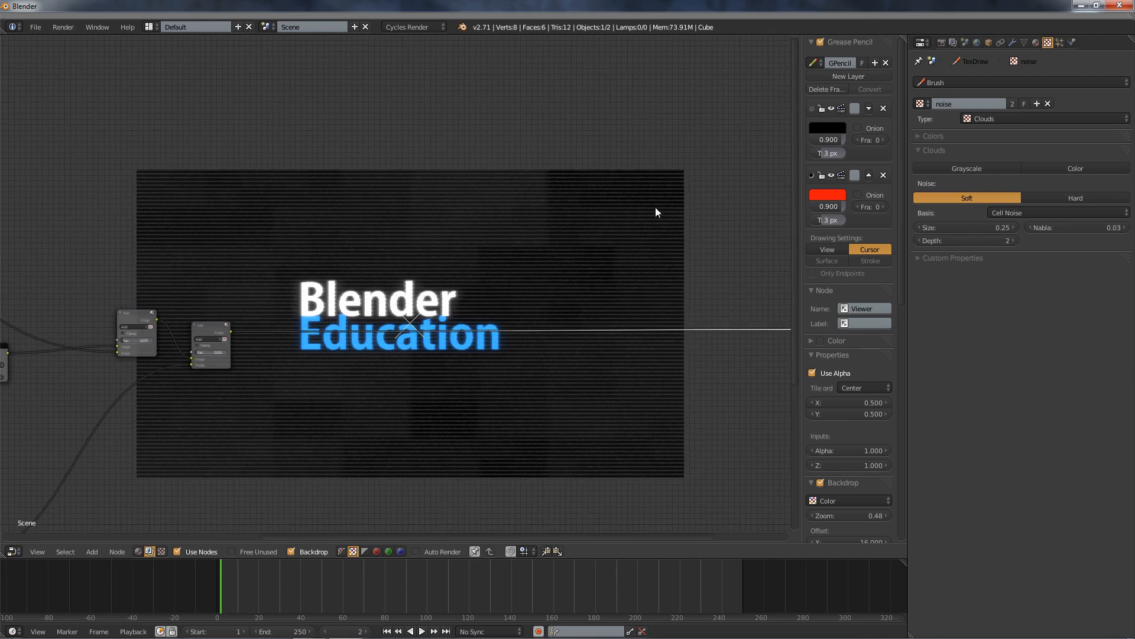
left_click(827, 78)
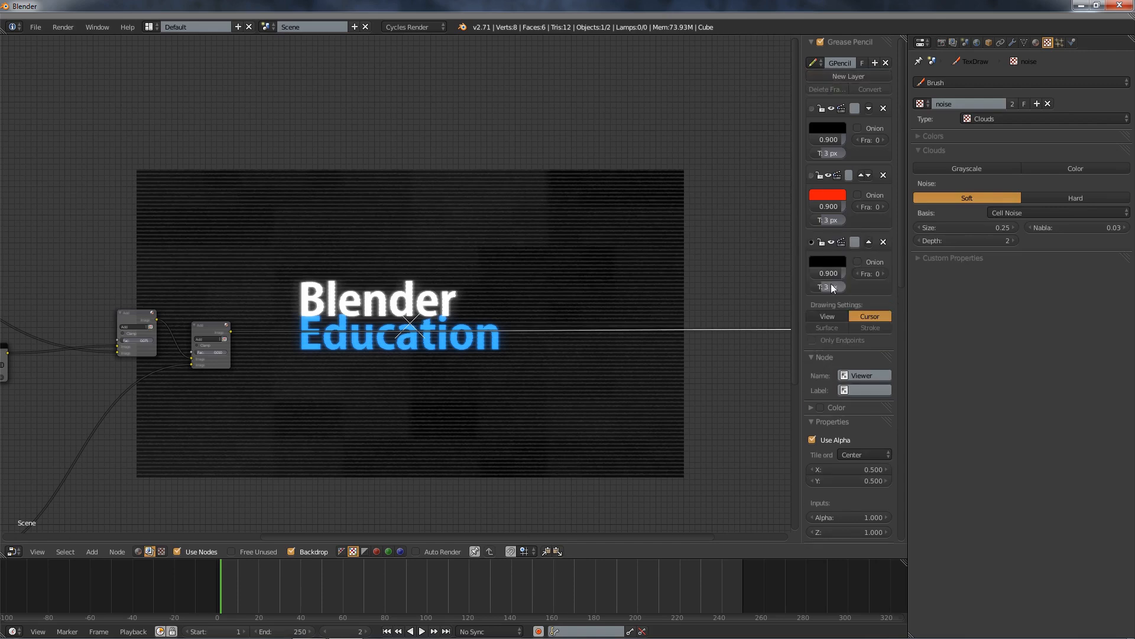
left_click(832, 263)
left_click(912, 107)
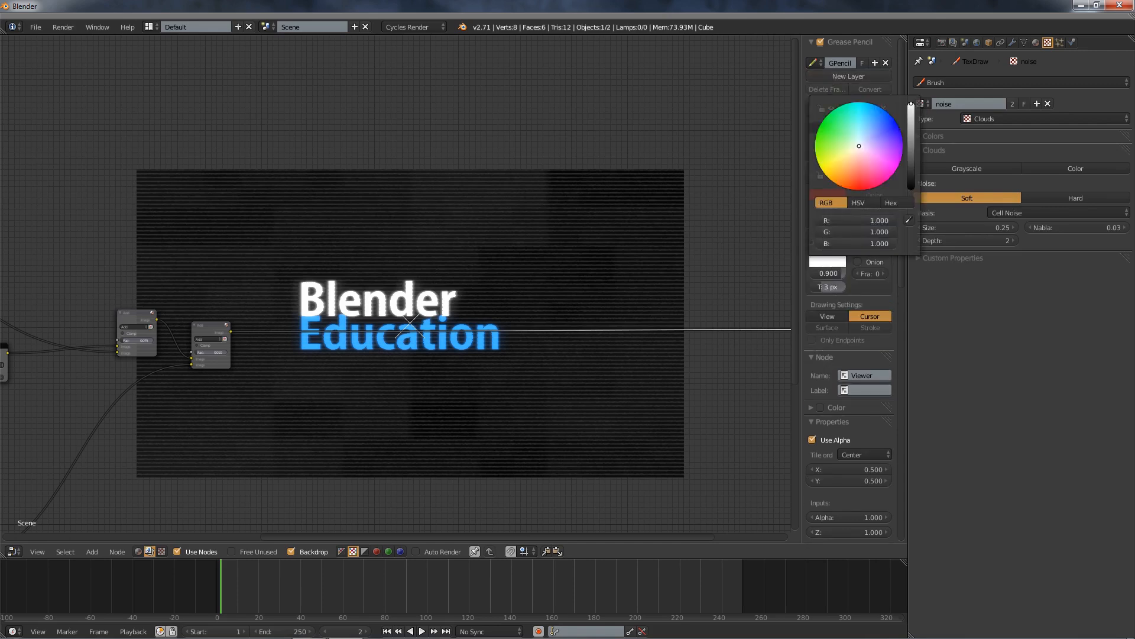
Sketch a white horizontal arrow and a vertical double-headed arrow in the empty area above the backdrop image.
middle_click_drag(309, 112, 314, 193)
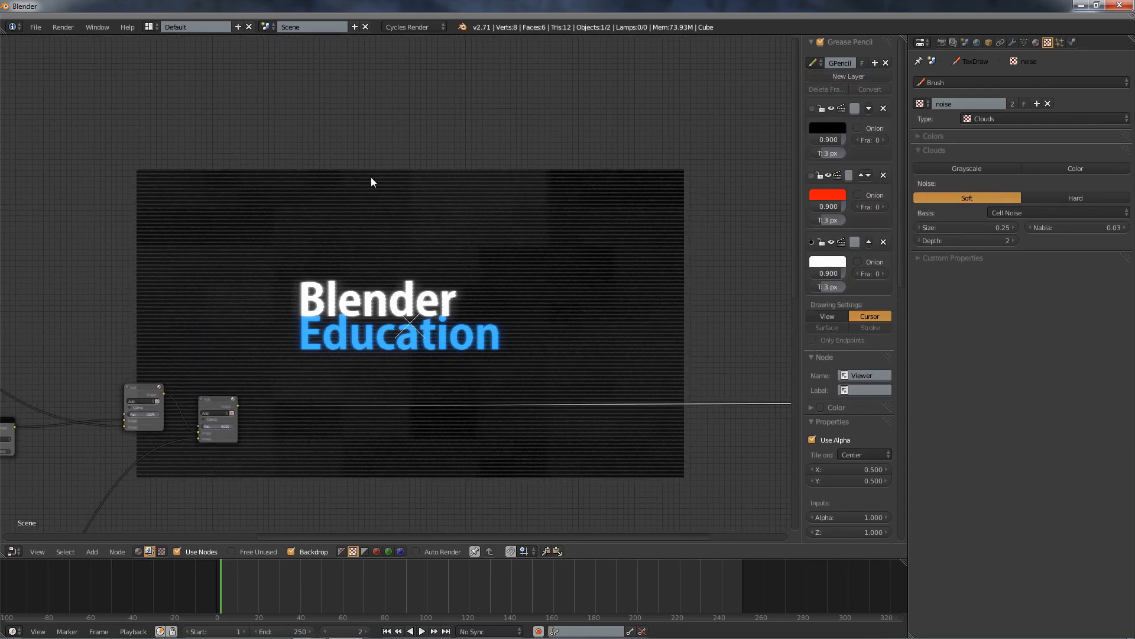
key("v")
mouse_move(388, 200)
middle_mouse_down()
mouse_move(375, 281)
mouse_move(389, 209)
middle_mouse_up()
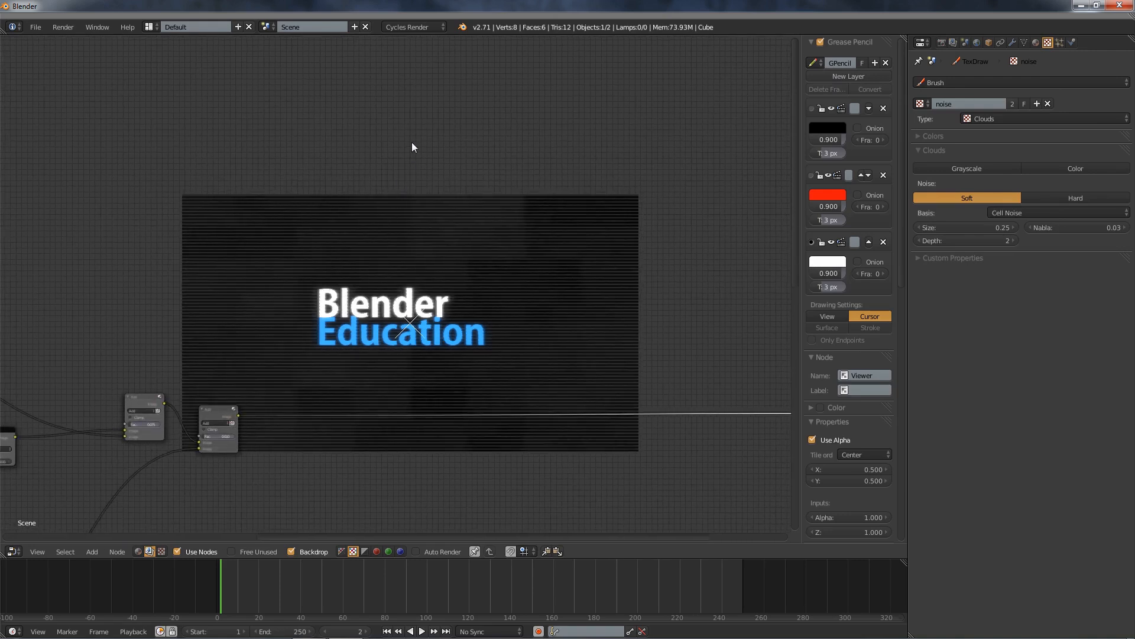
middle_click_drag(412, 143, 385, 324, "alt")
scroll(250, 339, "up", 1)
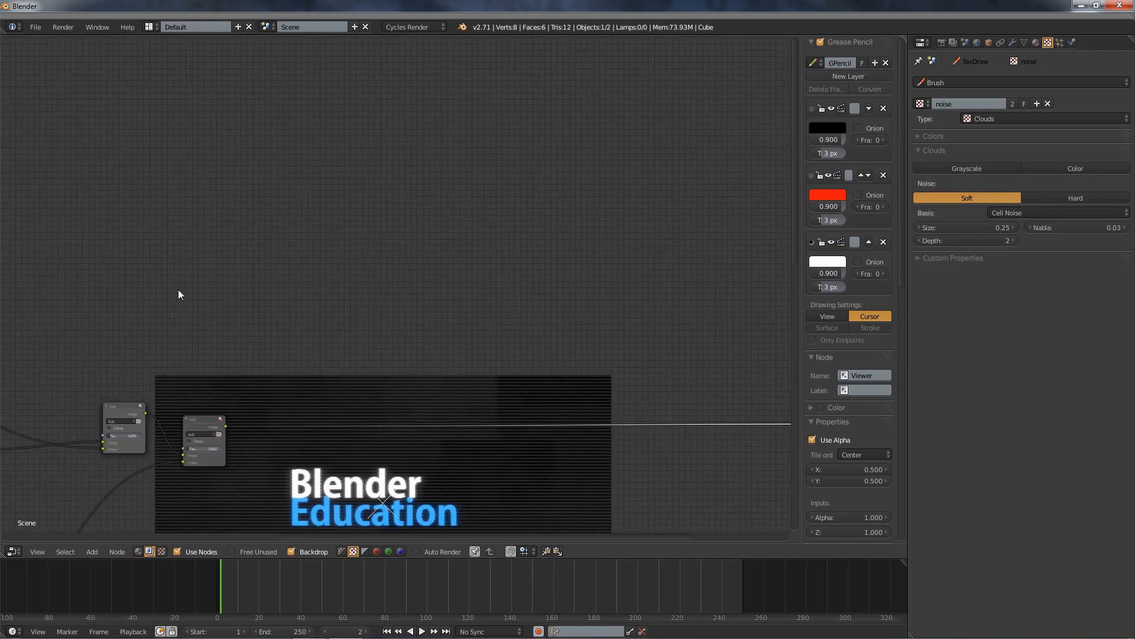
mouse_move(173, 289)
left_mouse_down()
mouse_move(244, 285)
mouse_move(236, 306)
left_mouse_up()
mouse_move(307, 254)
left_mouse_down()
mouse_move(303, 354)
mouse_move(292, 352)
mouse_move(308, 353)
left_mouse_up()
mouse_move(290, 261)
left_mouse_down()
mouse_move(308, 251)
mouse_move(317, 266)
left_mouse_up()
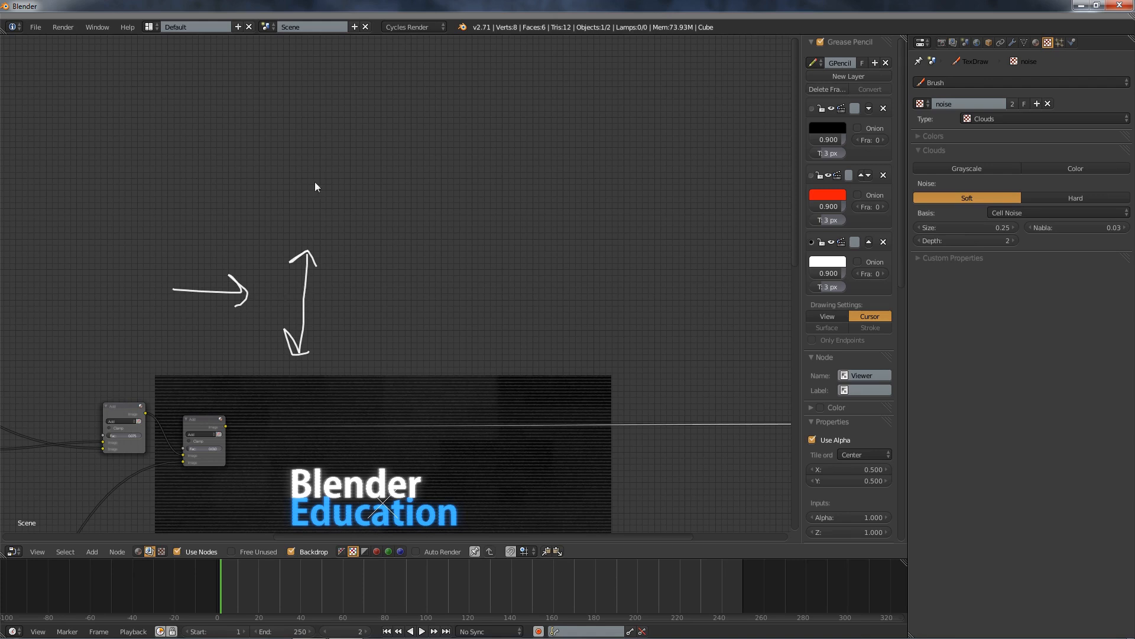
Sketch a white lens outline with arrows bending upward through it, and add a red ray bending upward above them.
mouse_move(346, 102)
left_mouse_down()
mouse_move(332, 172)
mouse_move(344, 201)
left_mouse_up()
mouse_move(350, 106)
left_mouse_down()
mouse_move(367, 165)
mouse_move(356, 198)
left_mouse_up()
mouse_move(279, 153)
left_mouse_down()
mouse_move(357, 150)
mouse_move(420, 105)
mouse_move(427, 115)
left_mouse_up()
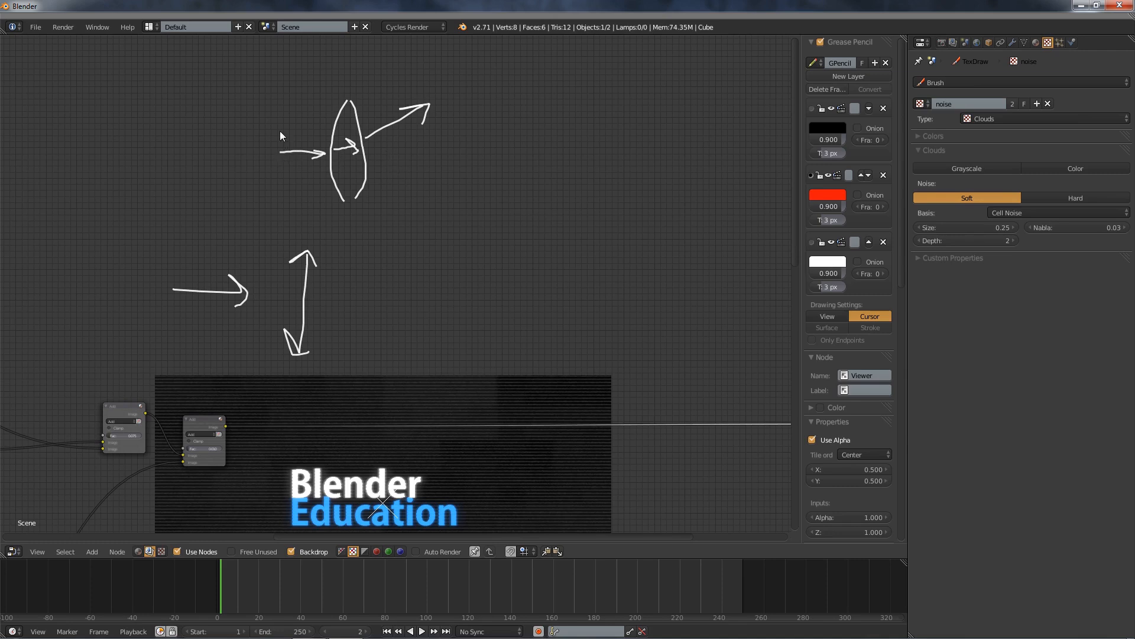
mouse_move(283, 131)
left_mouse_down()
mouse_move(338, 131)
mouse_move(428, 64)
left_mouse_up()
Add a Grease Pencil layer with blue strokes and sketch a blue ray through the lens, bending slightly less than the red one.
left_click(848, 76)
left_click(831, 327)
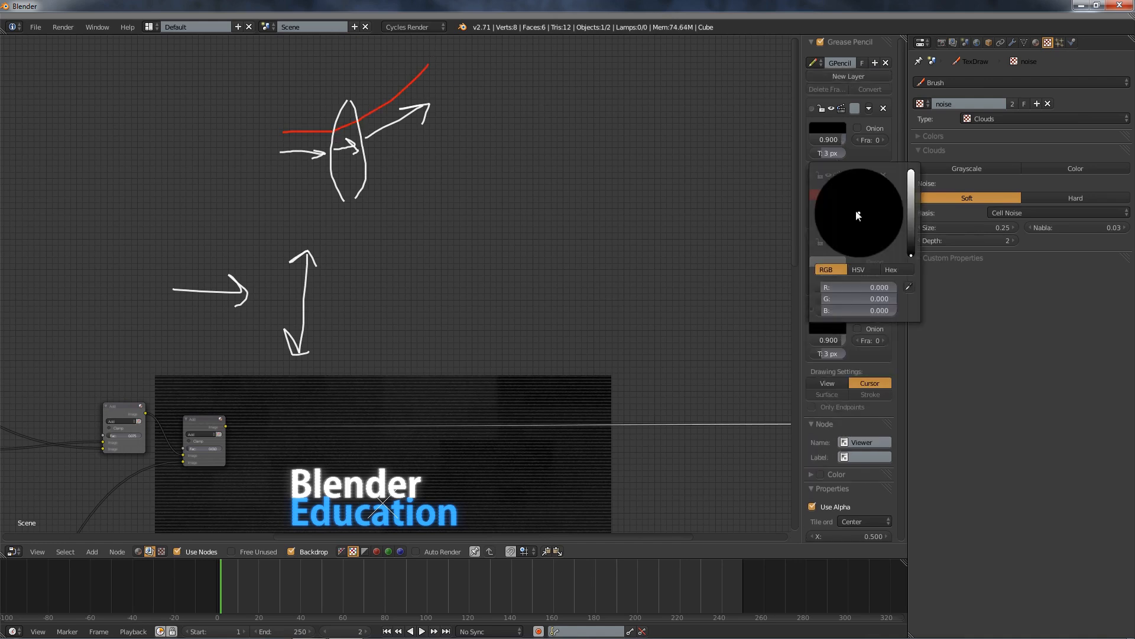
left_click(898, 197)
left_click(911, 188)
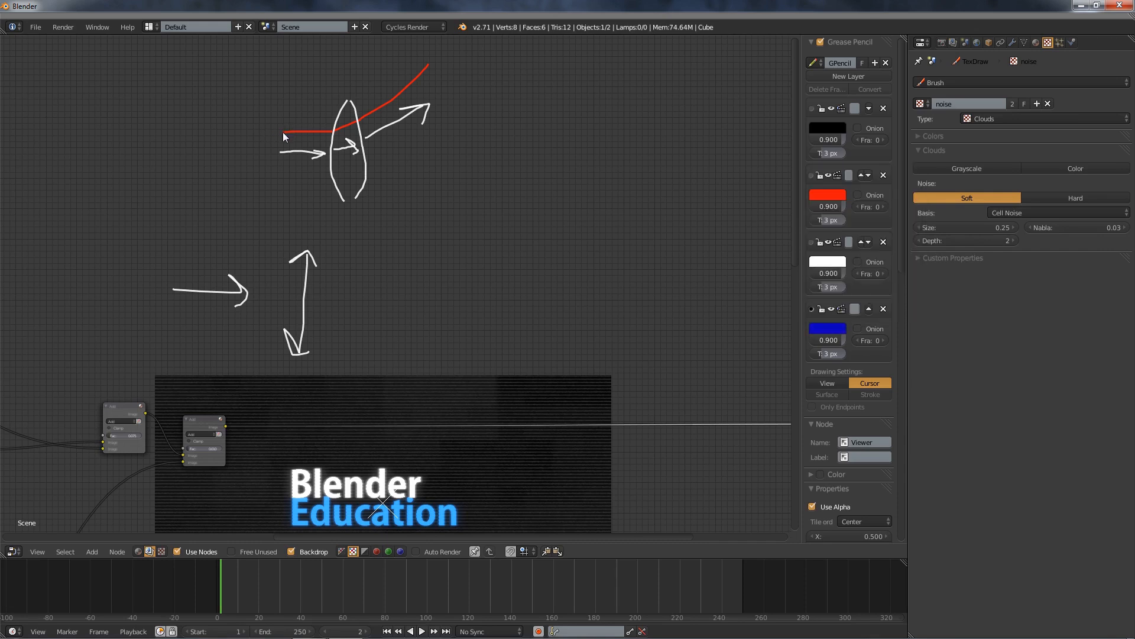
mouse_move(283, 131)
left_mouse_down()
mouse_move(361, 121)
mouse_move(437, 78)
left_mouse_up()
Switch to the white Grease Pencil layer and sketch a curved arc beyond the lens with a straight line reaching it.
left_click(811, 243)
mouse_move(435, 53)
left_mouse_down()
mouse_move(502, 152)
mouse_move(491, 231)
left_mouse_up()
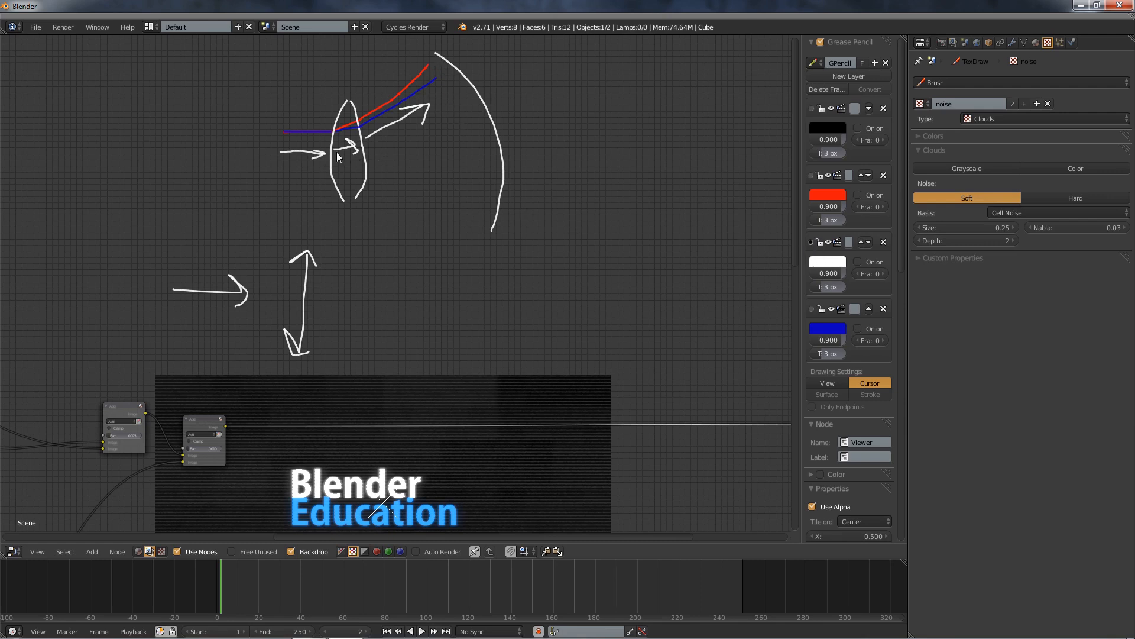
mouse_move(357, 149)
left_mouse_down()
mouse_move(497, 146)
mouse_move(496, 157)
left_mouse_up()
Insert a Separate RGBA node into the link after the 0.010 Add node.
mouse_move(442, 339)
middle_mouse_down()
mouse_move(349, 243)
mouse_move(359, 278)
mouse_move(347, 175)
mouse_move(354, 352)
mouse_move(379, 267)
mouse_move(349, 306)
middle_mouse_up()
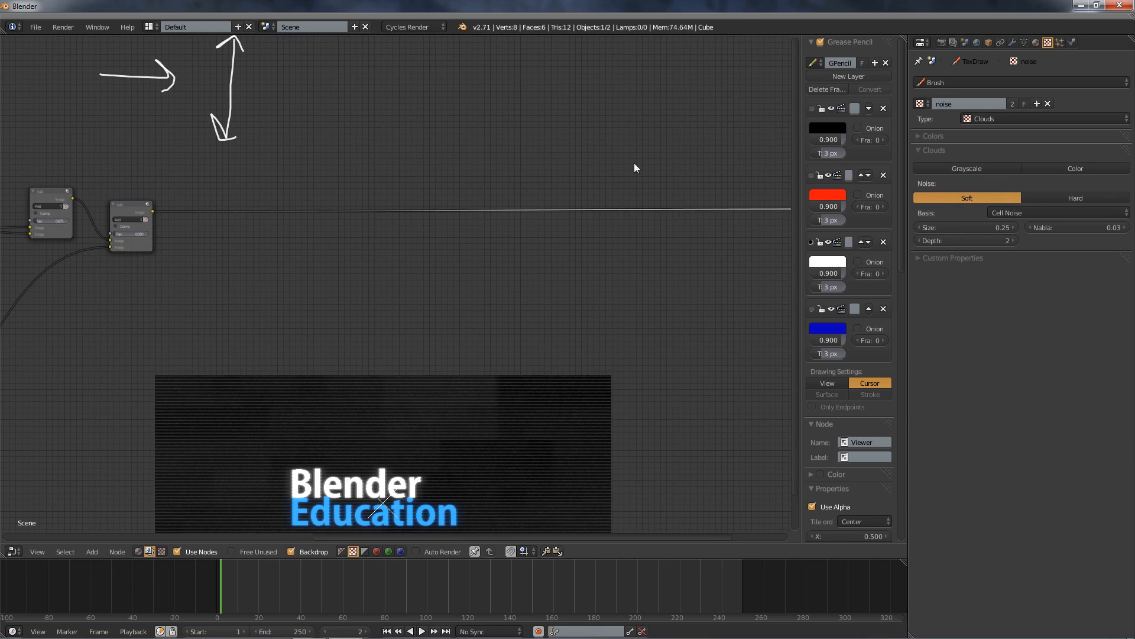
key("shift+a")
mouse_move(247, 258)
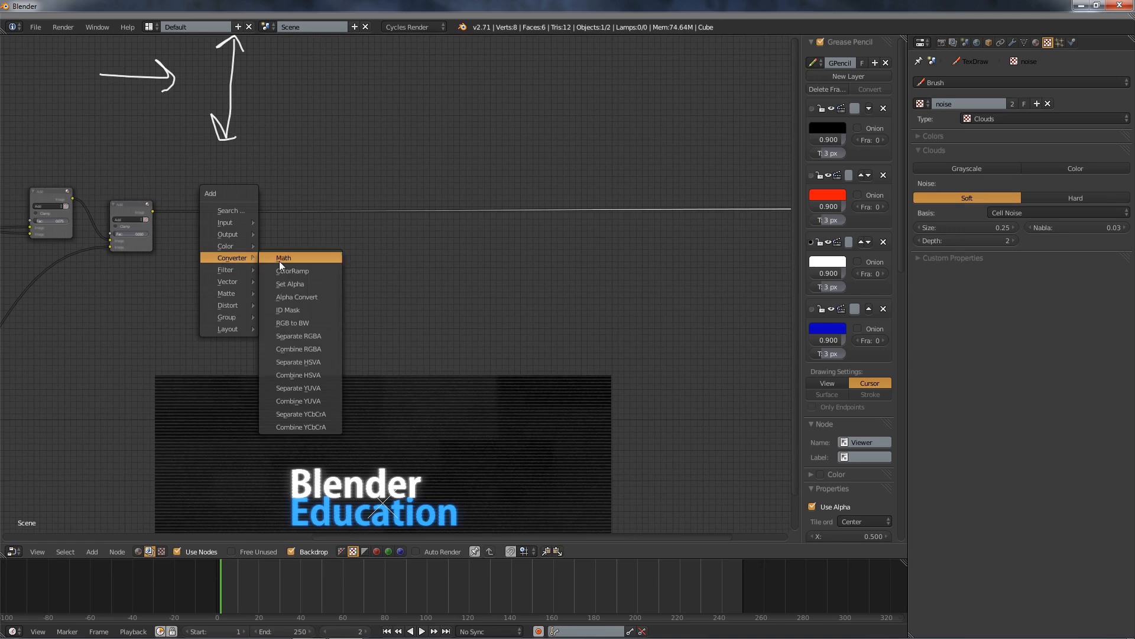
left_click(304, 335)
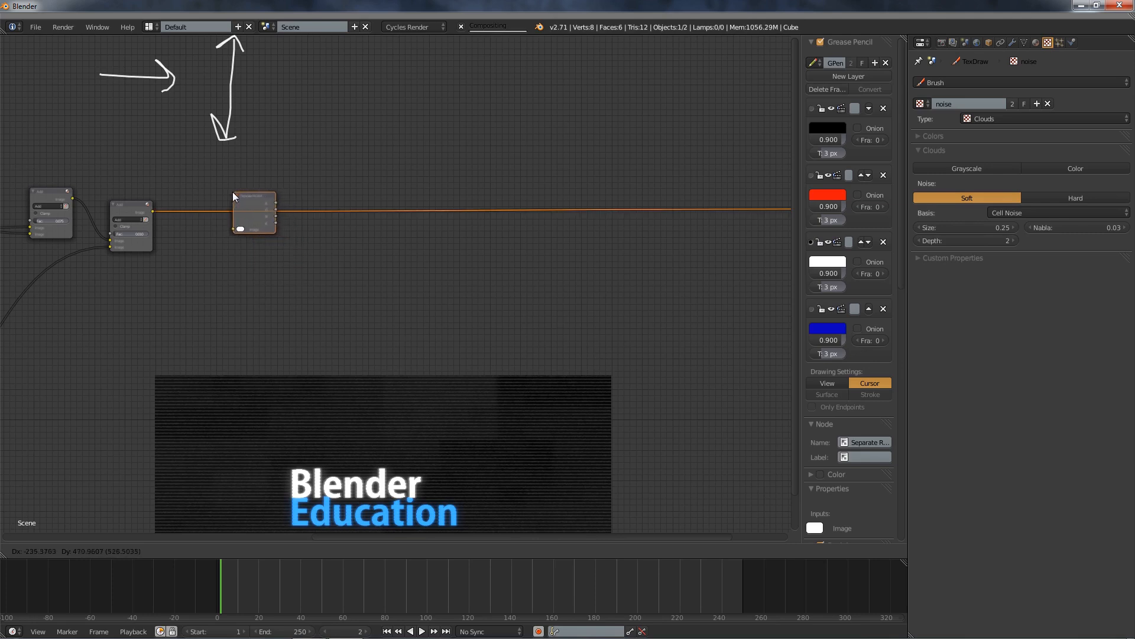
left_click(233, 191)
Insert a Combine RGBA node into the link just after the Separate RGBA node.
key("shift+a")
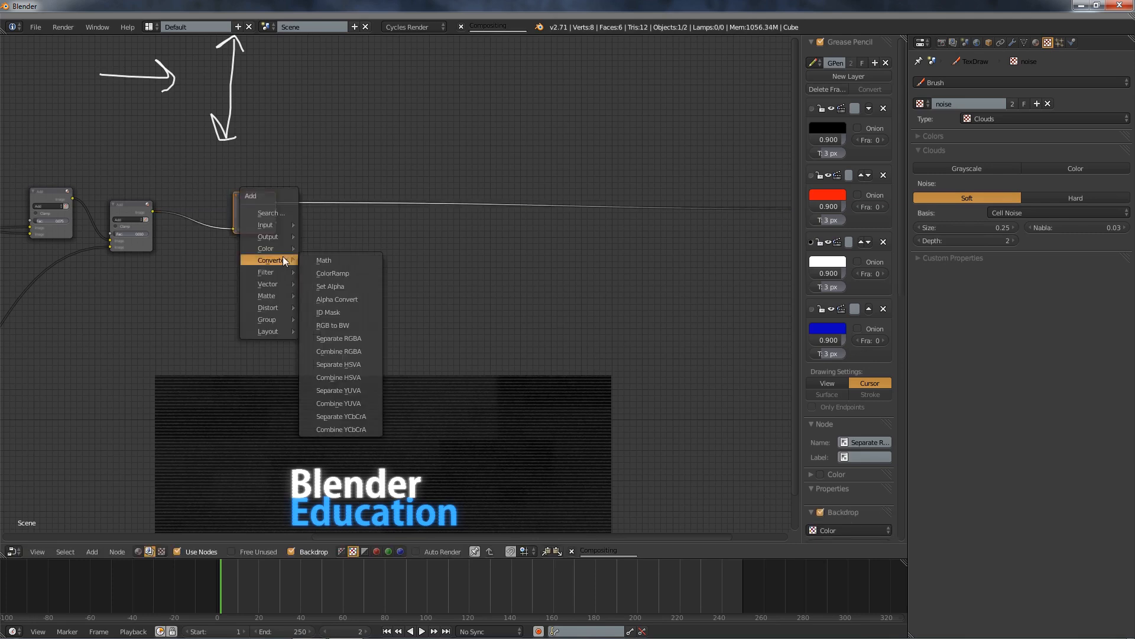
left_click(338, 351)
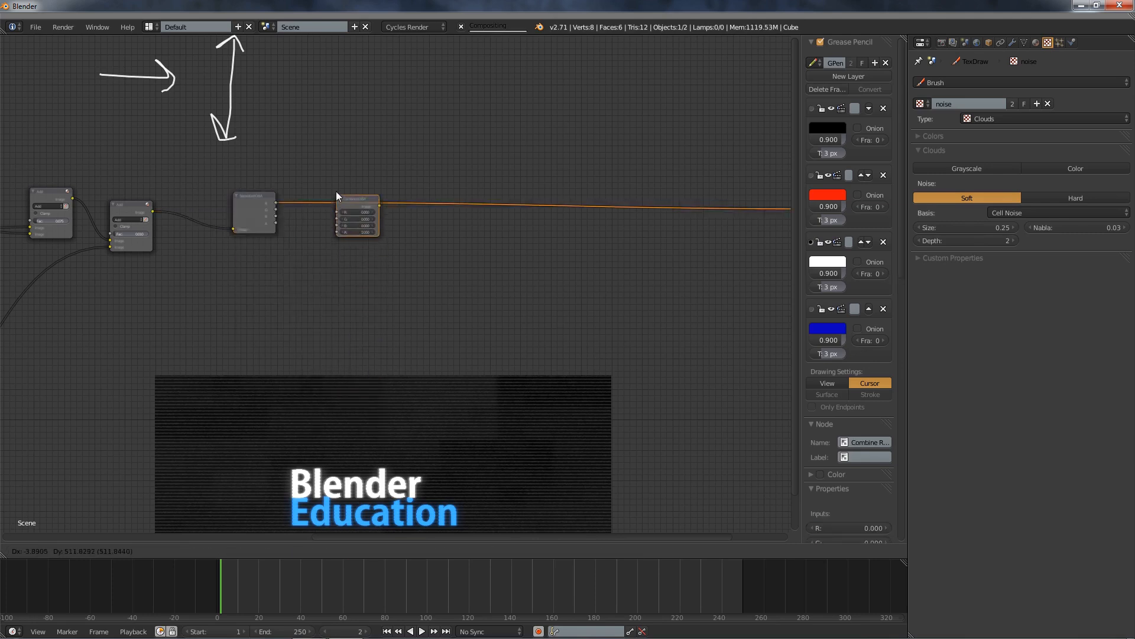
left_click(337, 191)
Link the R, G, B and A outputs of Separate RGBA to the matching inputs of Combine RGBA.
scroll(452, 233, "down", 2)
scroll(452, 233, "up", 1)
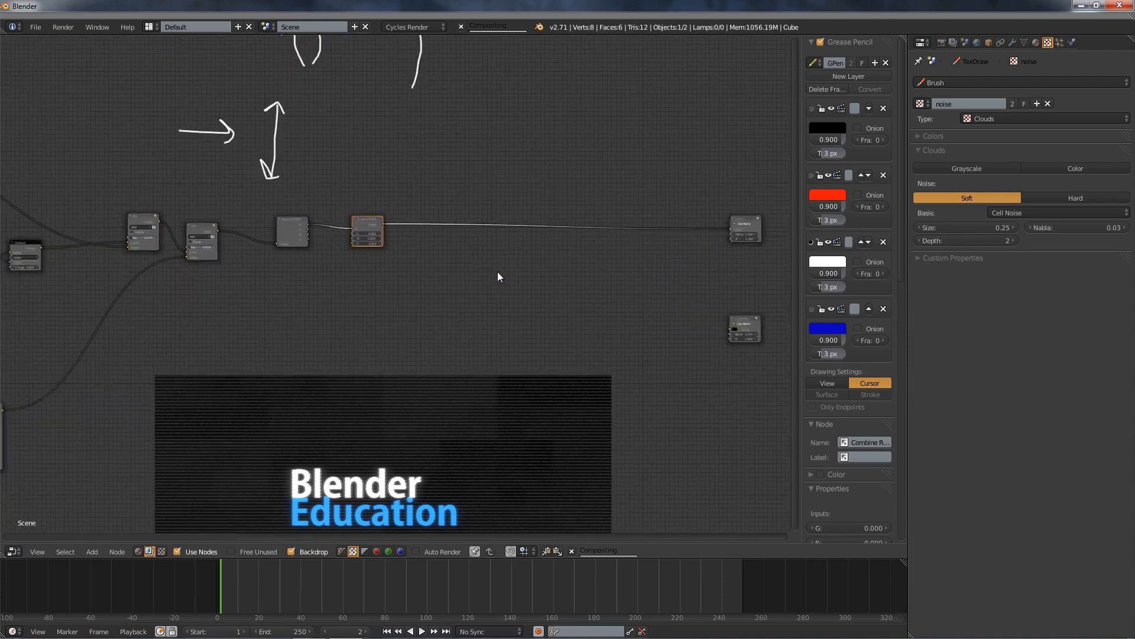
scroll(375, 284, "up", 2)
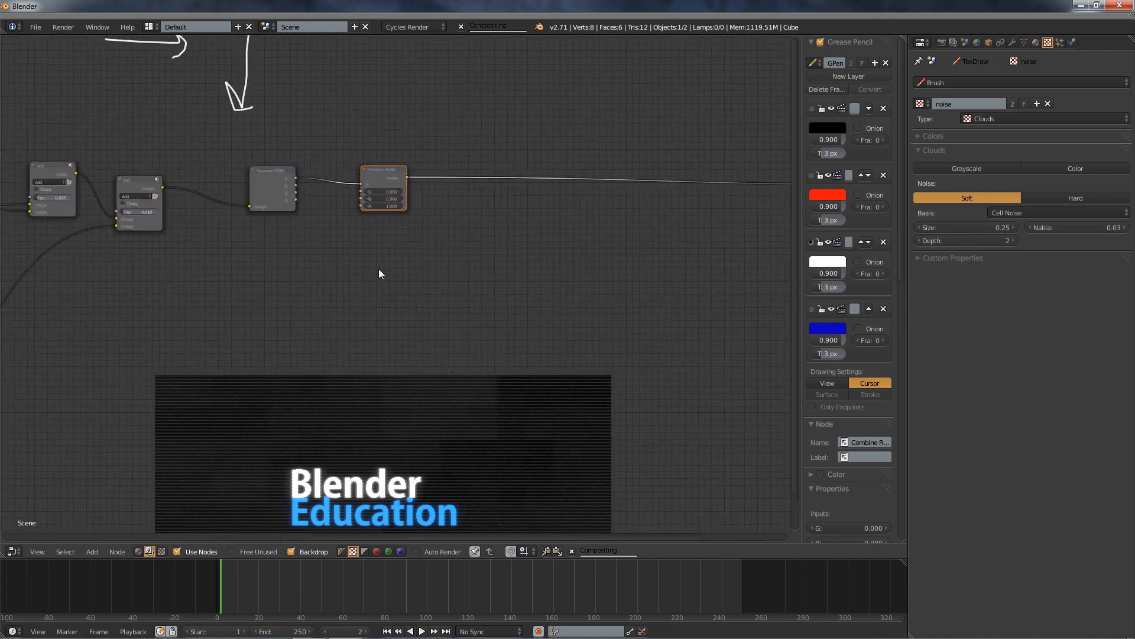
middle_click_drag(378, 249, 421, 339)
scroll(381, 304, "up", 3)
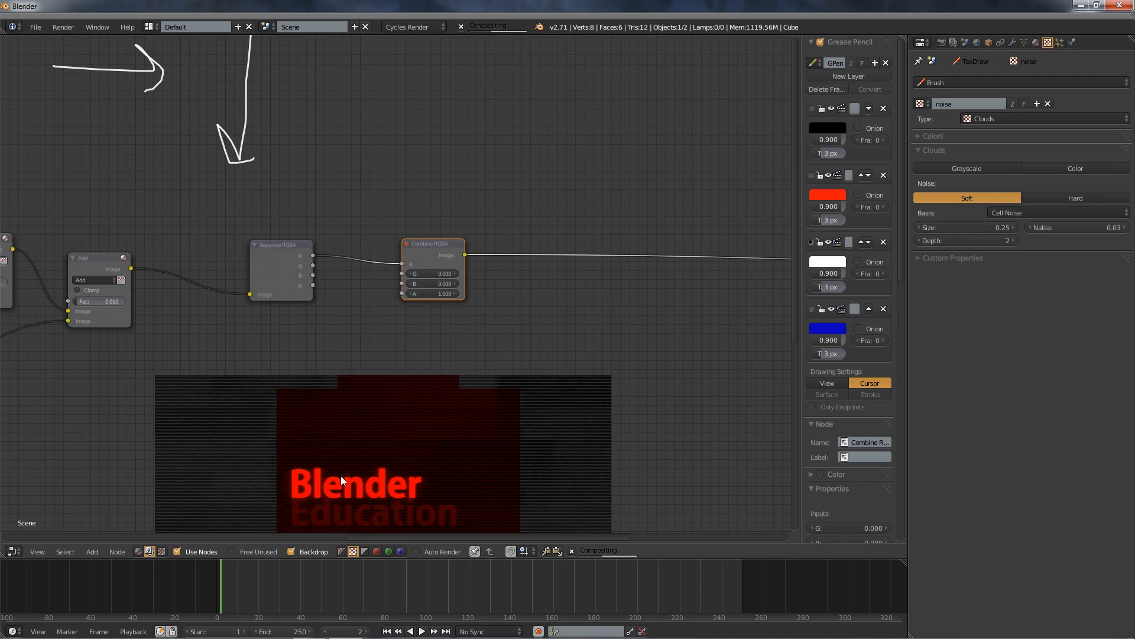
middle_click_drag(345, 483, 361, 392, "alt")
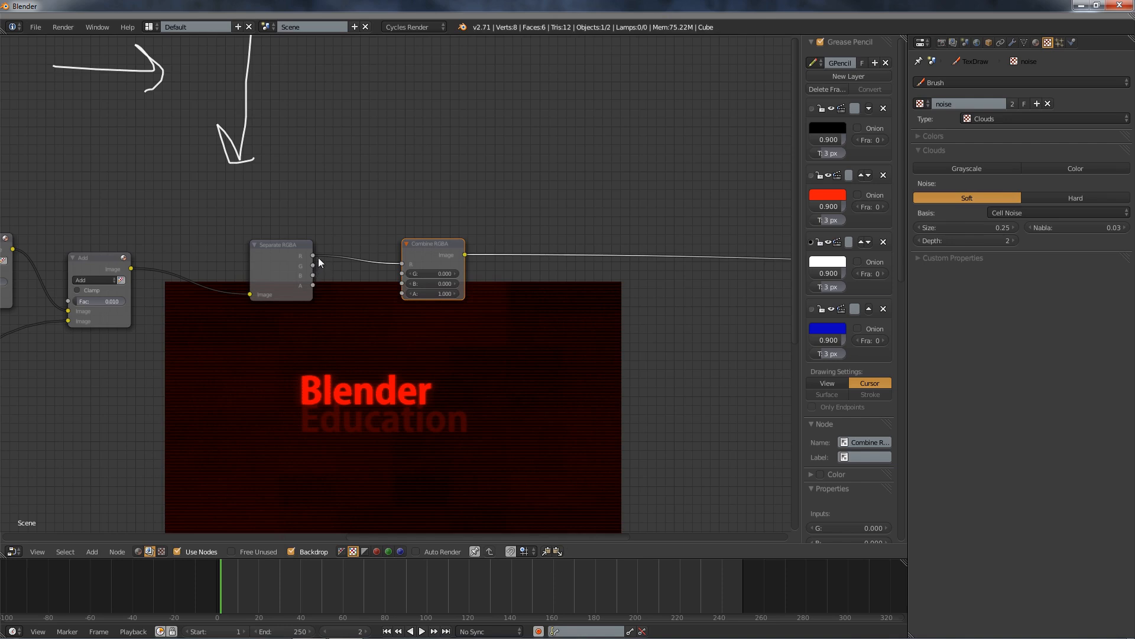
right_click_drag(334, 260, 313, 265, "ctrl")
left_click_drag(314, 265, 402, 273)
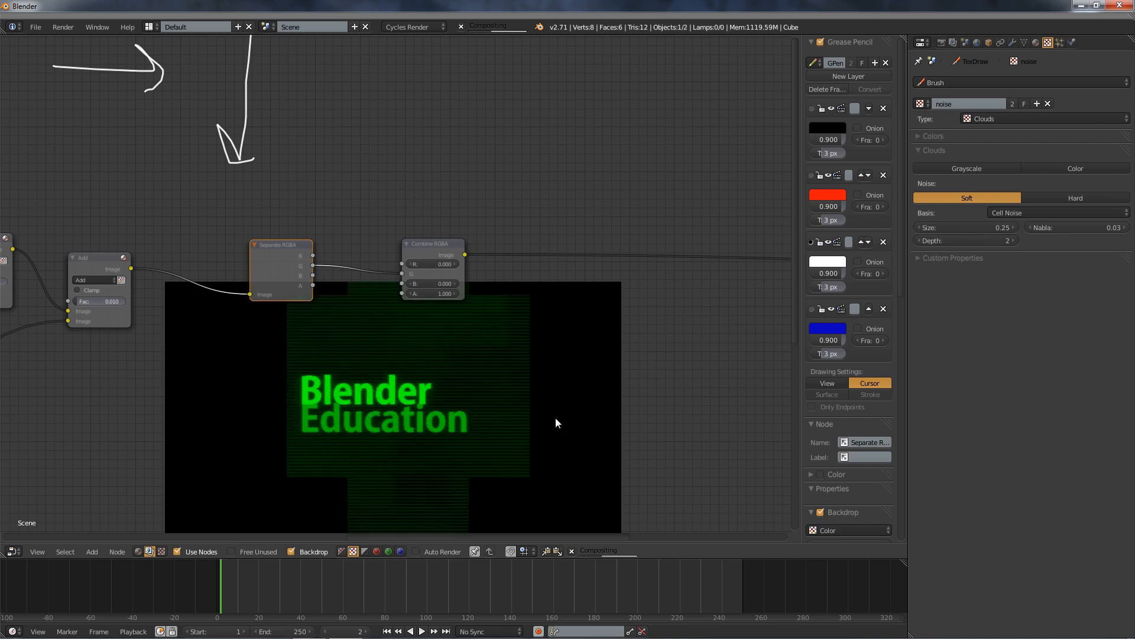
left_click_drag(313, 256, 402, 293)
Move Combine RGBA farther from Separate RGBA and insert a Scale node into the red channel link, placed above the others.
left_click_drag(435, 254, 595, 248)
key("shift+a")
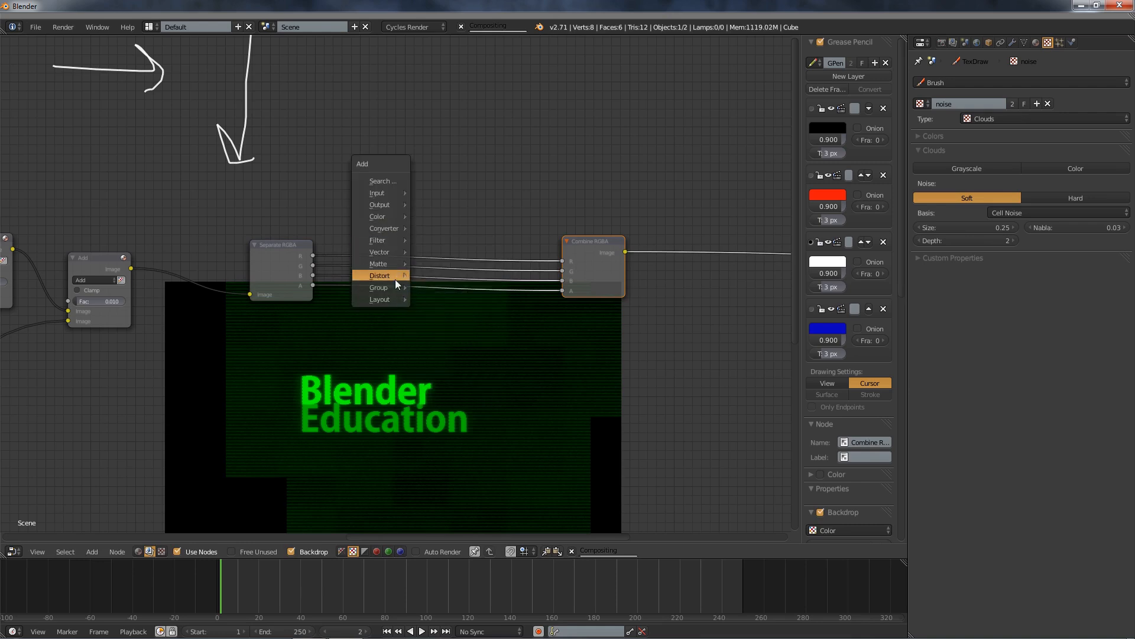
mouse_move(395, 276)
left_click(441, 276)
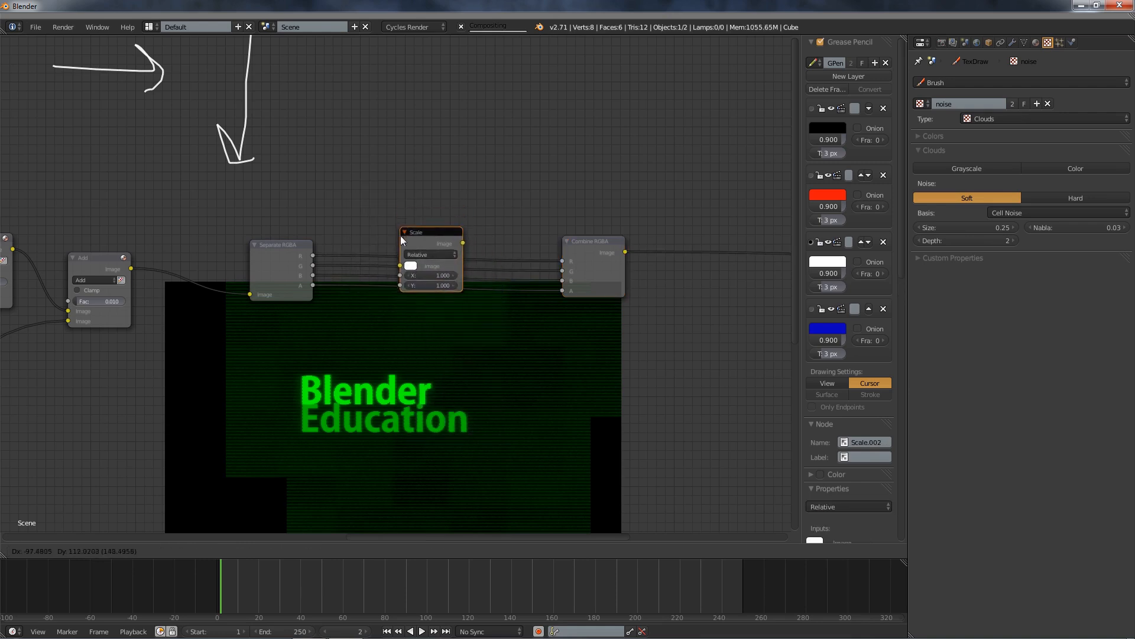
left_click(403, 199)
left_click_drag(433, 204, 425, 116)
Duplicate the Scale node into the green channel link and place another copy below it.
key("shift+d")
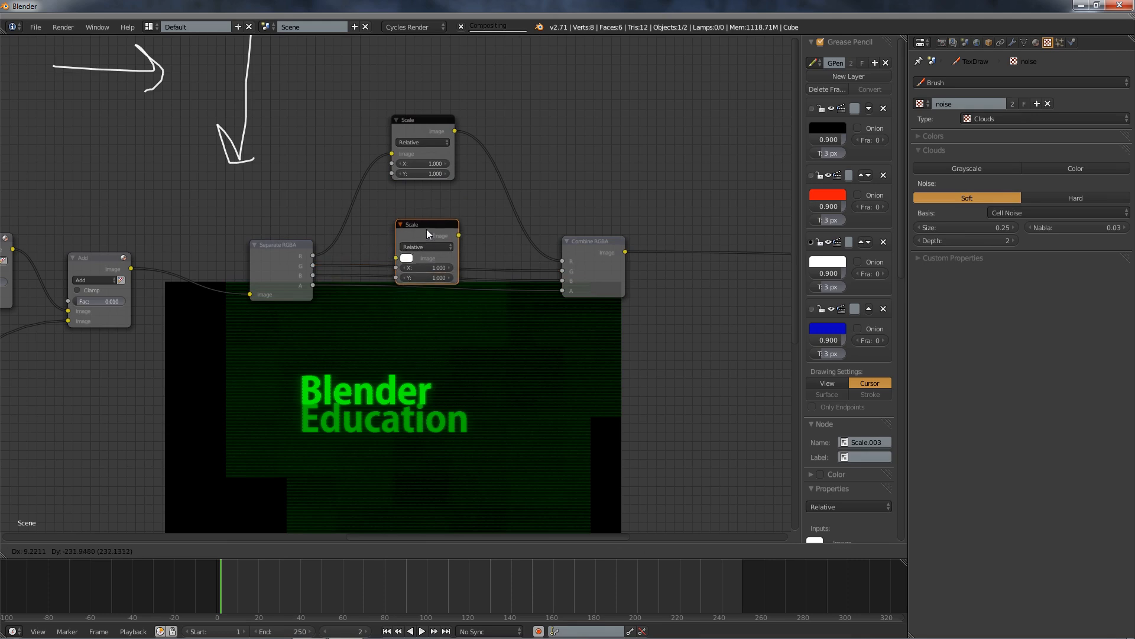
left_click(427, 225)
key("shift+d")
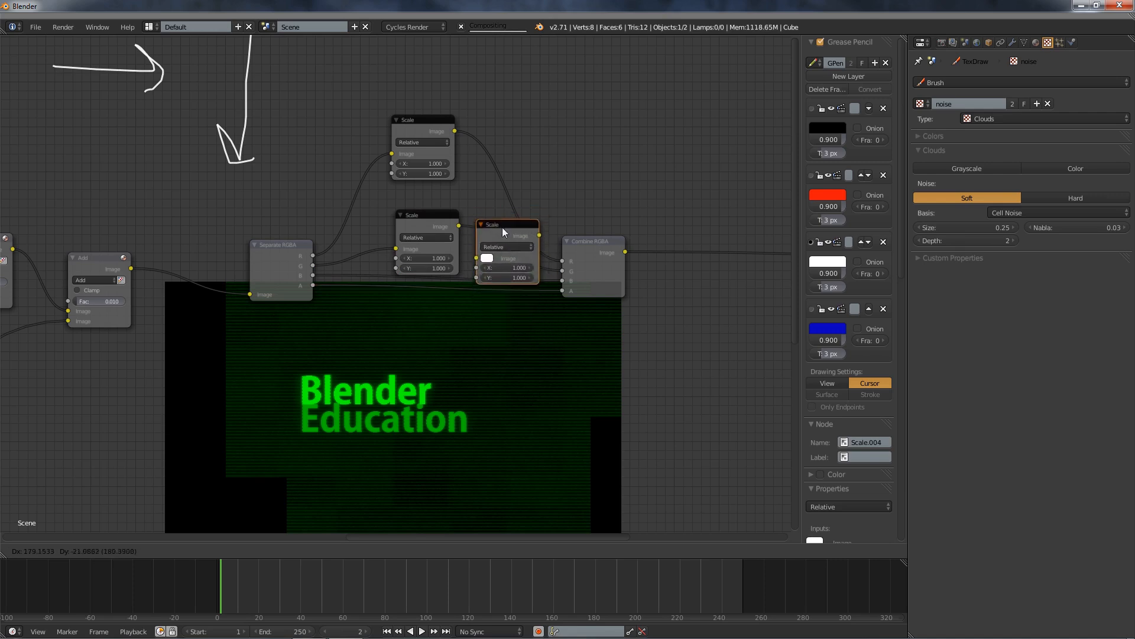
left_click(424, 291)
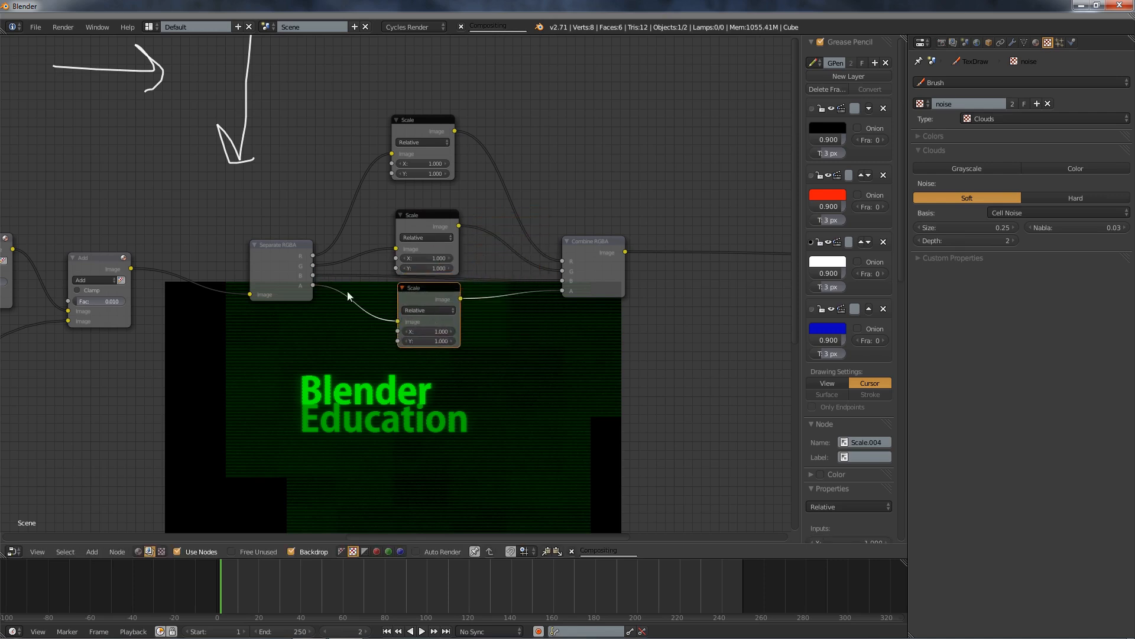
Route the blue channel through the third Scale node into Combine RGBA's B input and move that node slightly lower.
right_click_drag(346, 290, 346, 302, "ctrl")
left_click_drag(313, 281, 398, 321)
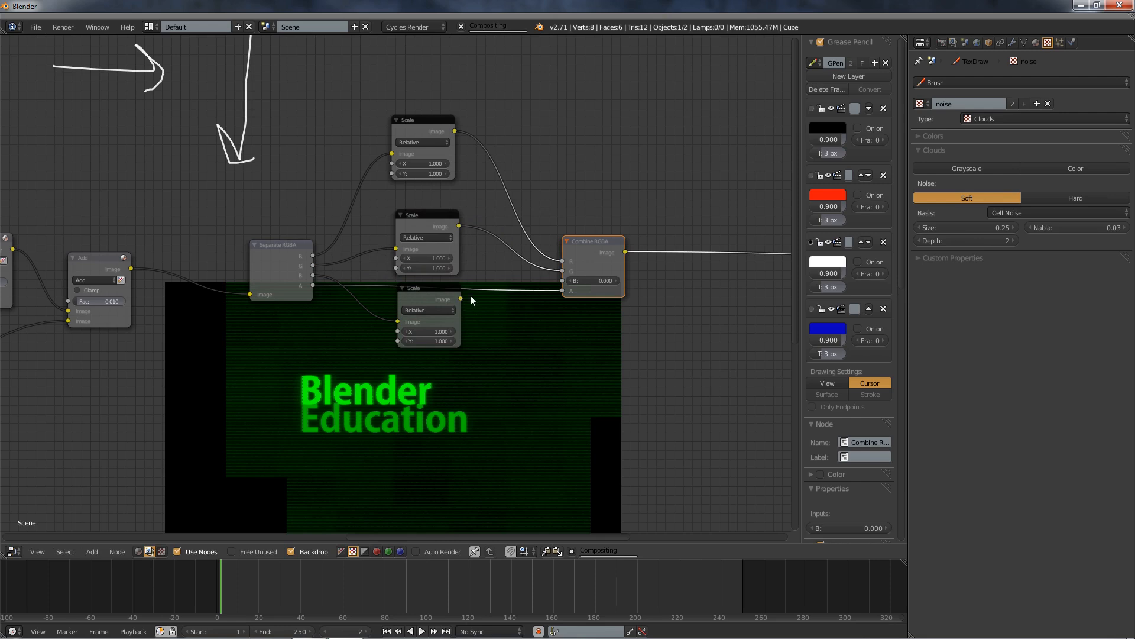
left_click_drag(464, 299, 563, 281)
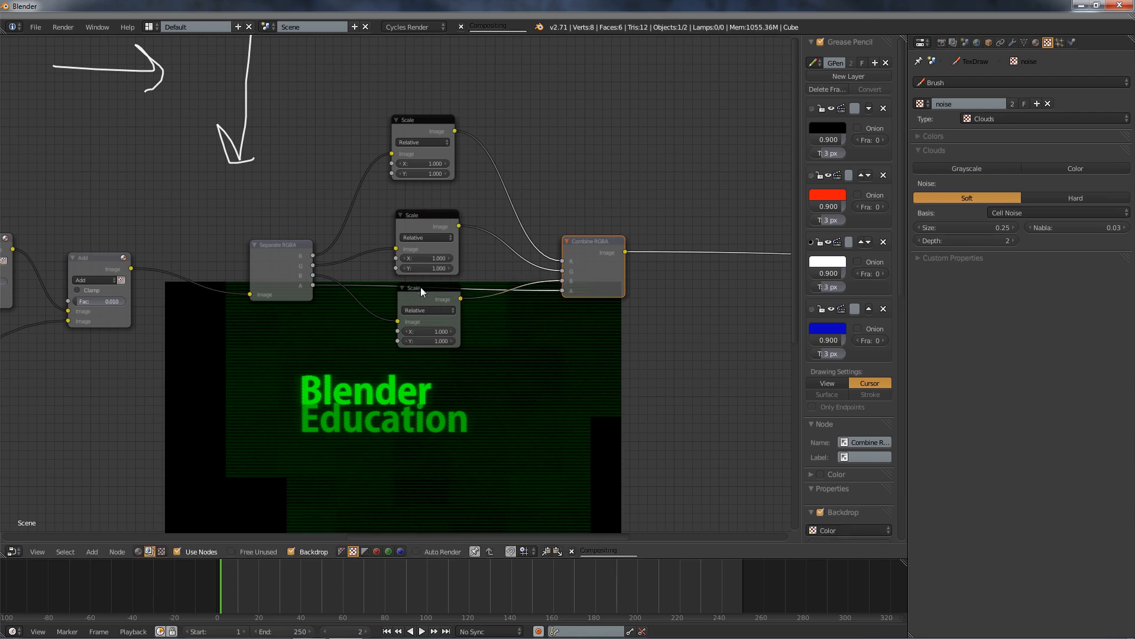
left_click_drag(421, 286, 414, 299)
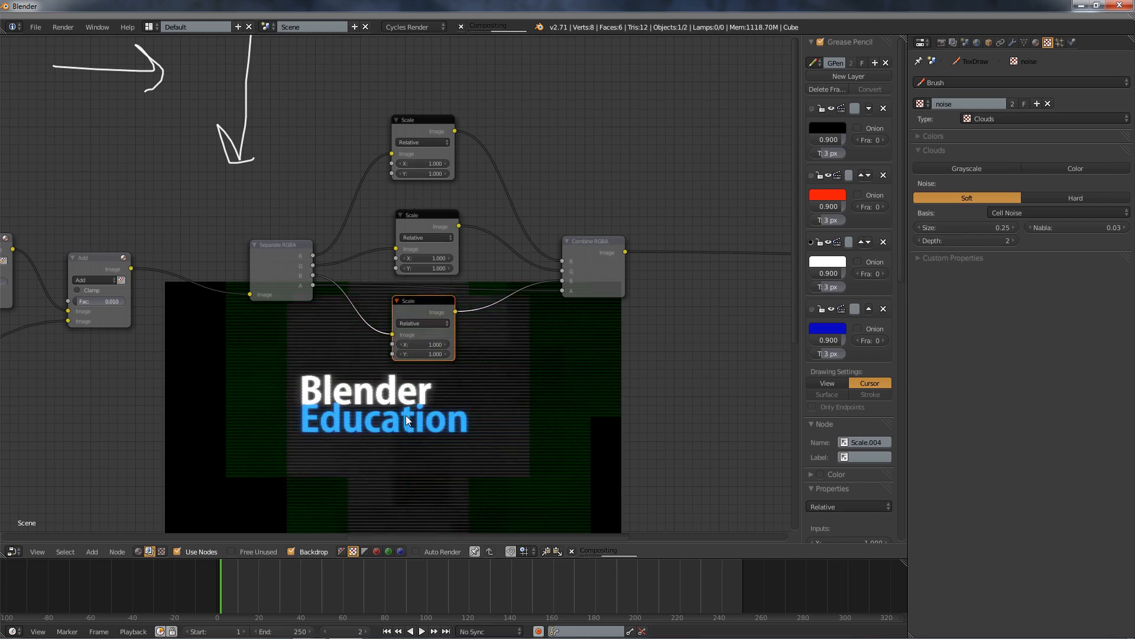
Set the red channel's Scale node to 1.1 in X and Y.
left_click(427, 163)
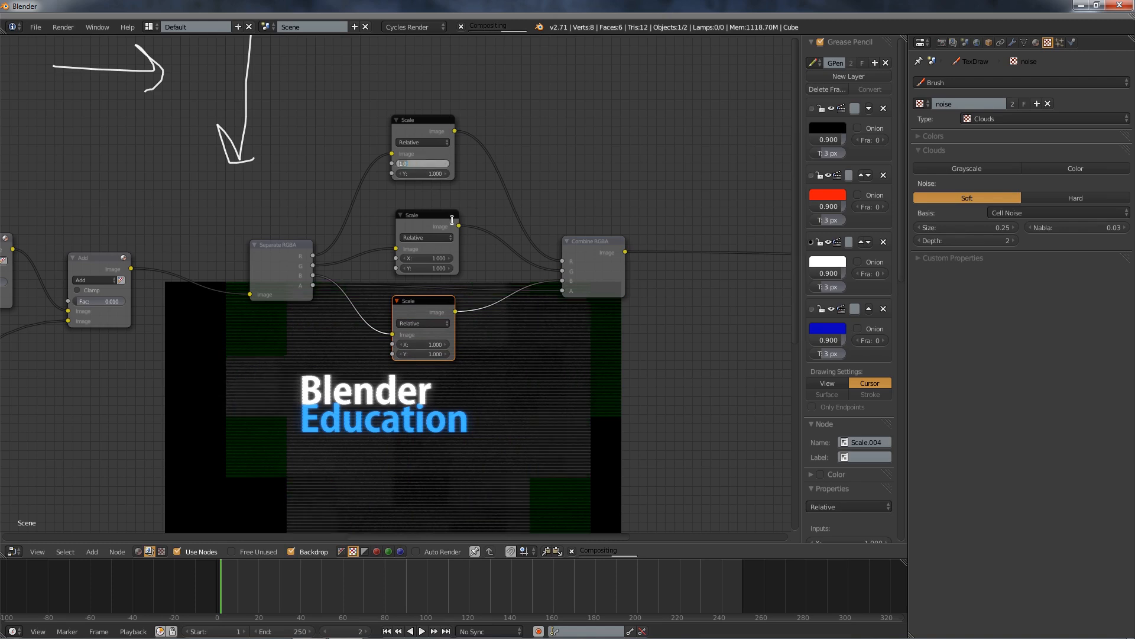
type("1.1")
key("Tab")
type("1.1")
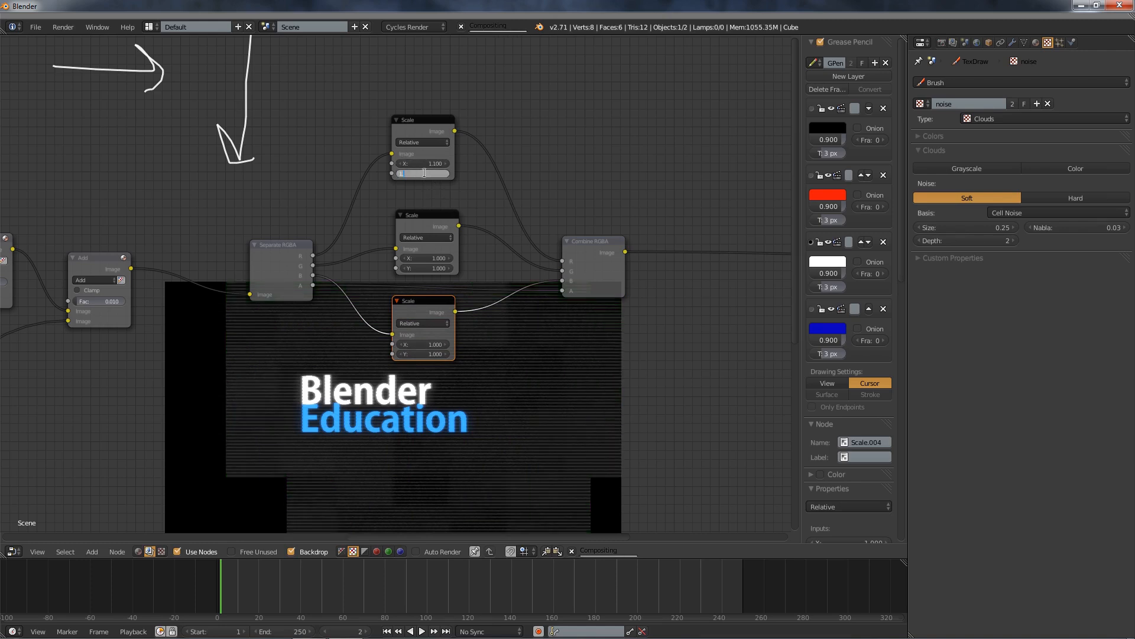
Set the blue channel's Scale node to 0.9 in X and Y.
left_click(423, 344)
type("0")
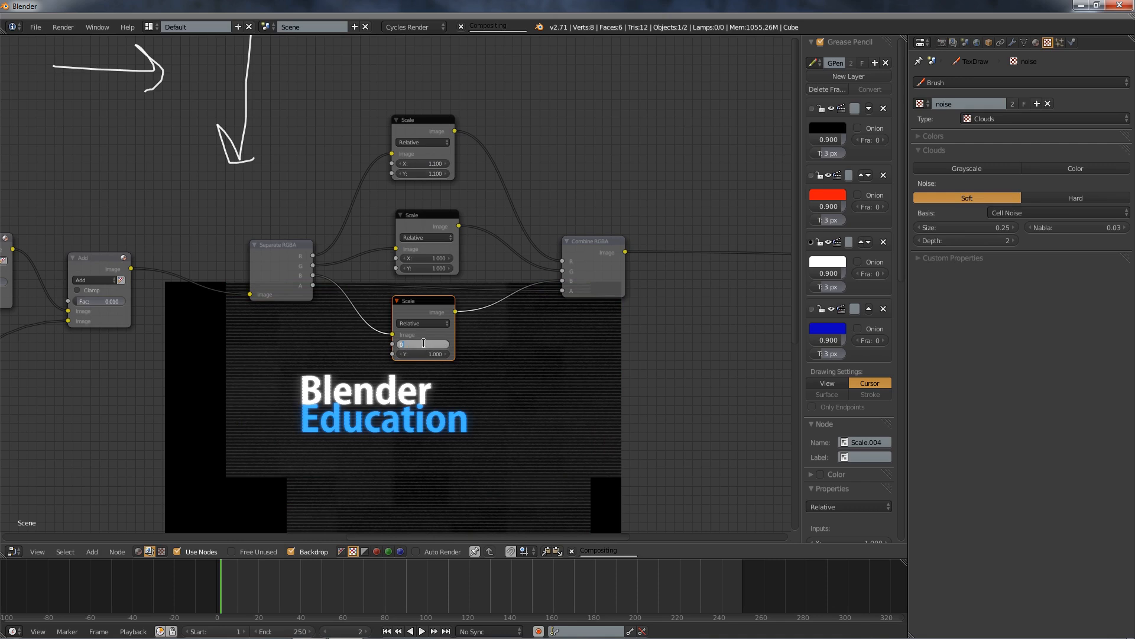
type(".9")
key("Return")
left_click(428, 353)
type("0.9")
Examine the colour separation around the title text in the backdrop at different sizes.
mouse_move(518, 412)
middle_mouse_down()
mouse_move(502, 375)
mouse_move(473, 368)
middle_mouse_up()
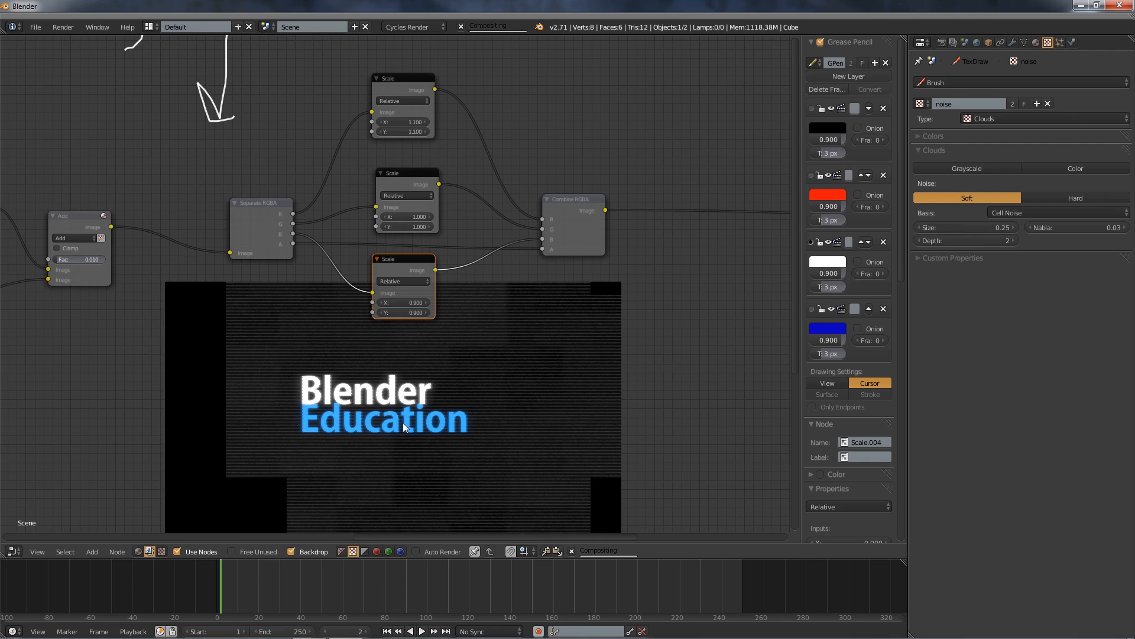
middle_click_drag(409, 456, 401, 410)
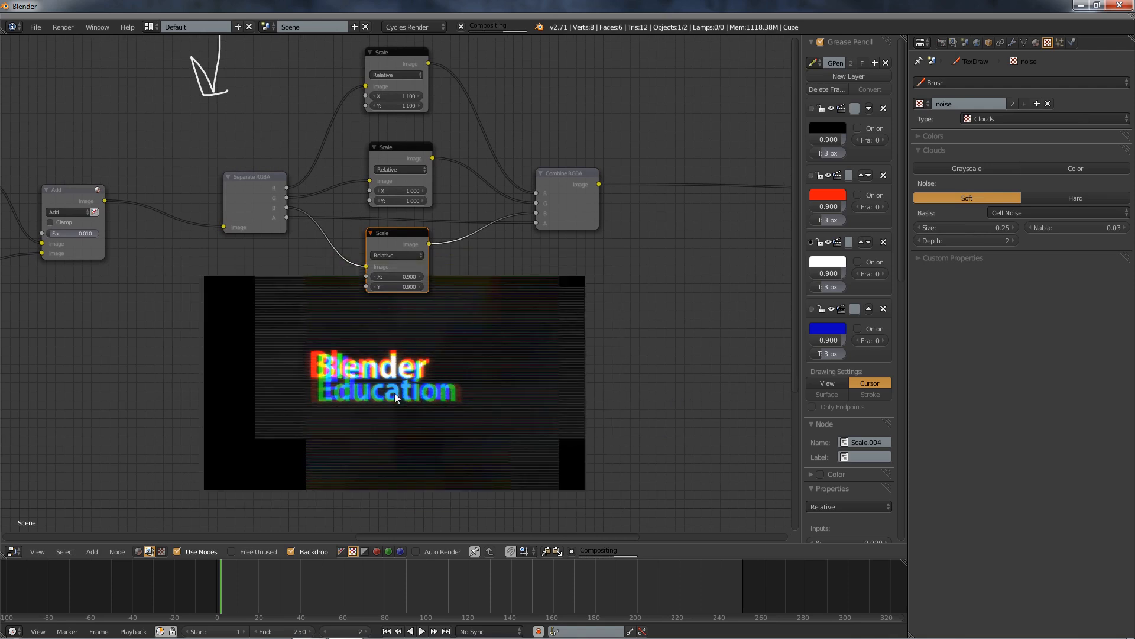
key("v")
key("v")
key("v")
key("v")
key("v")
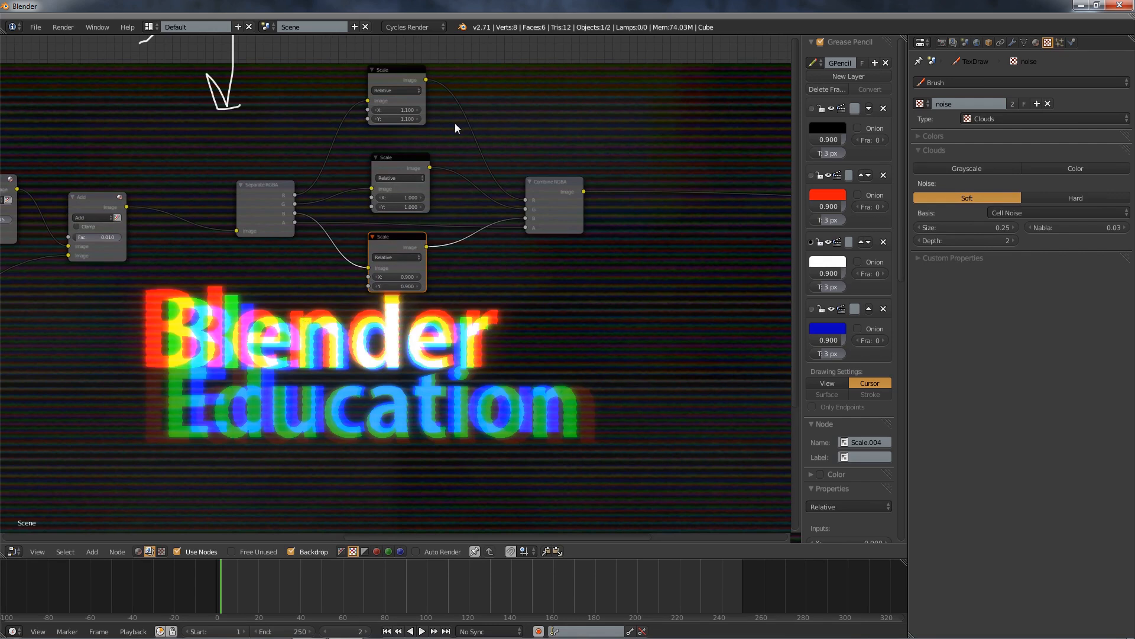
Set the red channel's Scale node to 1.01 in X and Y.
left_click(398, 109)
type("1.01")
key("Return")
type("1")
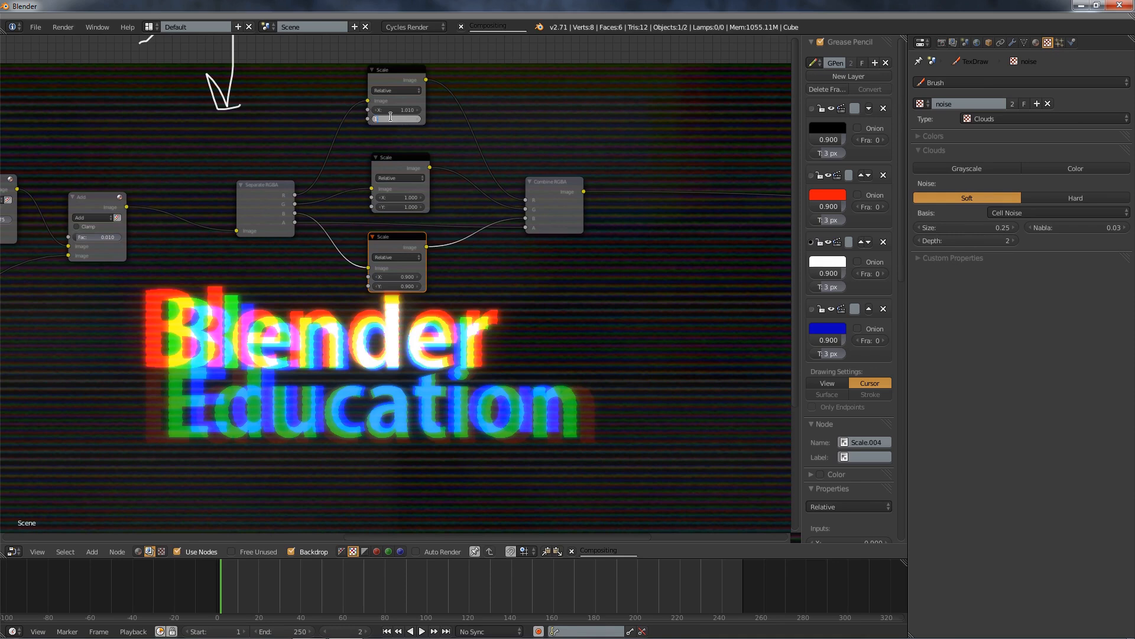
type(".01")
key("Return")
Set the blue channel's Scale node to 0.99 in X and Y.
left_click(402, 277)
type("0")
left_click(406, 283)
type("0.99")
key("Return")
Examine the colour fringing on the title text in the reduced backdrop and check the surrounding node layout.
scroll(493, 328, "down", 5)
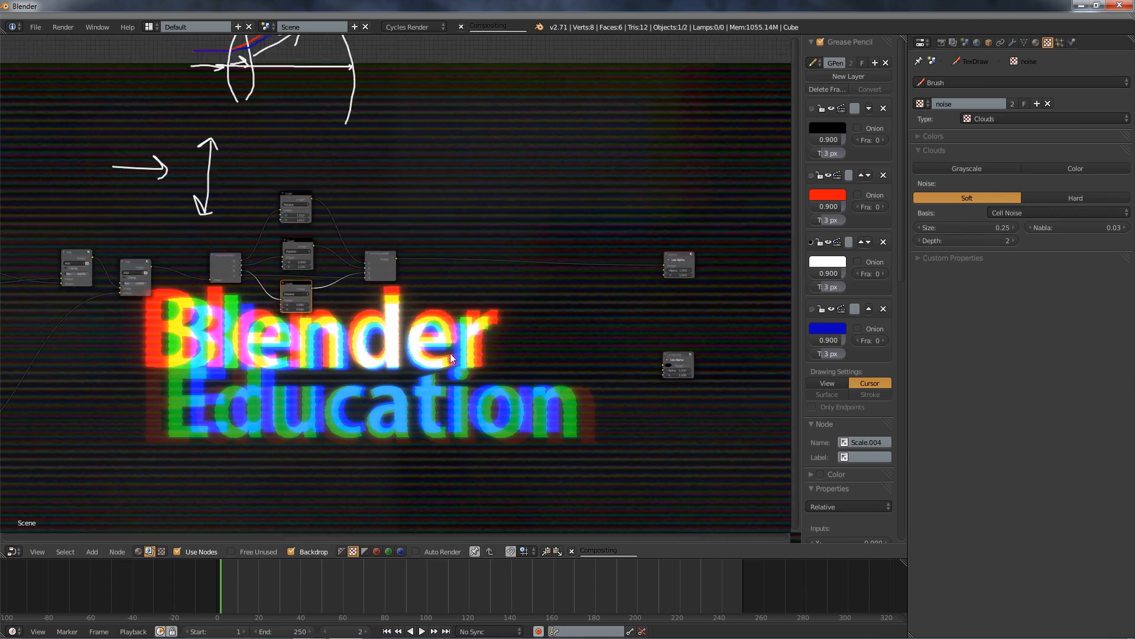
middle_click_drag(451, 357, 458, 334)
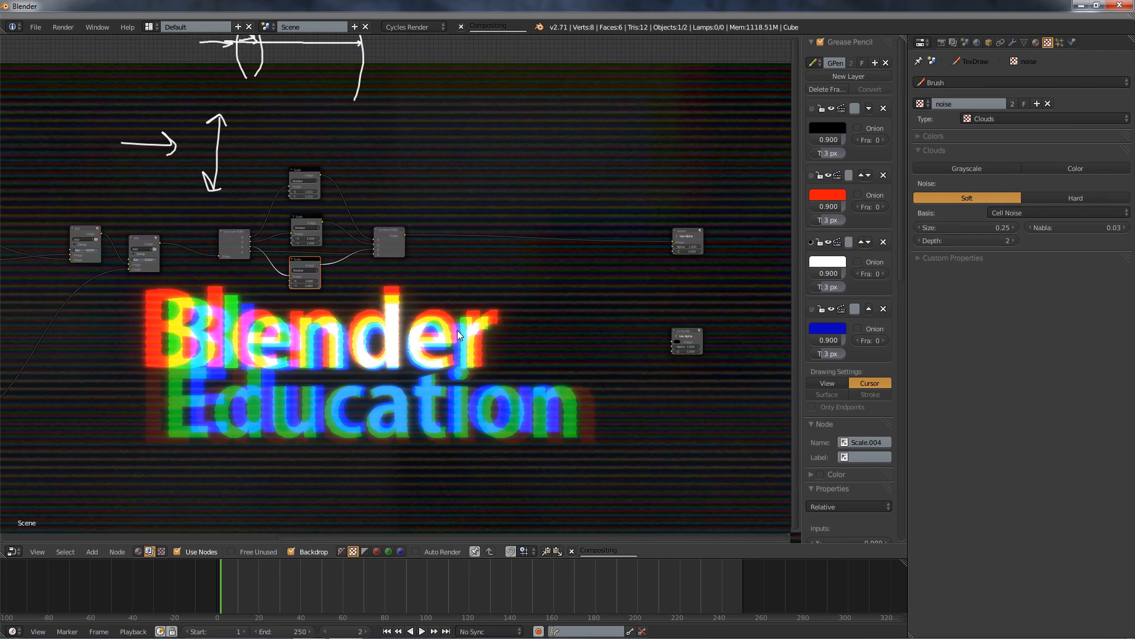
key("alt+v")
key("alt+v")
key("alt+v")
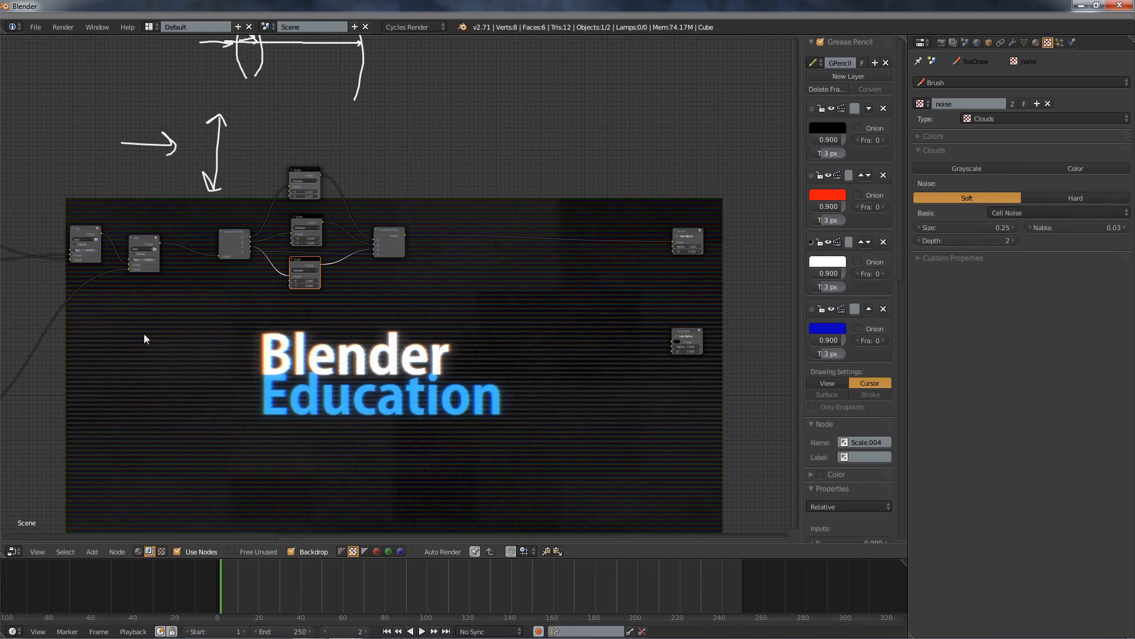
middle_click_drag(247, 364, 447, 378, "alt")
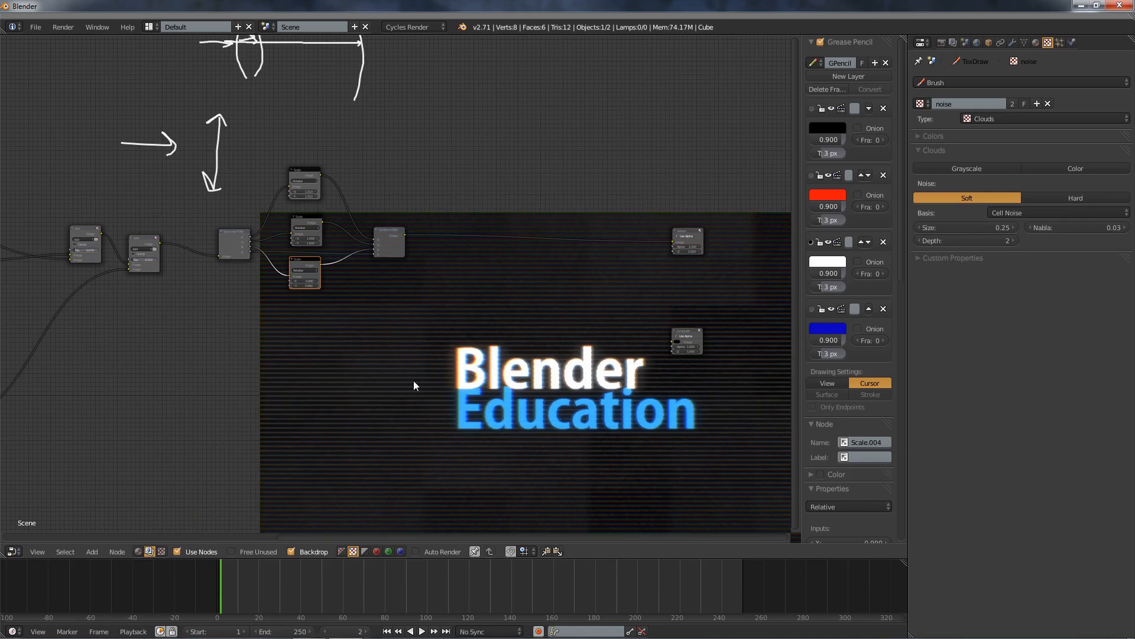
middle_click_drag(344, 335, 382, 421, "alt")
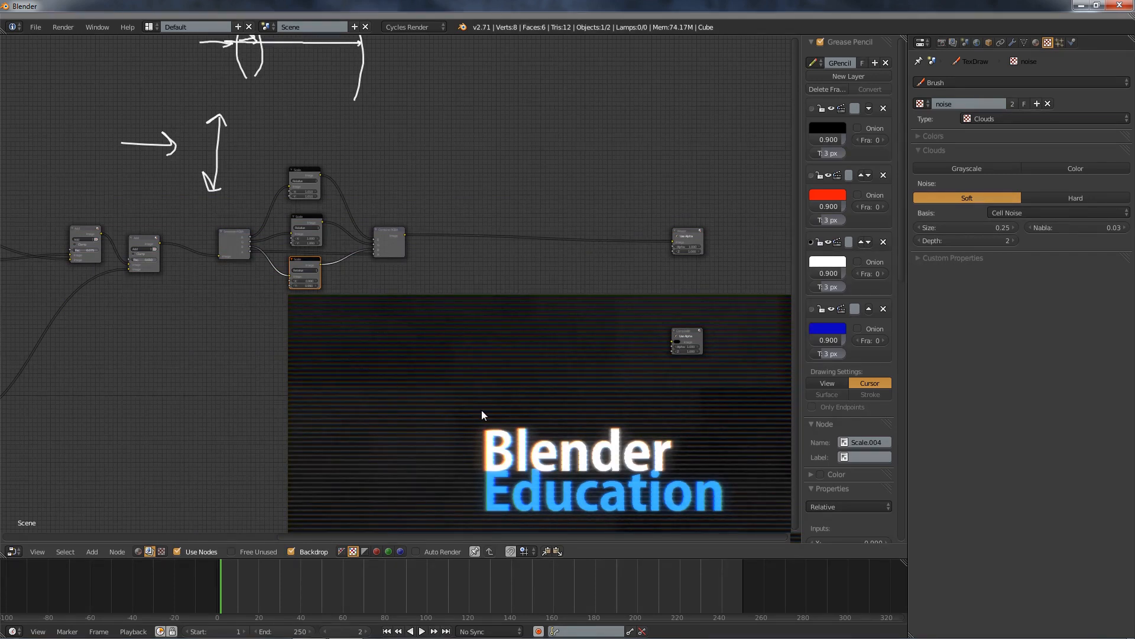
middle_click_drag(574, 411, 427, 404, "alt")
scroll(426, 405, "down", 2)
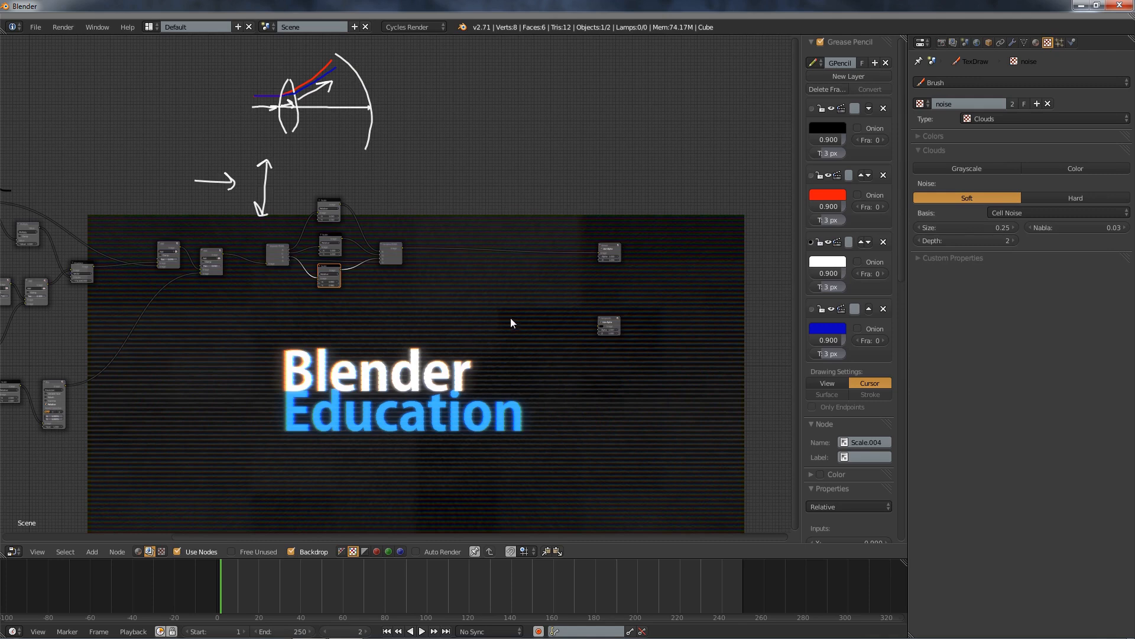
mouse_move(467, 327)
middle_mouse_down()
mouse_move(370, 347)
mouse_move(271, 424)
mouse_move(270, 438)
middle_mouse_up()
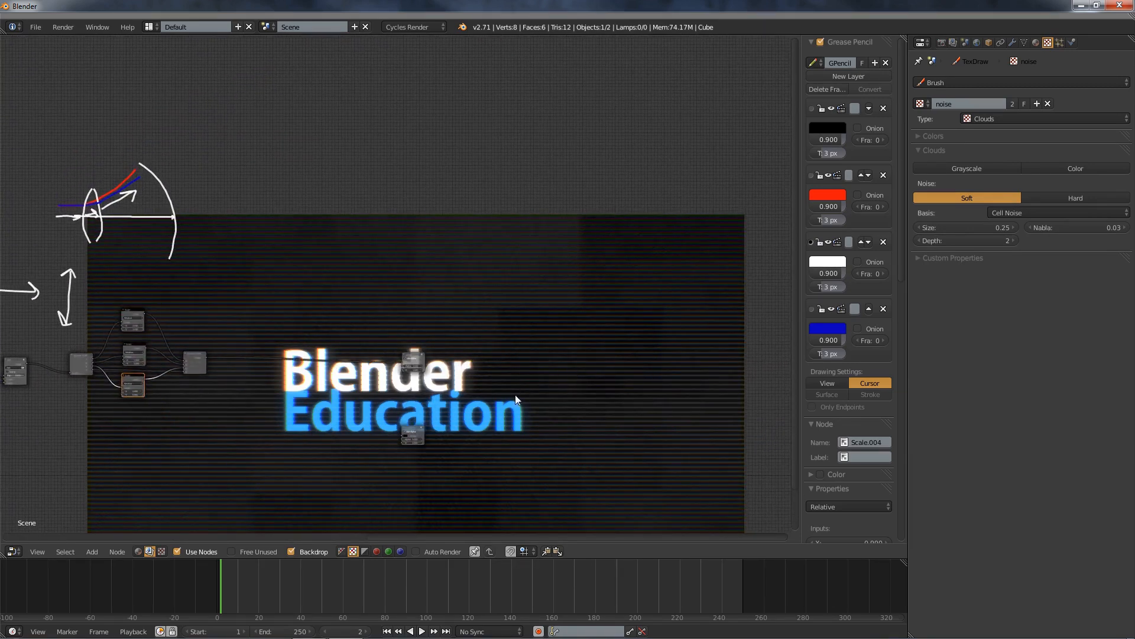
Move the Viewer node further away from the Combine RGBA node to make room for more nodes.
mouse_move(433, 390)
middle_mouse_down()
mouse_move(467, 273)
mouse_move(551, 259)
mouse_move(517, 318)
middle_mouse_up()
scroll(551, 259, "up", 6)
left_click(563, 249)
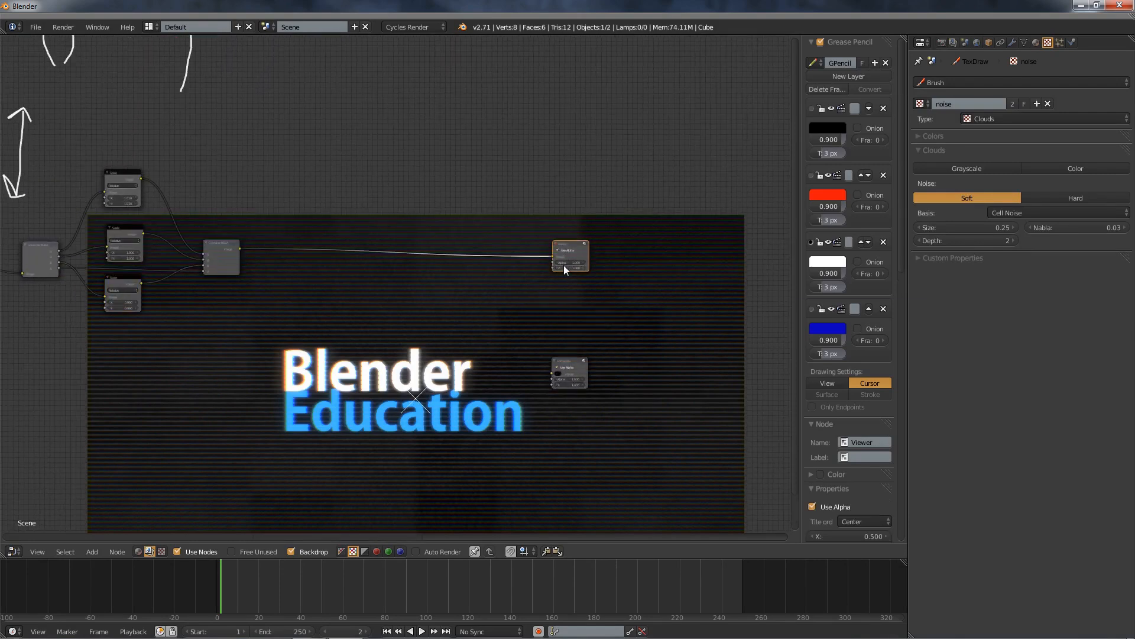
key("g")
left_click(742, 265)
middle_click_drag(494, 221, 511, 270)
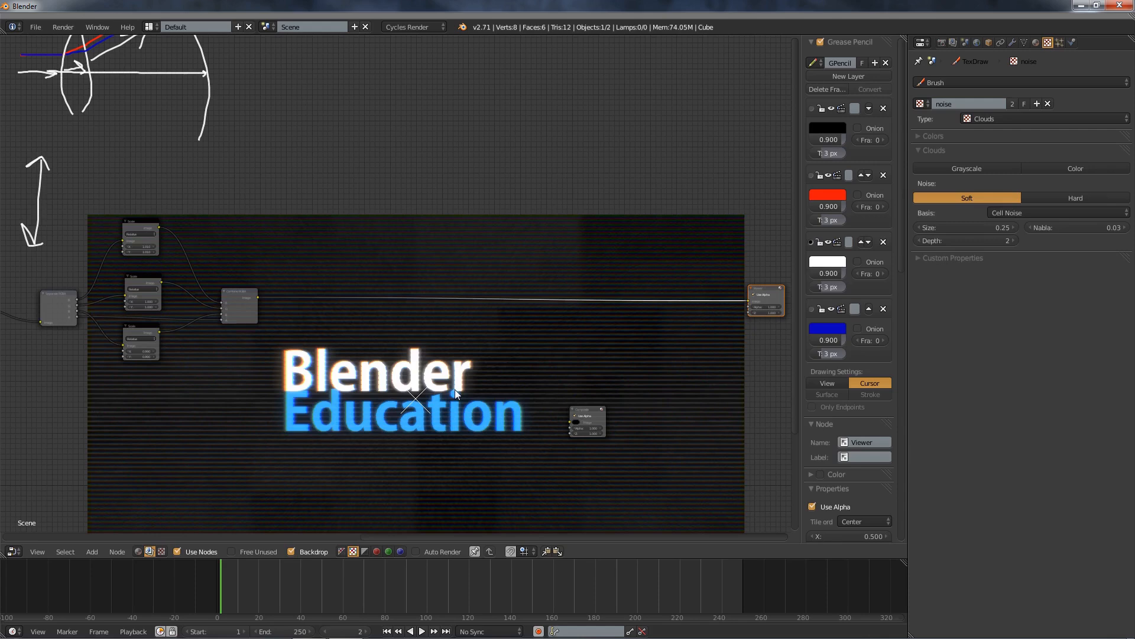
Add a Lens Distortion node beside the Combine RGBA node.
scroll(361, 380, "up", 2)
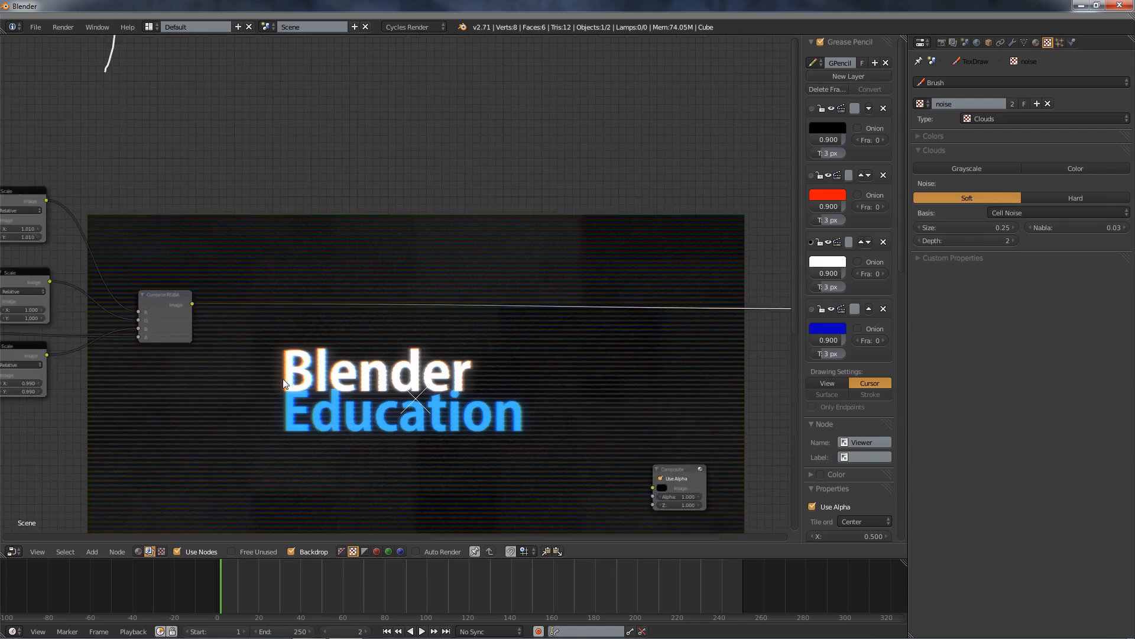
key("shift+a")
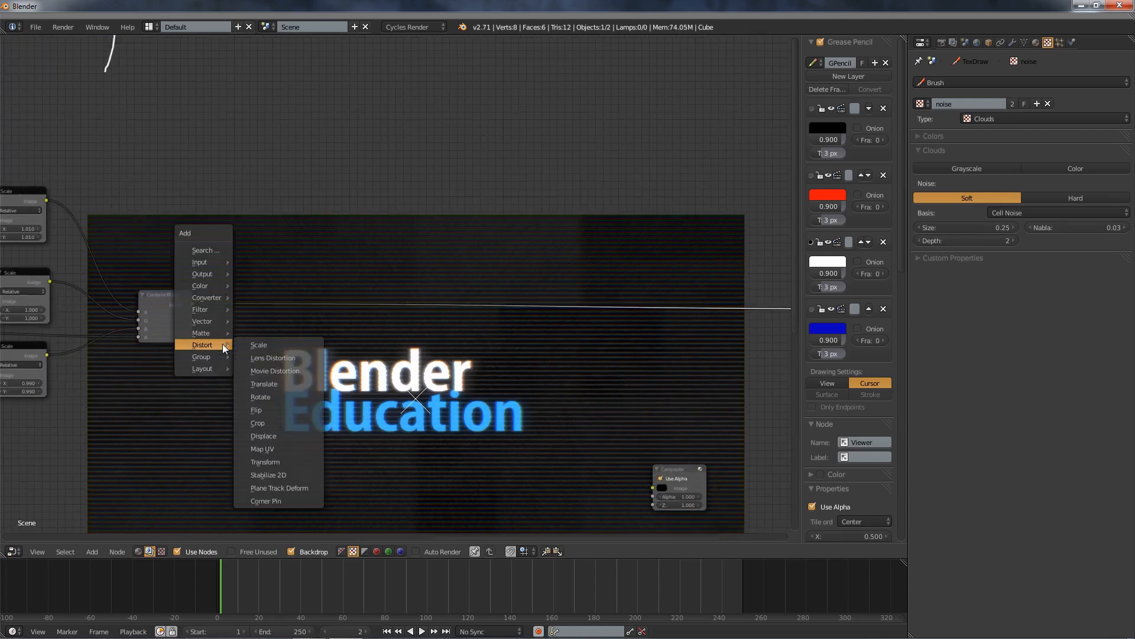
left_click(272, 357)
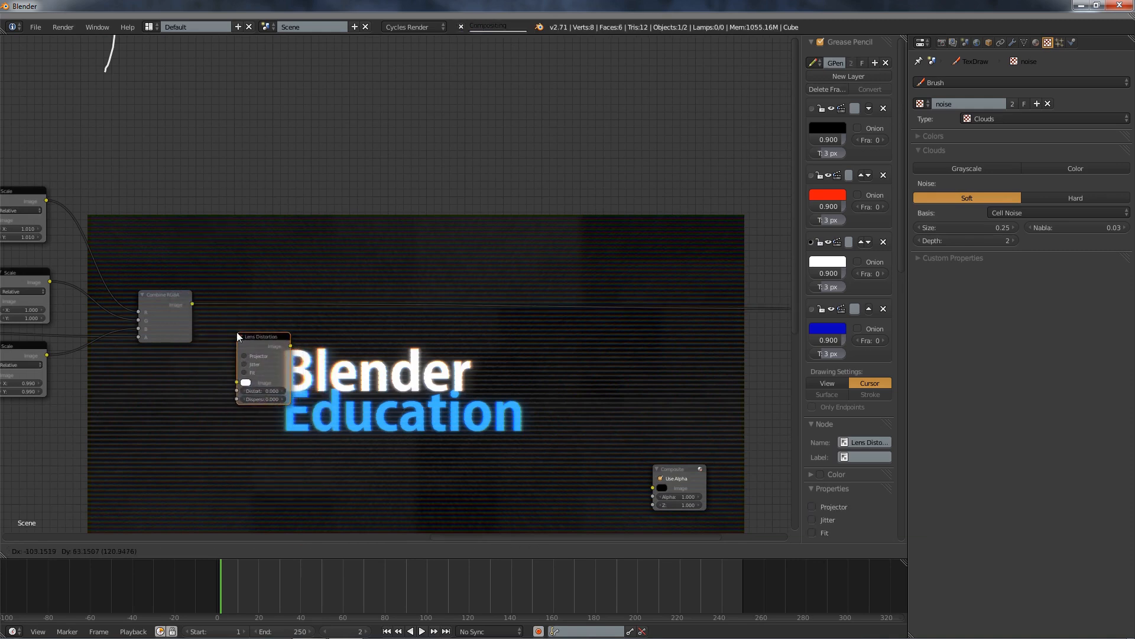
left_click(237, 332)
Set the Lens Distortion's Distort to 1 and insert the node between Combine RGBA and the Viewer.
scroll(249, 357, "up", 2)
left_click(343, 377)
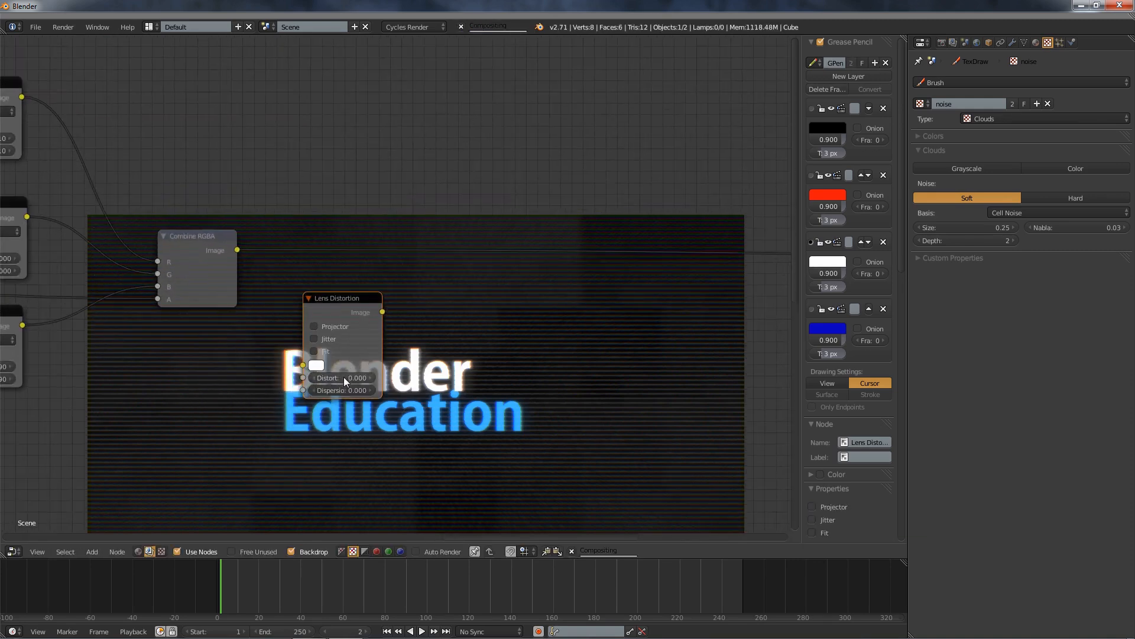
type("1")
key("Return")
left_click_drag(339, 298, 340, 176)
scroll(431, 237, "down", 3)
middle_click_drag(397, 258, 317, 290)
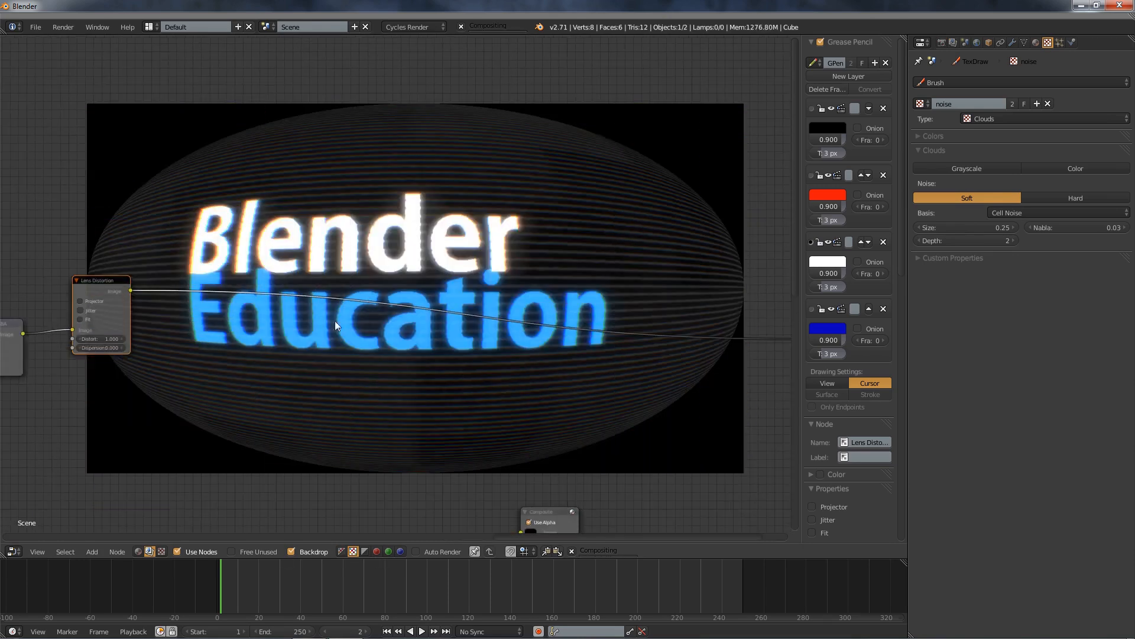
middle_click_drag(170, 244, 113, 290)
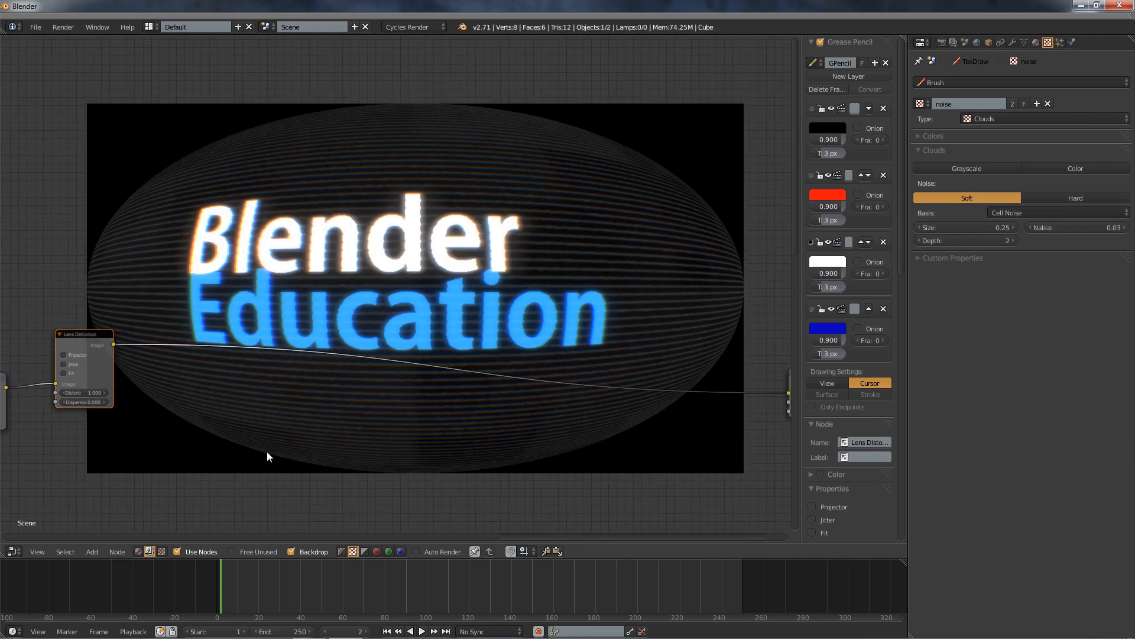
Insert a Math node between the Lens Distortion node and the Viewer.
middle_click_drag(257, 440, 330, 283)
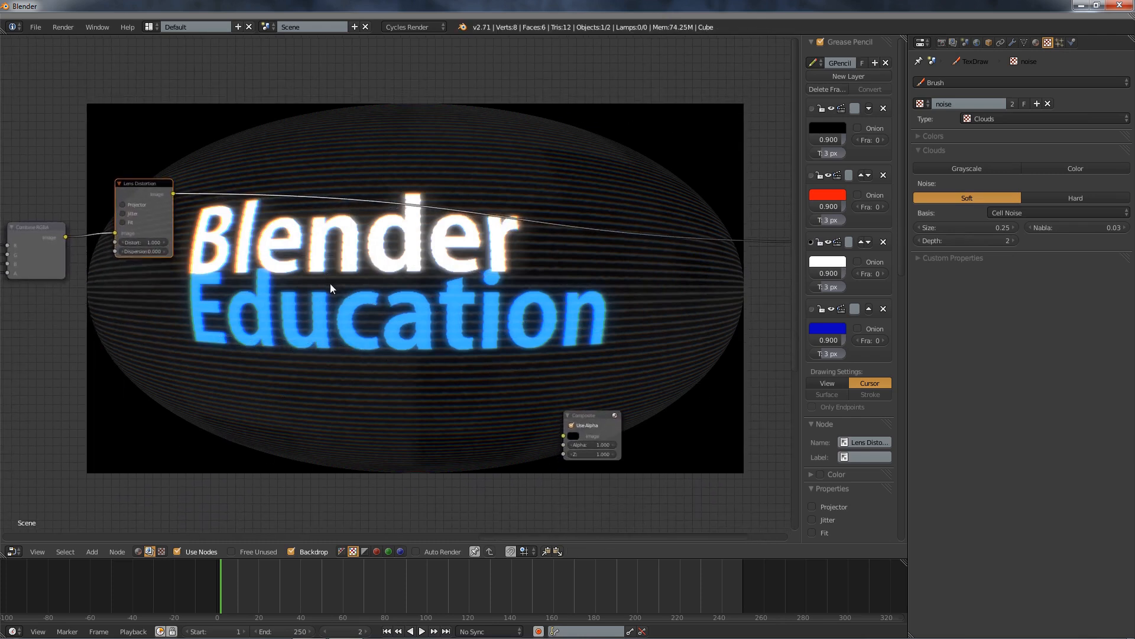
scroll(241, 200, "up", 2)
middle_click_drag(146, 196, 189, 271)
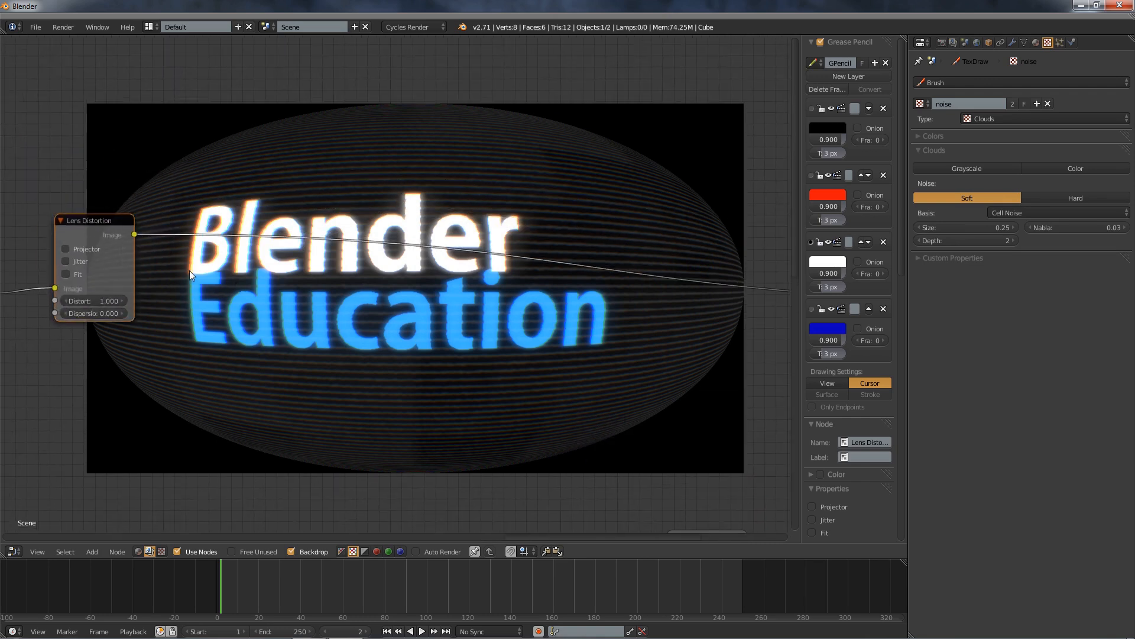
key("shift+a")
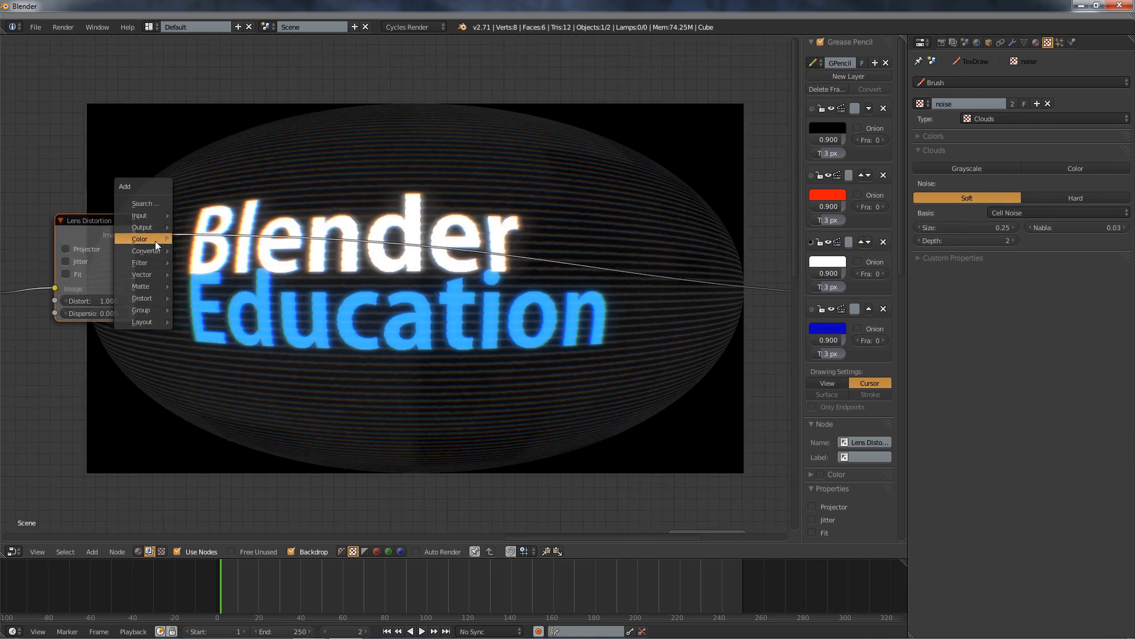
mouse_move(155, 240)
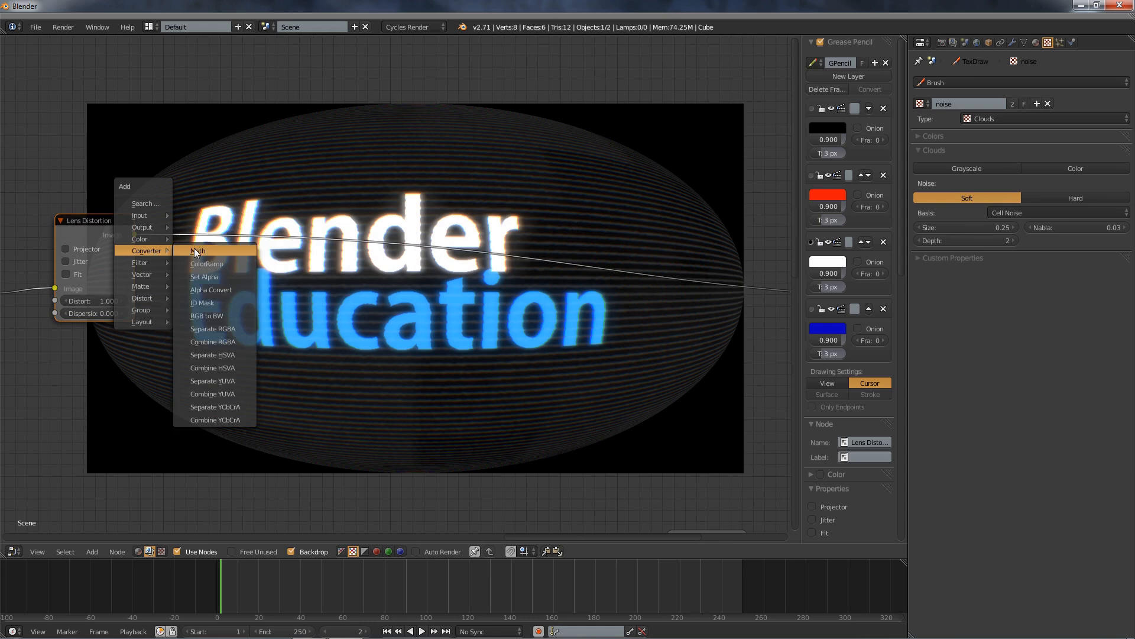
left_click(194, 248)
left_click(179, 208)
Switch the Math node to Greater Than with a comparison value of 0.
left_click(201, 244)
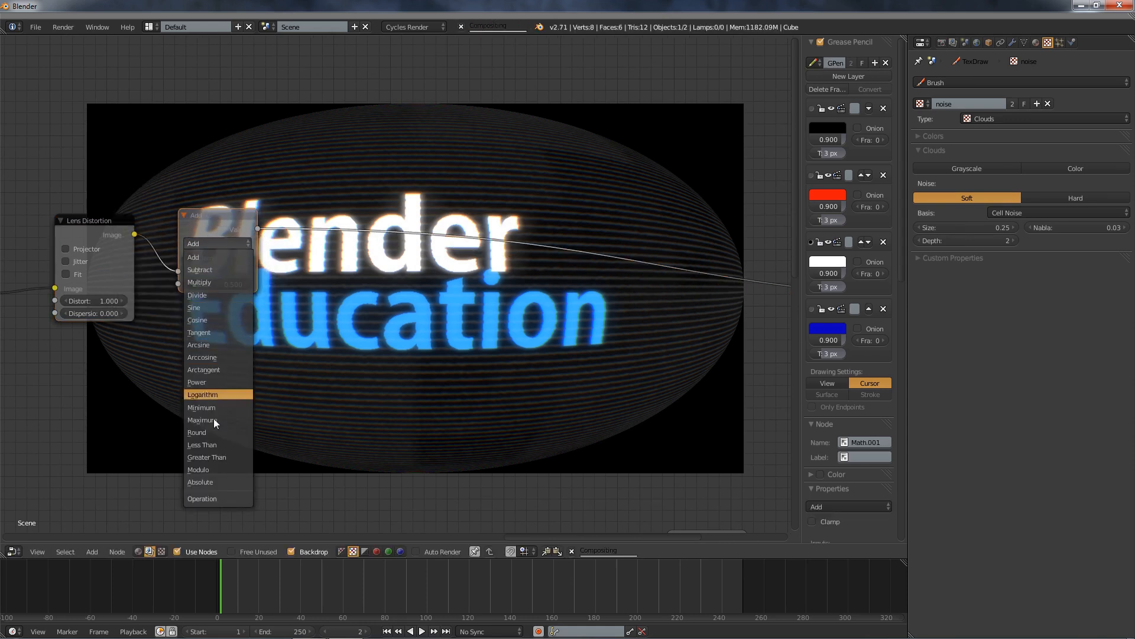
left_click(216, 460)
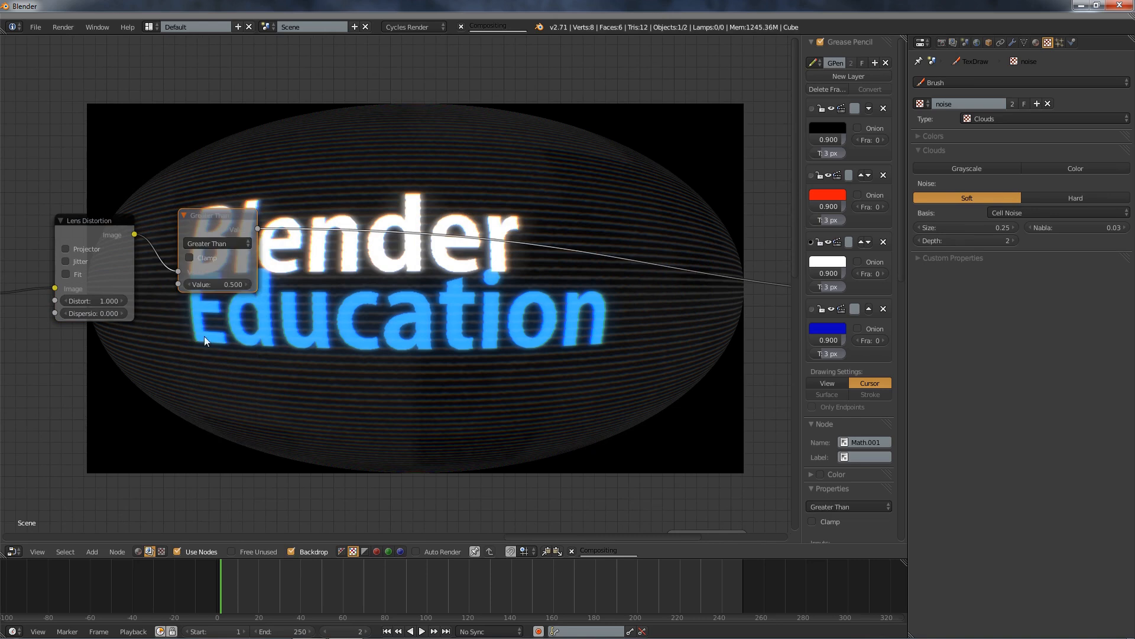
left_click(212, 283)
key("Return")
Insert a Blur node between the Greater Than node and the Viewer.
key("shift+a")
mouse_move(315, 335)
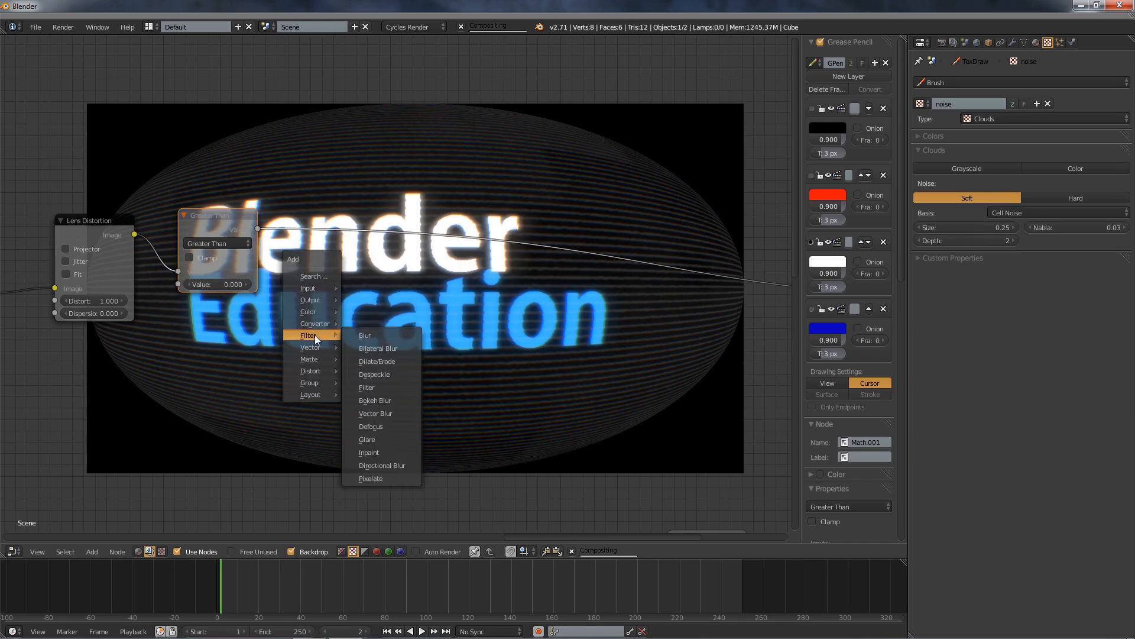
left_click(366, 336)
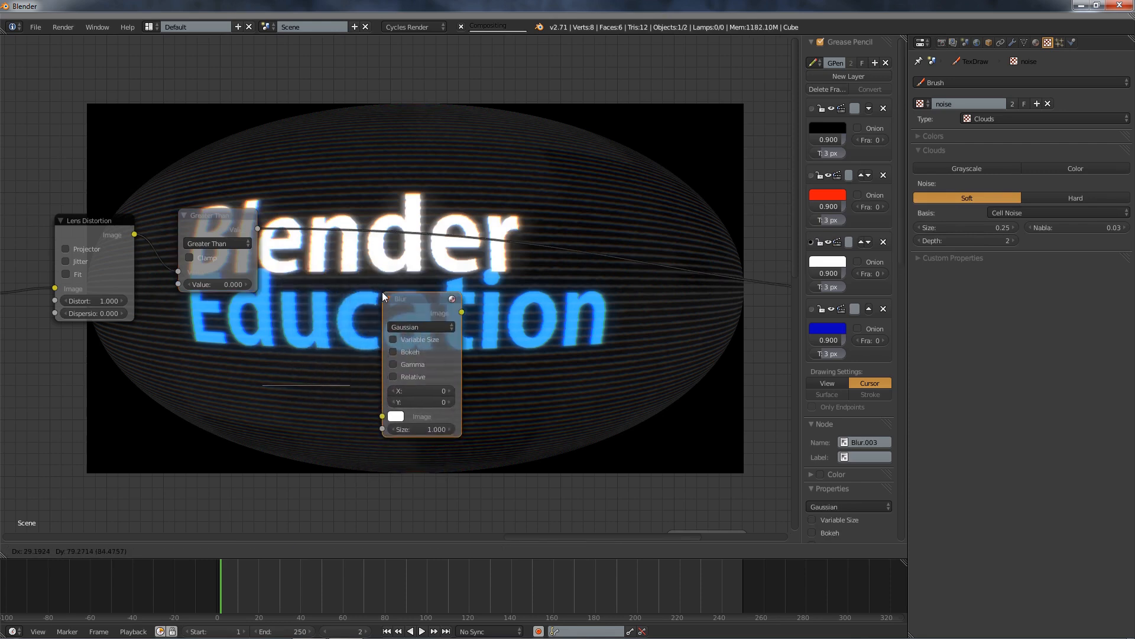
left_click(300, 246)
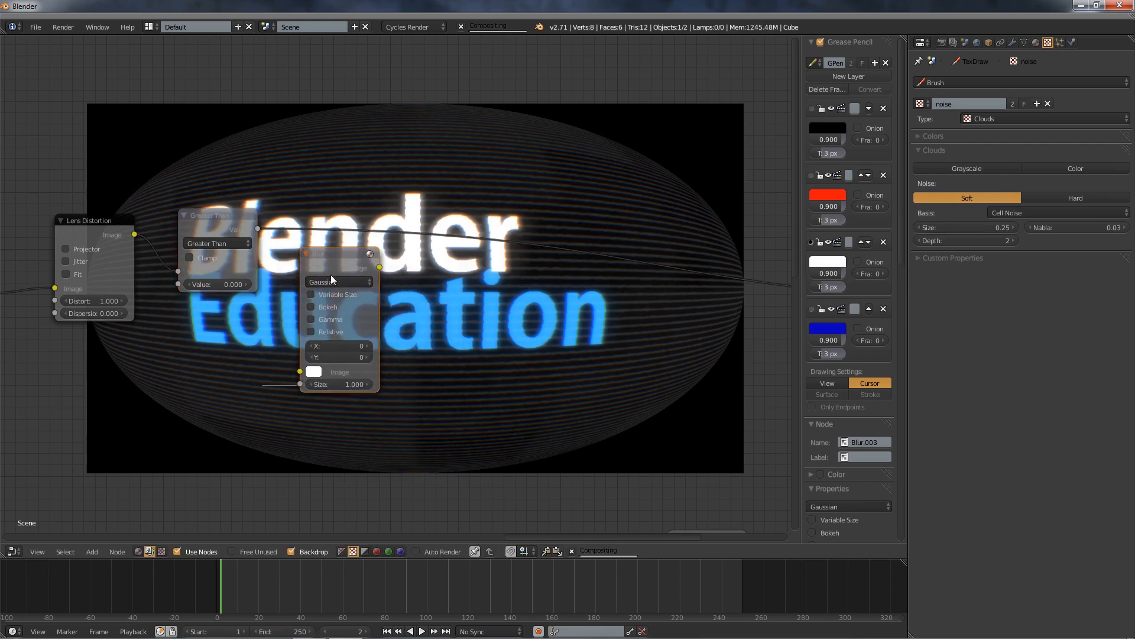
left_click_drag(330, 261, 341, 208)
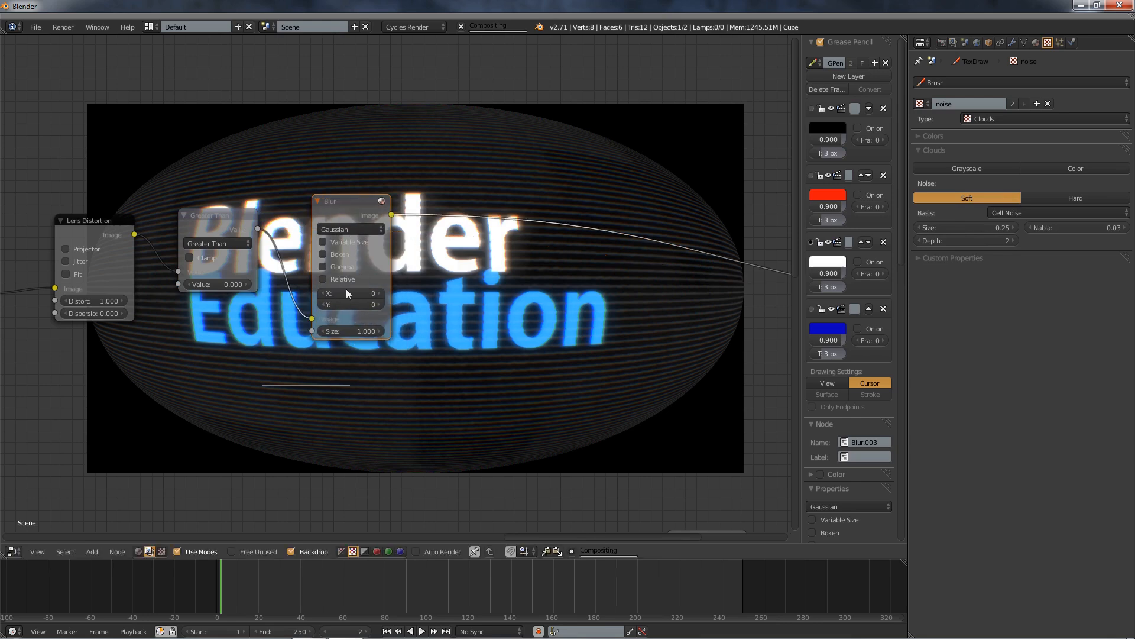
Make the new Blur node relative and set its X and Y blur to 16%.
left_click(337, 280)
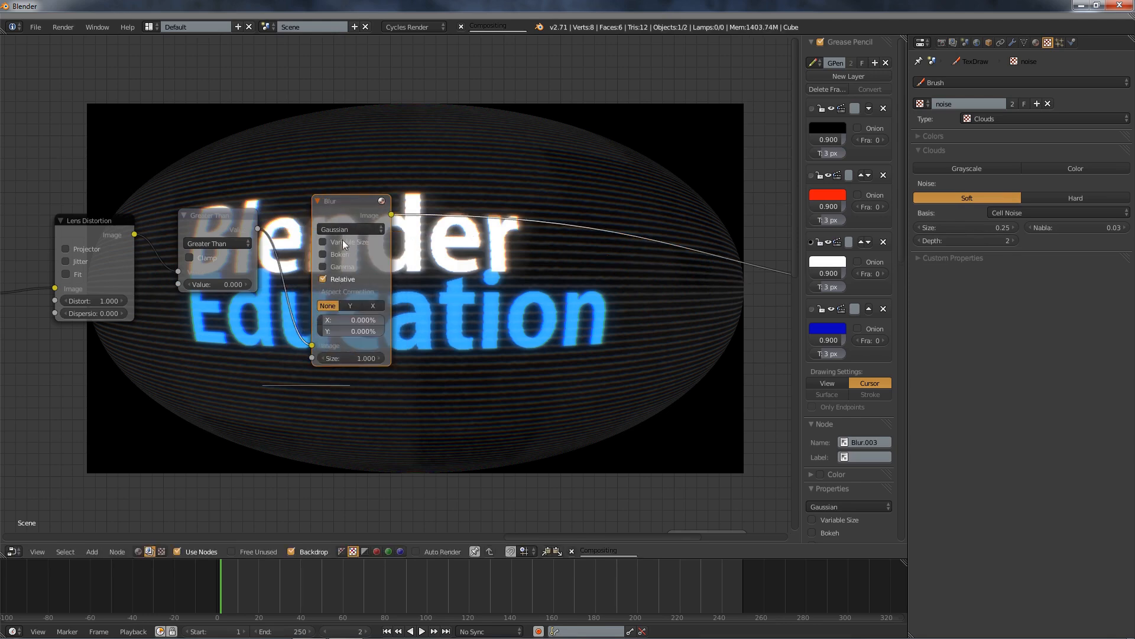
left_click(349, 320)
type("2")
key("BackSpace")
key("Return")
left_click(360, 331)
type("16")
key("Return")
Move the Lens Distortion, Greater Than and Blur nodes together below the main node chain.
middle_click_drag(641, 172, 505, 248)
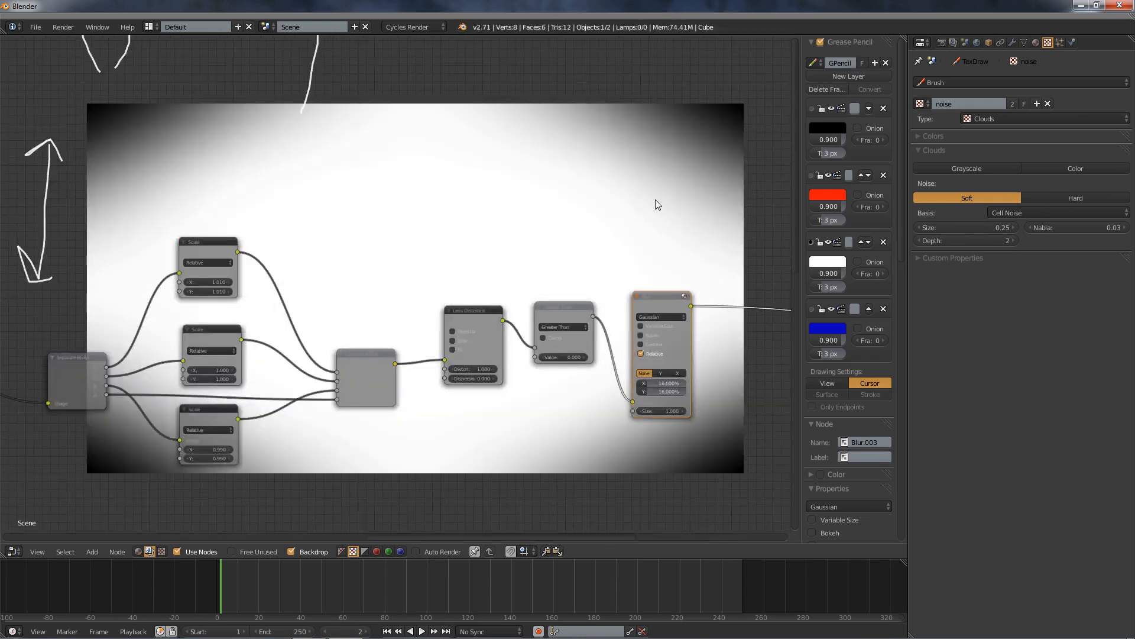
scroll(552, 223, "right", 5, "ctrl")
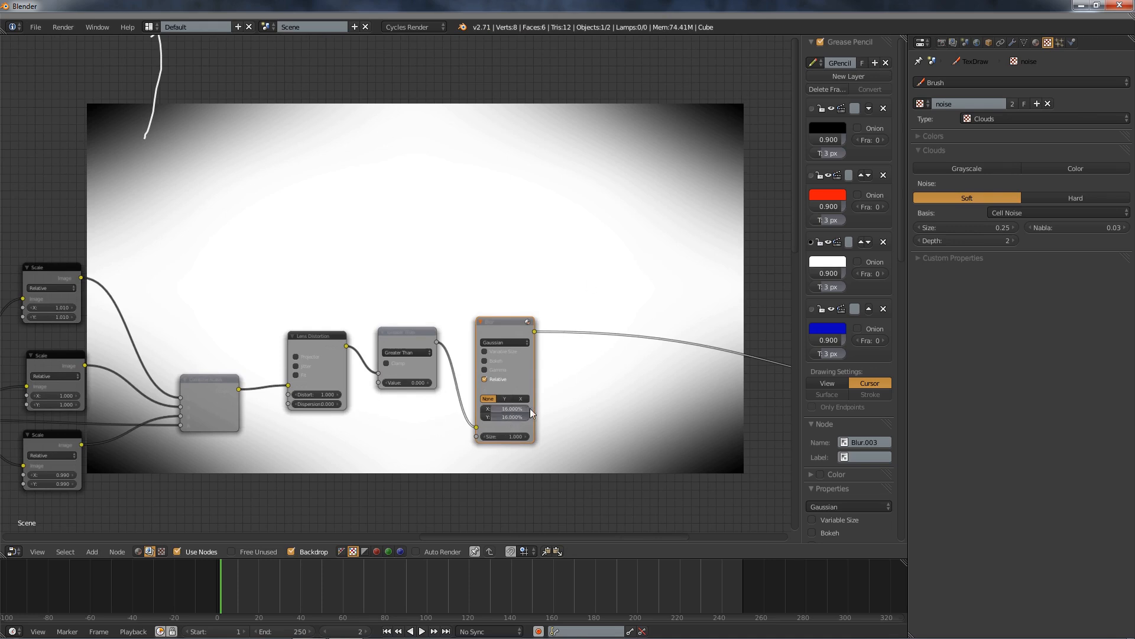
mouse_move(692, 246)
middle_mouse_down()
mouse_move(621, 213)
mouse_move(630, 224)
middle_mouse_up()
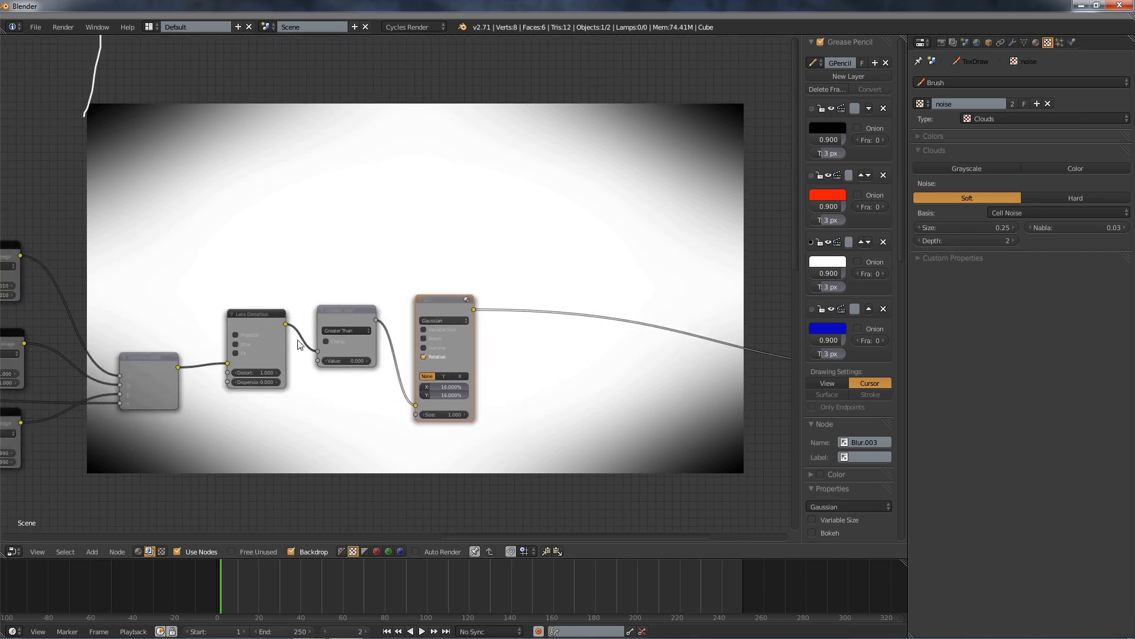
left_click(245, 318)
left_click(331, 318, "shift")
left_click(436, 304, "shift")
key("g")
left_click(424, 339)
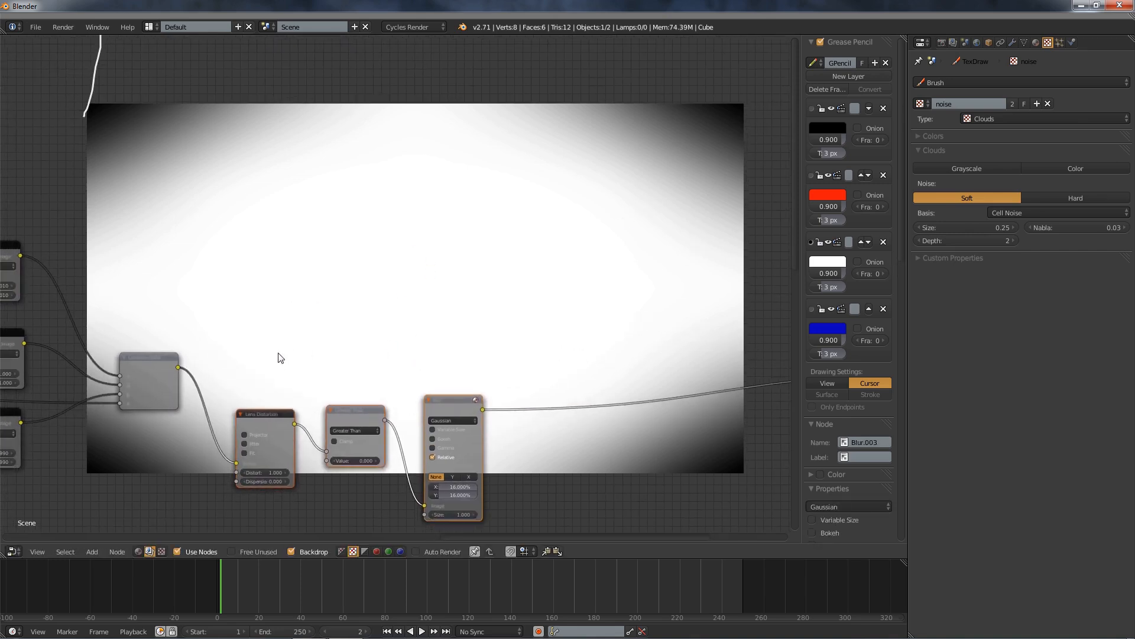
Insert a Mix node between the Blur node and the Viewer and set its blend mode to Multiply.
middle_click_drag(544, 367, 400, 294)
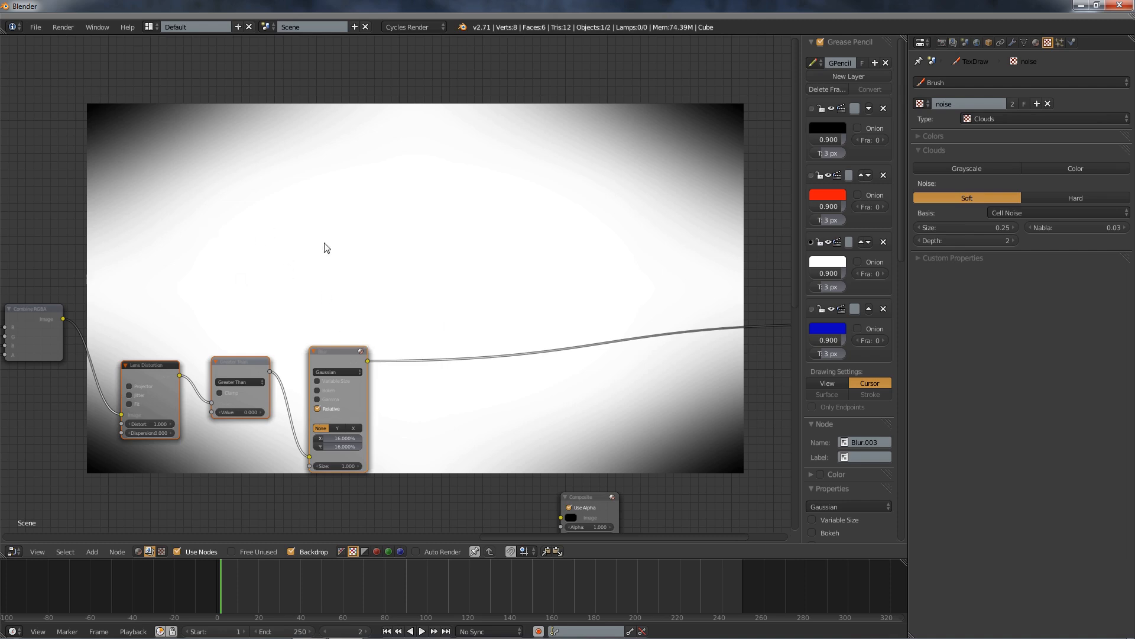
key("shift+a")
mouse_move(418, 250)
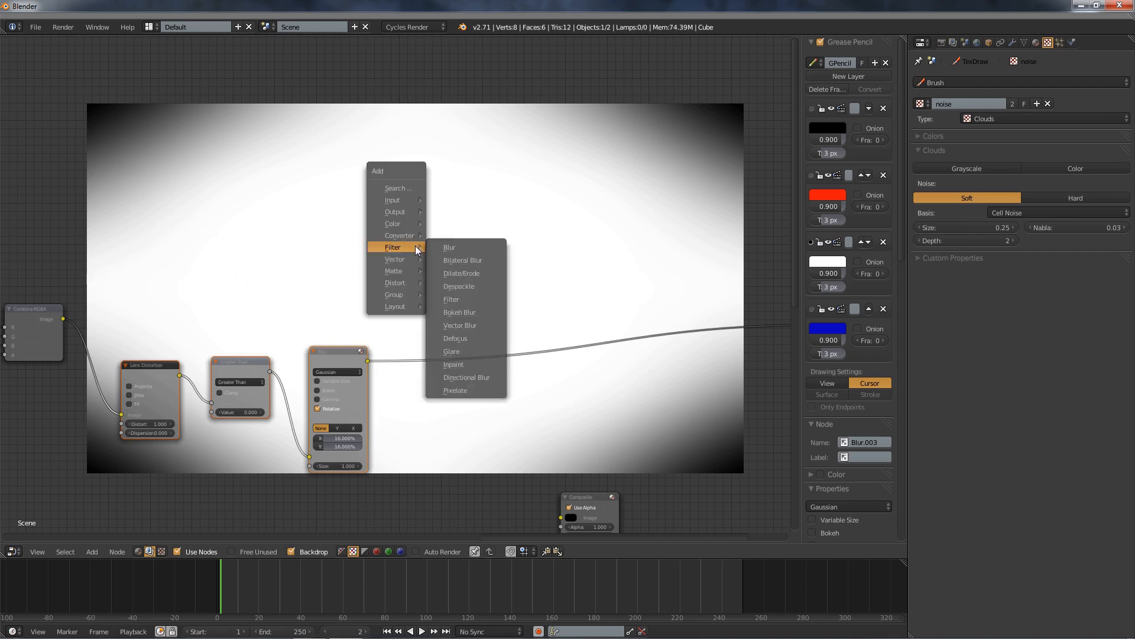
mouse_move(408, 224)
left_click(455, 220)
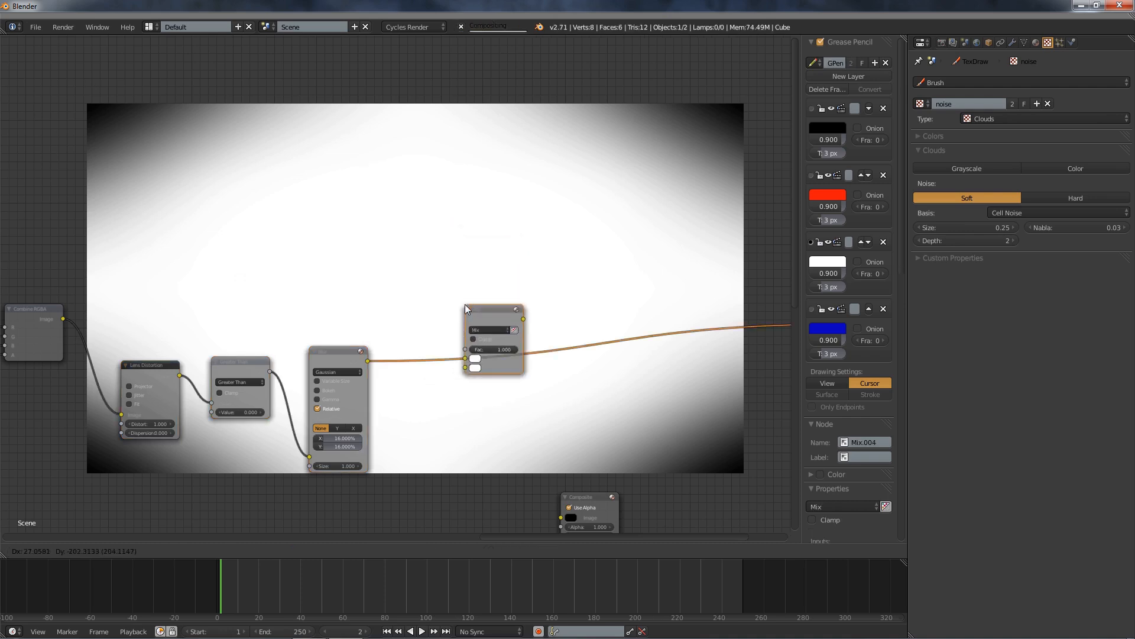
left_click(465, 304)
left_click(481, 329)
left_click(482, 303)
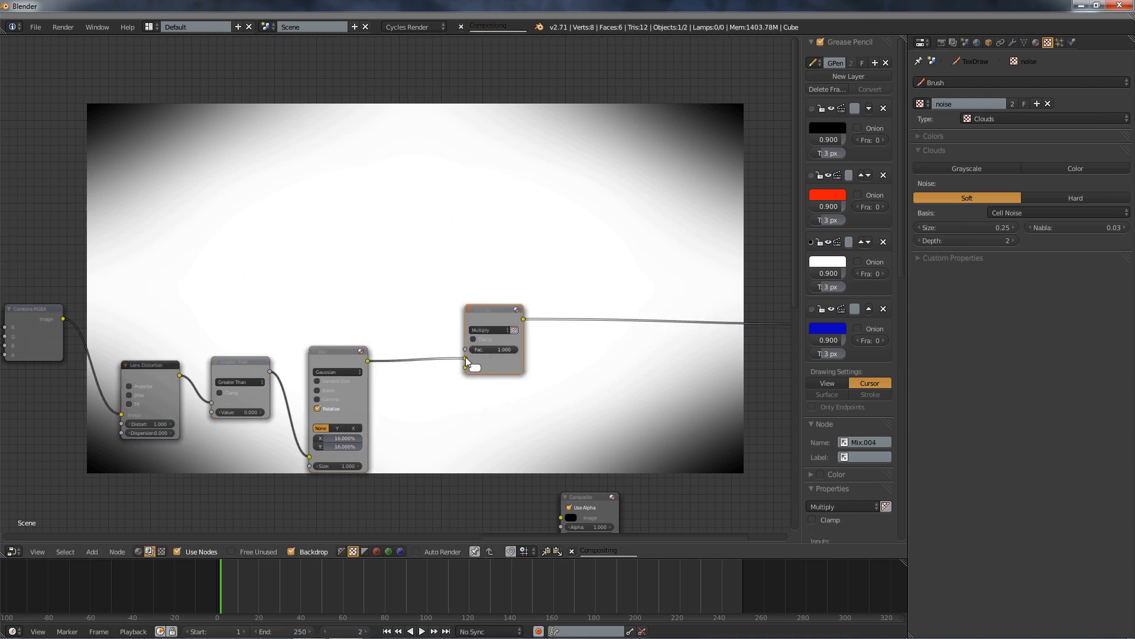
Multiply the Combine RGBA image by the blurred mask, with the image in the first input, and move the Multiply node up slightly.
left_click_drag(465, 359, 62, 319)
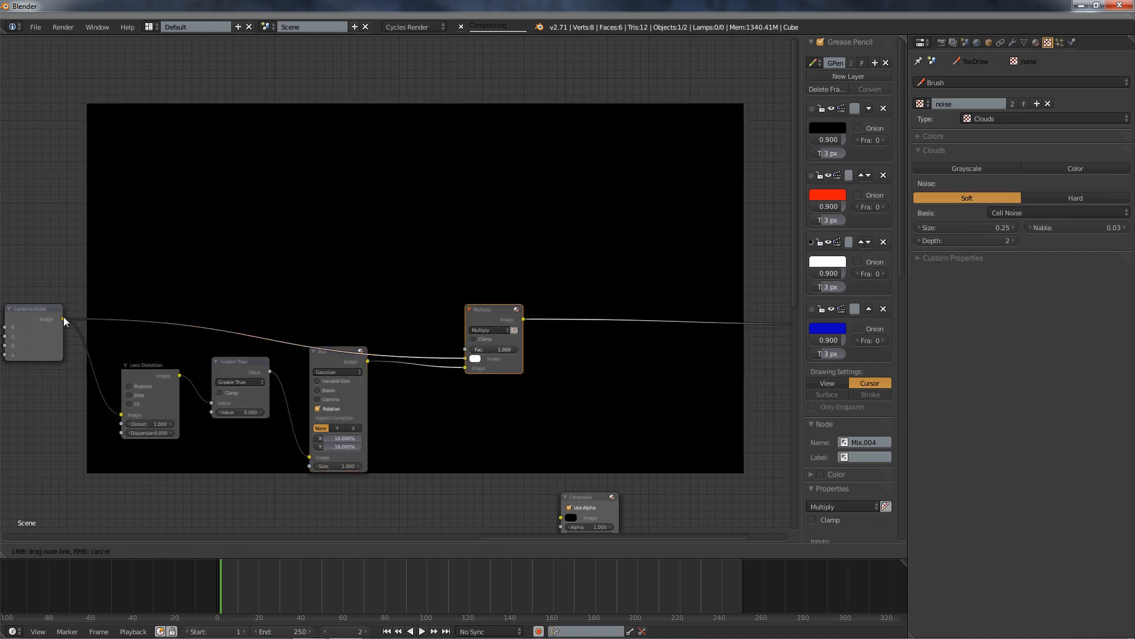
scroll(619, 383, "up", 1)
scroll(618, 378, "up", 3)
middle_click_drag(562, 336, 498, 273)
left_click_drag(465, 267, 444, 233)
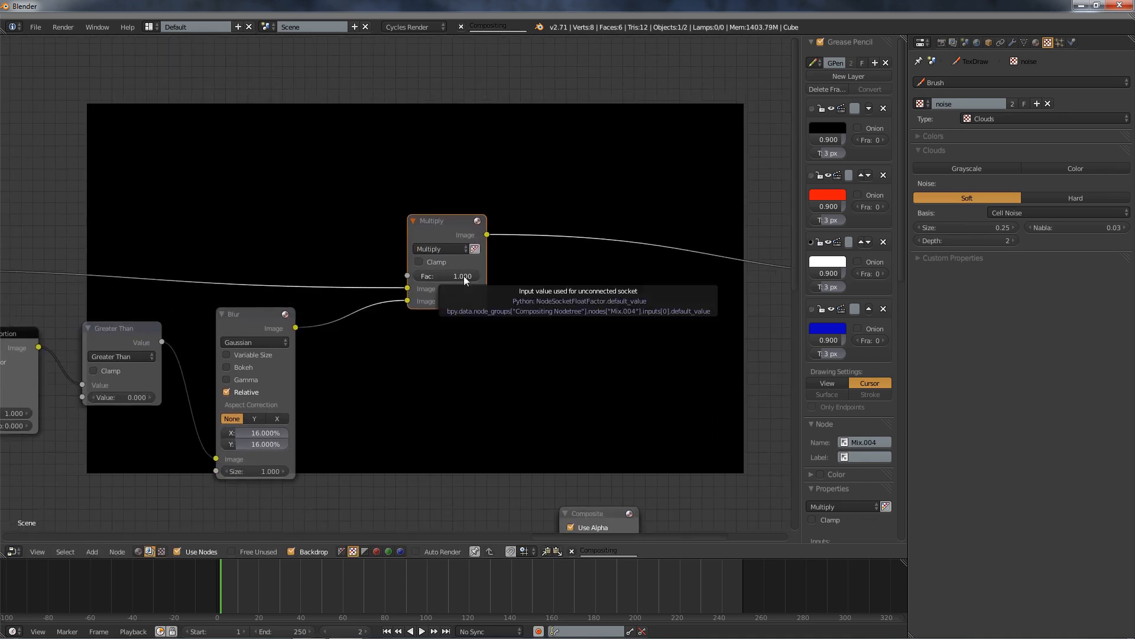
scroll(448, 281, "up", 1)
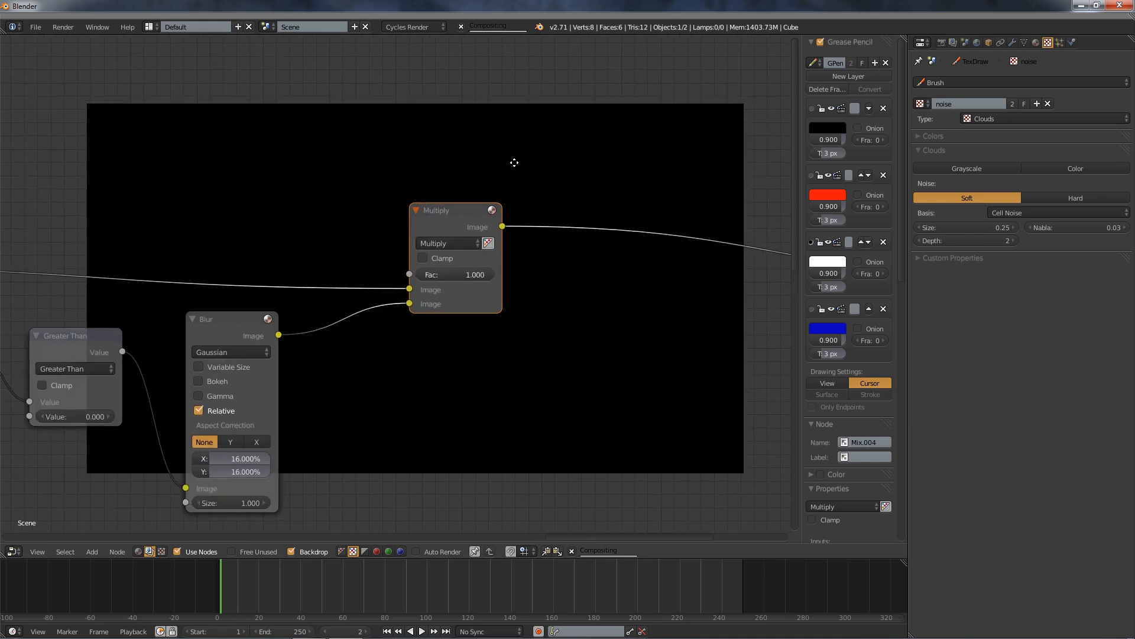
middle_click_drag(515, 165, 496, 368)
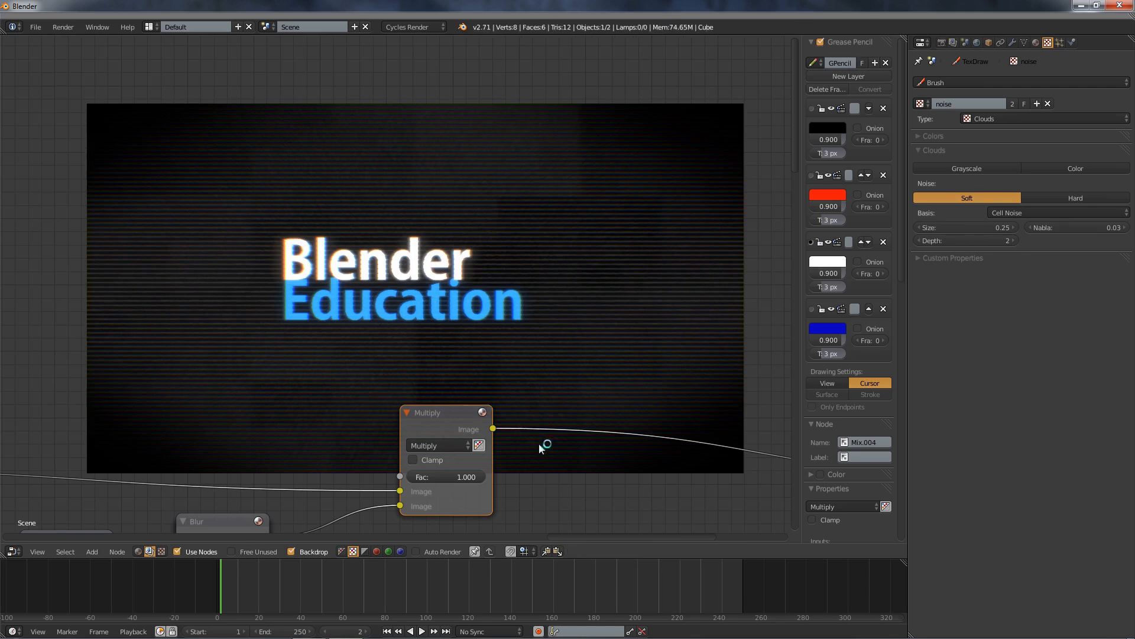
Set the vignette Multiply node's factor to 0.7.
middle_click_drag(540, 446, 497, 346)
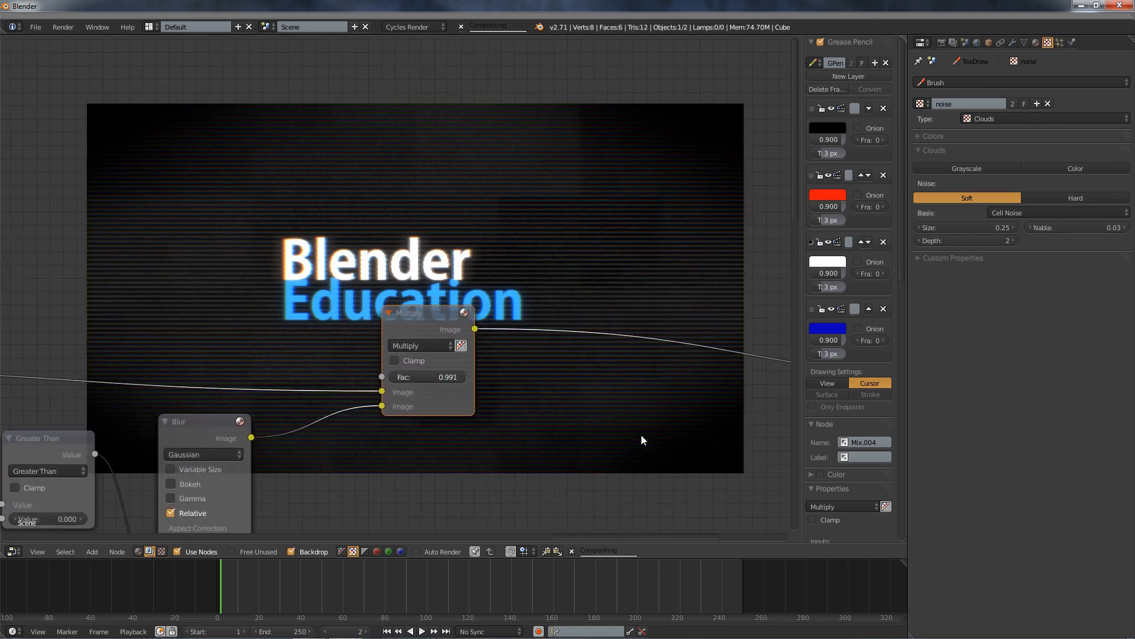
left_click_drag(424, 376, 417, 376)
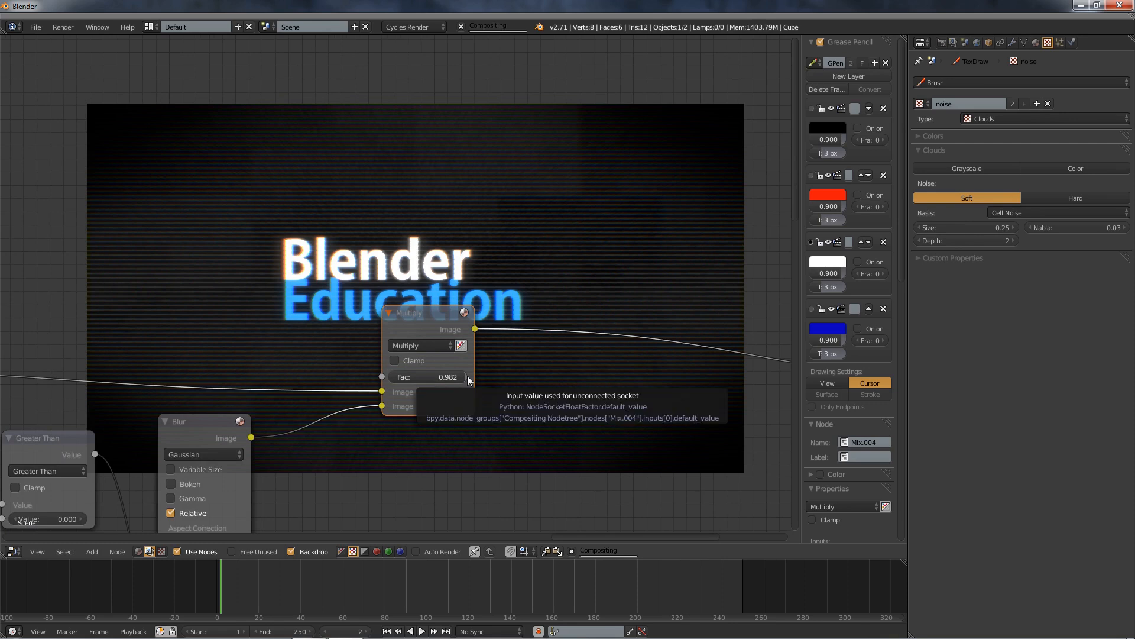
left_click(418, 377)
type("0.7")
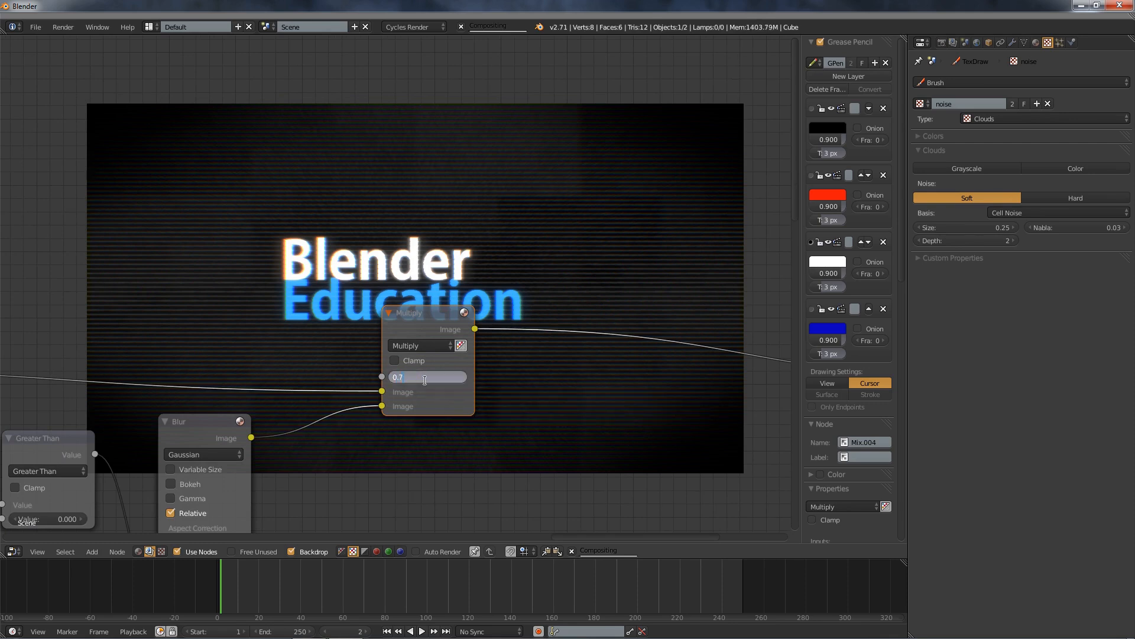
key("Return")
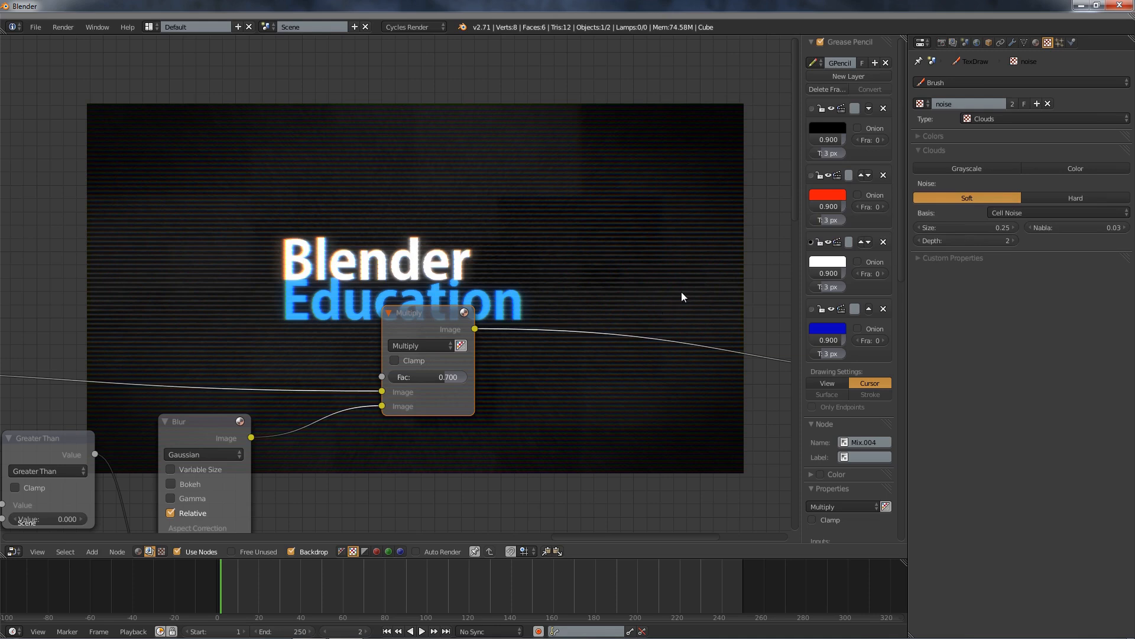
Add a Lens Distortion node on the link between the vignette Multiply node and the Viewer.
middle_click_drag(713, 263, 511, 236)
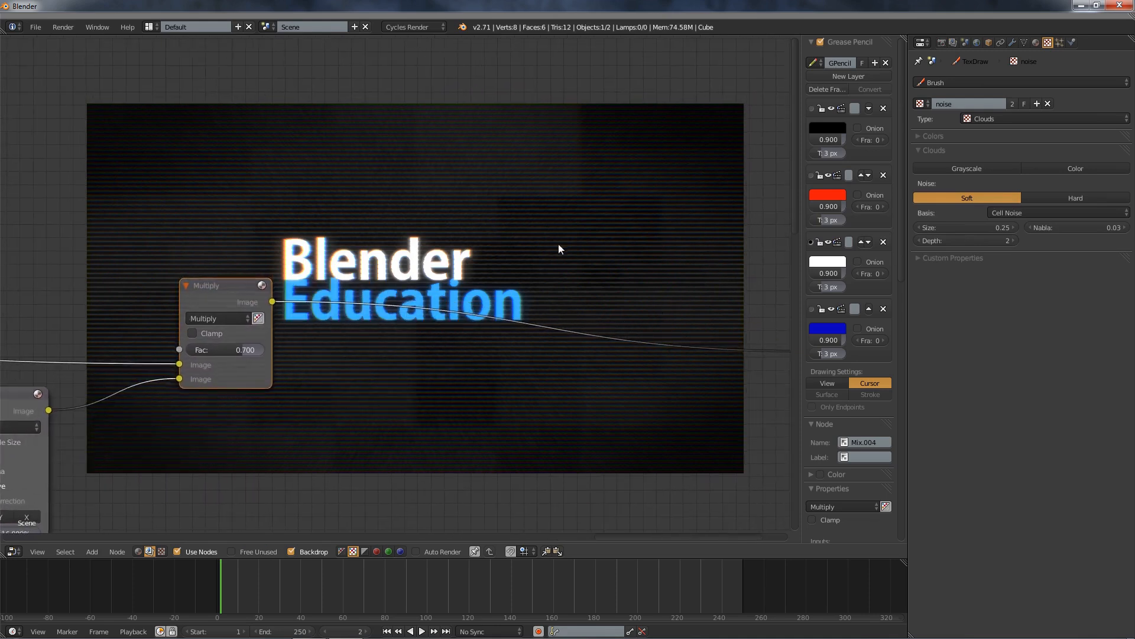
scroll(568, 247, "down", 5)
scroll(585, 254, "down", 1)
middle_click_drag(584, 254, 524, 280)
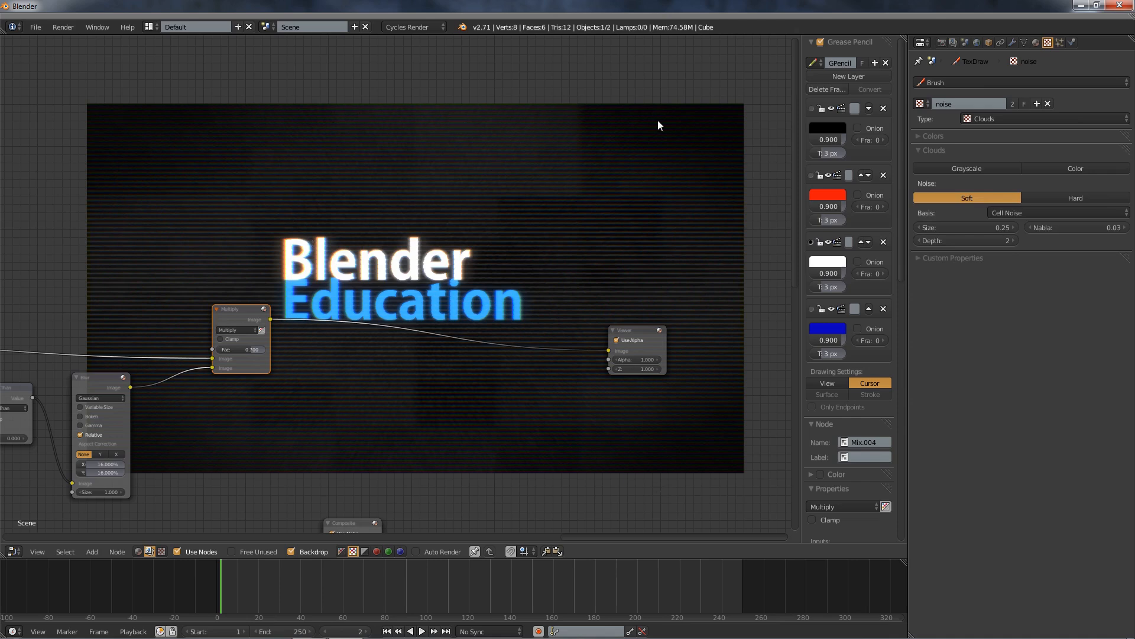
middle_click_drag(448, 406, 496, 342)
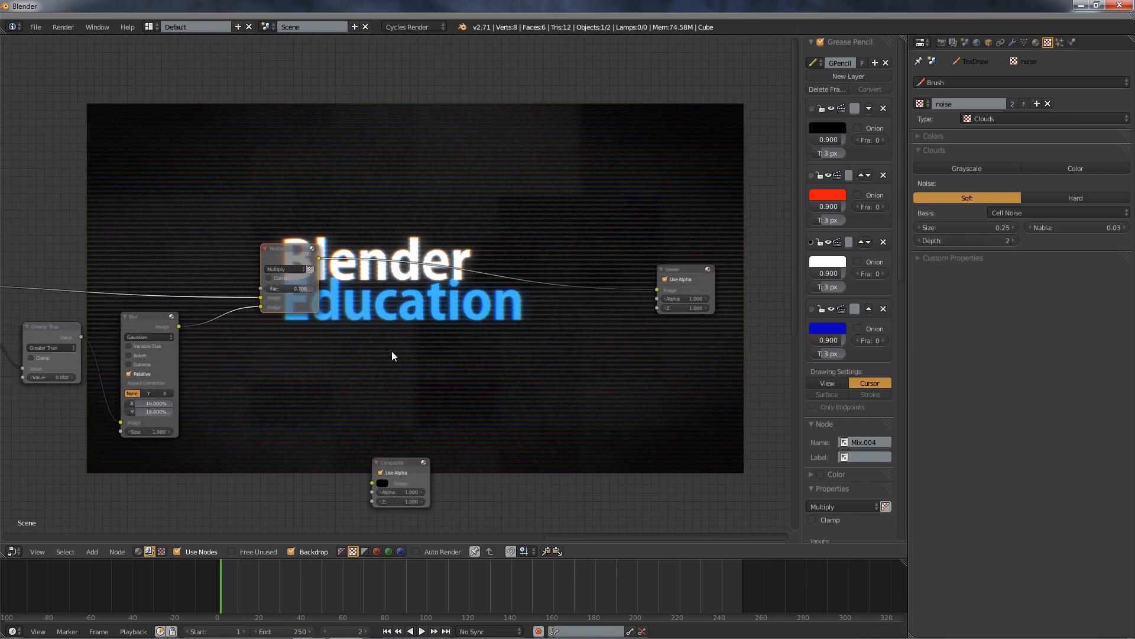
key("shift+a")
mouse_move(383, 421)
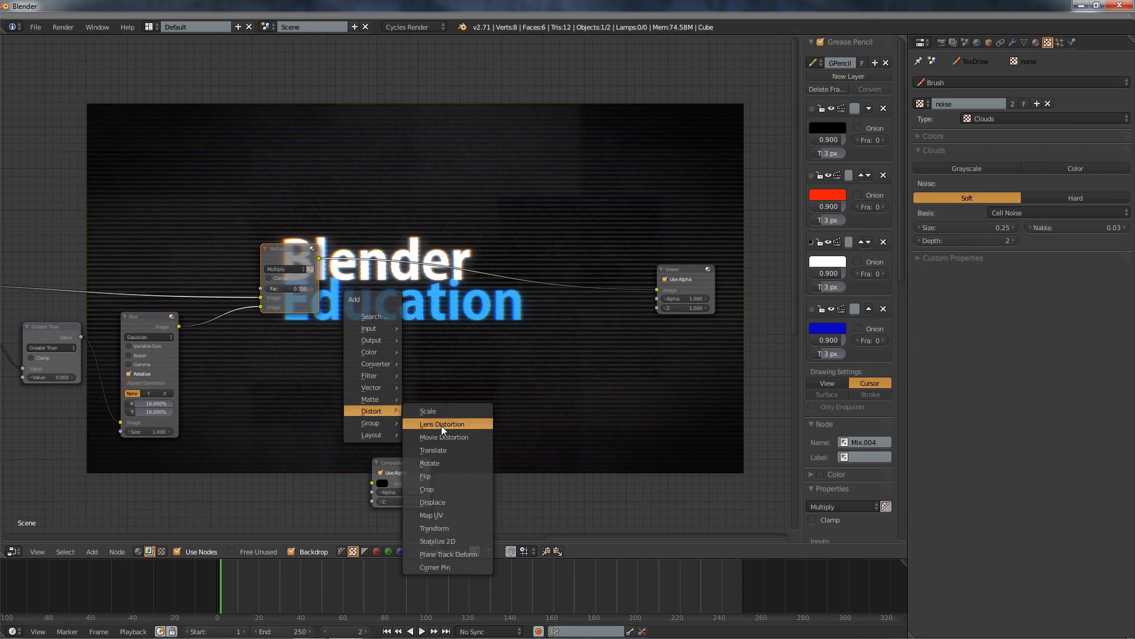
left_click(441, 425)
left_click(491, 268)
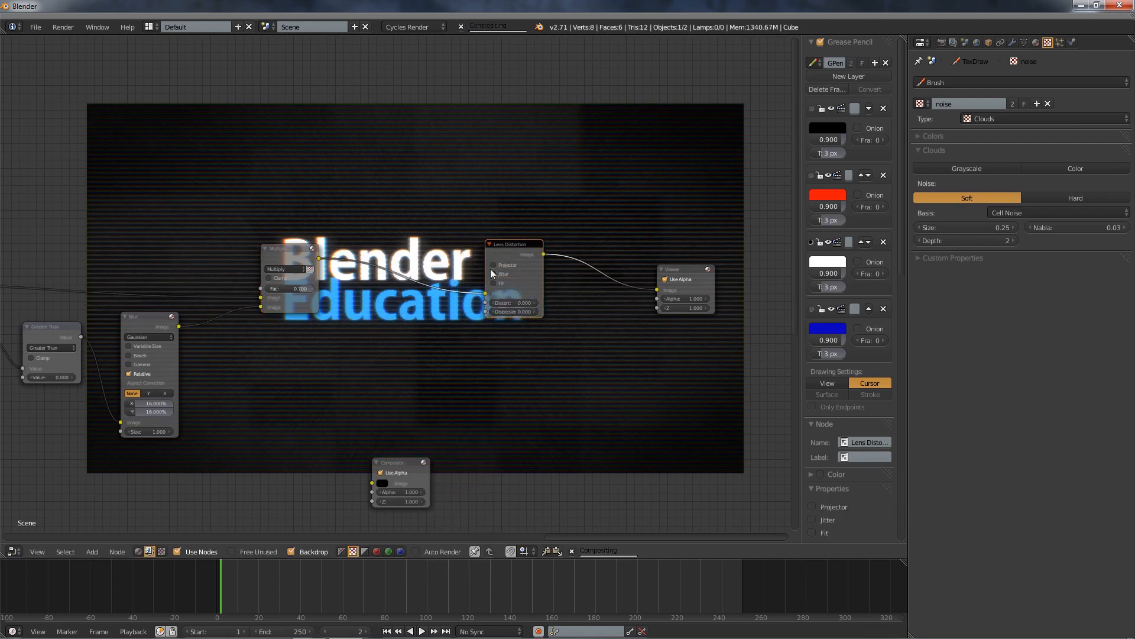
Set the new Lens Distortion node's Distort to 0.1 and enable its Fit and Jitter options.
scroll(535, 321, "up", 1)
scroll(534, 321, "up", 2)
middle_click_drag(630, 279, 501, 303)
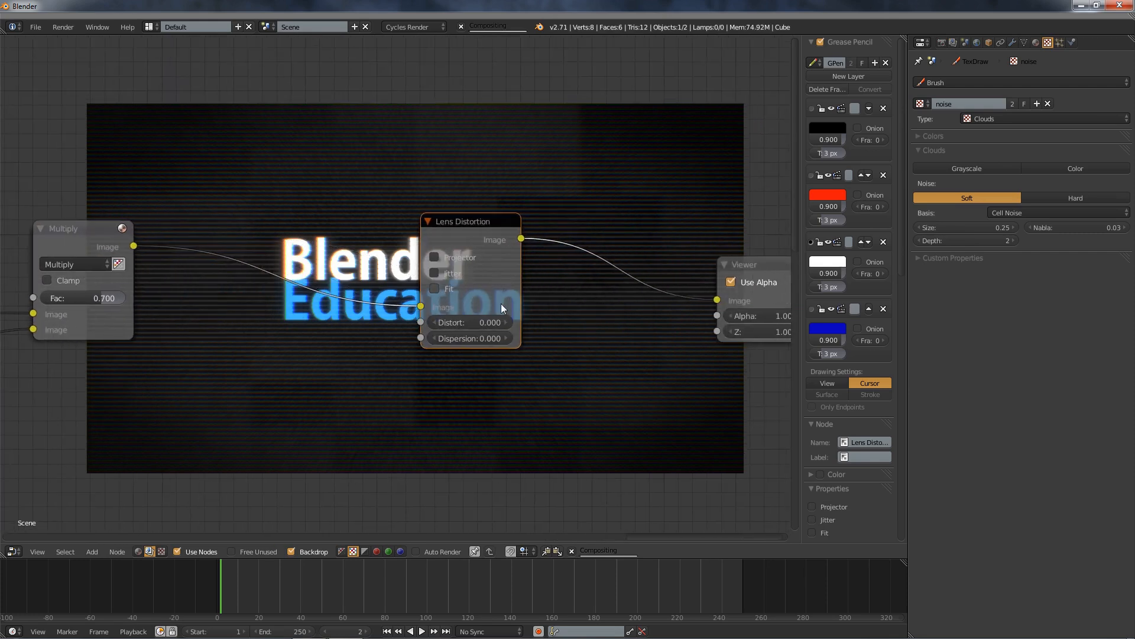
left_click(470, 322)
key("BackSpace")
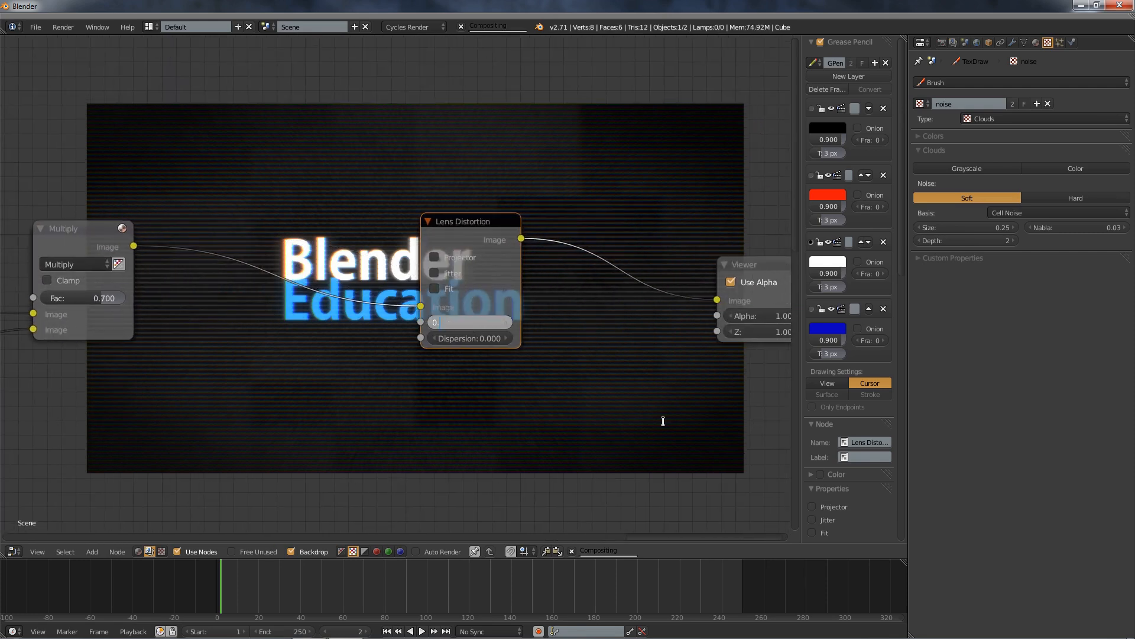
type("1")
key("Return")
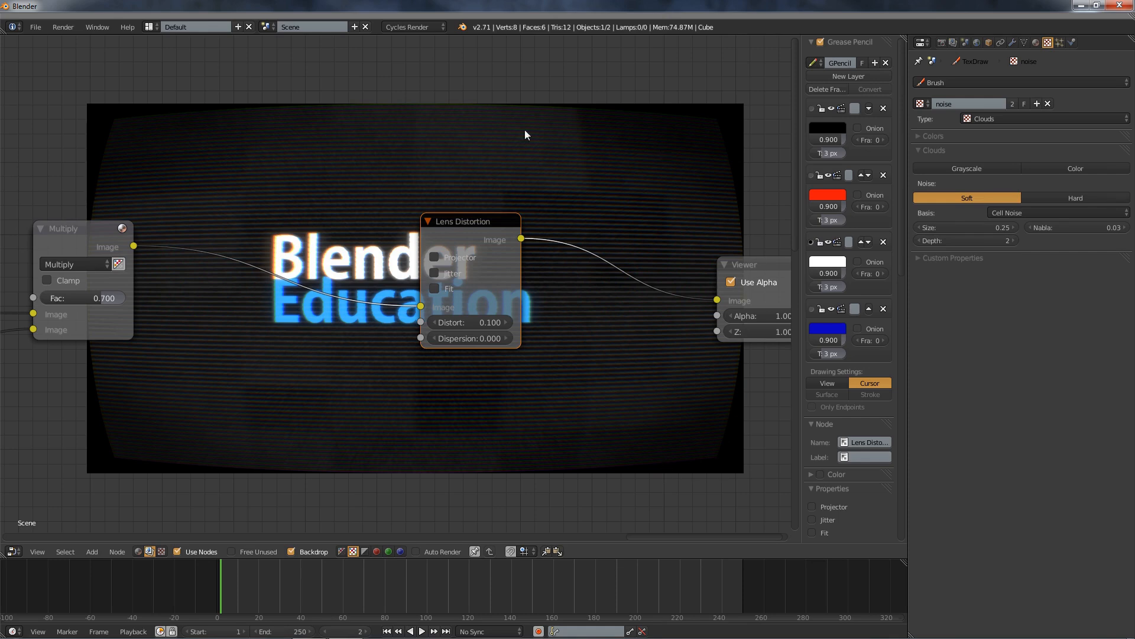
left_click(435, 290)
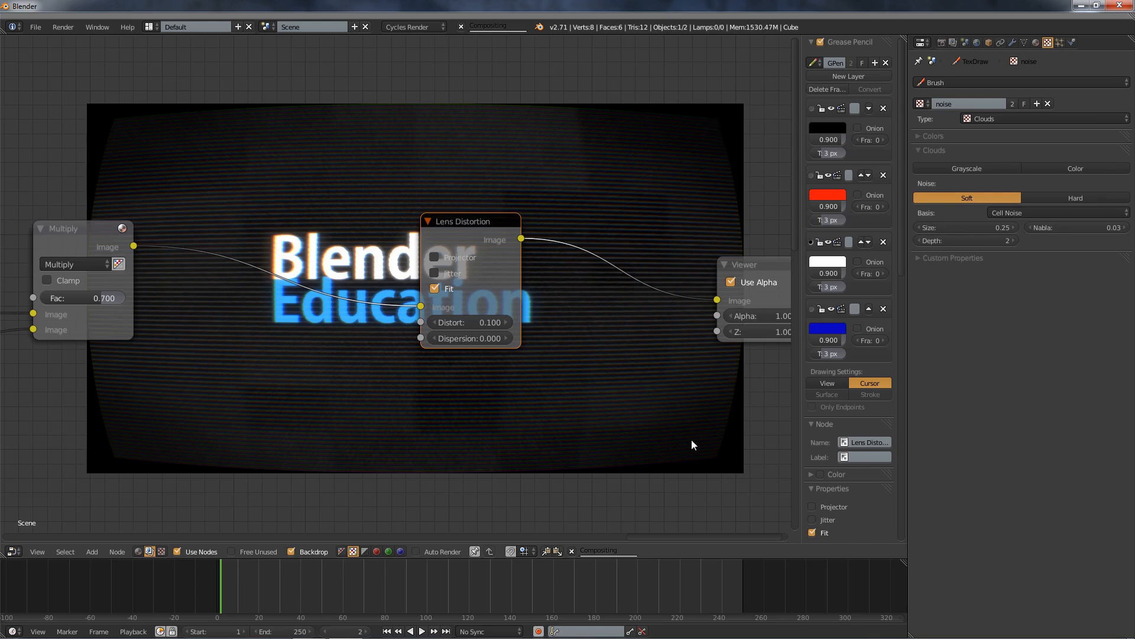
left_click(434, 272)
Examine the backdrop up close to check how the jitter affects the lettering and stripes.
key("v")
key("v")
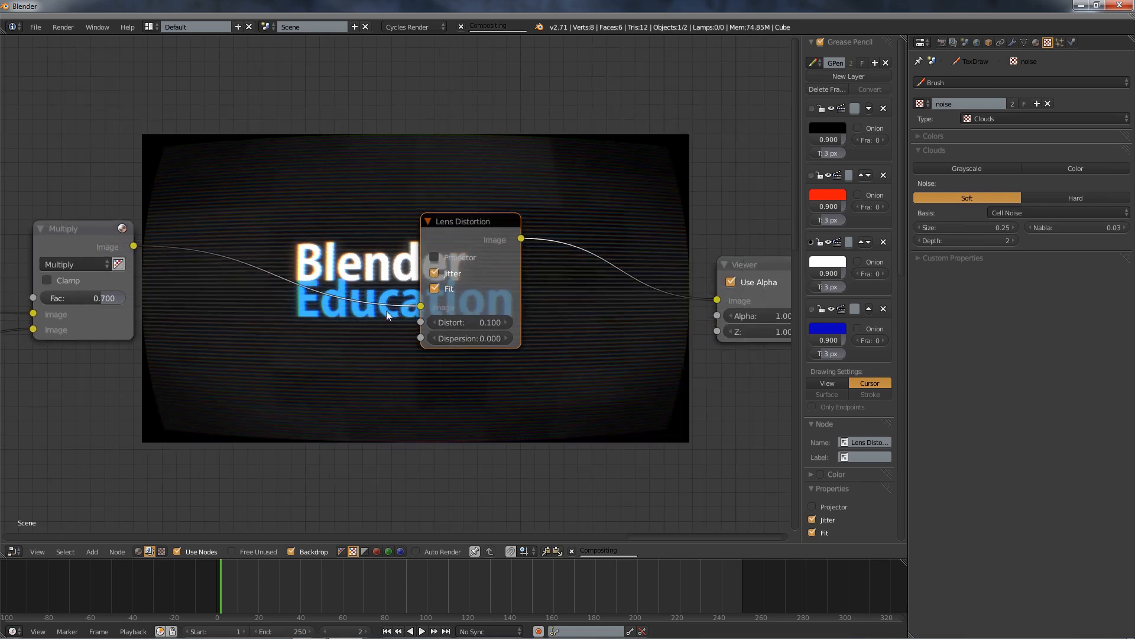
key("alt+v")
key("alt+v")
key("alt+v")
key("alt+v")
key("alt+v")
key("alt+v")
key("alt+v")
key("alt+v")
key("alt+v")
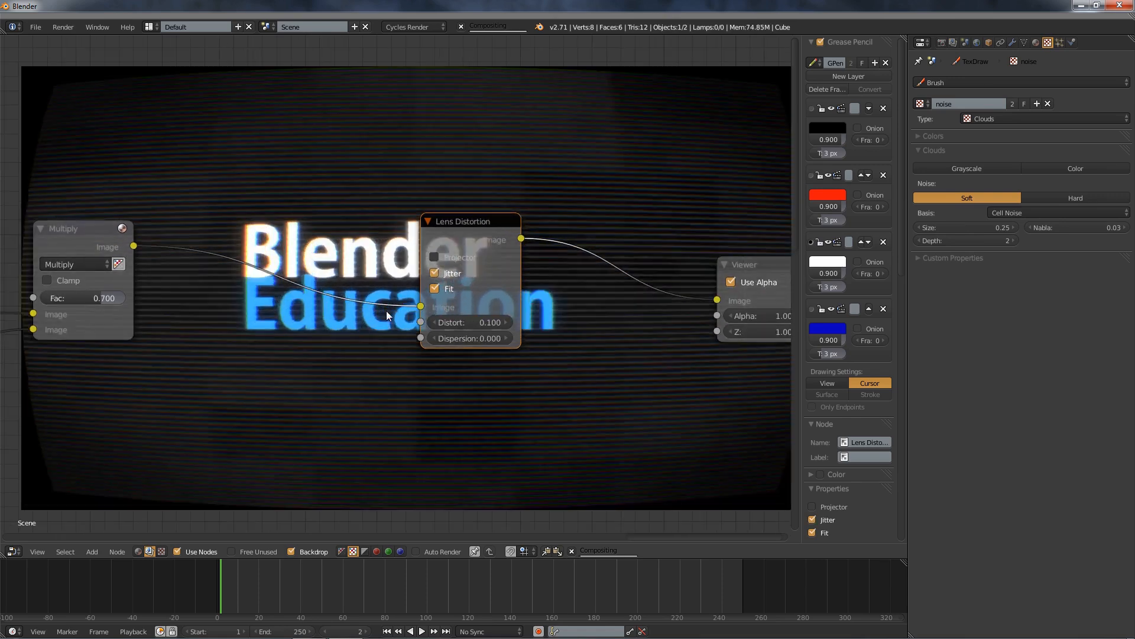
key("v")
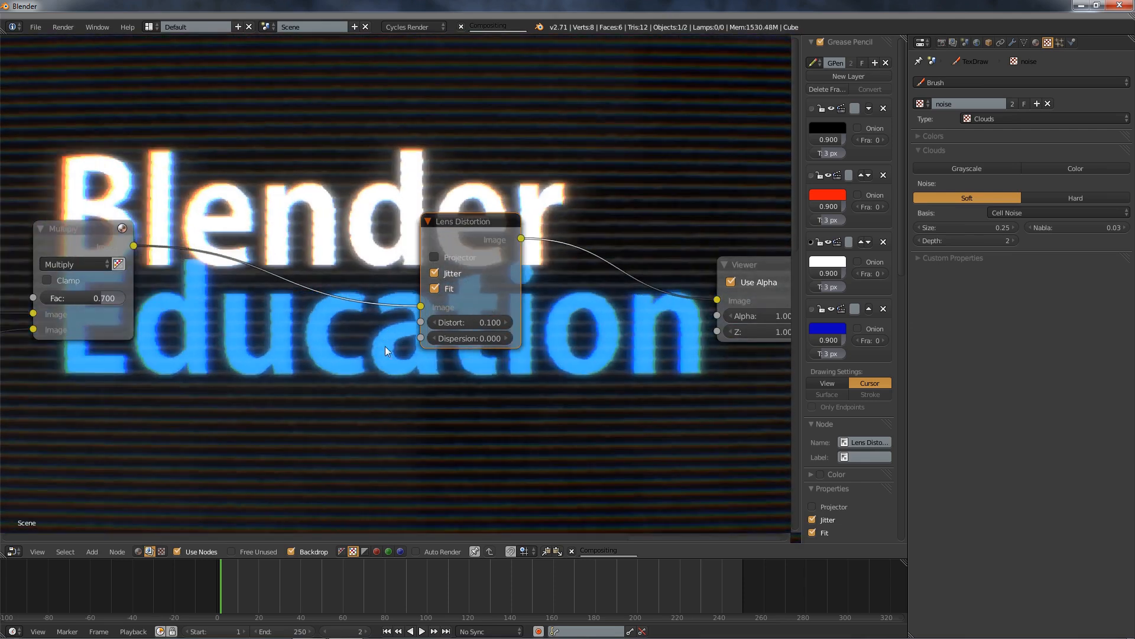
key("alt+v")
middle_click_drag(391, 342, 382, 441, "alt")
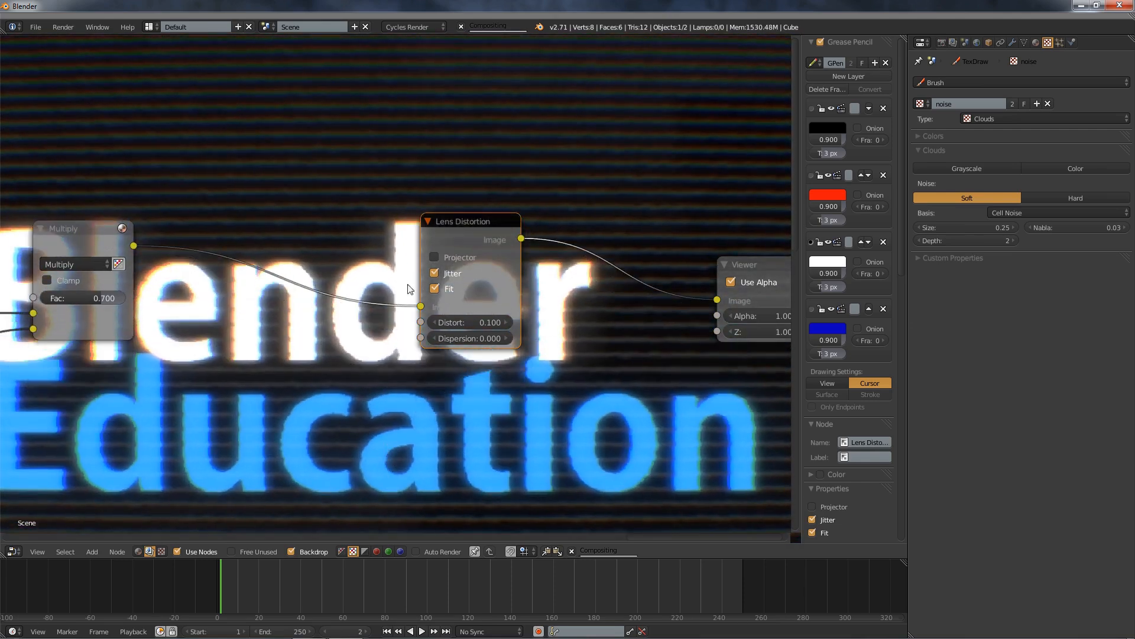
Move the Lens Distortion node up clear of the lettering and fit the whole backdrop image in view.
left_click_drag(458, 235, 476, 83)
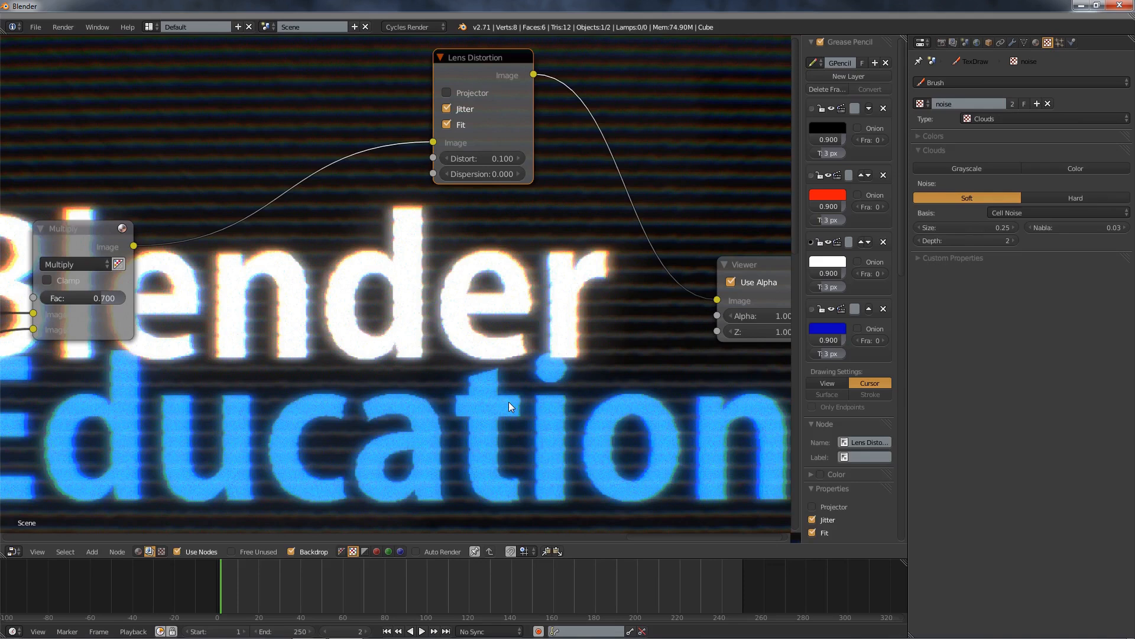
key("alt+v")
key("alt+v")
key("alt+v")
key("alt+v")
key("alt+v")
key("alt+v")
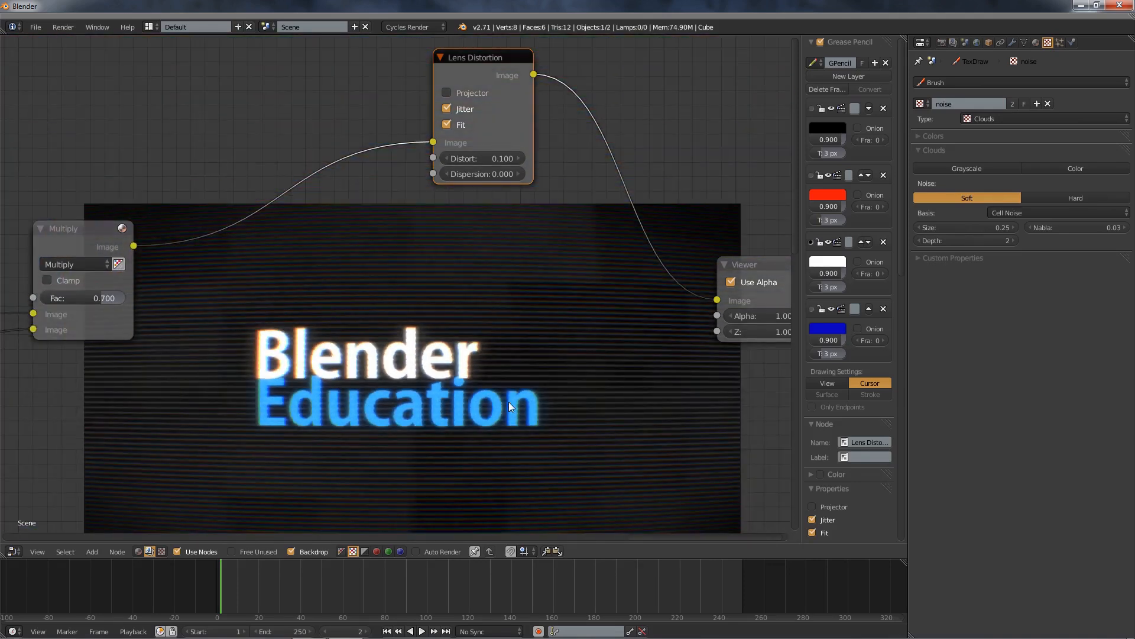
key("v")
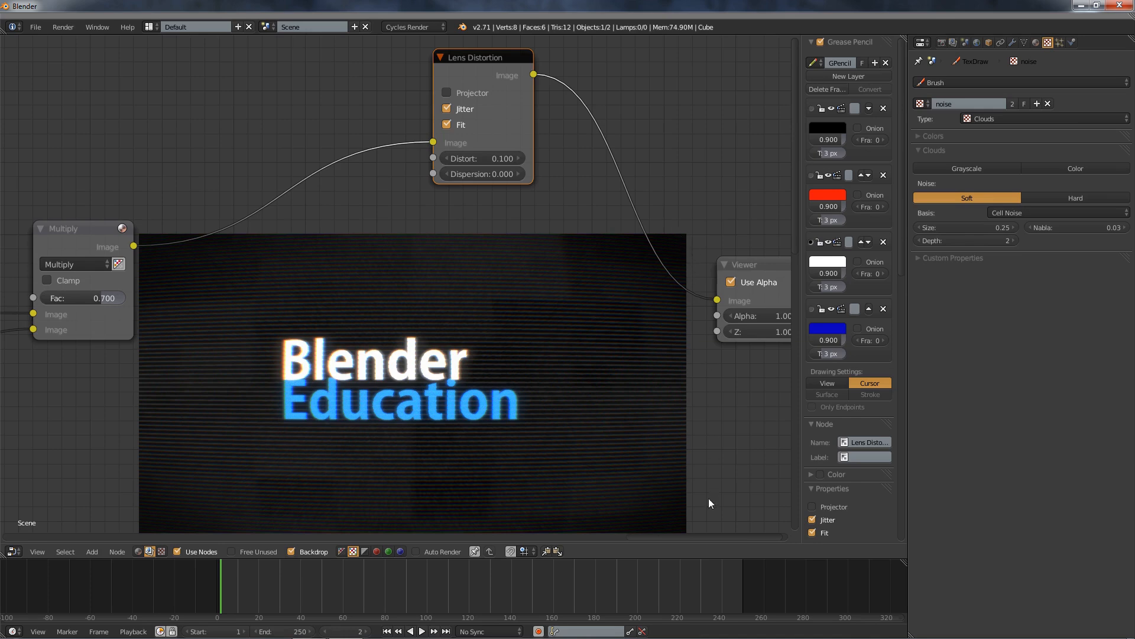
middle_click_drag(405, 451, 416, 386)
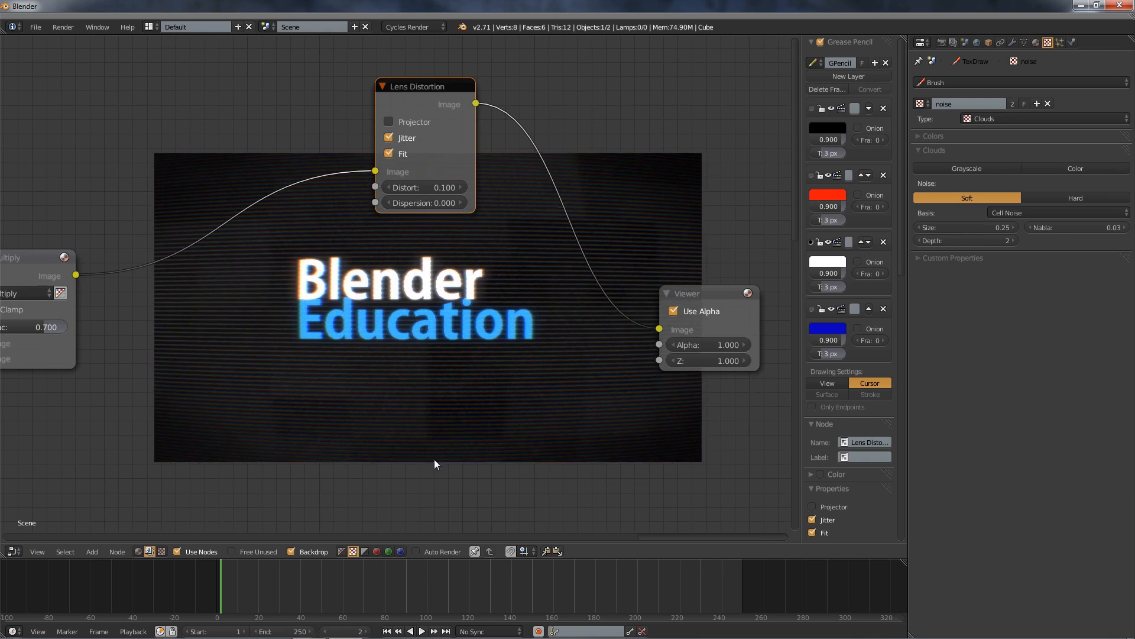
Draw a white annotation arrow pointing down-left over the backdrop, beside the stripes Texture node.
scroll(427, 360, "down", 4)
scroll(301, 363, "down", 1)
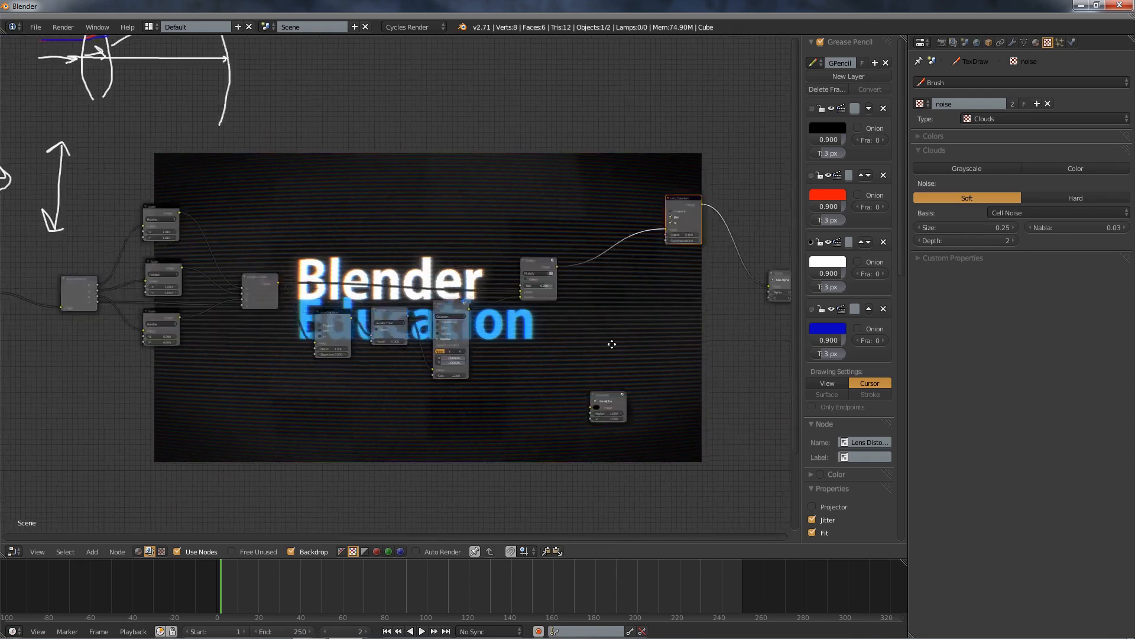
scroll(380, 375, "up", 6, "ctrl")
middle_click_drag(346, 391, 759, 400)
middle_click_drag(205, 322, 526, 323)
middle_click_drag(417, 351, 506, 354)
scroll(507, 354, "up", 10)
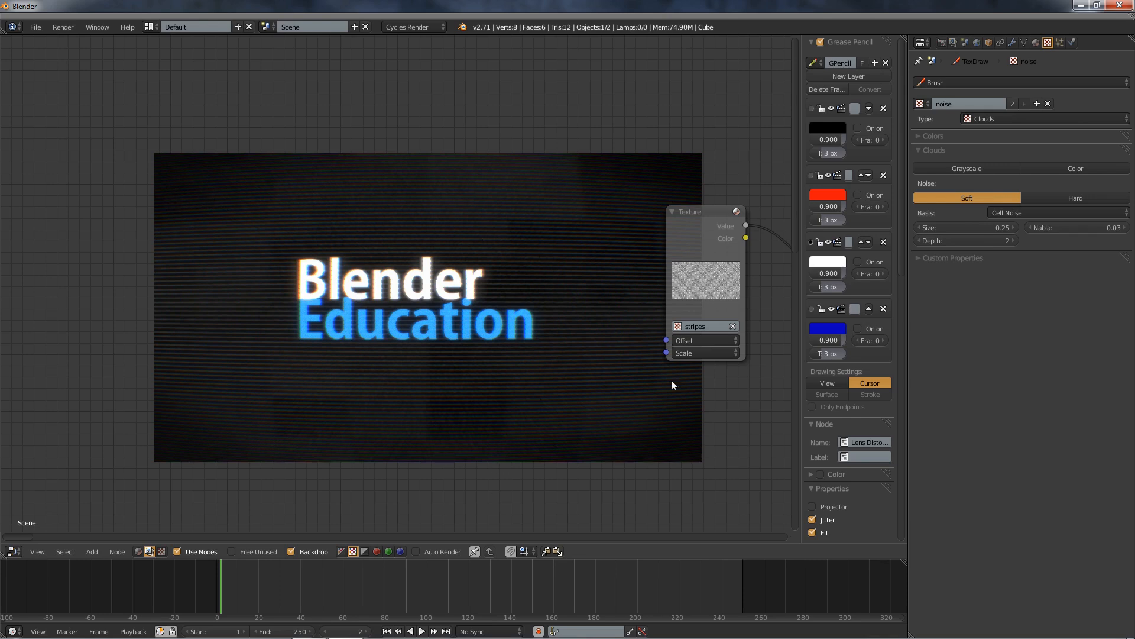
middle_click_drag(620, 373, 495, 295)
scroll(564, 255, "up", 7)
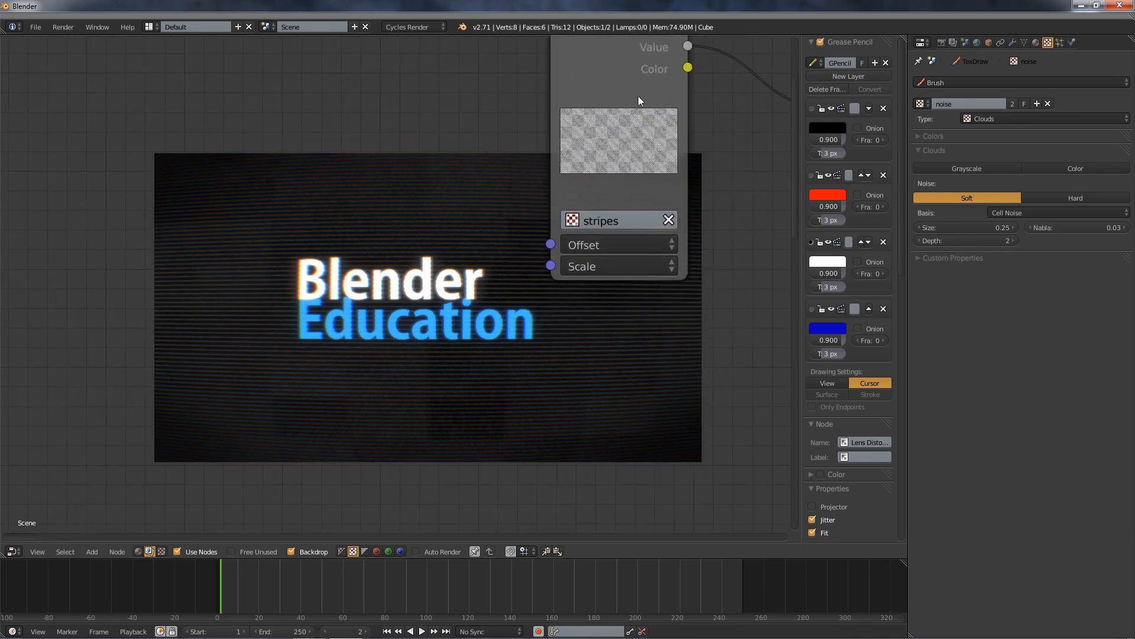
left_click(618, 244)
mouse_move(456, 200)
left_mouse_down()
mouse_move(394, 248)
mouse_move(412, 251)
left_mouse_up()
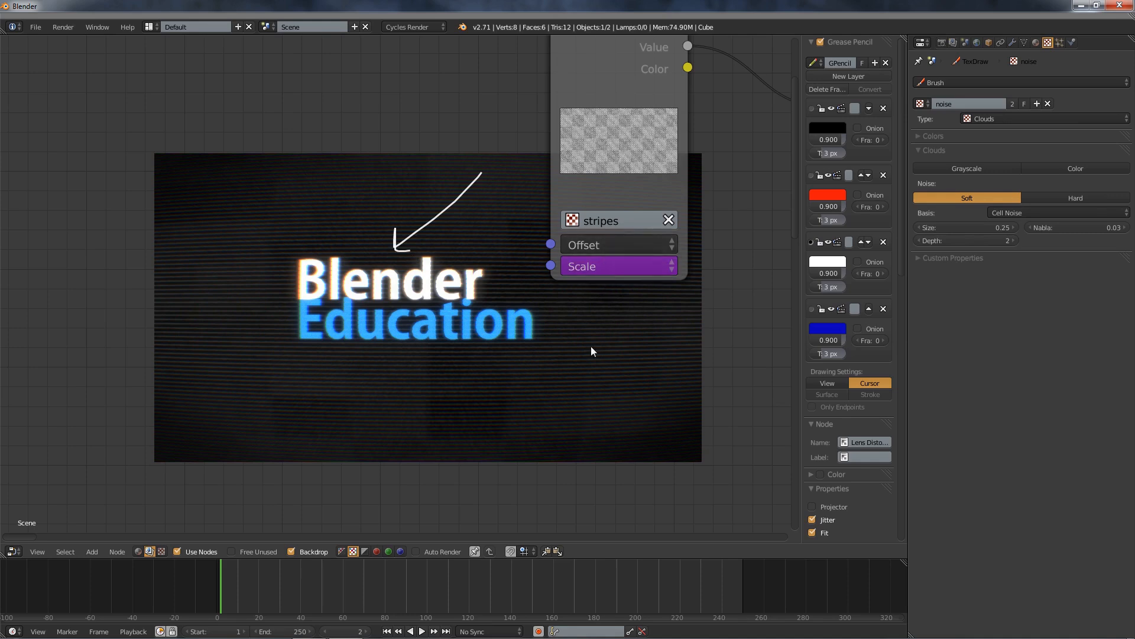
Draw a second white annotation arrow pointing down-right from the first arrow's starting point.
left_click(607, 246)
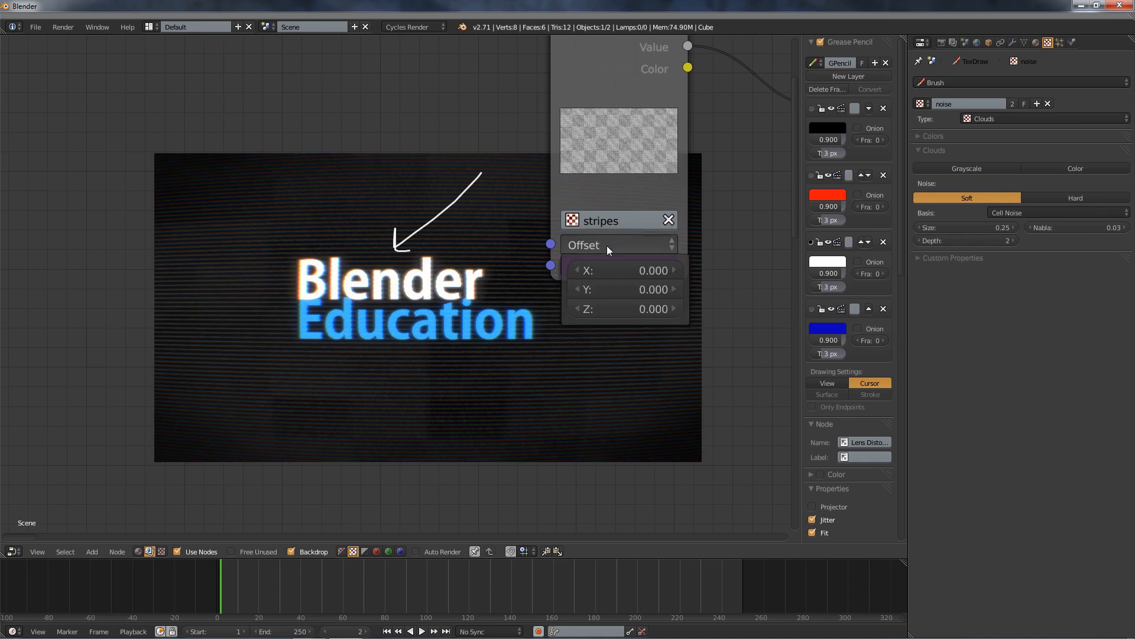
left_click(607, 245)
left_click(584, 265)
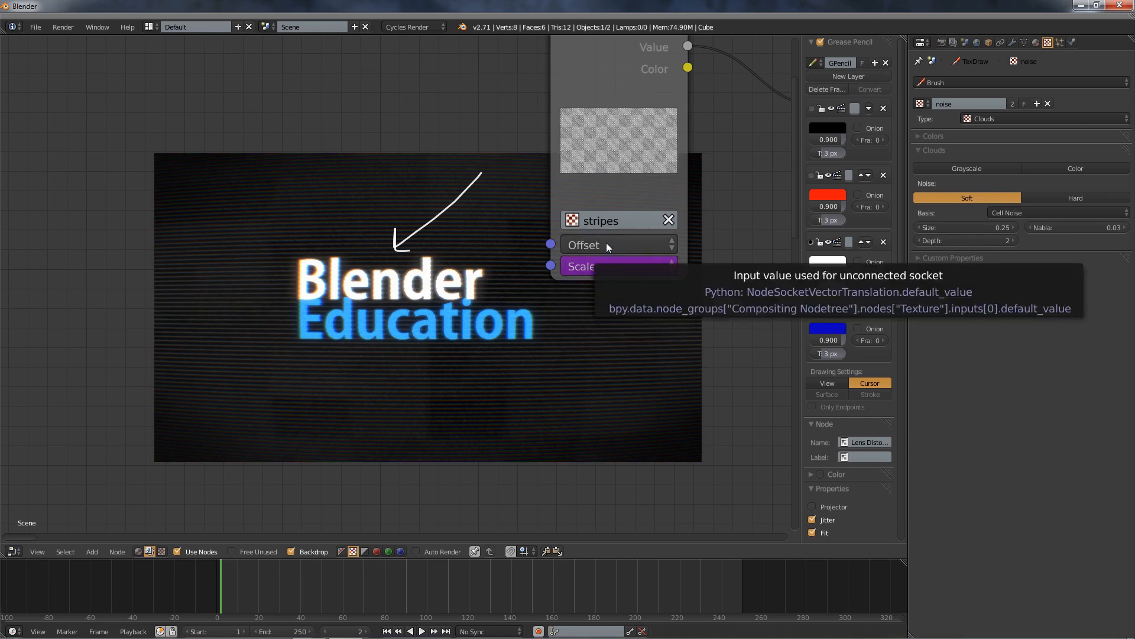
mouse_move(484, 174)
left_mouse_down()
mouse_move(525, 203)
mouse_move(530, 190)
mouse_move(523, 223)
left_mouse_up()
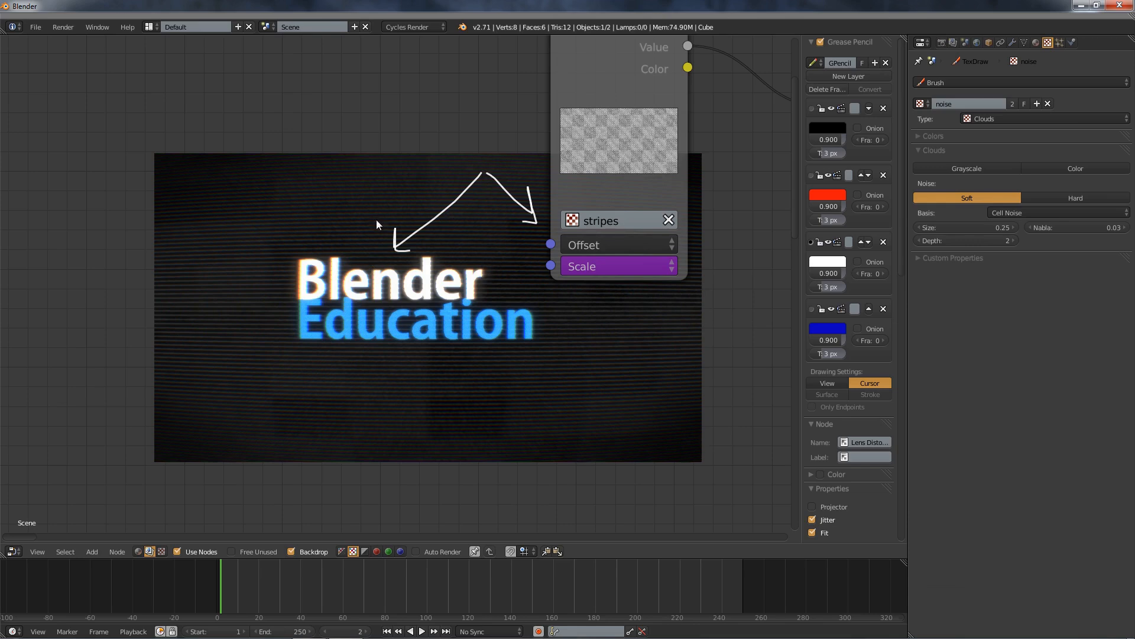
Insert a keyframe on the stripes Texture node's Offset at frame 2.
left_click(609, 244)
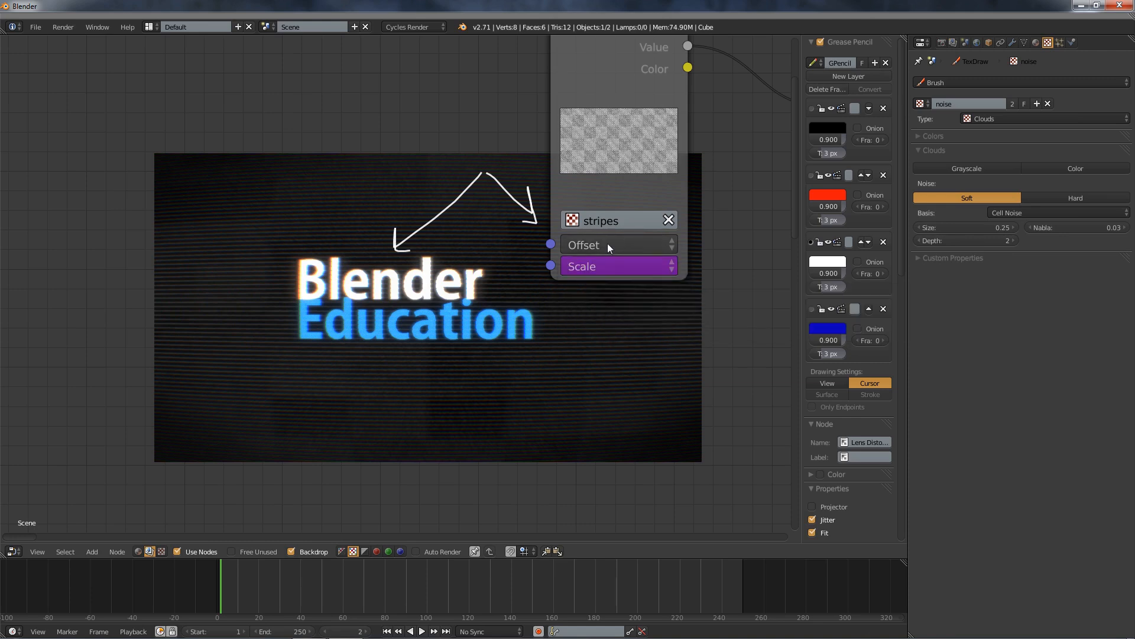
key("i")
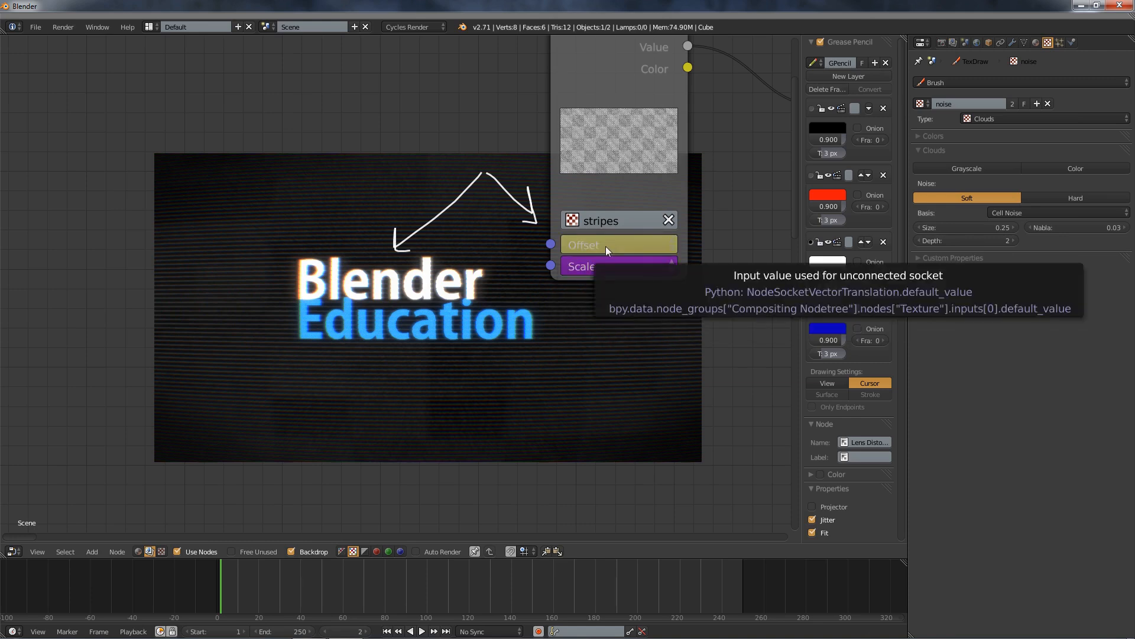
At frame 30, set the stripes Texture node's Offset X to 0.1 and insert a keyframe on the Offset.
left_click(268, 590)
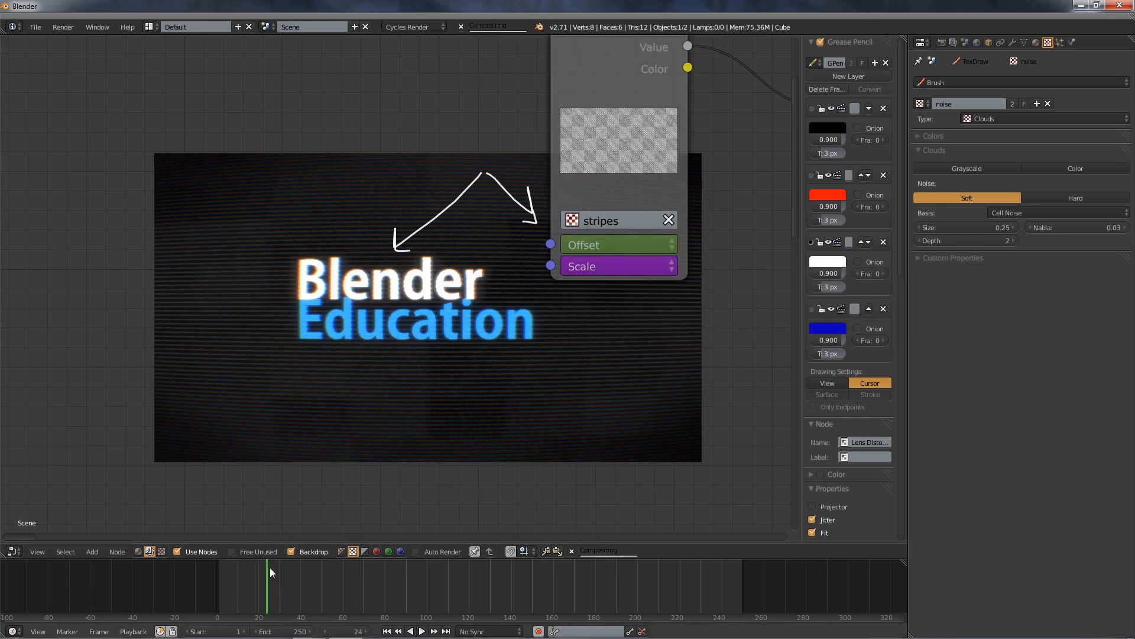
left_click(280, 578)
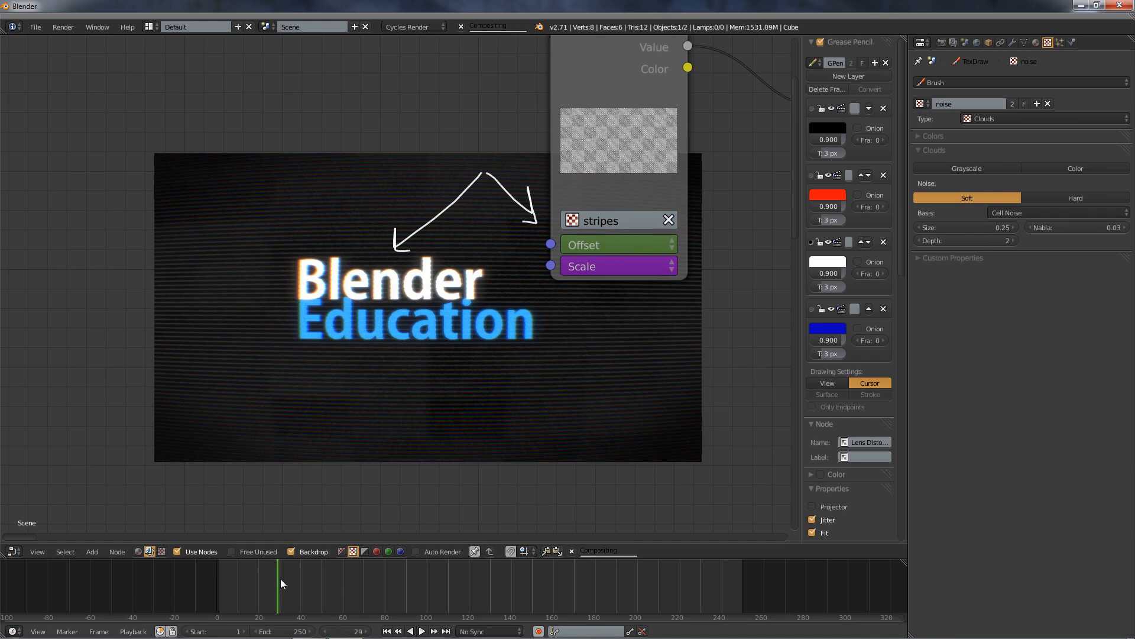
left_click(620, 242)
left_click(621, 271)
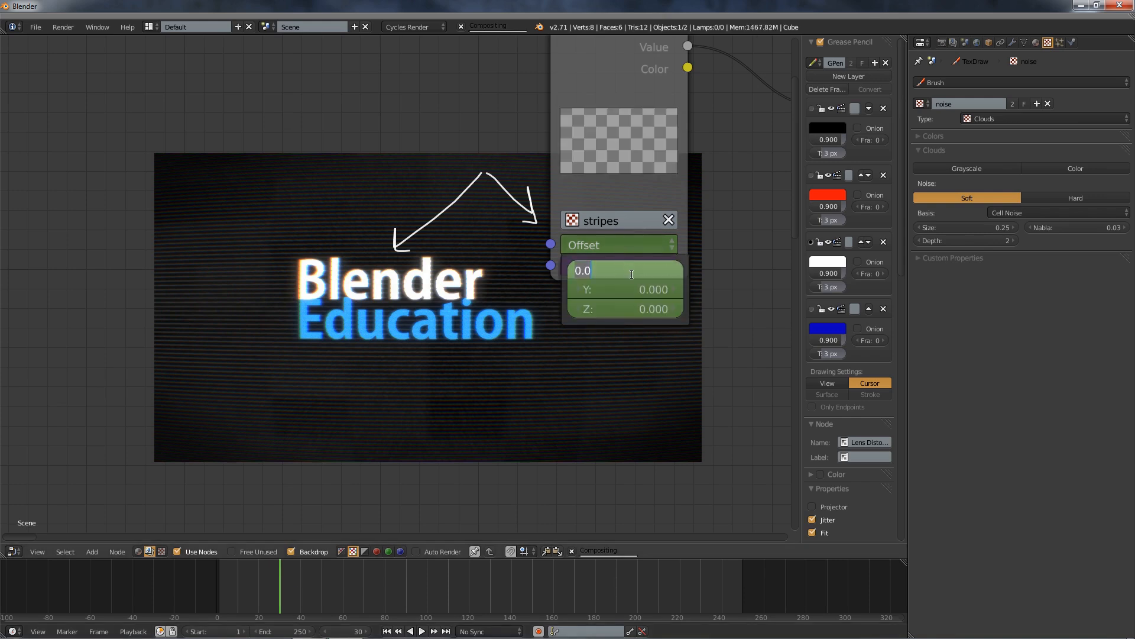
type("0.1")
key("Return")
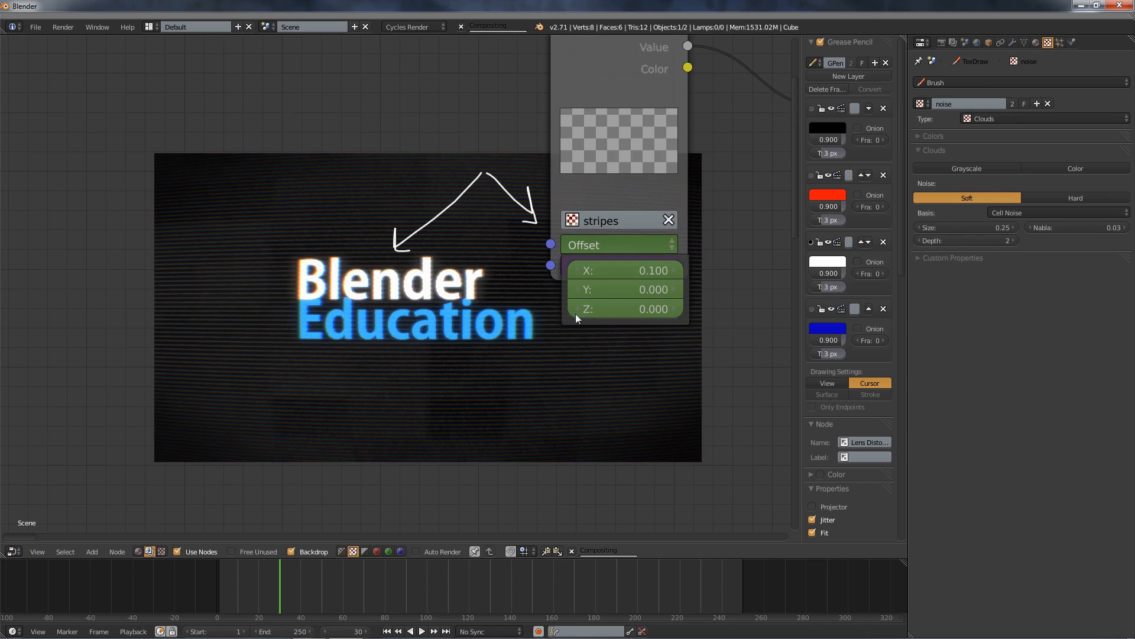
left_click(620, 244)
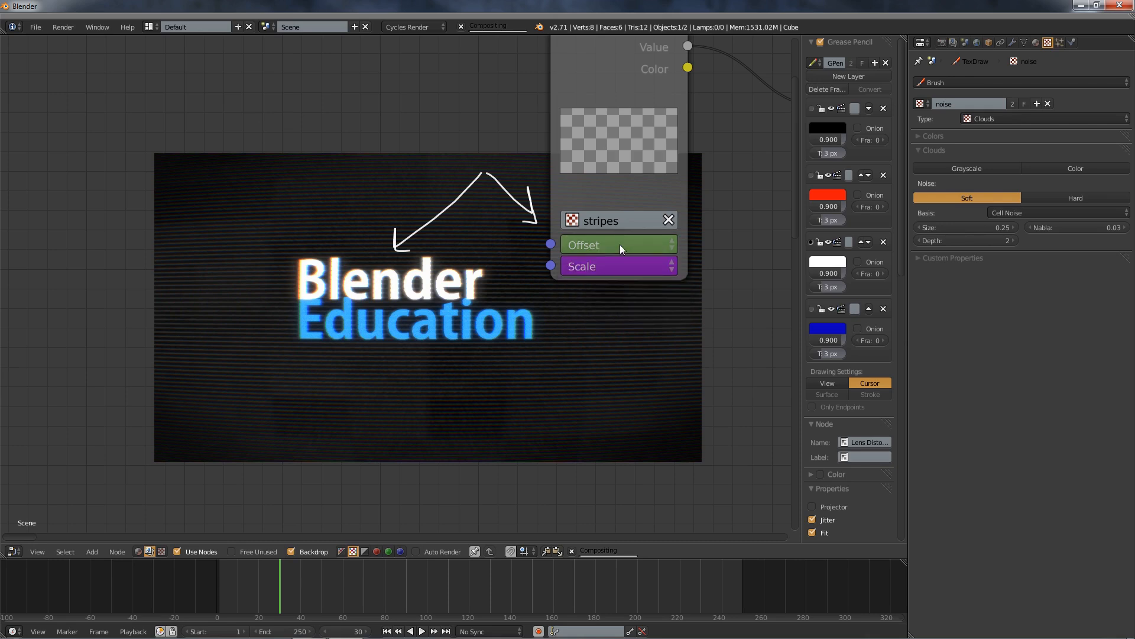
key("i")
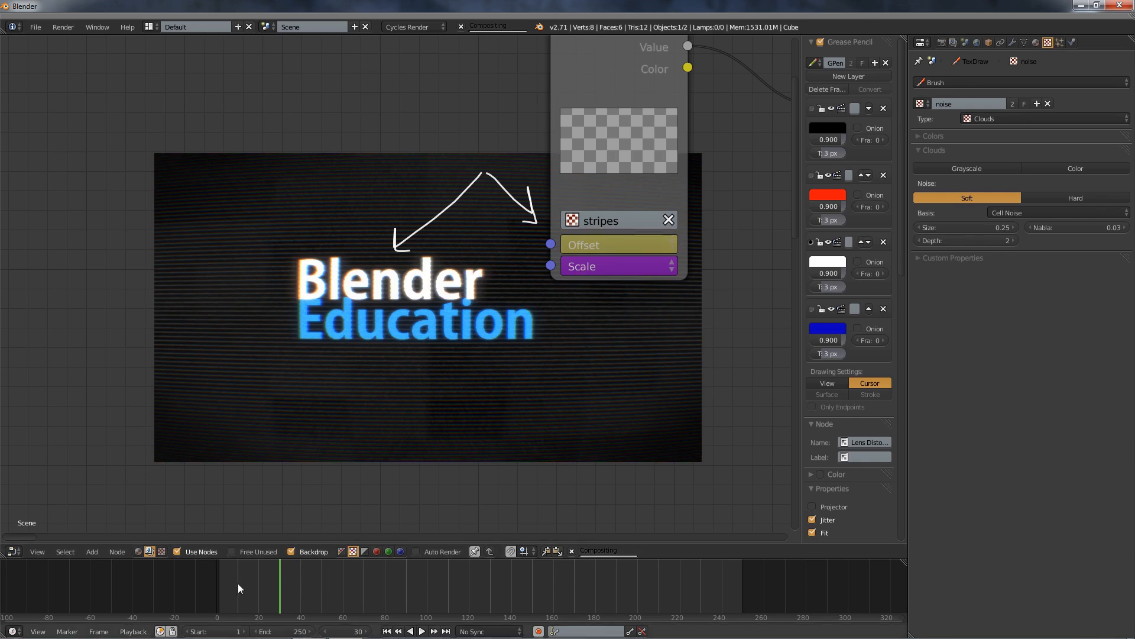
Select the stripes Texture node and display its Offset animation curves in the Graph Editor.
left_click(614, 58)
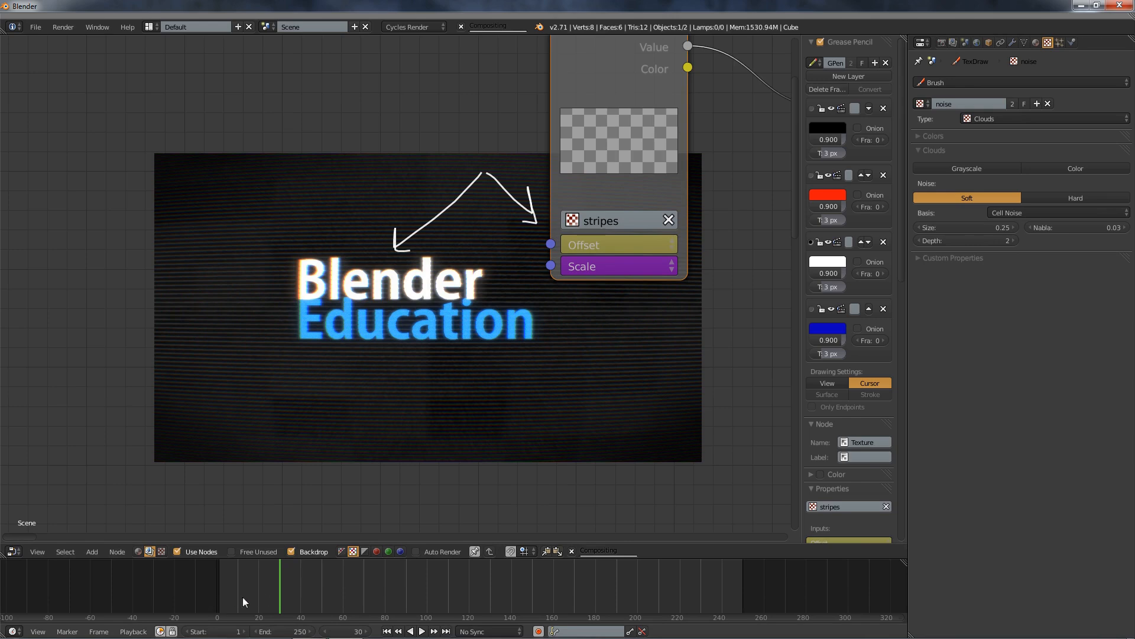
scroll(662, 142, "down", 1)
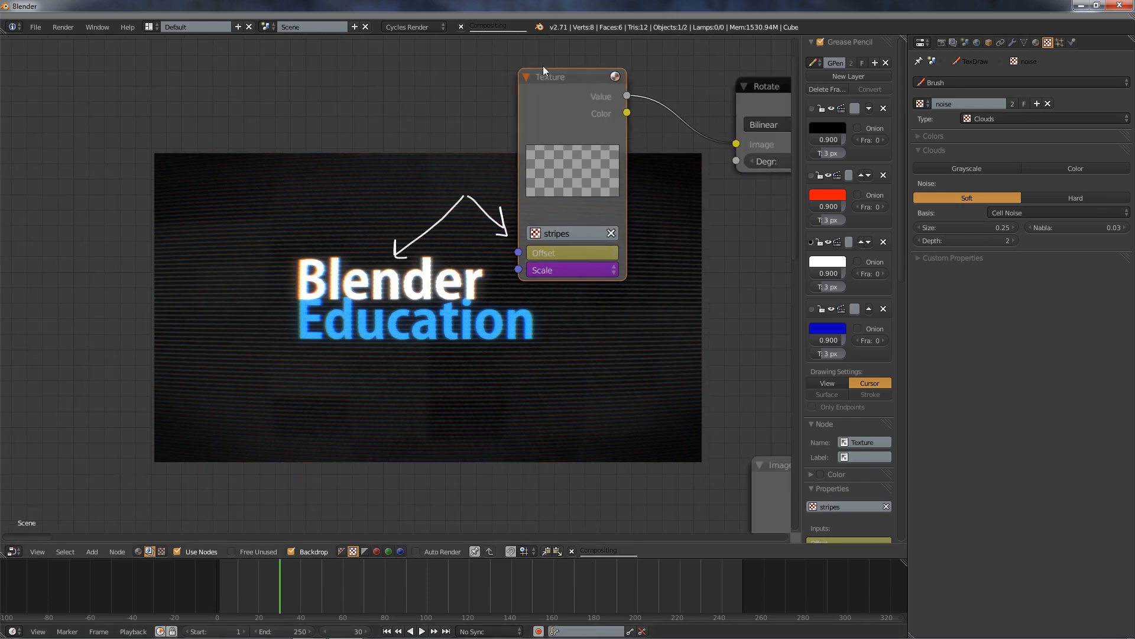
left_click(13, 551)
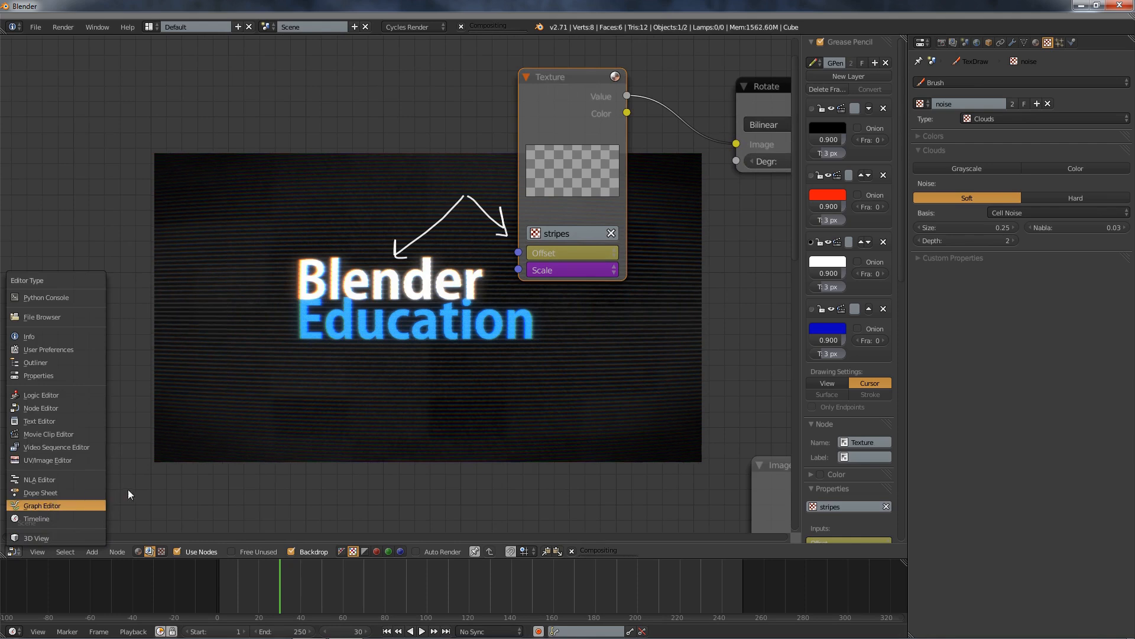
left_click(48, 504)
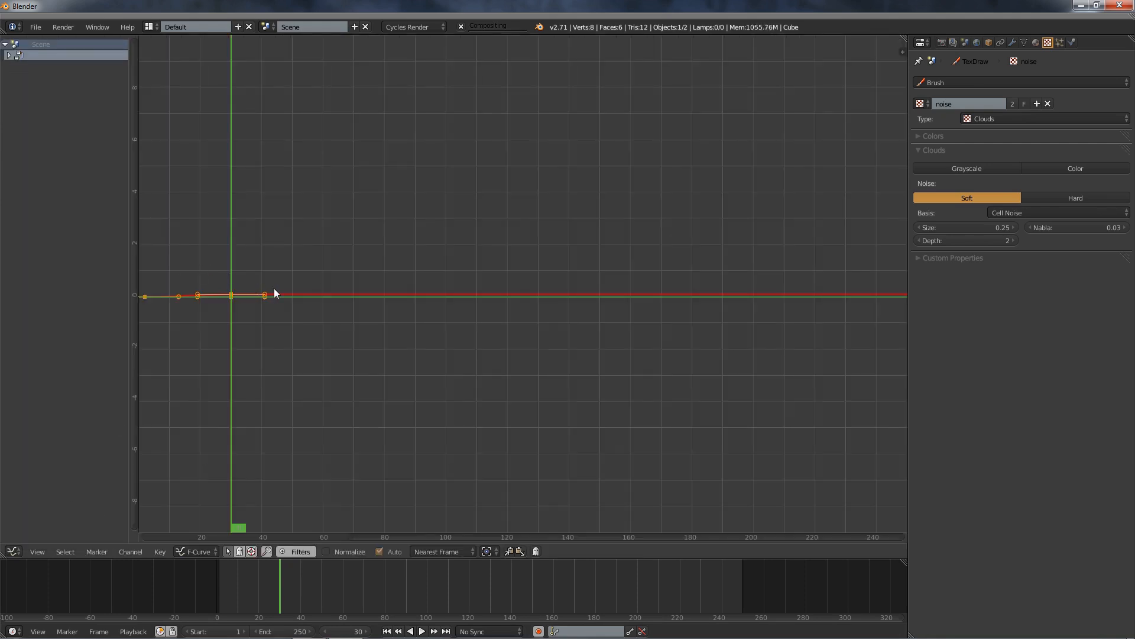
middle_click_drag(276, 280, 280, 187, "ctrl")
middle_click_drag(343, 268, 477, 213)
scroll(374, 269, "up", 4)
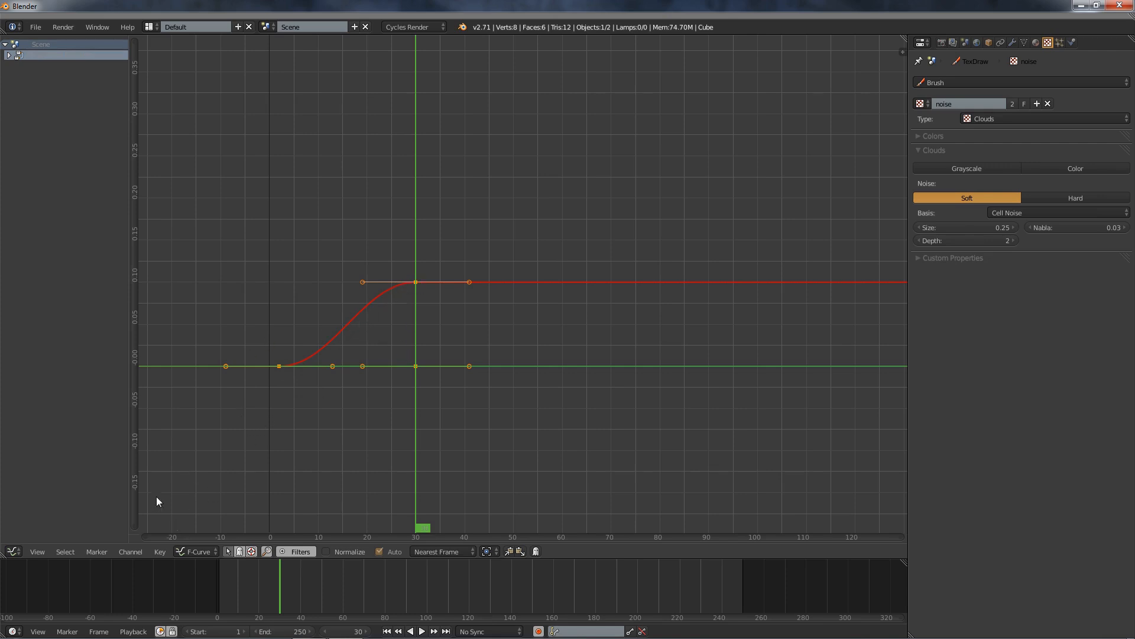
Set the interpolation mode of the Offset keyframes to Linear.
left_click(161, 548)
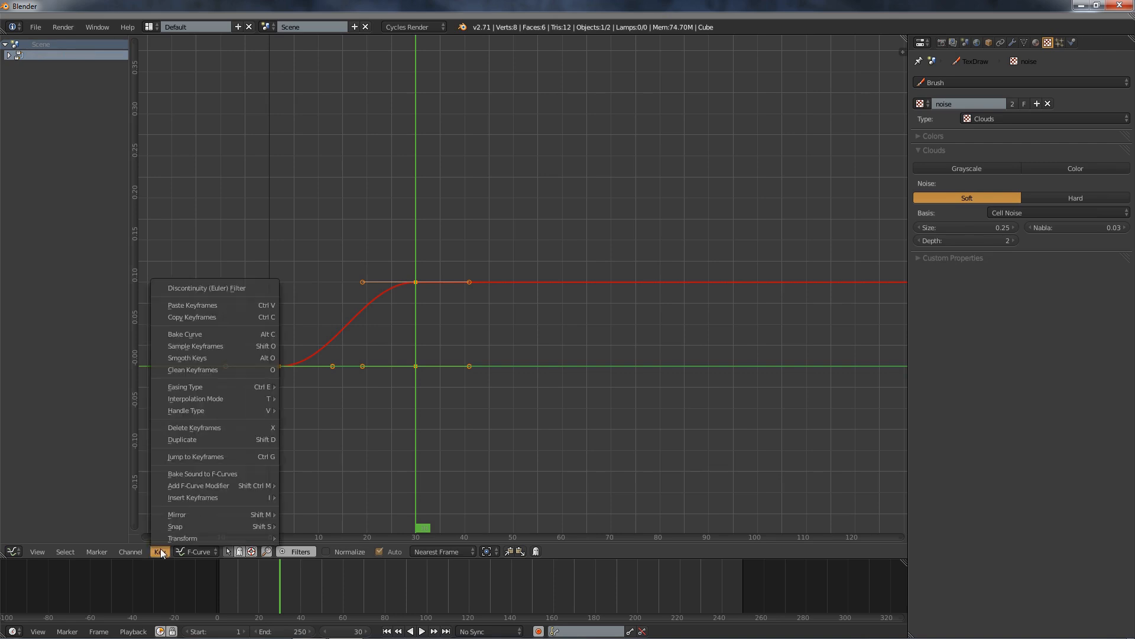
mouse_move(226, 396)
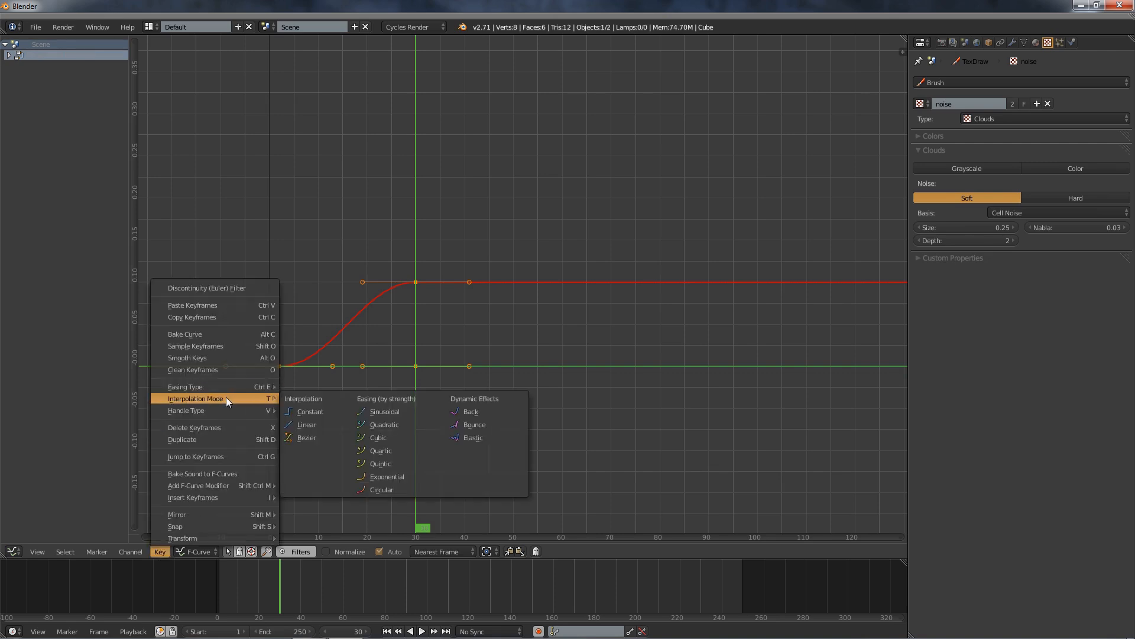
left_click(305, 425)
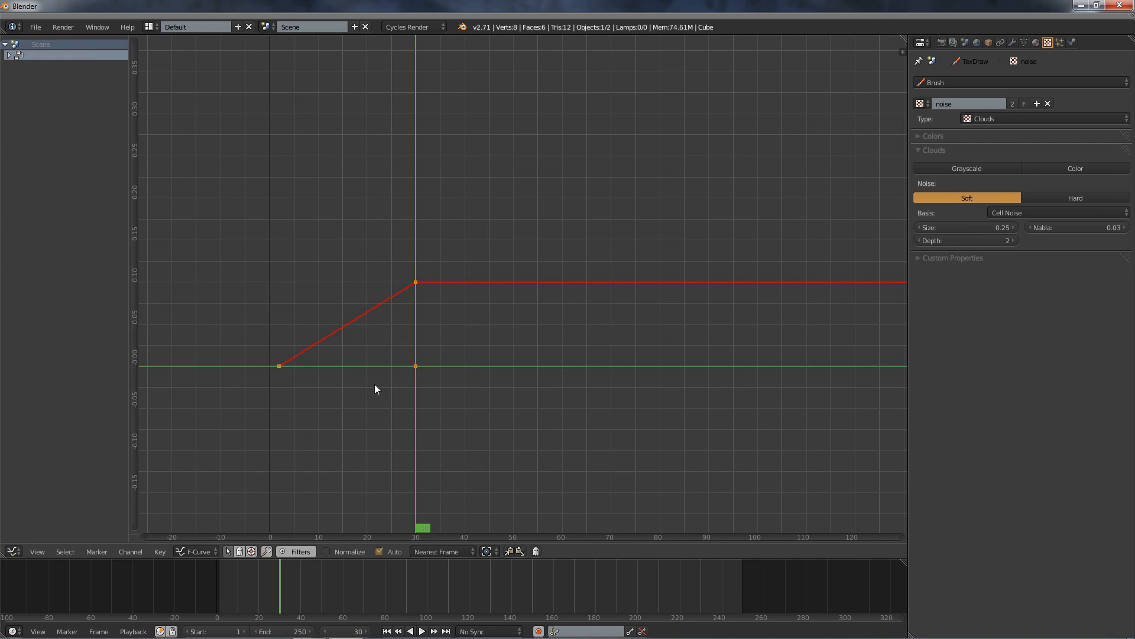
Apply Linear Extrapolation to the Offset curves so the stripes' motion continues beyond the keyframes.
left_click(134, 551)
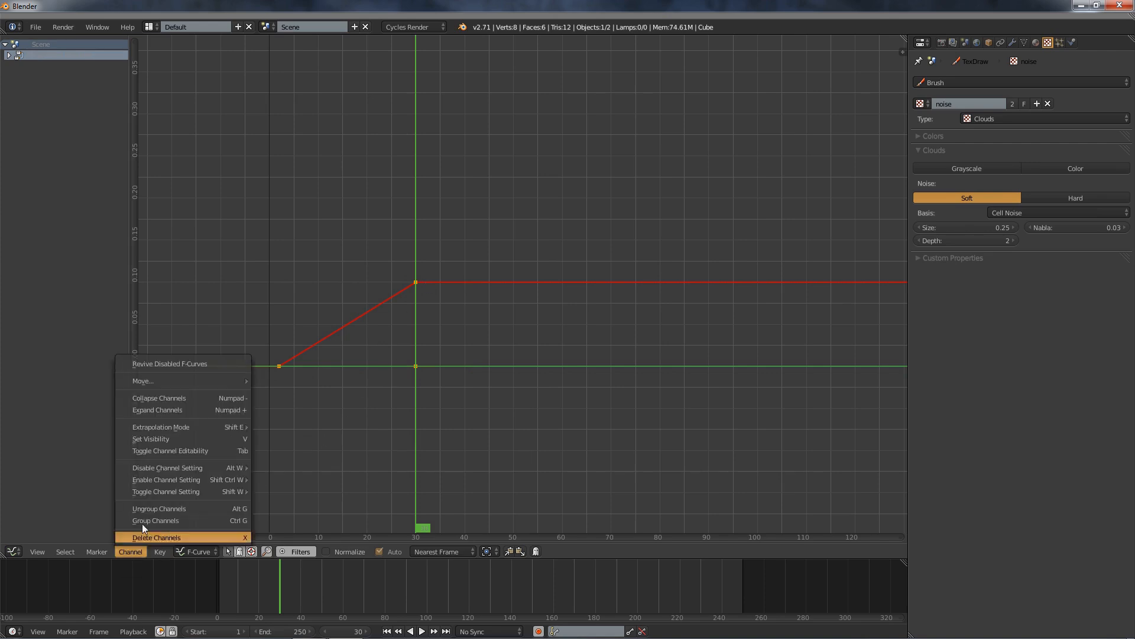
mouse_move(174, 430)
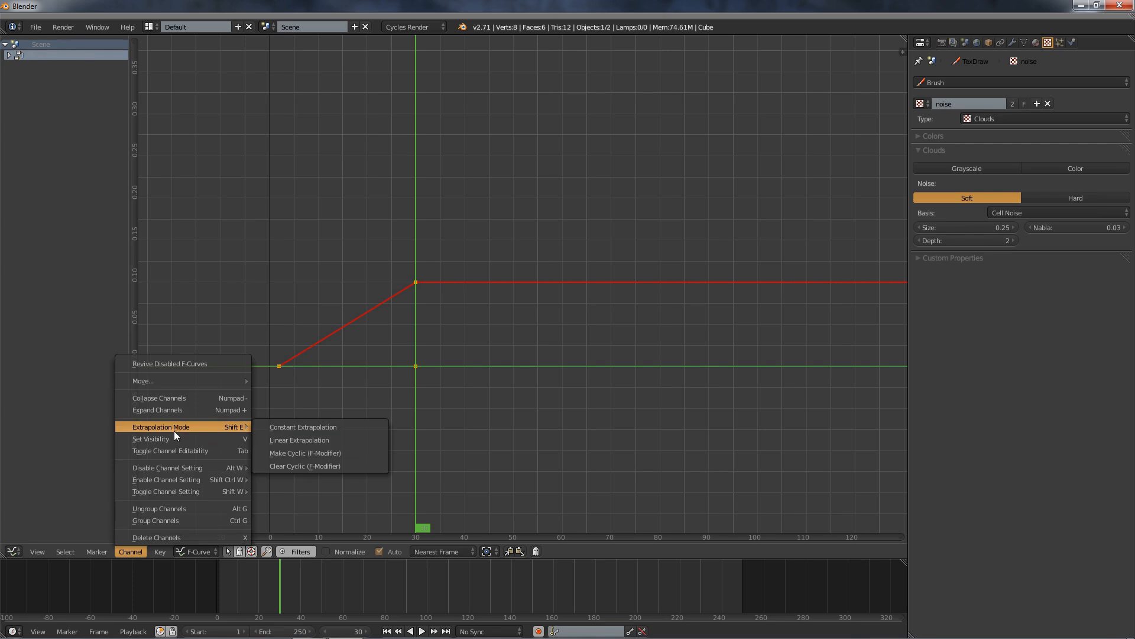
left_click(285, 440)
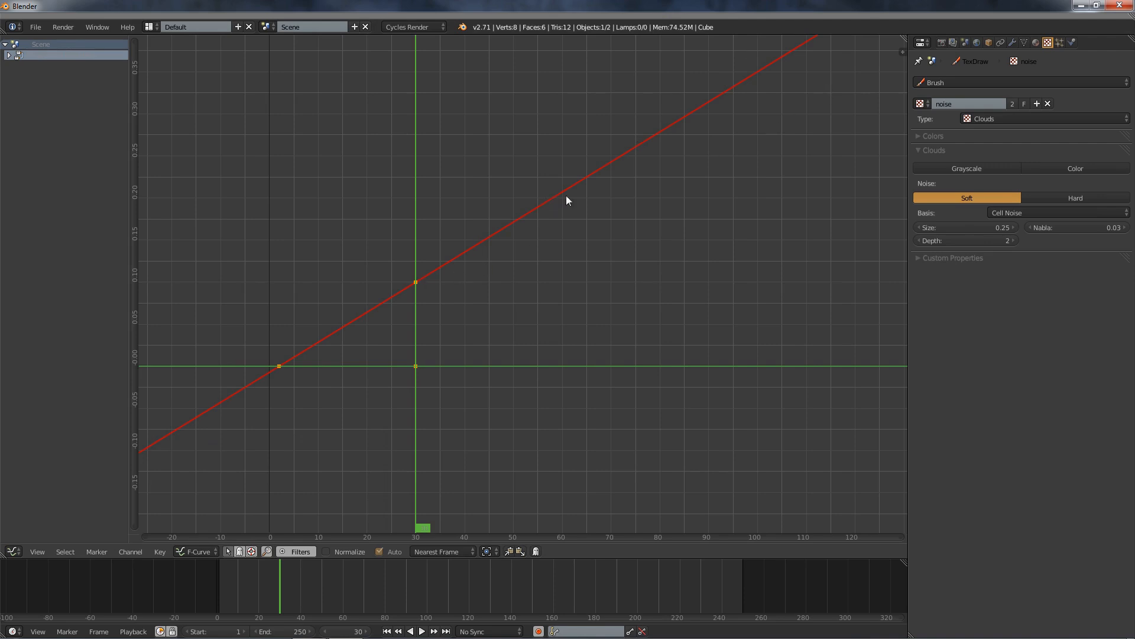
Try moving the Offset X keyframe at frame 30 up along Y to about 0.2 for a steeper curve.
scroll(423, 336, "down", 5)
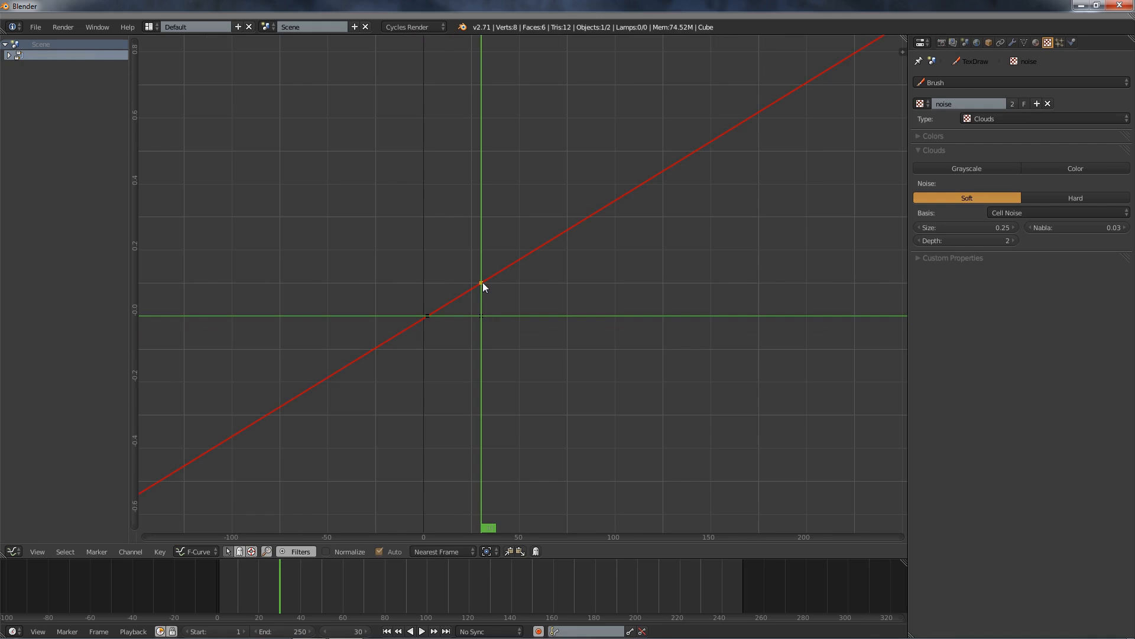
key("g")
key("y")
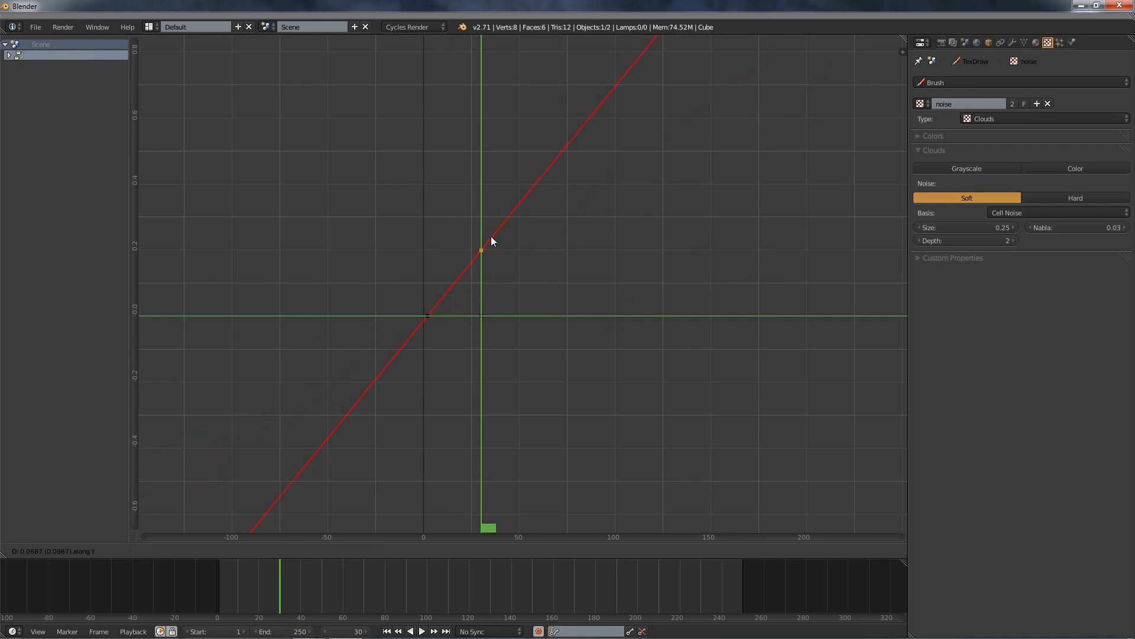
left_click(498, 282)
scroll(598, 276, "down", 2)
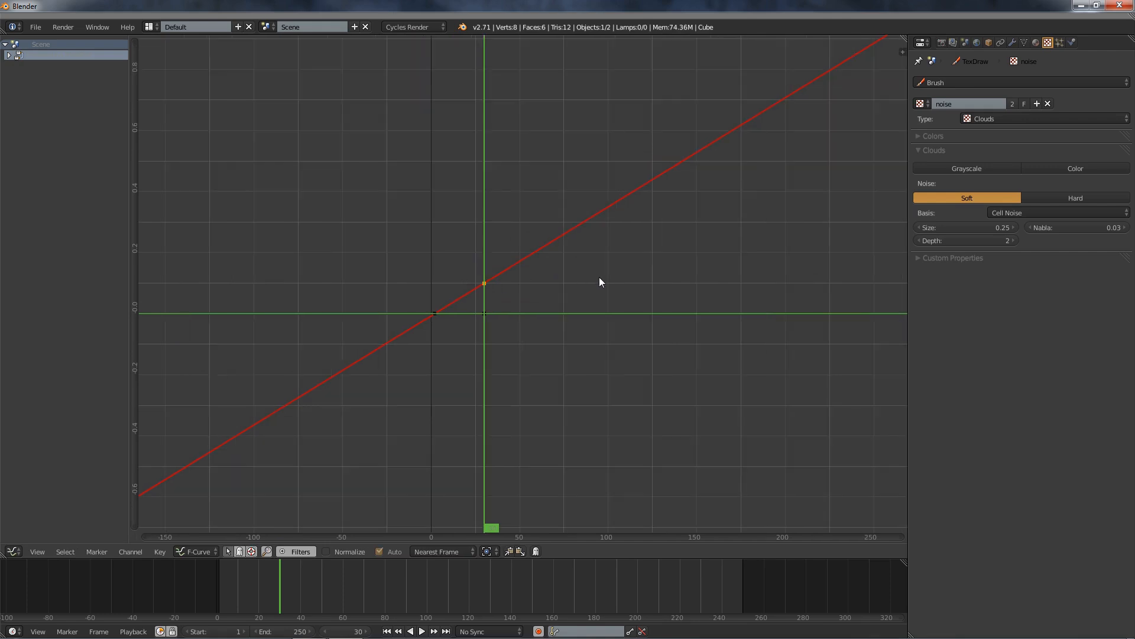
scroll(599, 282, "up", 2)
Switch the main area from the Graph Editor back to the Node Editor and its compositing node tree.
left_click(12, 551)
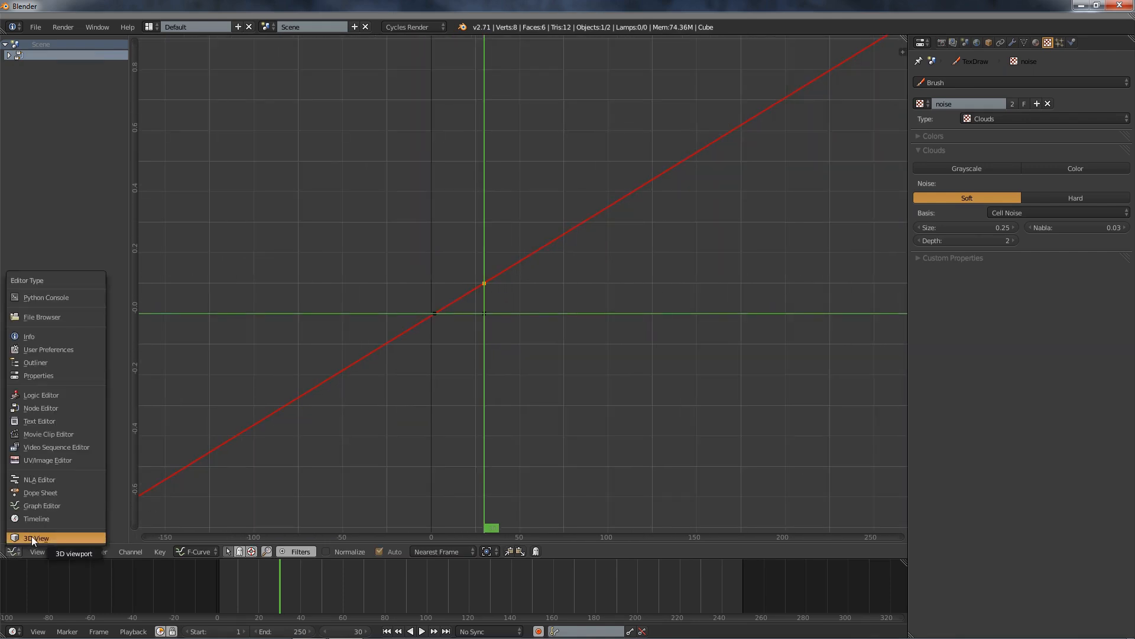
left_click(32, 538)
left_click(13, 551)
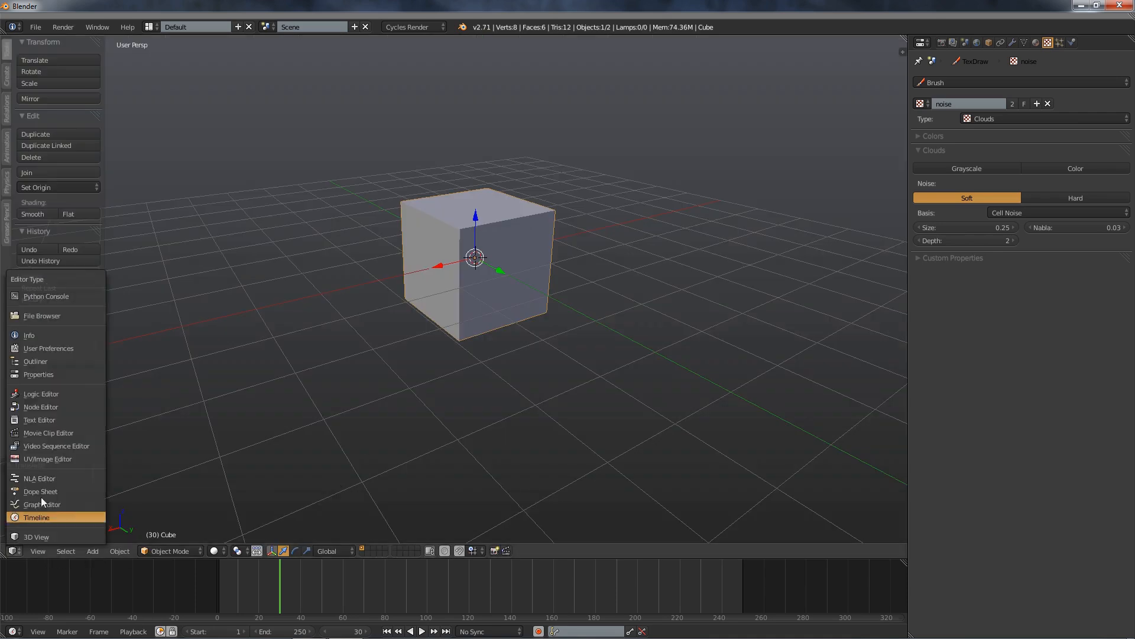
left_click(55, 406)
scroll(688, 456, "down", 4)
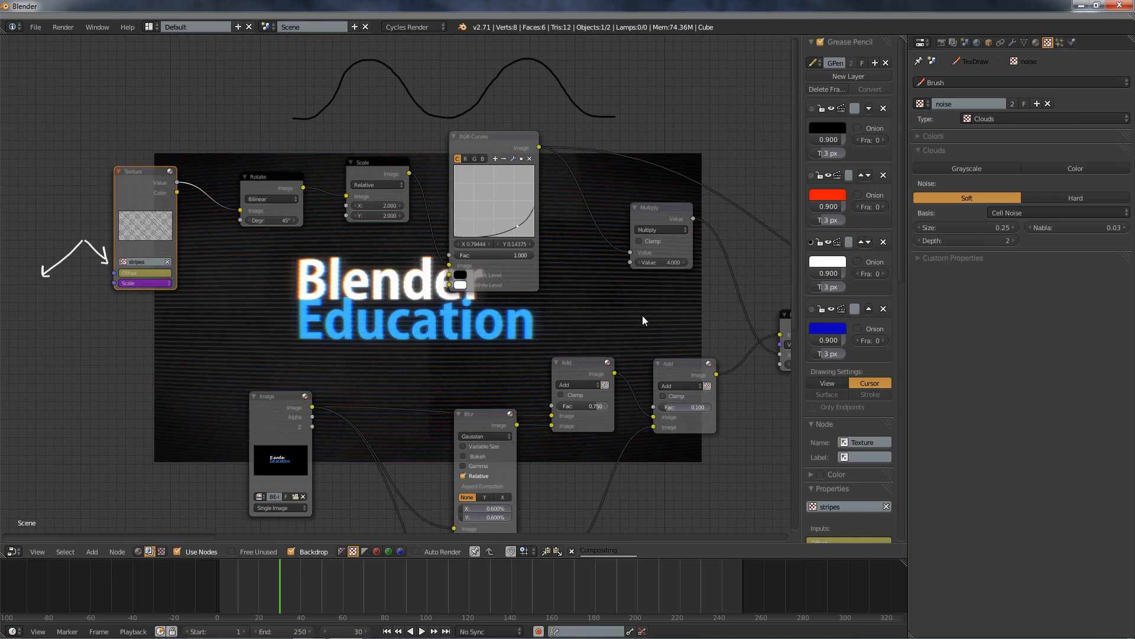
middle_click_drag(578, 298, 340, 308)
scroll(392, 284, "down", 4)
scroll(395, 289, "down", 8)
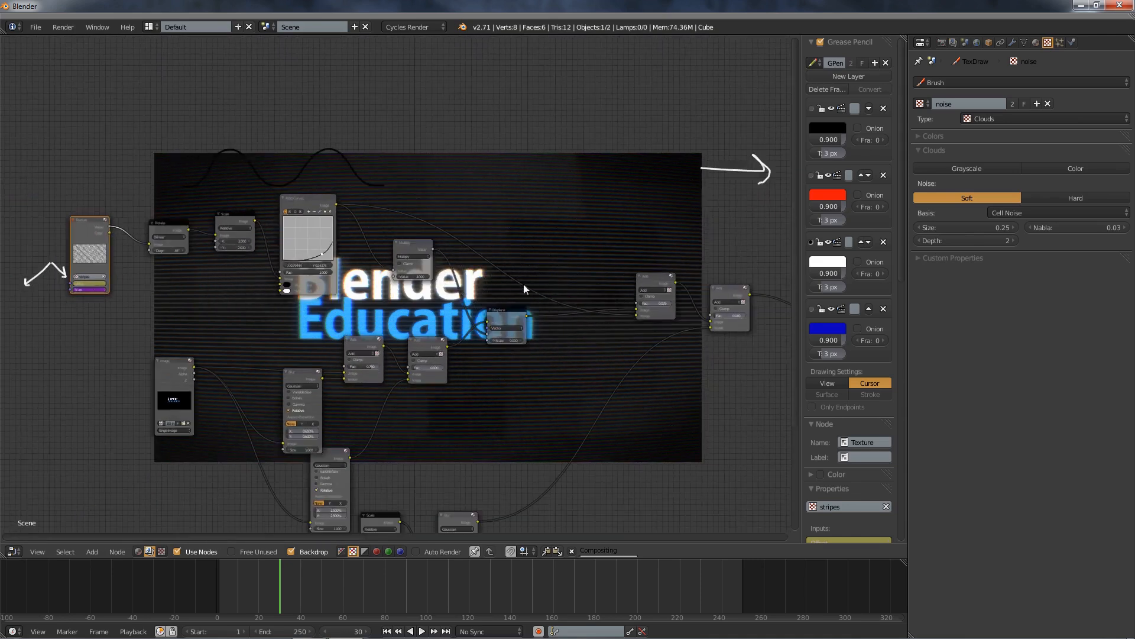
mouse_move(503, 287)
middle_mouse_down()
mouse_move(432, 324)
mouse_move(259, 337)
middle_mouse_up()
middle_click_drag(552, 292, 313, 243)
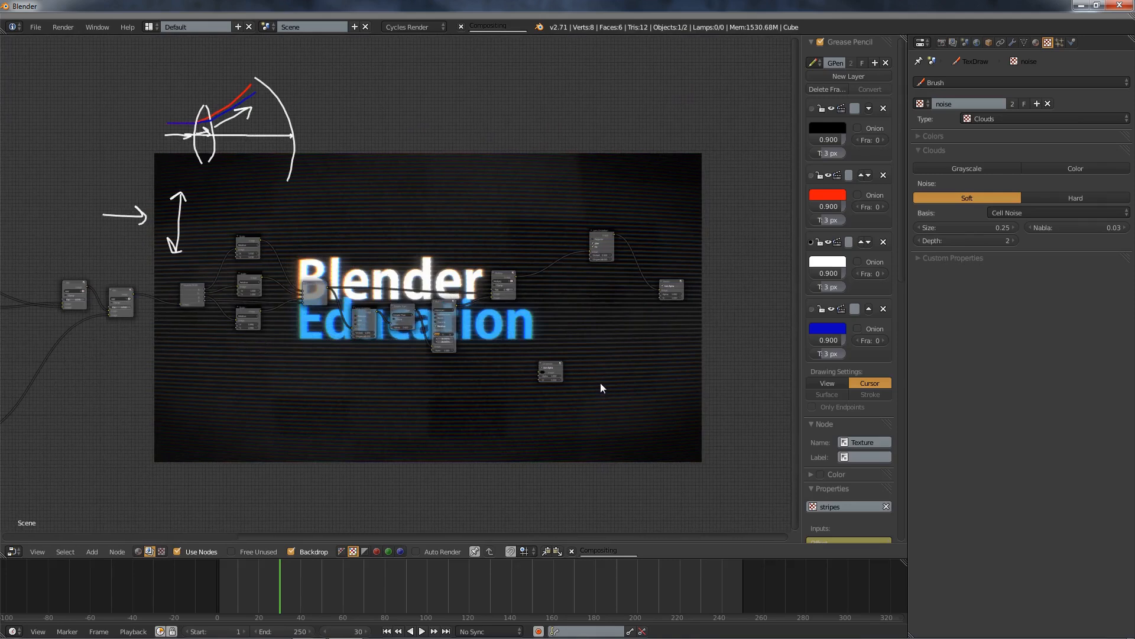